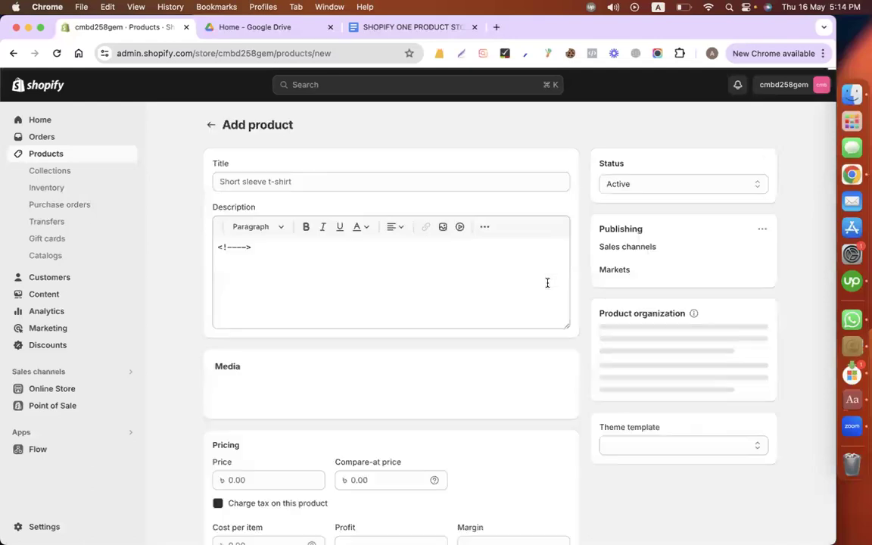
# Title the product CLEAR GLASS CANDLES and upload a Desktop screenshot as its media
pyautogui.click(311, 174)
pyautogui.write('CLEAR GLASS CANDLES')
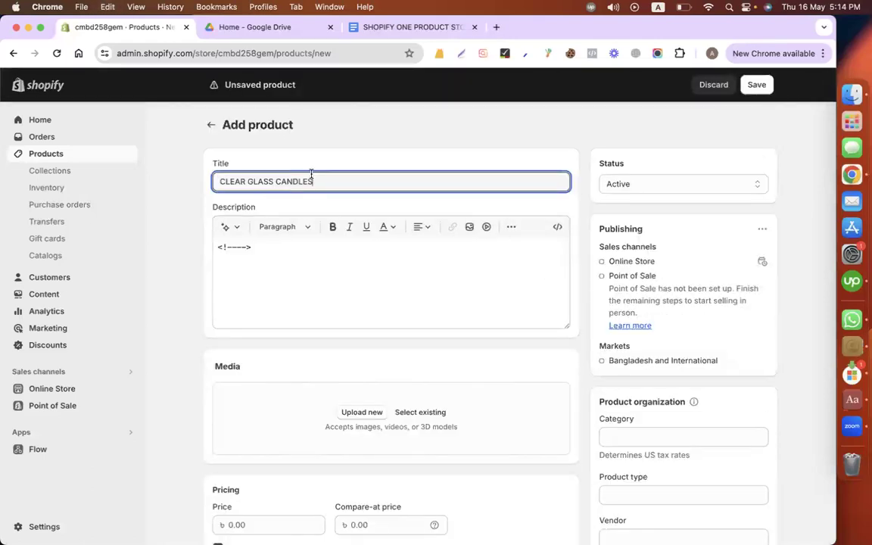
pyautogui.click(227, 248)
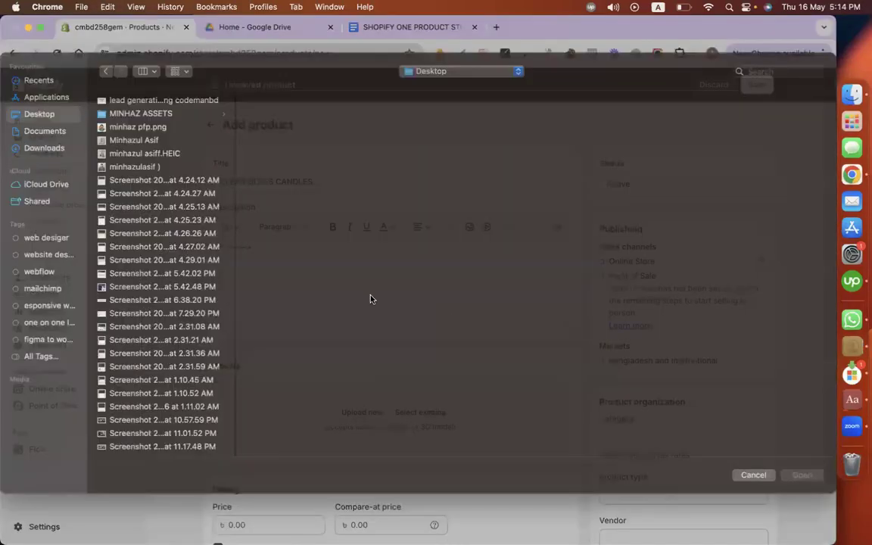
pyautogui.scroll(-20, 235, 317)
pyautogui.scroll(-15, 235, 317)
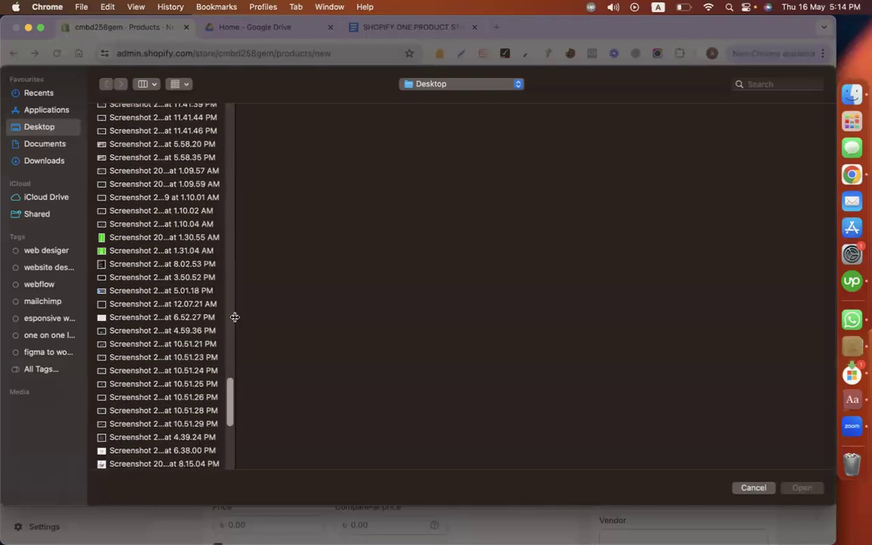
pyautogui.click(131, 443)
pyautogui.press('Up')
pyautogui.press('Up')
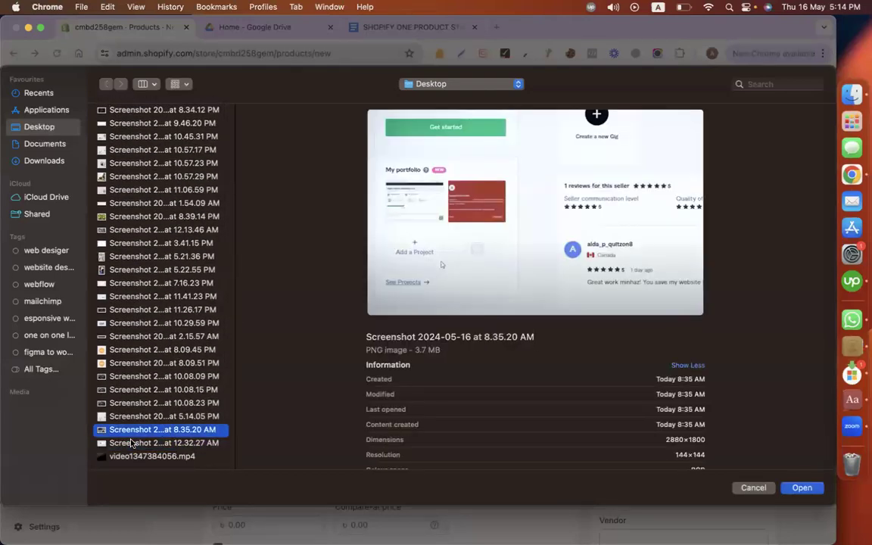
pyautogui.press('Return')
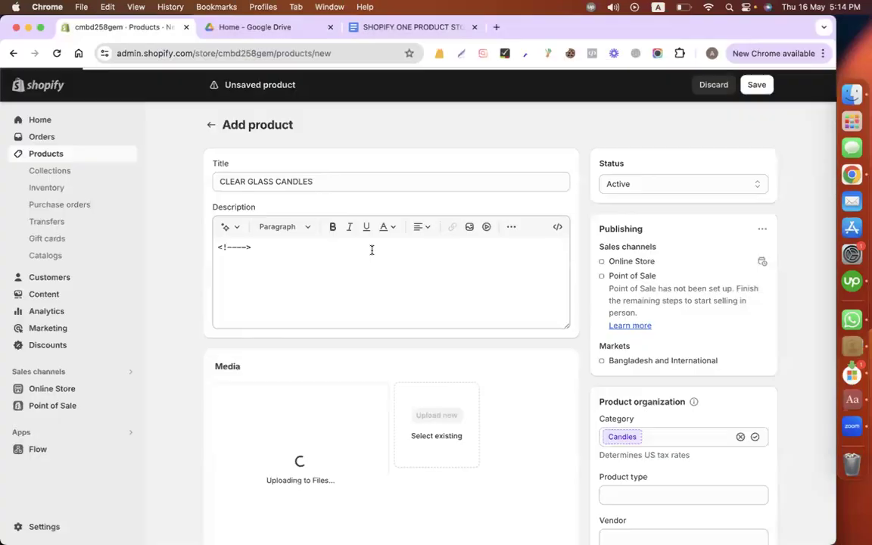
pyautogui.scroll(-5, 424, 344)
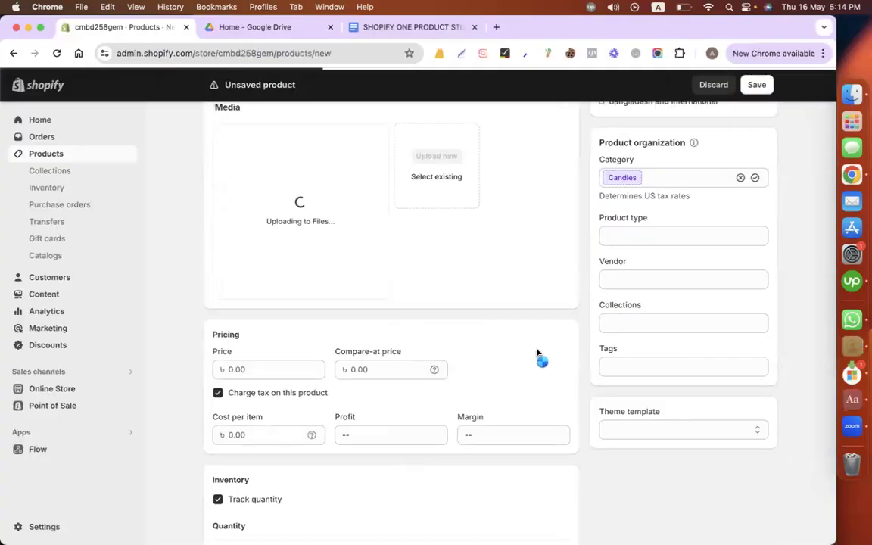
pyautogui.scroll(3, 537, 353)
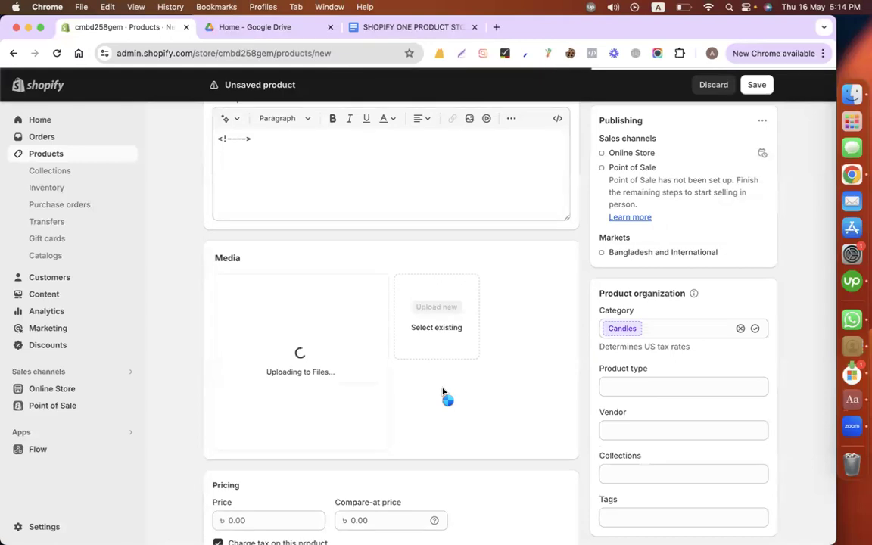
pyautogui.scroll(3, 446, 392)
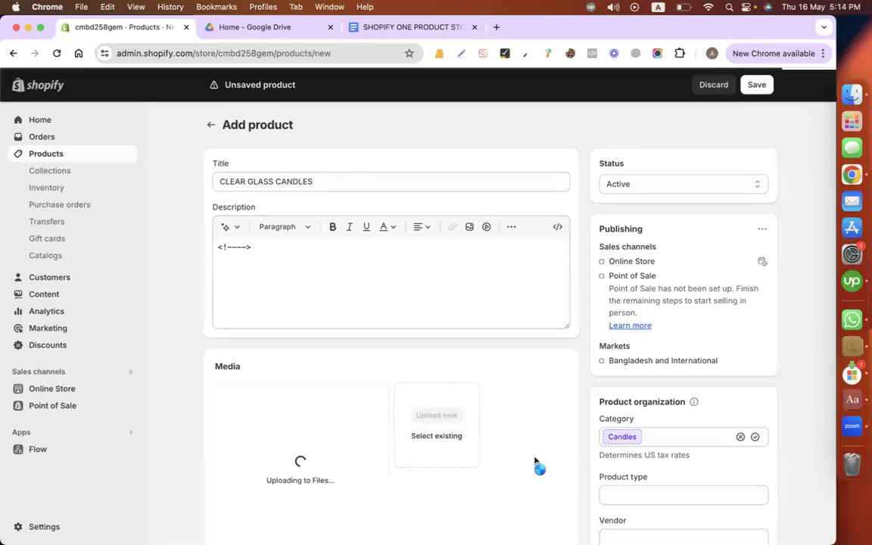
pyautogui.scroll(-5, 534, 462)
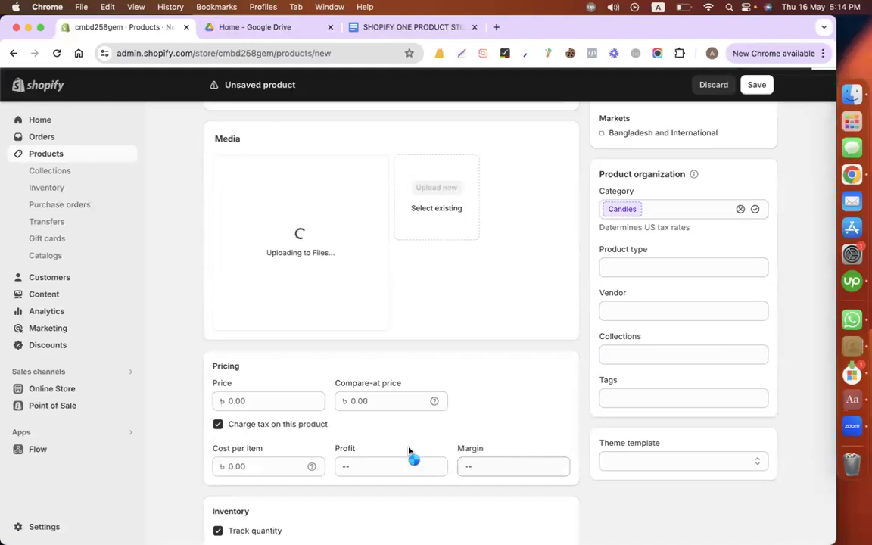
# Set the product price to 100.00
pyautogui.click(275, 401)
pyautogui.write('100')
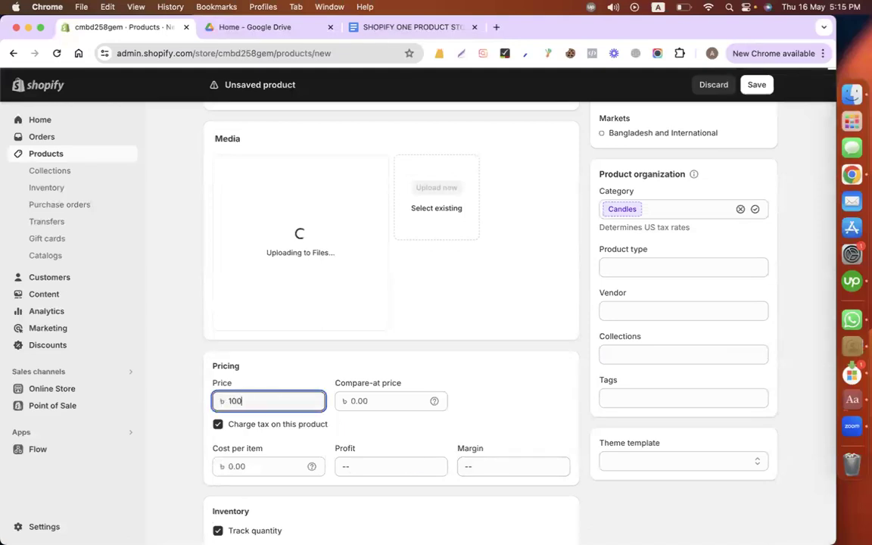
pyautogui.click(501, 396)
pyautogui.scroll(-4, 584, 421)
pyautogui.scroll(7, 584, 416)
pyautogui.scroll(-7, 584, 415)
# Set the Shop location stock quantity to 100
pyautogui.click(516, 378)
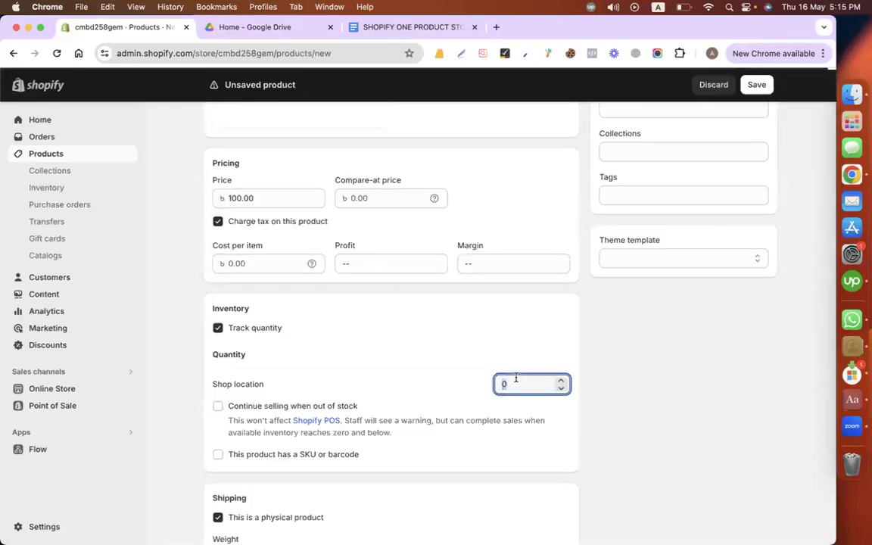
pyautogui.click(769, 383)
pyautogui.scroll(6, 766, 375)
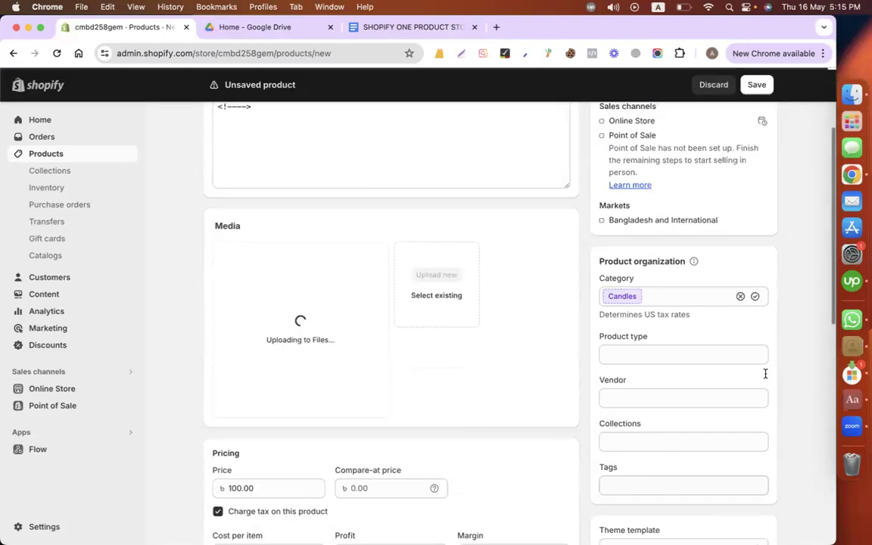
pyautogui.scroll(-3, 807, 305)
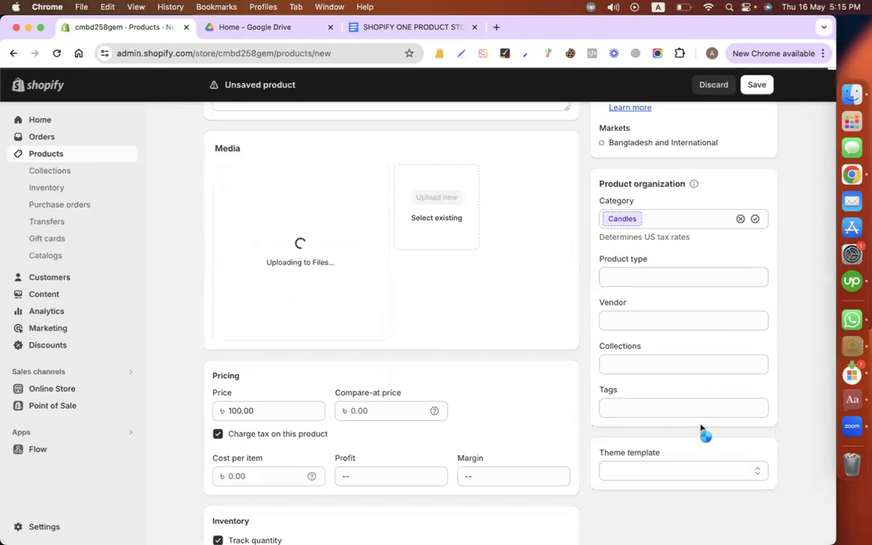
pyautogui.scroll(5, 701, 409)
# Focus the description editor, then switch desktops briefly and come back
pyautogui.click(419, 323)
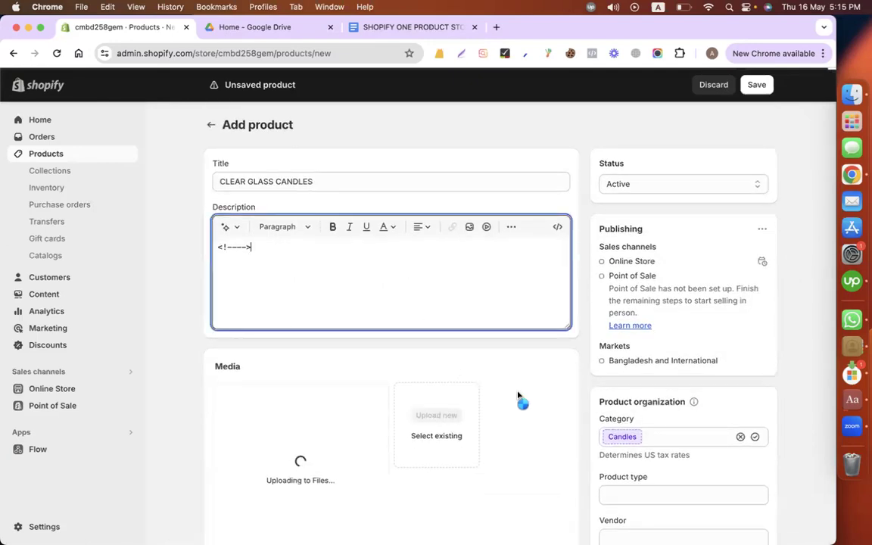
pyautogui.hotkey('ctrl', 'Left')
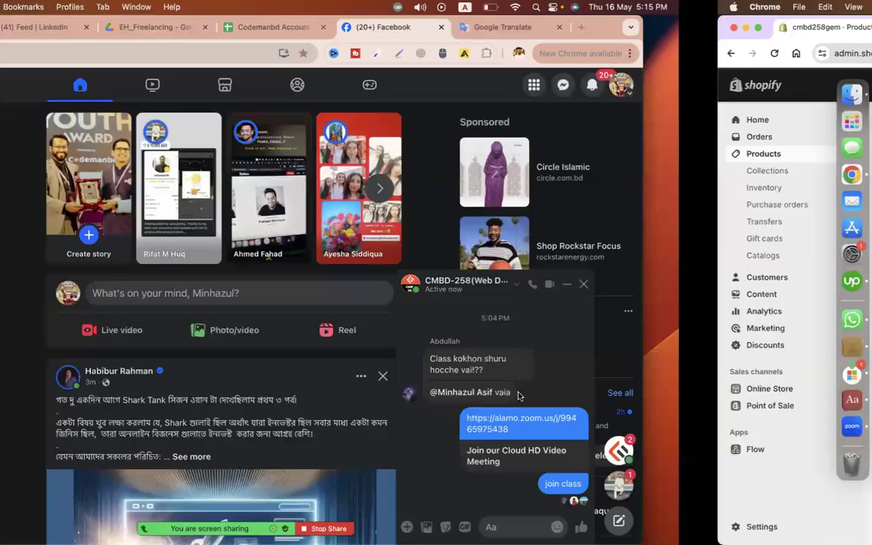
pyautogui.hotkey('ctrl', 'Left')
pyautogui.hotkey('ctrl', 'Right')
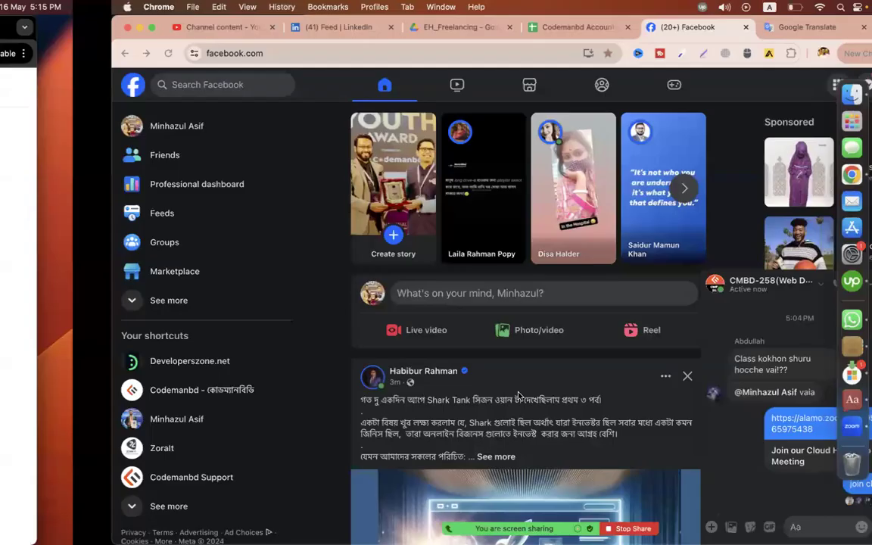
pyautogui.hotkey('ctrl', 'Right')
pyautogui.hotkey('ctrl', 'Right')
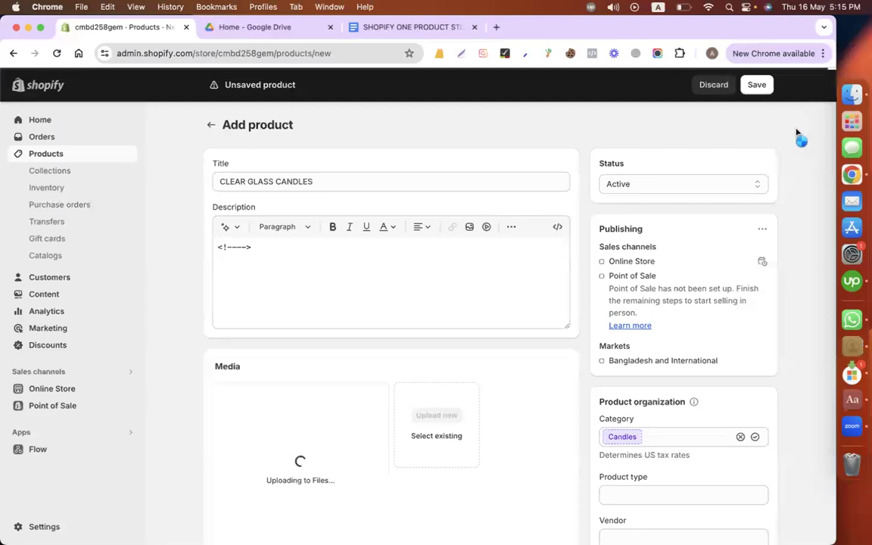
pyautogui.scroll(-3, 286, 447)
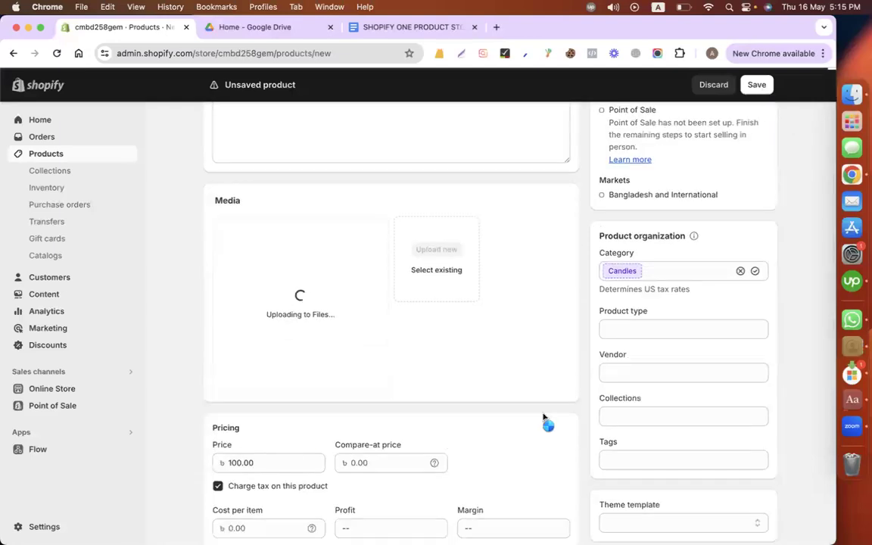
# Open the Online Store themes in a new tab and install the default theme
pyautogui.rightClick(77, 387)
pyautogui.click(106, 393)
pyautogui.click(257, 27)
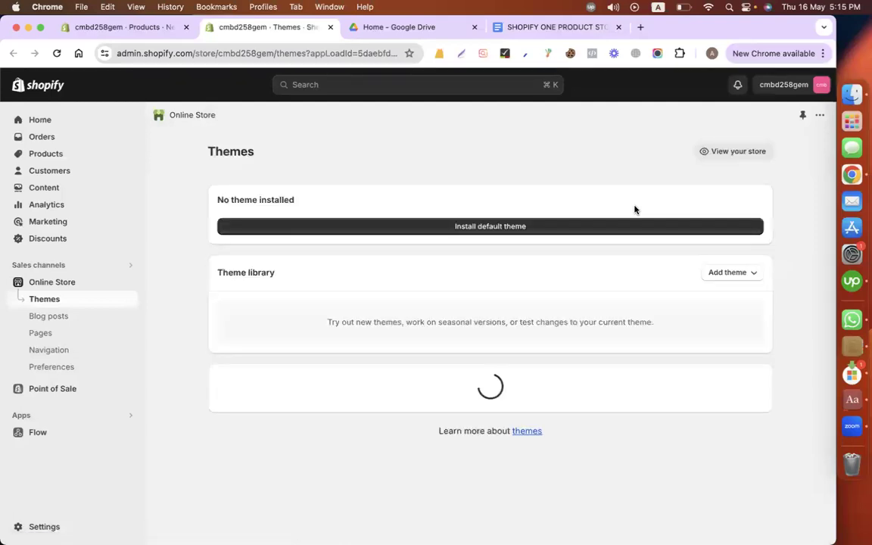
pyautogui.click(542, 227)
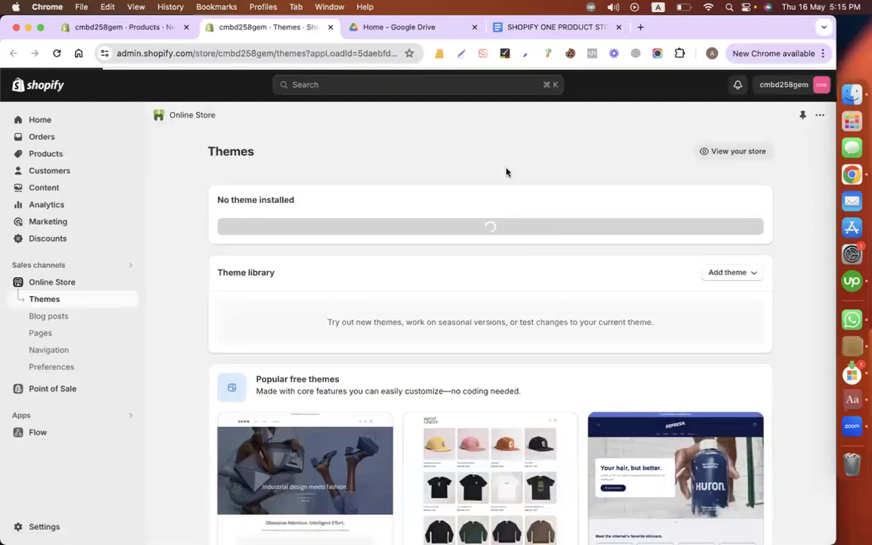
# Save the CLEAR GLASS CANDLES product and check the themes page again
pyautogui.click(132, 29)
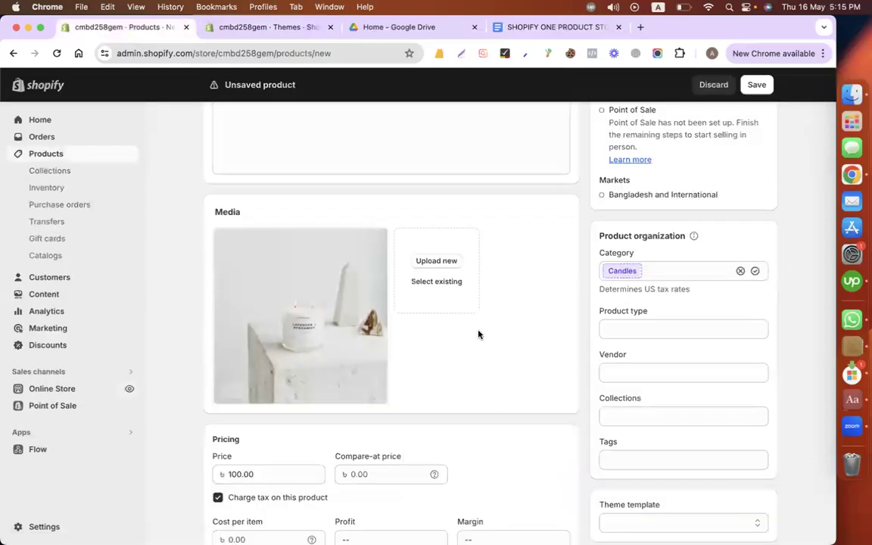
pyautogui.scroll(5, 479, 334)
pyautogui.click(756, 85)
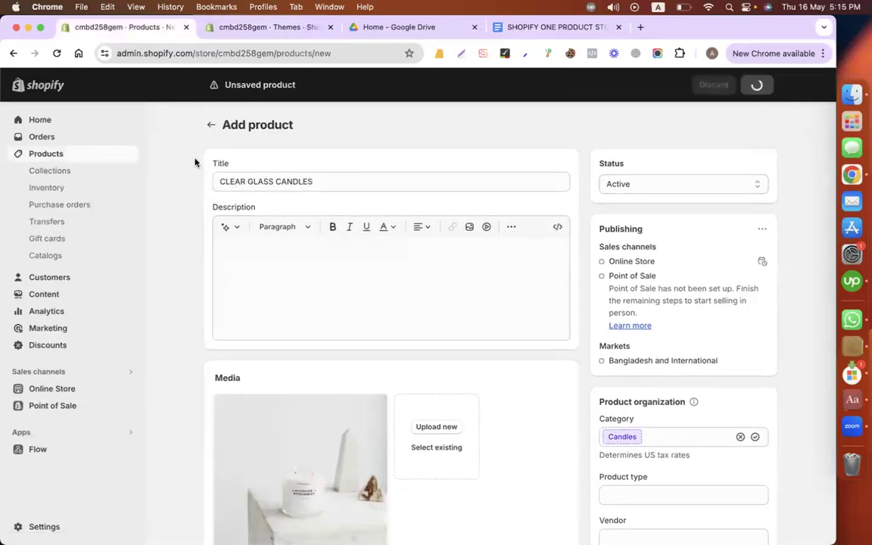
pyautogui.click(250, 27)
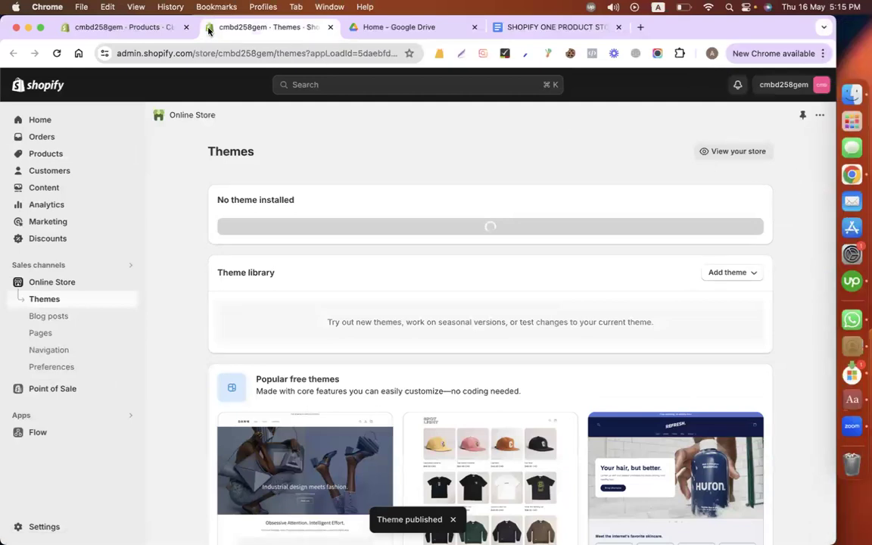
pyautogui.click(162, 28)
pyautogui.click(234, 28)
pyautogui.click(584, 29)
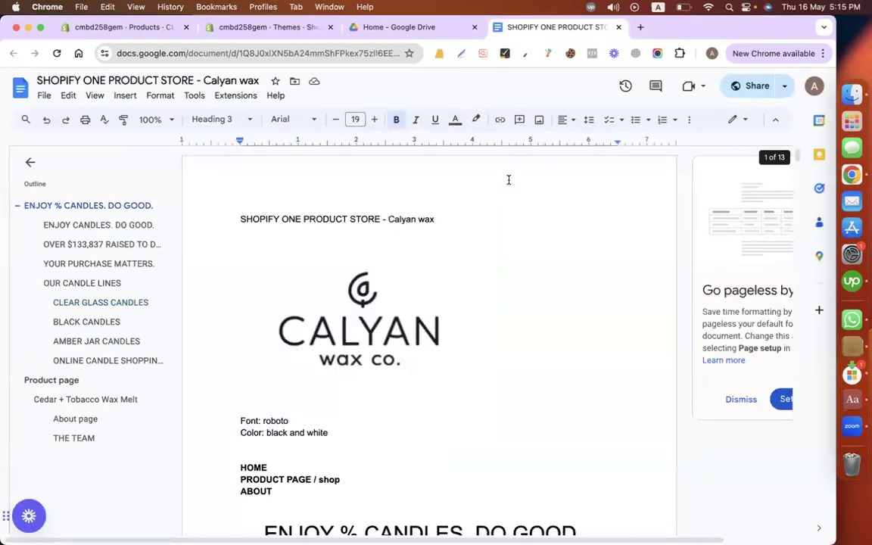
# Scroll the store brief down to OUR CANDLE LINES, then return to Shopify Themes
pyautogui.scroll(-3, 464, 282)
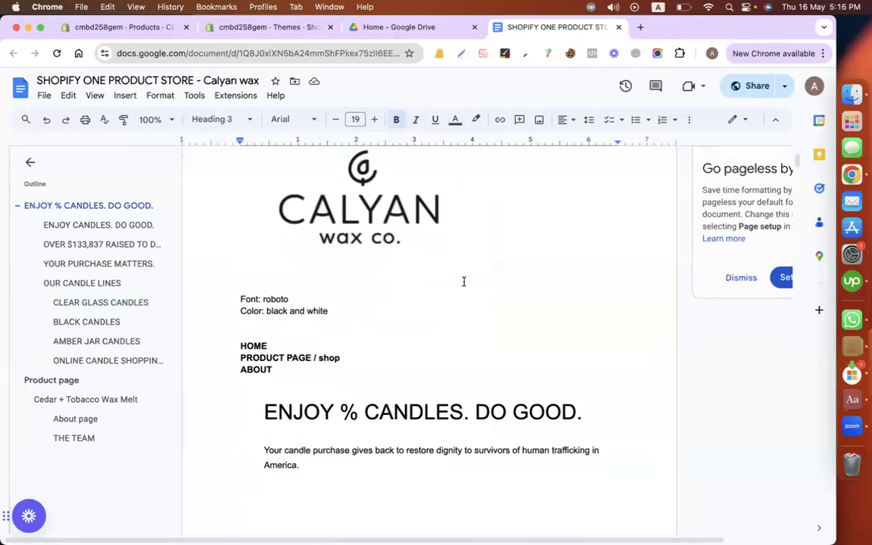
pyautogui.scroll(-2, 464, 281)
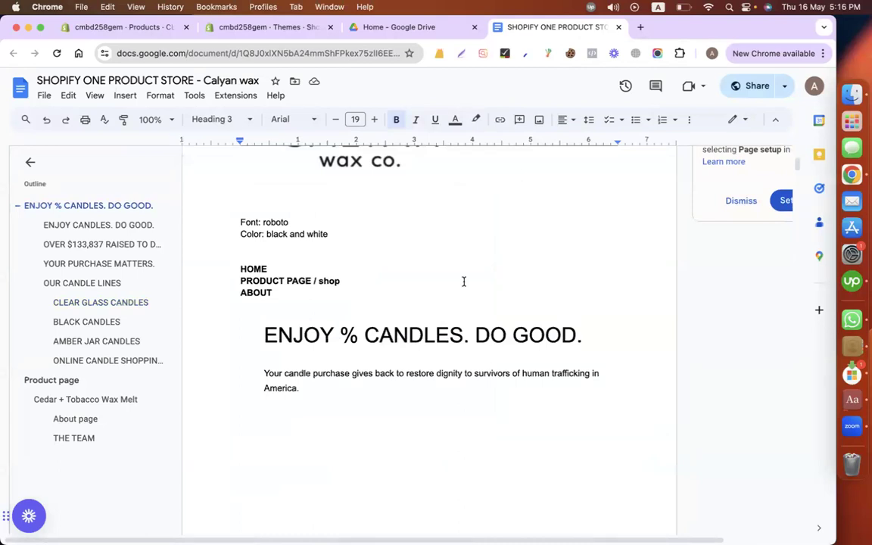
pyautogui.scroll(-15, 464, 282)
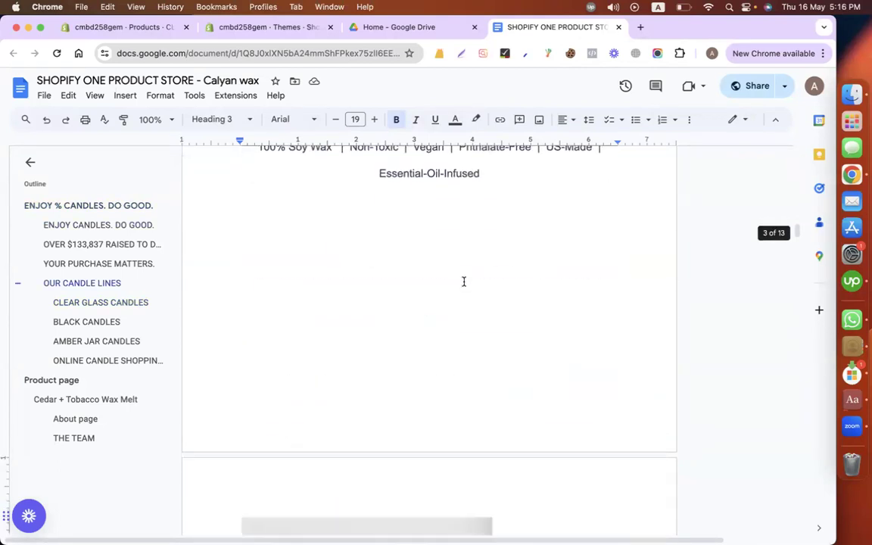
pyautogui.scroll(15, 464, 281)
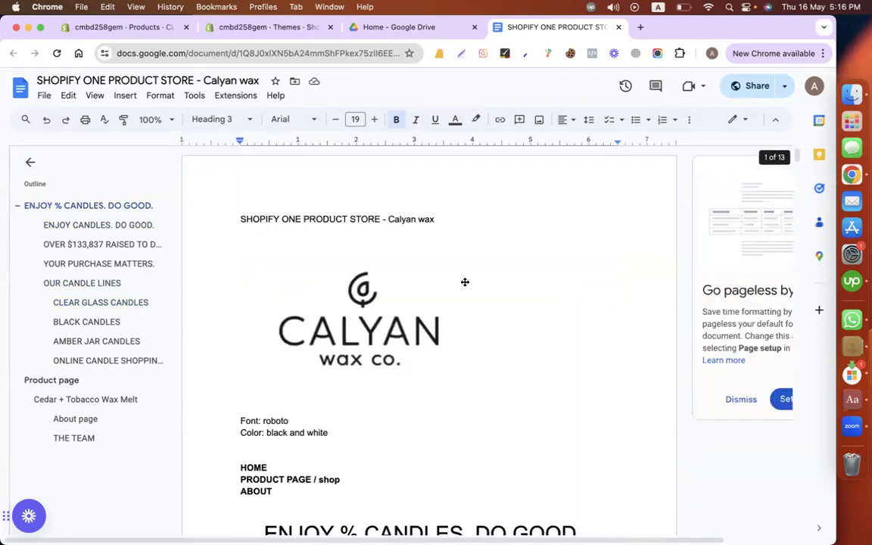
pyautogui.click(250, 28)
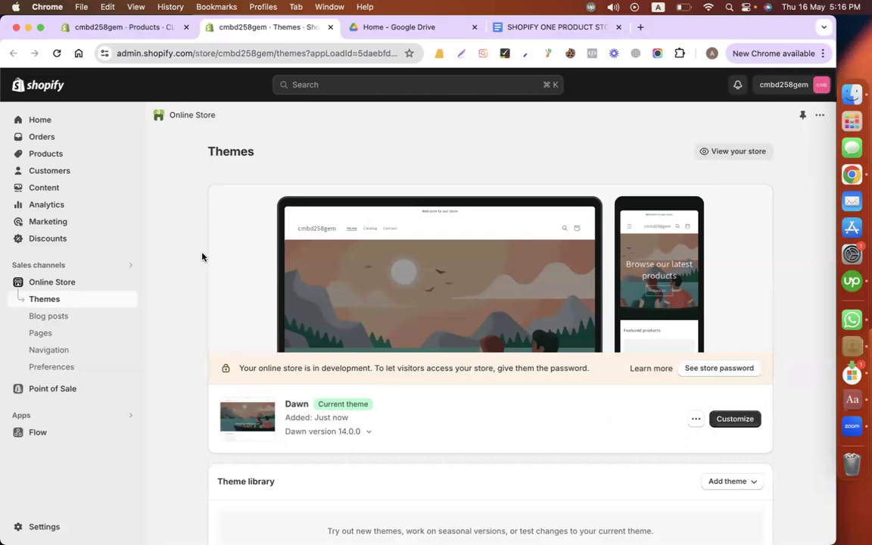
# Replace the store password in Online Store Preferences with a new one and save
pyautogui.click(49, 368)
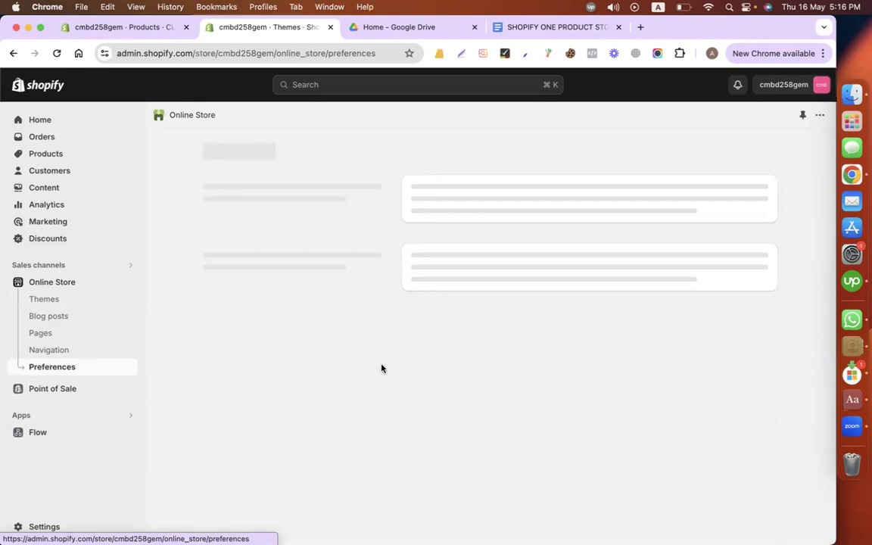
pyautogui.scroll(-10, 382, 368)
pyautogui.scroll(-5, 382, 369)
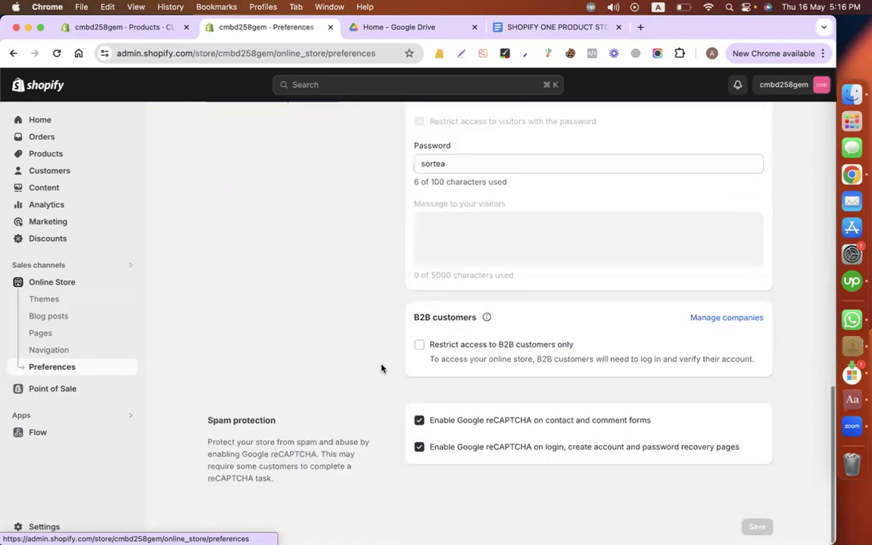
pyautogui.doubleClick(489, 156)
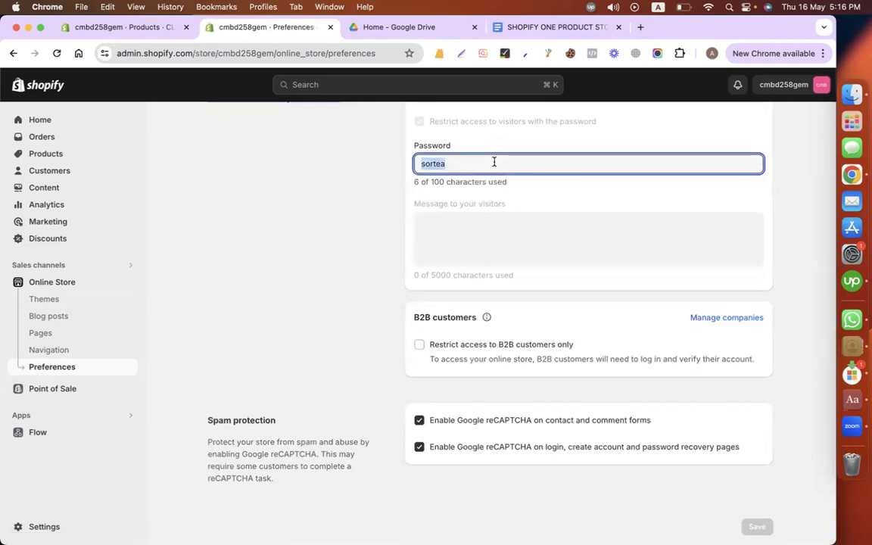
pyautogui.click(160, 264)
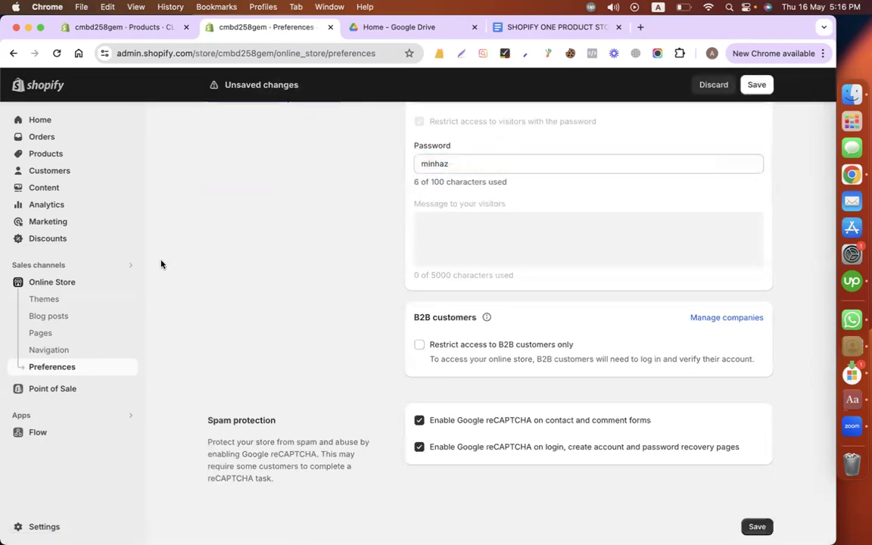
pyautogui.click(751, 86)
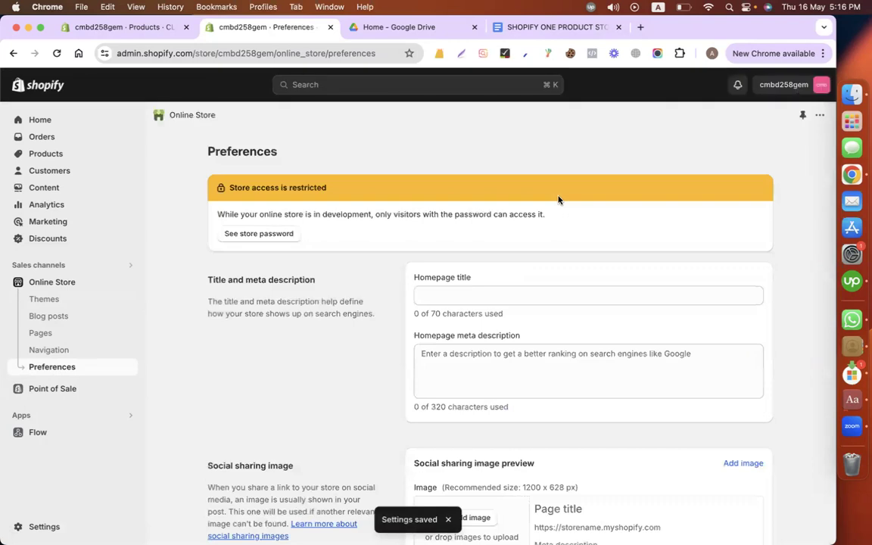
# View the live storefront in a new tab, then return to Preferences
pyautogui.click(130, 283)
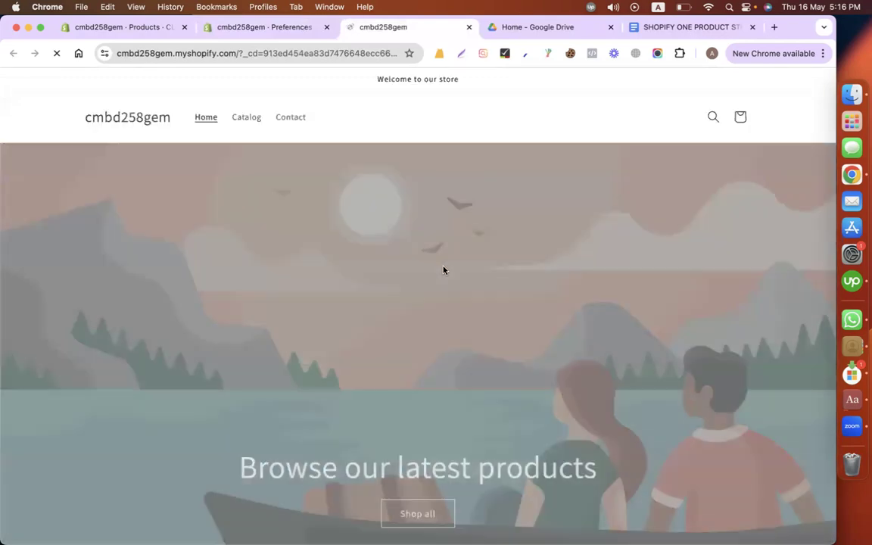
pyautogui.scroll(-1, 444, 270)
pyautogui.scroll(-5, 444, 270)
pyautogui.scroll(5, 444, 270)
pyautogui.scroll(-5, 444, 270)
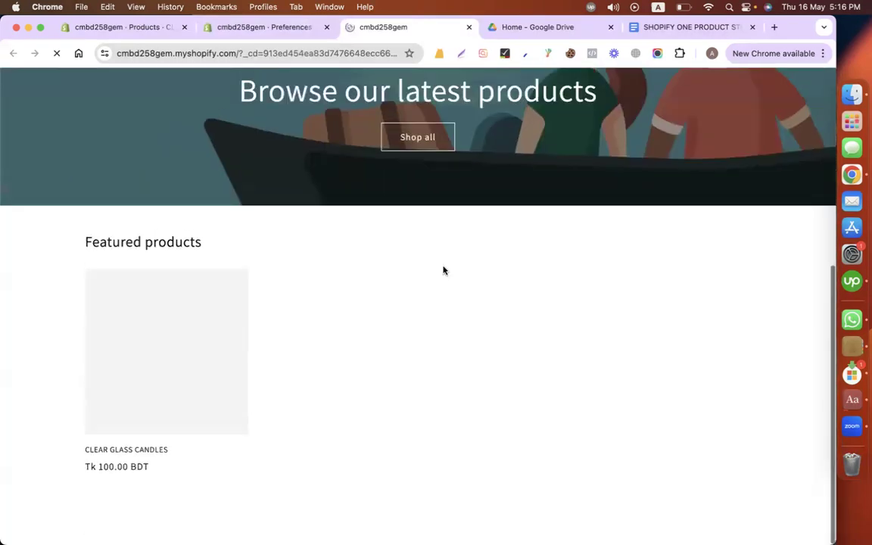
pyautogui.scroll(5, 443, 271)
pyautogui.click(272, 27)
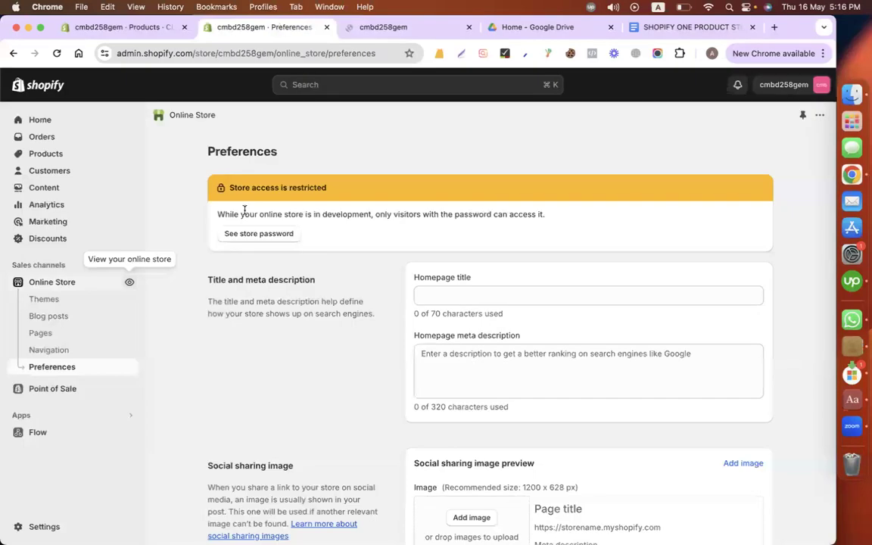
# Open the Apps and sales channels settings and launch the Shopify App Store
pyautogui.click(123, 416)
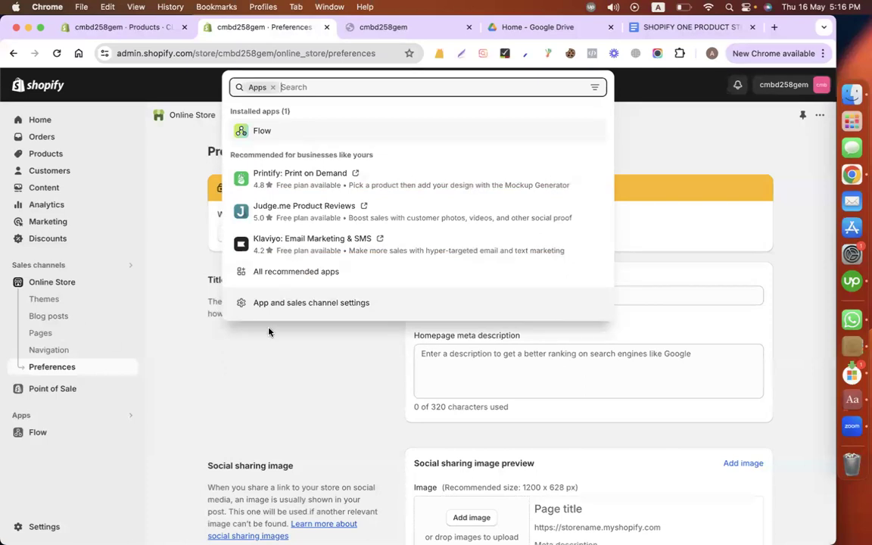
pyautogui.click(295, 302)
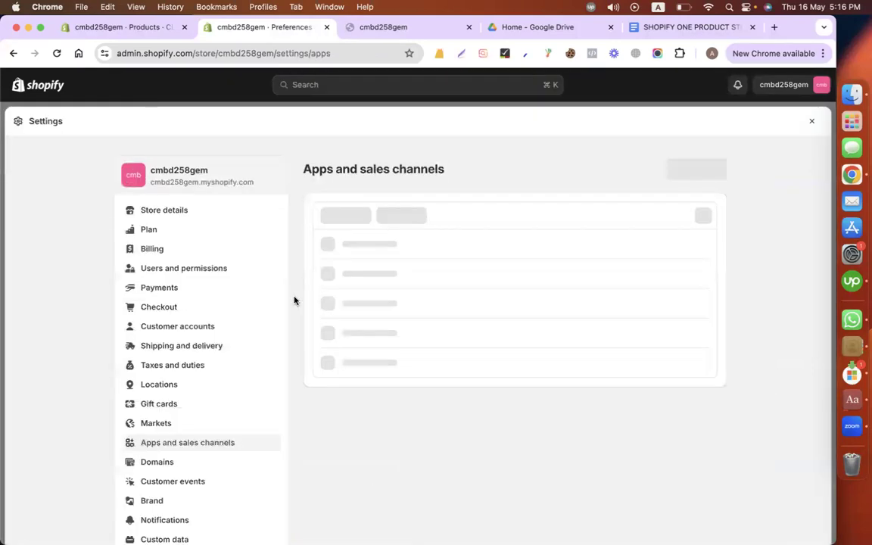
pyautogui.click(698, 177)
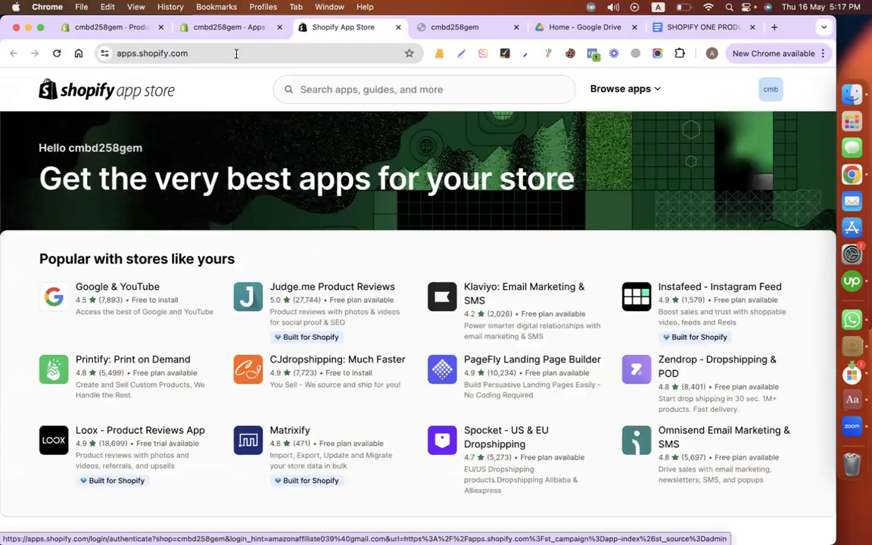
# Search the App Store for 'gem' and open the GemPages Landing Page Builder listing
pyautogui.click(384, 88)
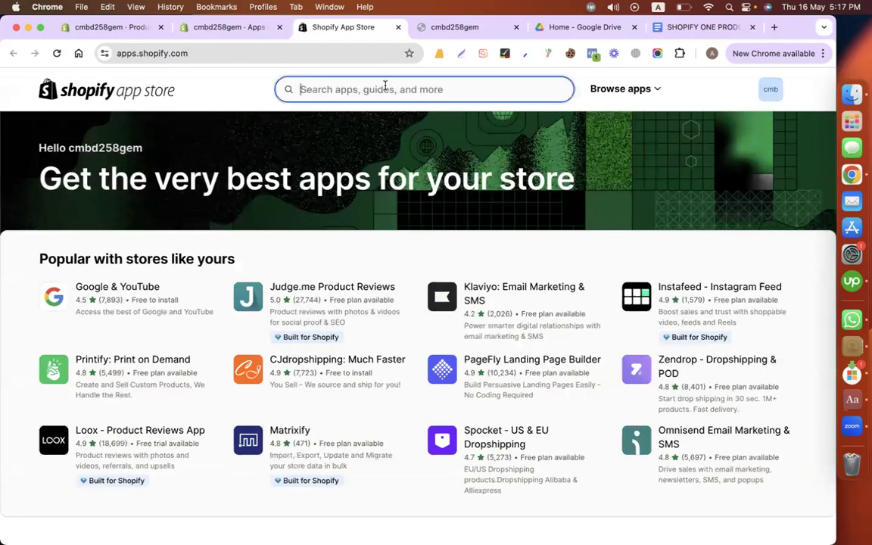
pyautogui.write('gem')
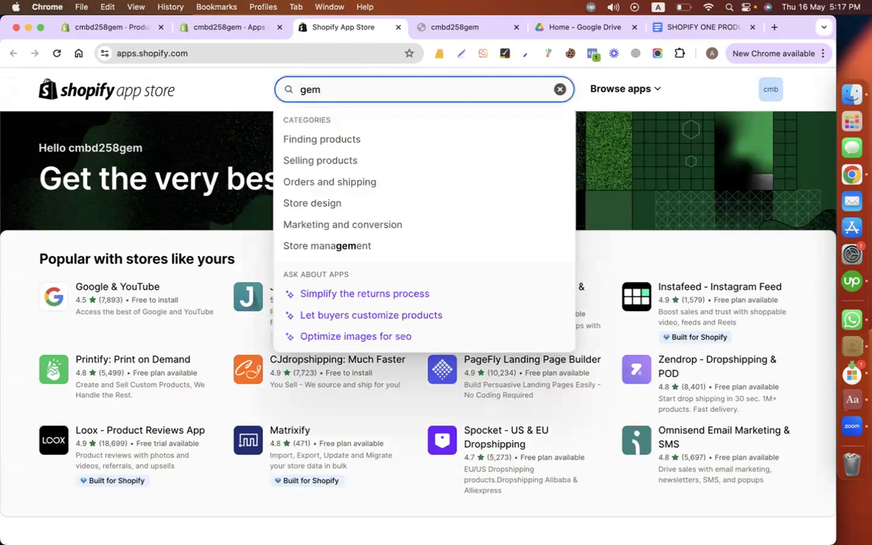
pyautogui.click(358, 255)
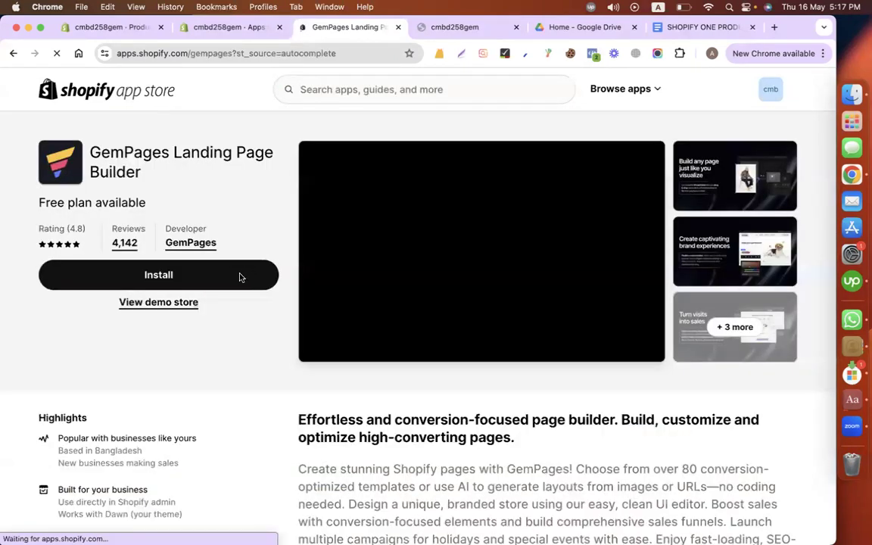
# Install GemPages Builder with its permissions and close the Temporary Limited Support Availability banner
pyautogui.click(239, 277)
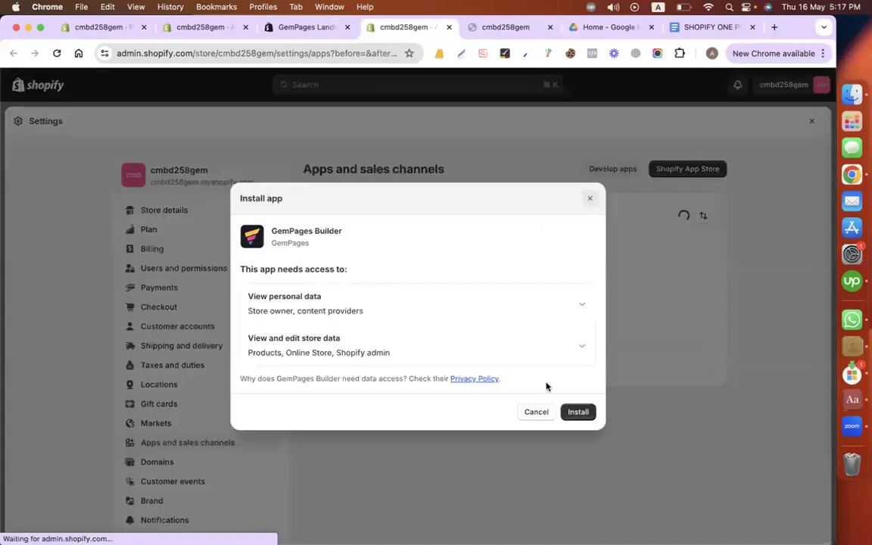
pyautogui.click(579, 412)
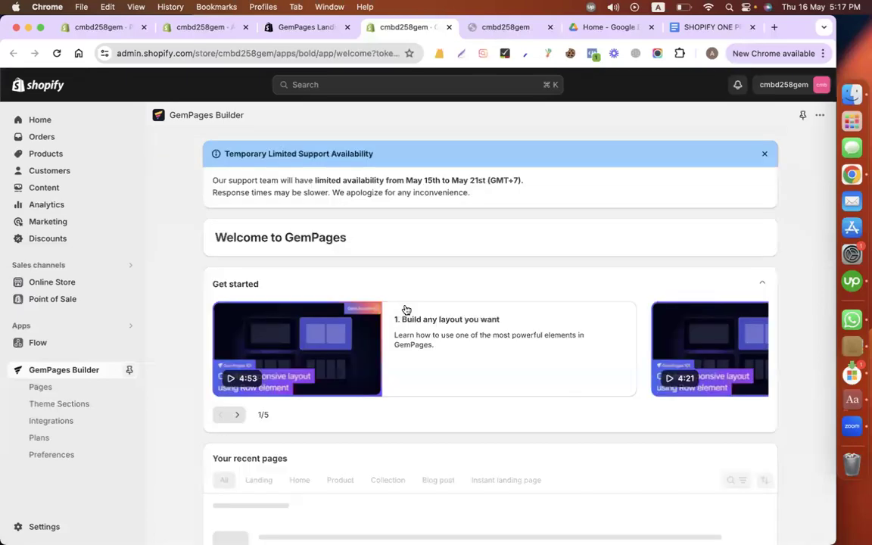
pyautogui.click(765, 153)
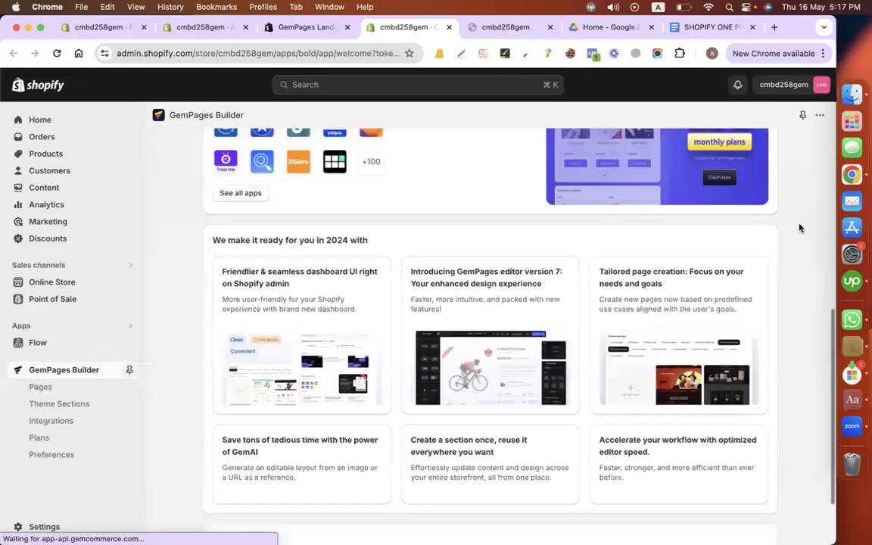
pyautogui.scroll(-7, 180, 267)
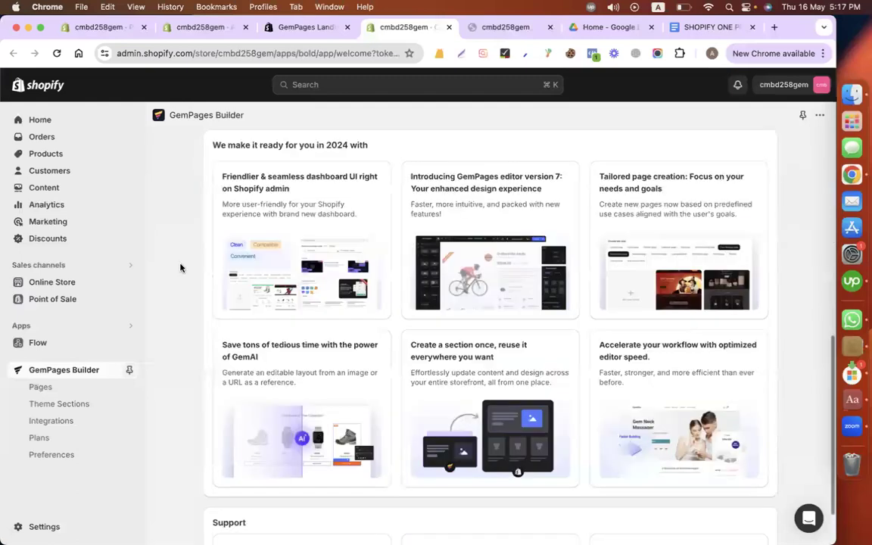
pyautogui.scroll(3, 180, 268)
pyautogui.scroll(5, 181, 267)
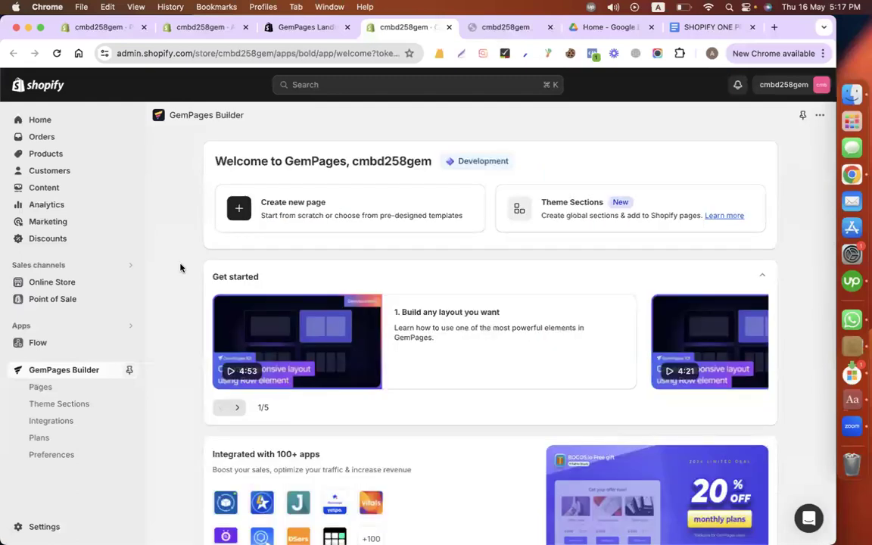
pyautogui.click(293, 223)
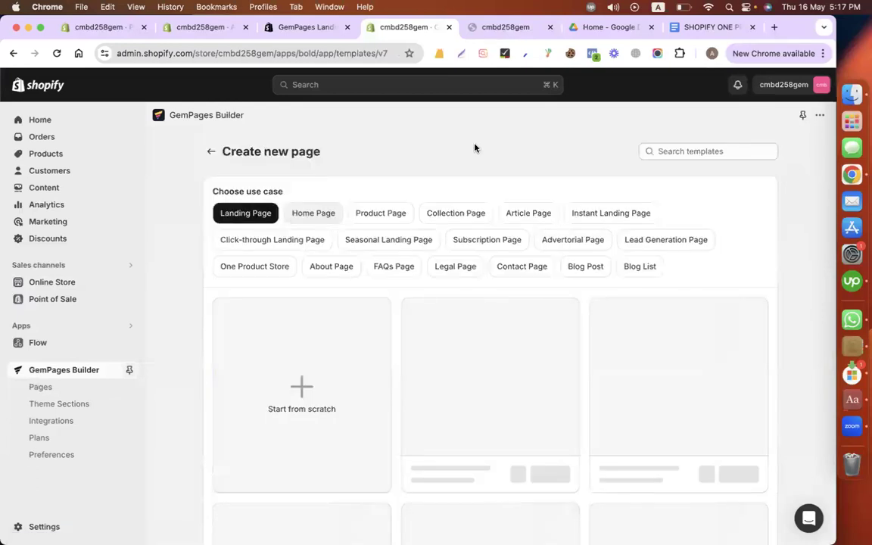
# Pick the Home Page use case, move the Docs tab left, and start from scratch
pyautogui.click(320, 217)
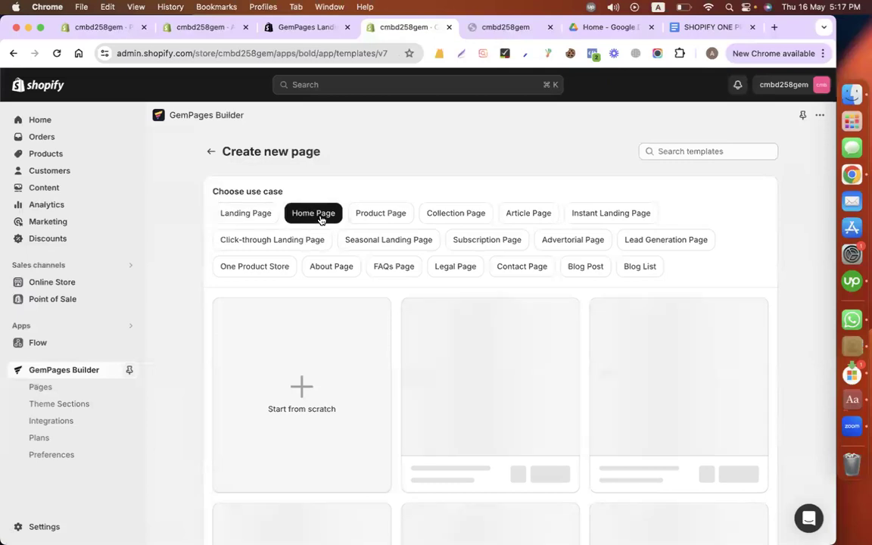
pyautogui.click(503, 27)
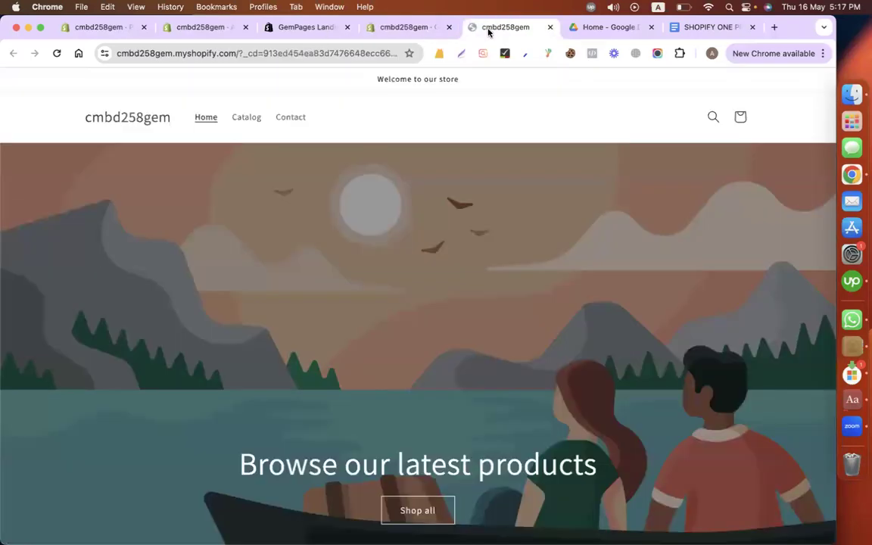
pyautogui.scroll(2, 378, 313)
pyautogui.click(399, 29)
pyautogui.moveTo(692, 31); pyautogui.dragTo(514, 29)
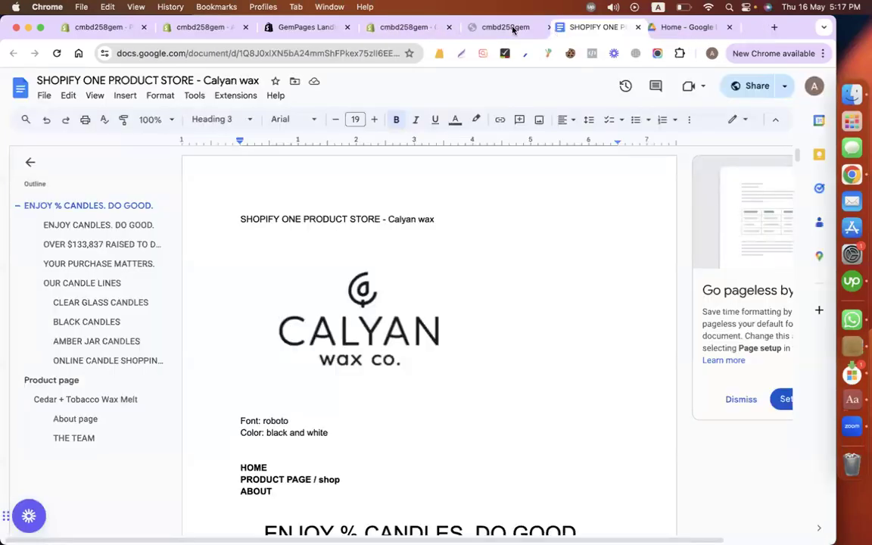
pyautogui.click(409, 28)
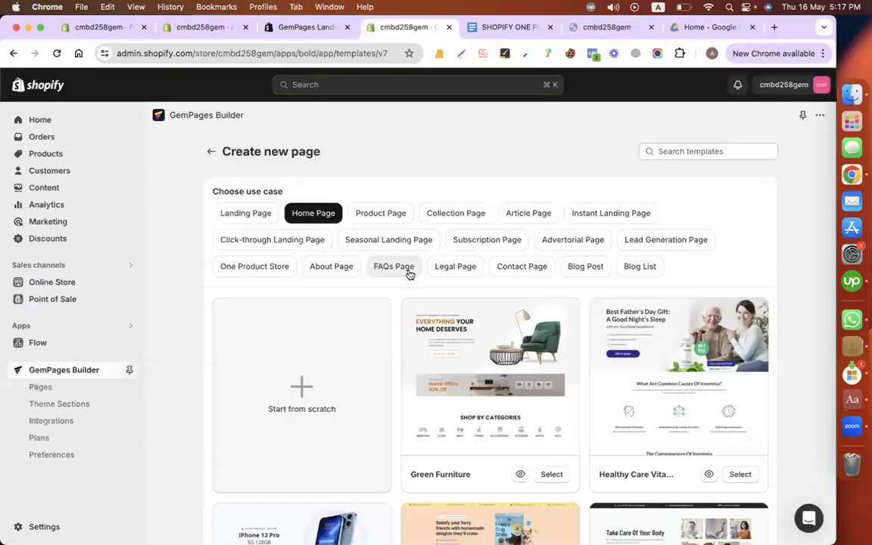
pyautogui.scroll(-10, 425, 342)
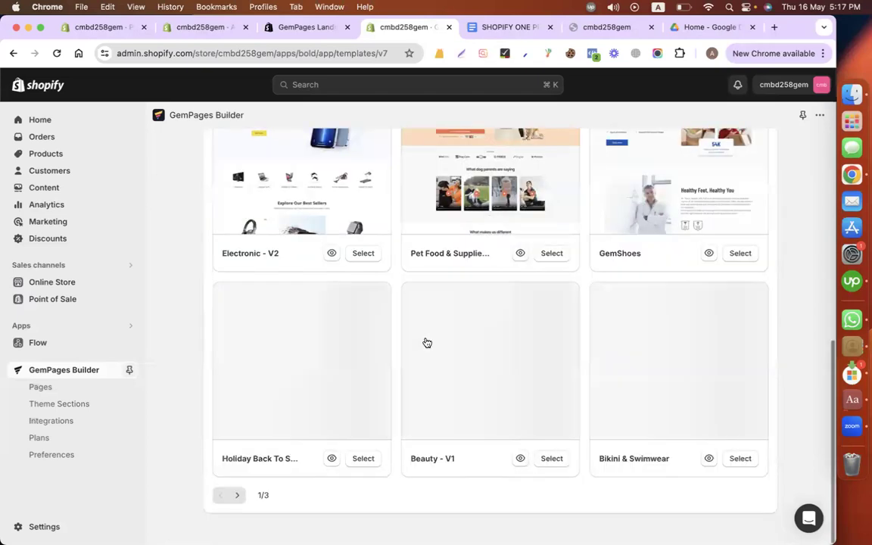
pyautogui.scroll(10, 590, 306)
pyautogui.scroll(1, 258, 395)
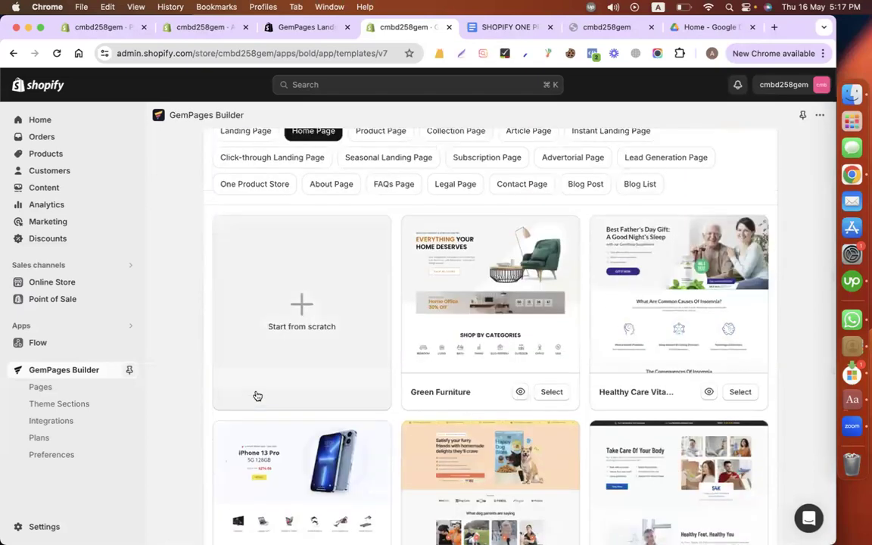
pyautogui.click(287, 324)
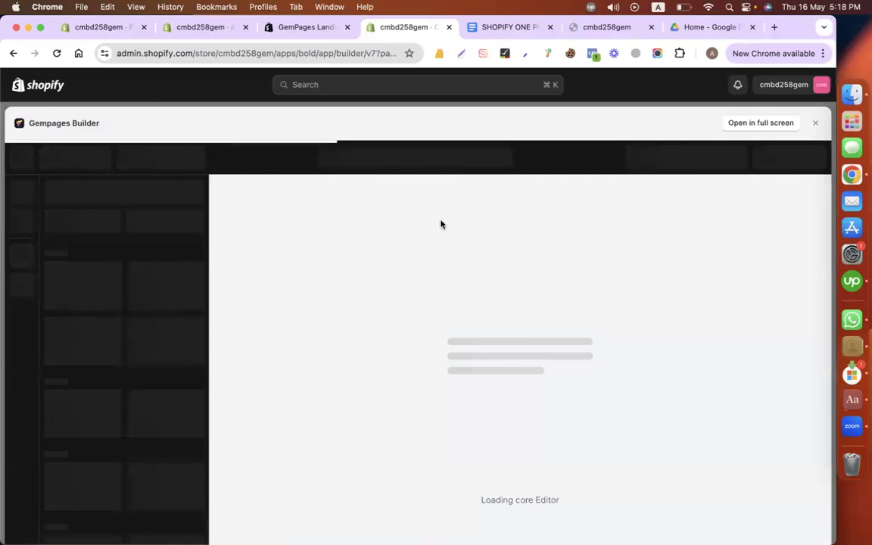
# Open the blank Home Page draft's editor in a full-screen builder tab
pyautogui.click(757, 127)
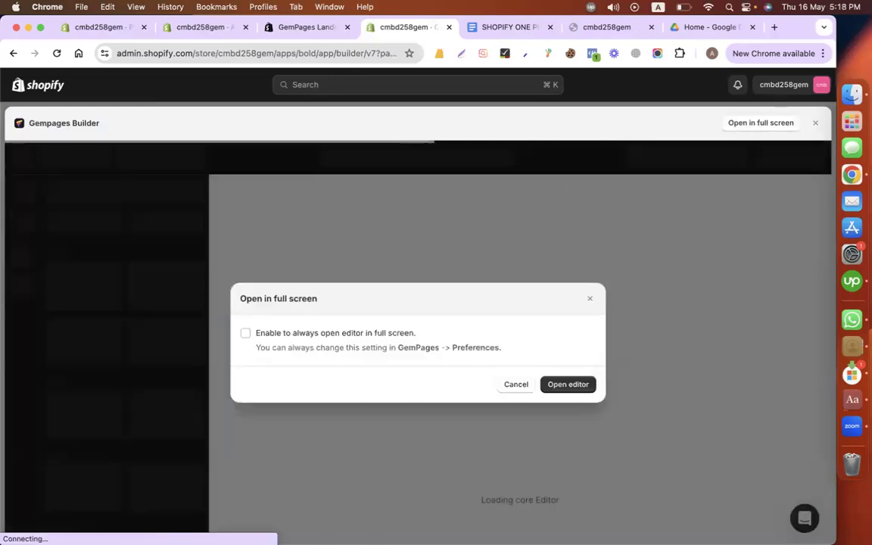
pyautogui.click(568, 384)
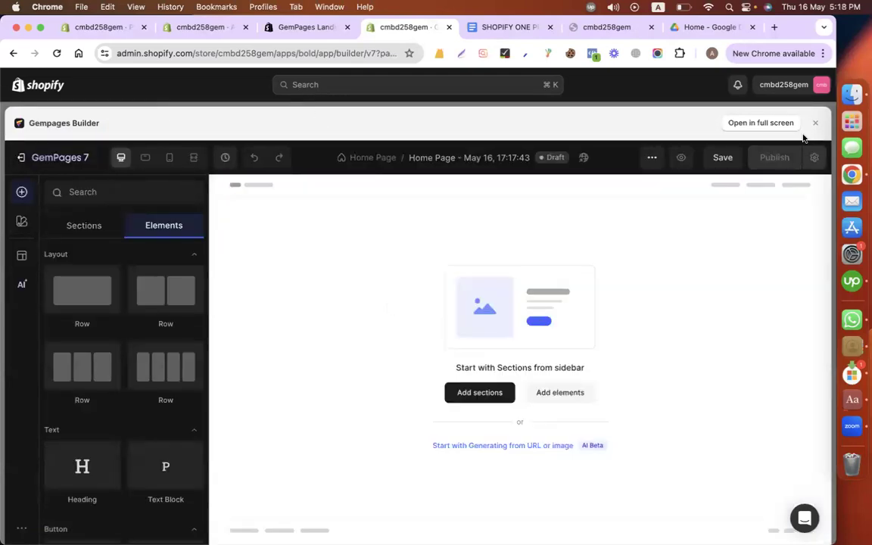
pyautogui.click(776, 124)
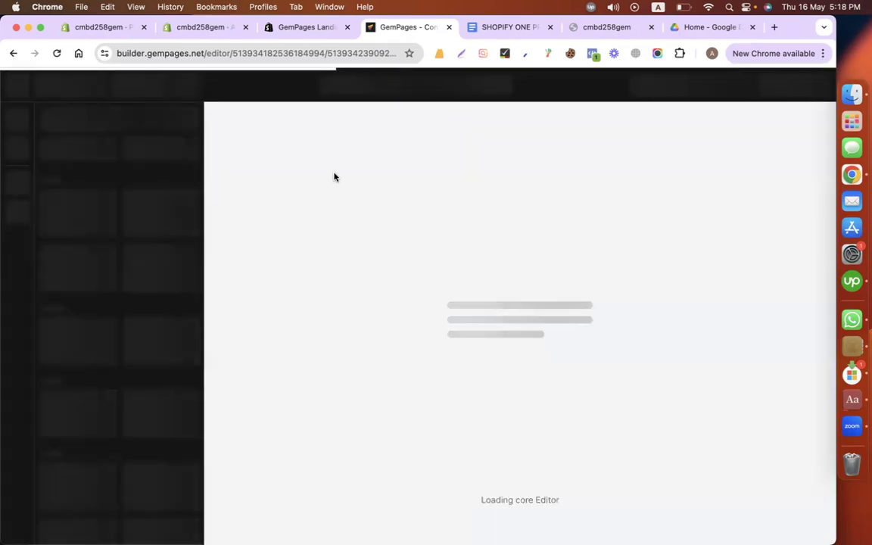
# Review the brief's Roboto font note, HOME/shop/ABOUT menu items and ENJOY % CANDLES. DO GOOD. heading
pyautogui.click(504, 28)
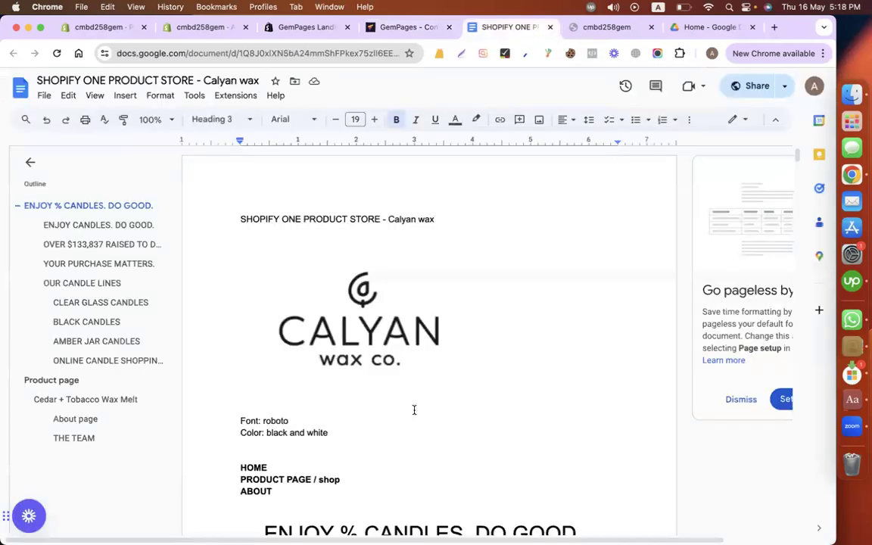
pyautogui.scroll(-3, 414, 410)
pyautogui.doubleClick(274, 324)
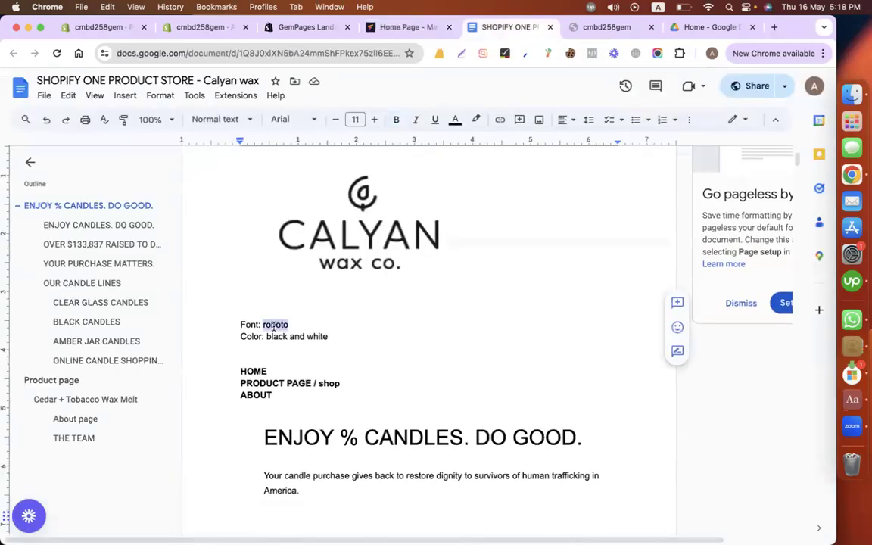
pyautogui.moveTo(266, 336); pyautogui.dragTo(333, 337)
pyautogui.scroll(-2, 312, 383)
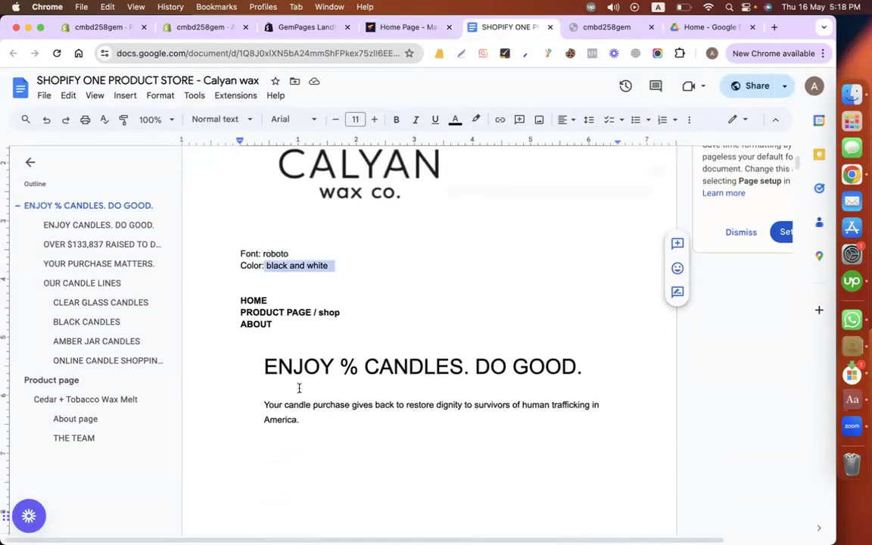
pyautogui.moveTo(240, 306); pyautogui.dragTo(276, 323)
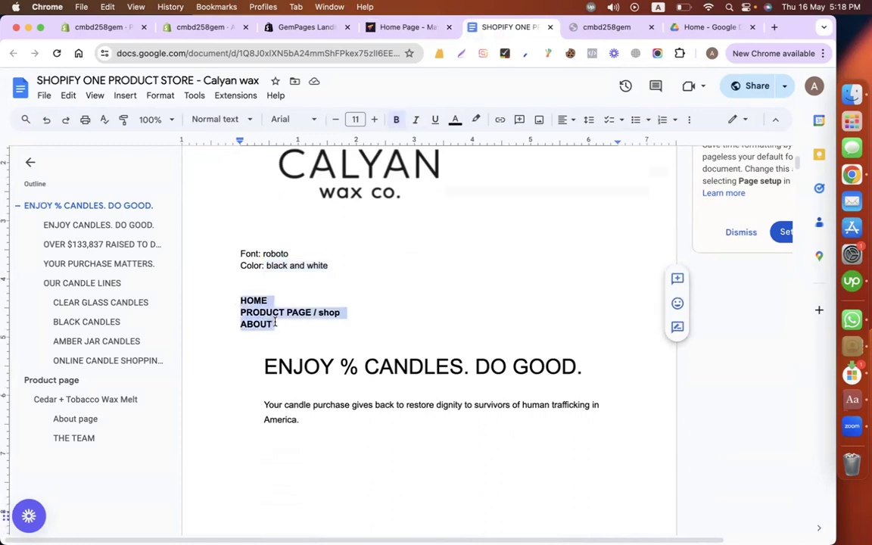
pyautogui.doubleClick(255, 300)
pyautogui.scroll(-4, 327, 318)
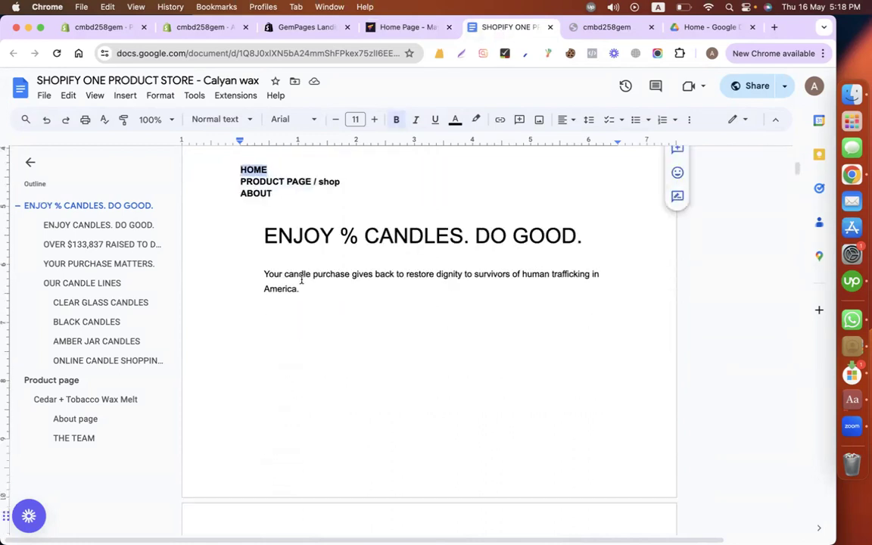
pyautogui.moveTo(256, 237); pyautogui.dragTo(586, 237)
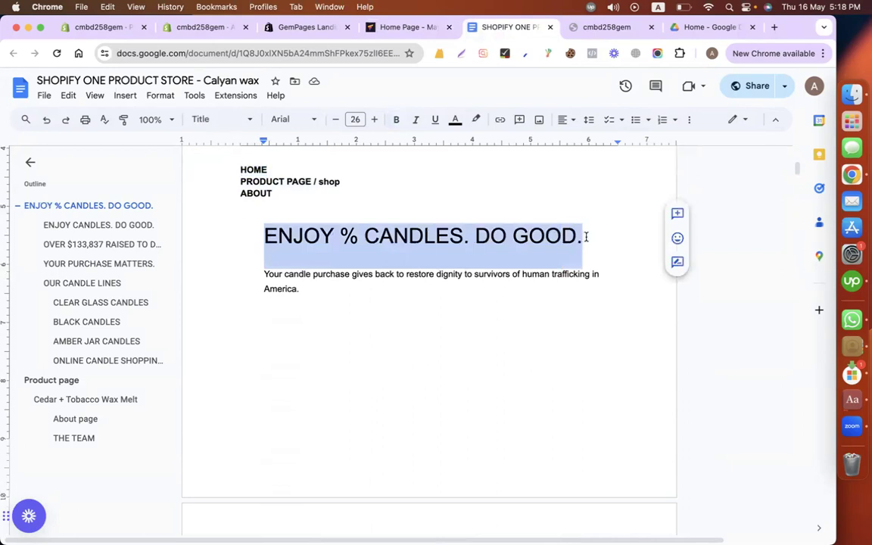
pyautogui.doubleClick(289, 270)
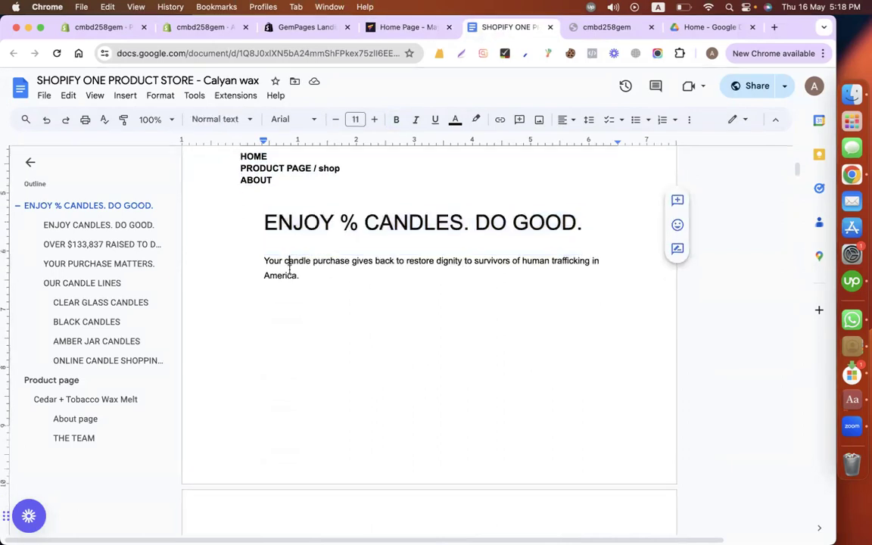
pyautogui.scroll(-10, 290, 270)
pyautogui.scroll(2, 380, 318)
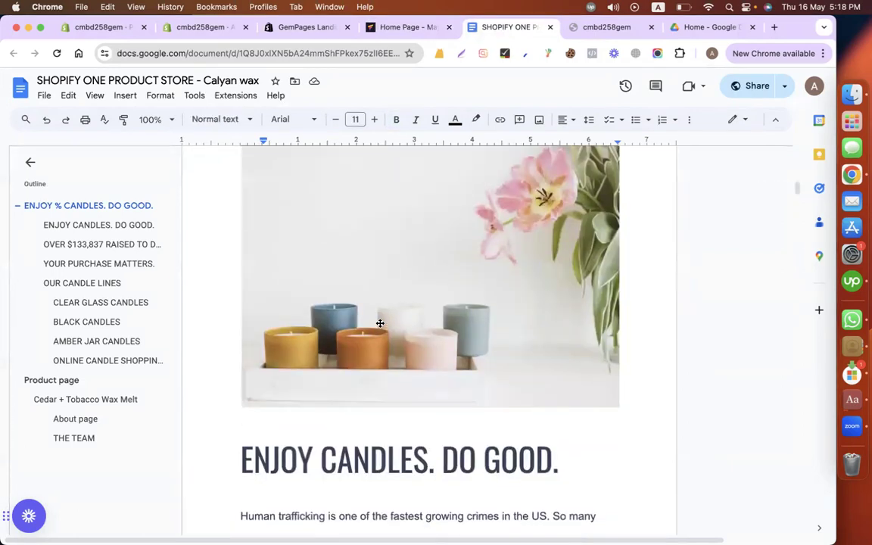
# Screenshot the candle photo from the brief, then go back to the GemPages editor
pyautogui.press('super+shift+4')
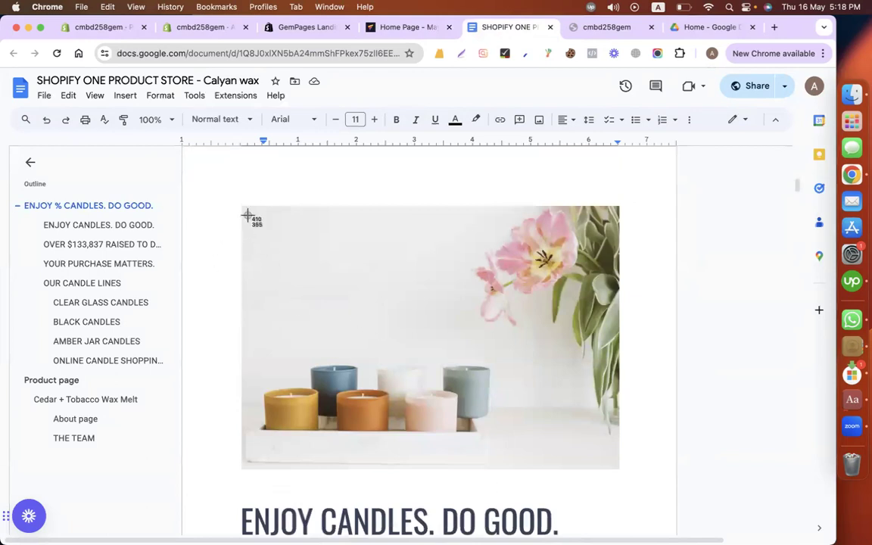
pyautogui.moveTo(243, 205); pyautogui.dragTo(619, 469)
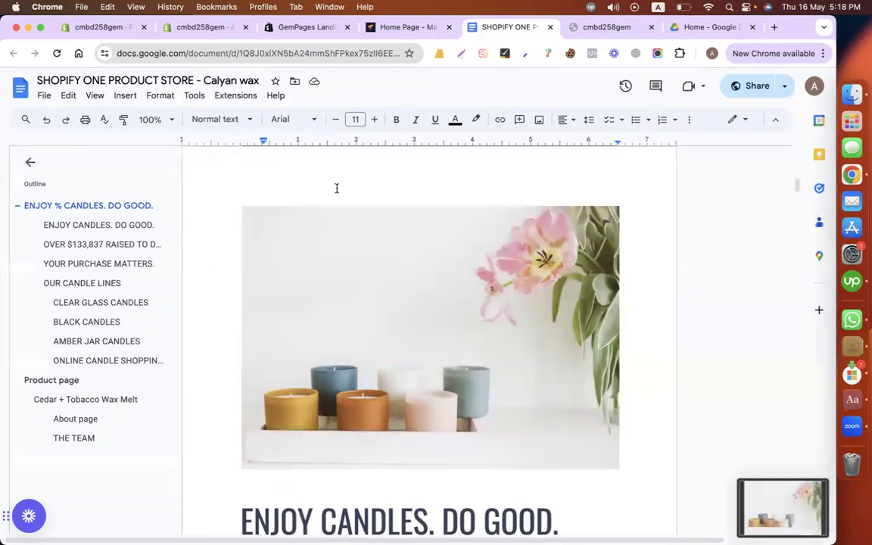
pyautogui.click(411, 28)
pyautogui.click(490, 29)
pyautogui.scroll(10, 383, 334)
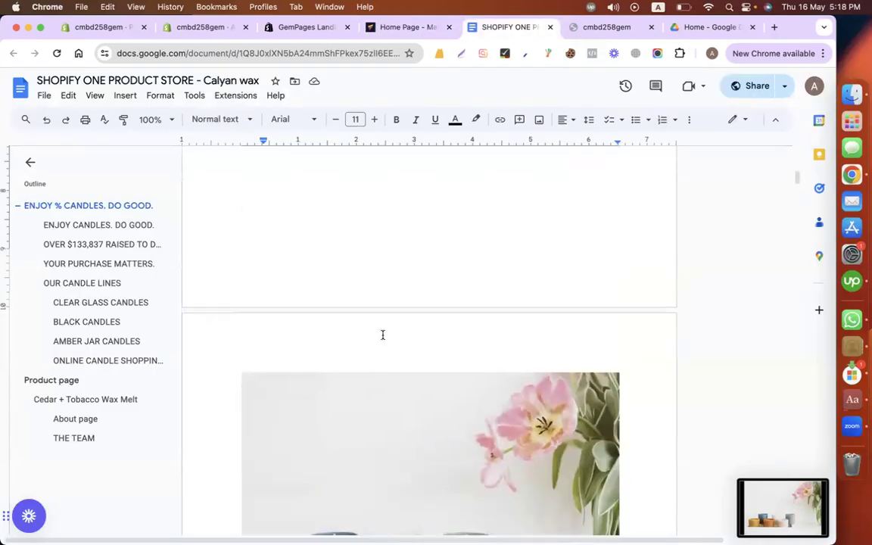
pyautogui.scroll(-10, 380, 252)
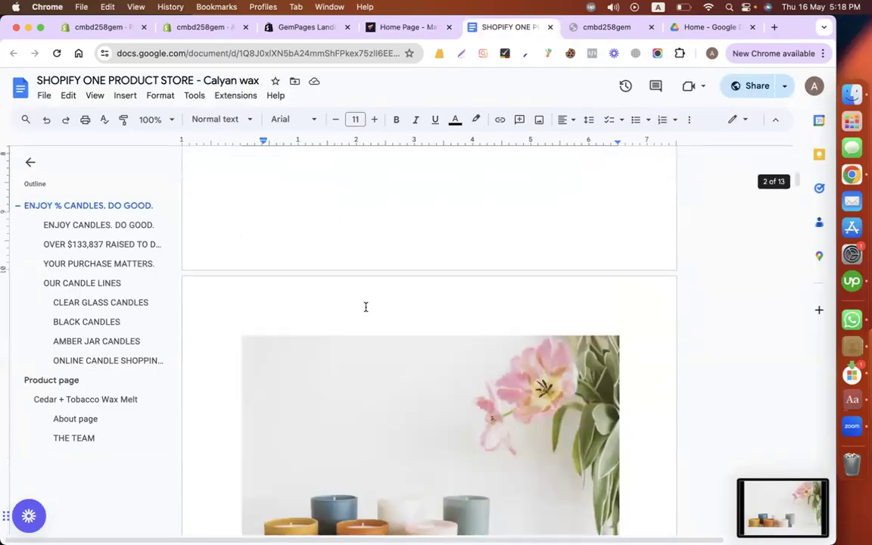
pyautogui.scroll(-3, 375, 340)
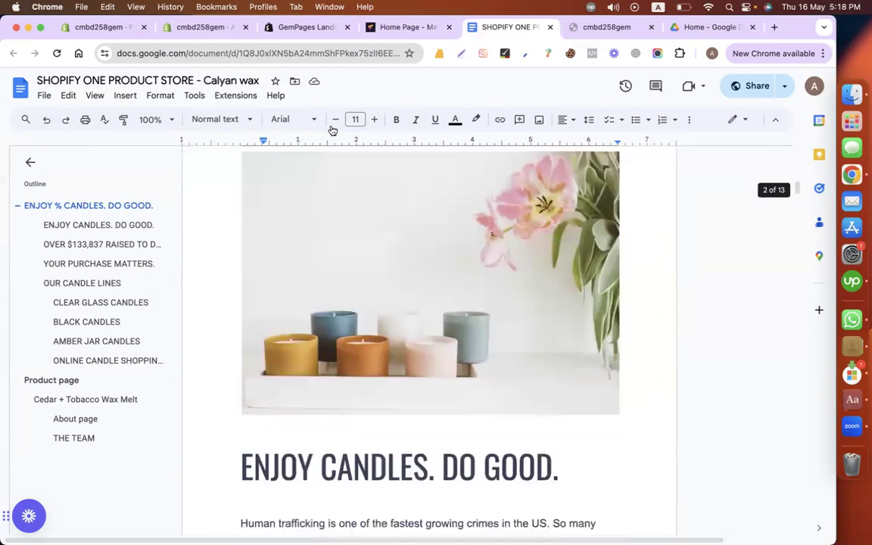
pyautogui.click(384, 33)
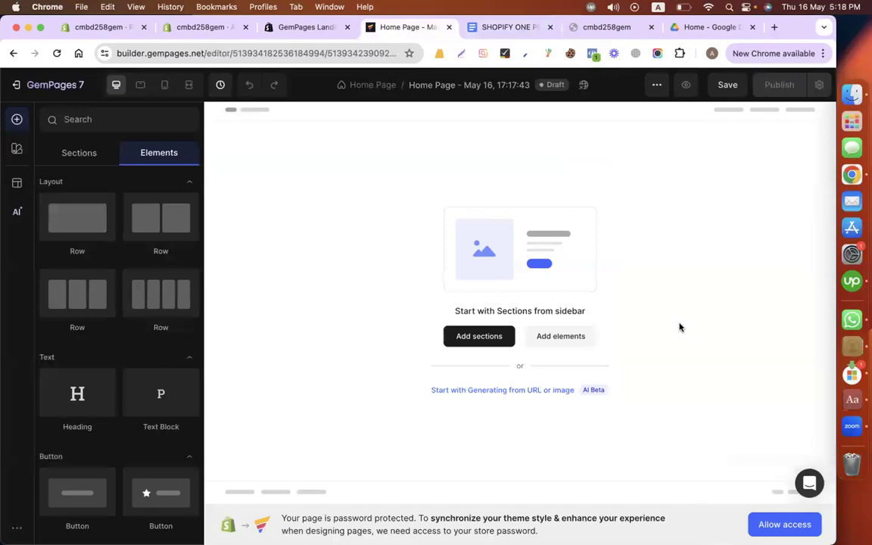
# Drag the Enjoy 20% OFF armchair Hero Section template onto the empty home page
pyautogui.click(459, 341)
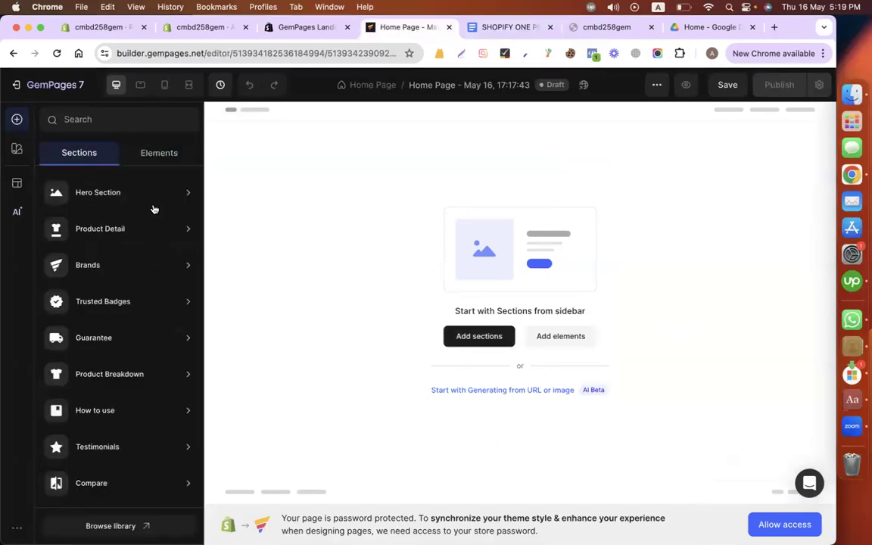
pyautogui.moveTo(135, 200)
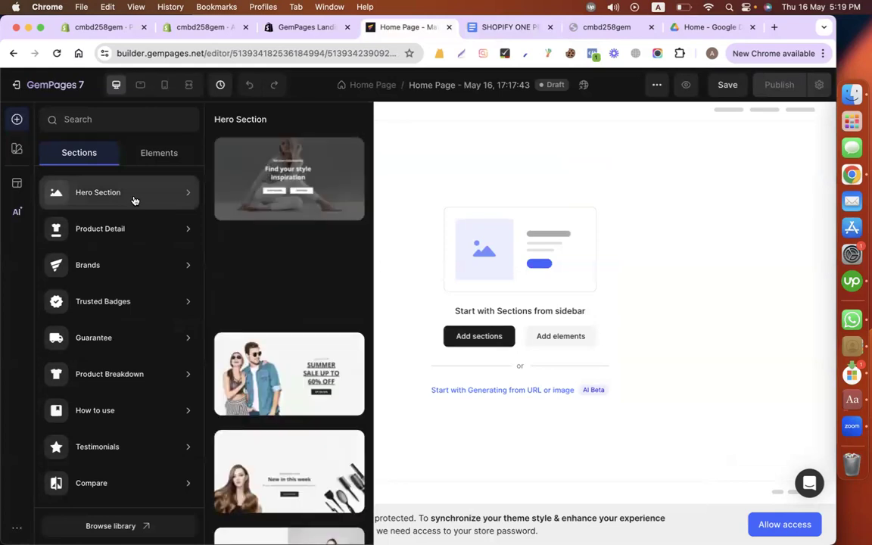
pyautogui.scroll(-5, 310, 326)
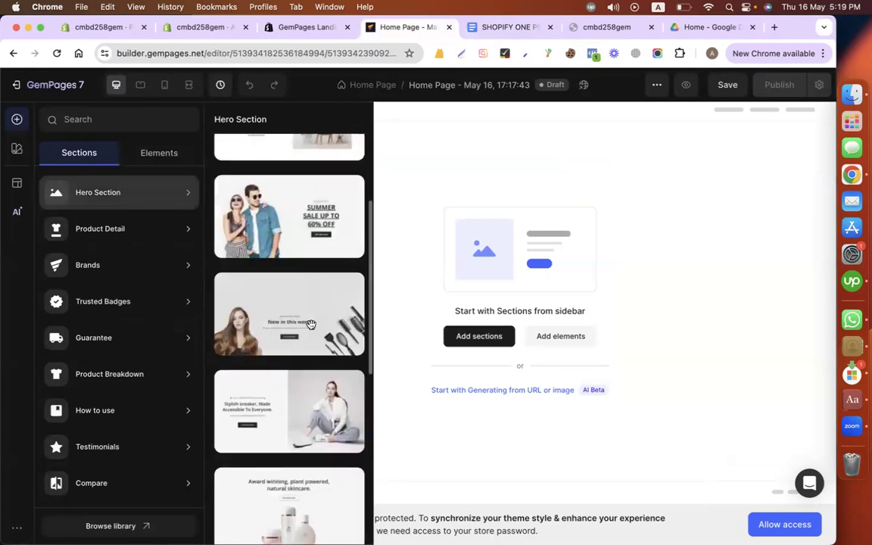
pyautogui.scroll(-6, 311, 324)
pyautogui.scroll(-8, 310, 324)
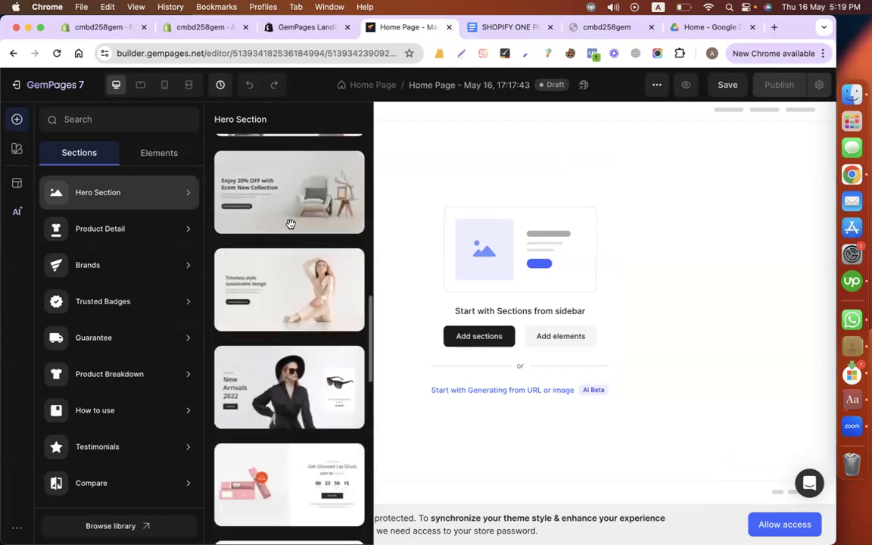
pyautogui.moveTo(462, 216); pyautogui.dragTo(529, 220)
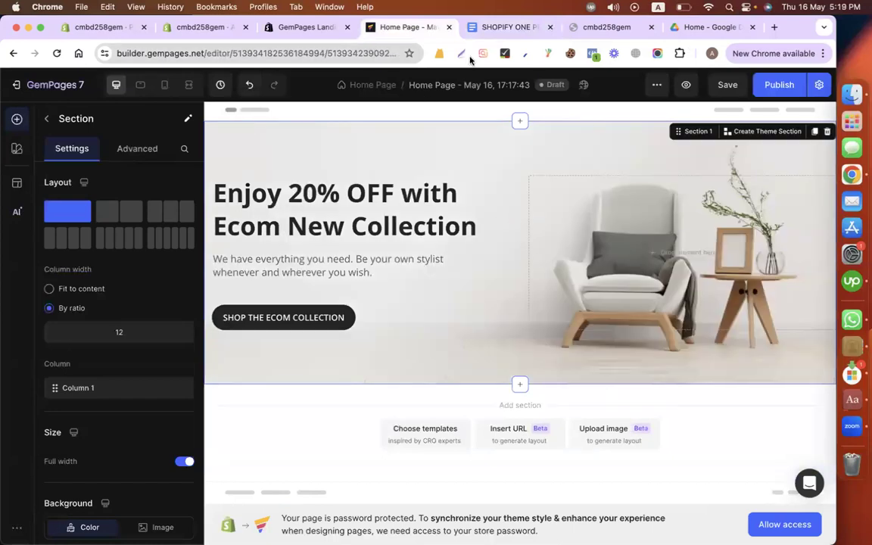
# Browse the section's general and Advanced settings, then select the Hero Banner to edit it
pyautogui.click(500, 29)
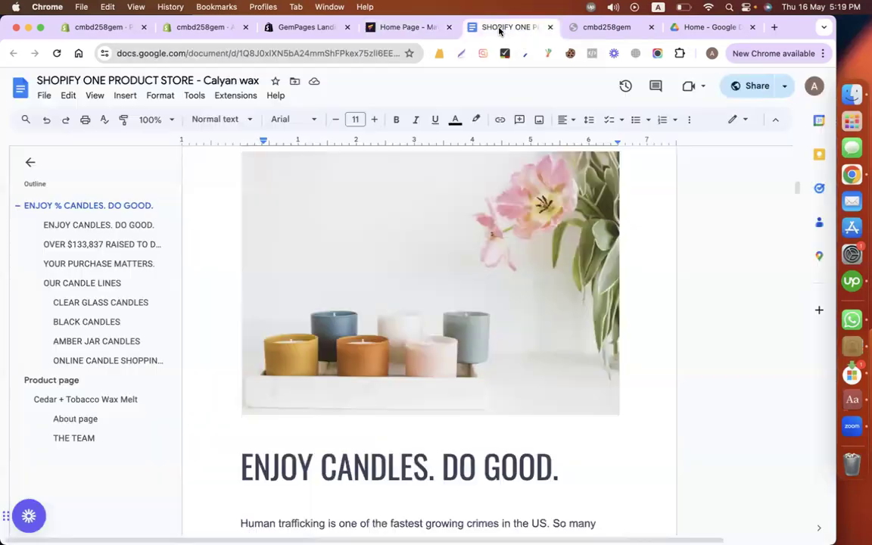
pyautogui.click(401, 28)
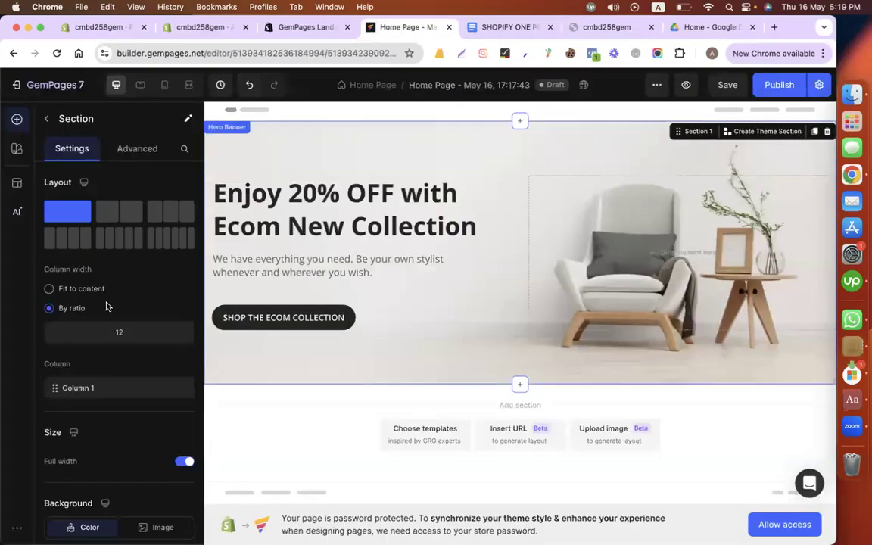
pyautogui.scroll(-2, 107, 306)
pyautogui.scroll(2, 108, 307)
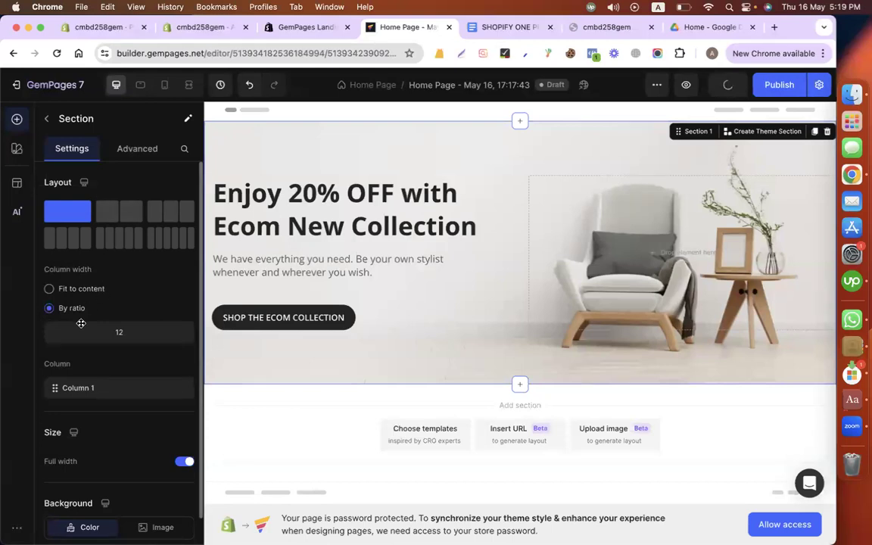
pyautogui.scroll(-2, 81, 324)
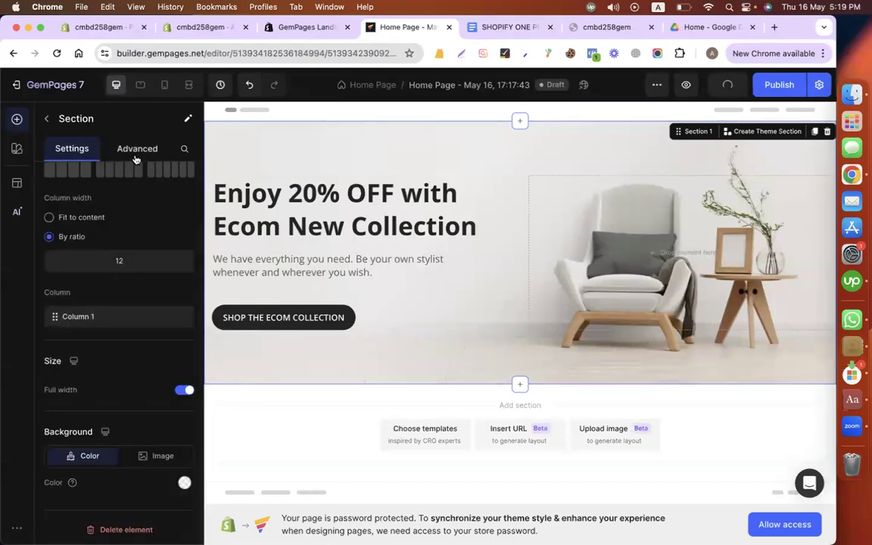
pyautogui.click(136, 155)
pyautogui.scroll(-5, 115, 327)
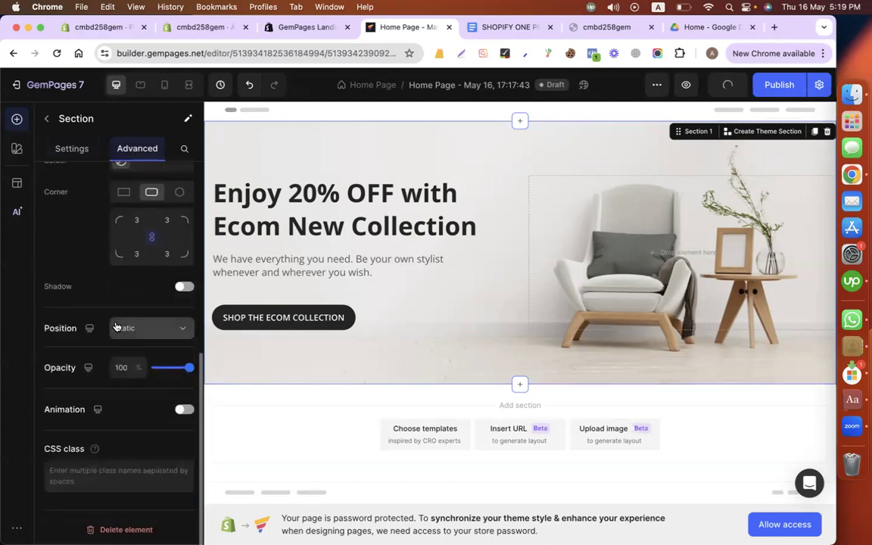
pyautogui.scroll(5, 115, 327)
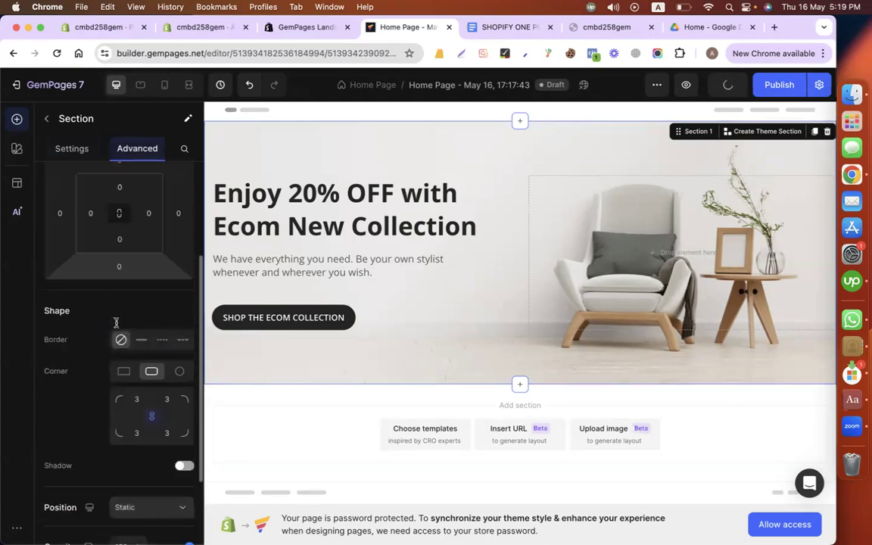
pyautogui.click(74, 151)
pyautogui.scroll(-2, 130, 314)
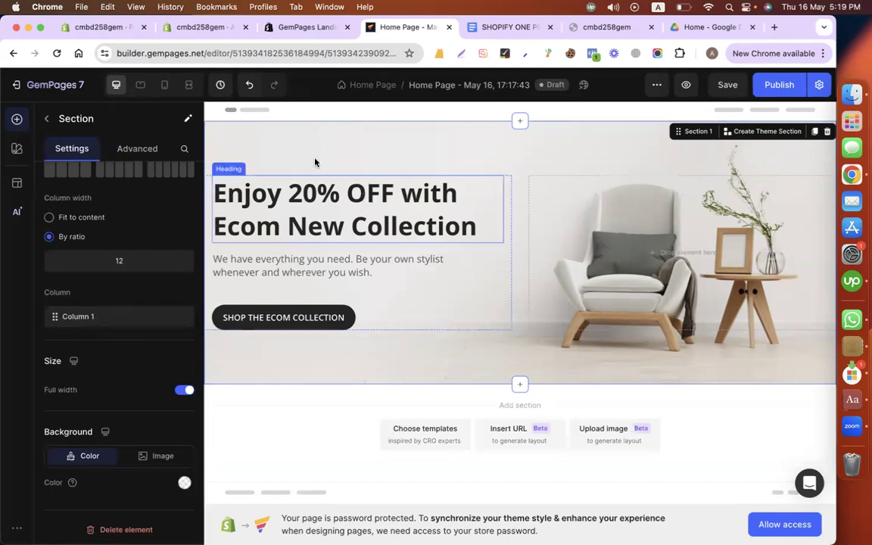
pyautogui.click(414, 150)
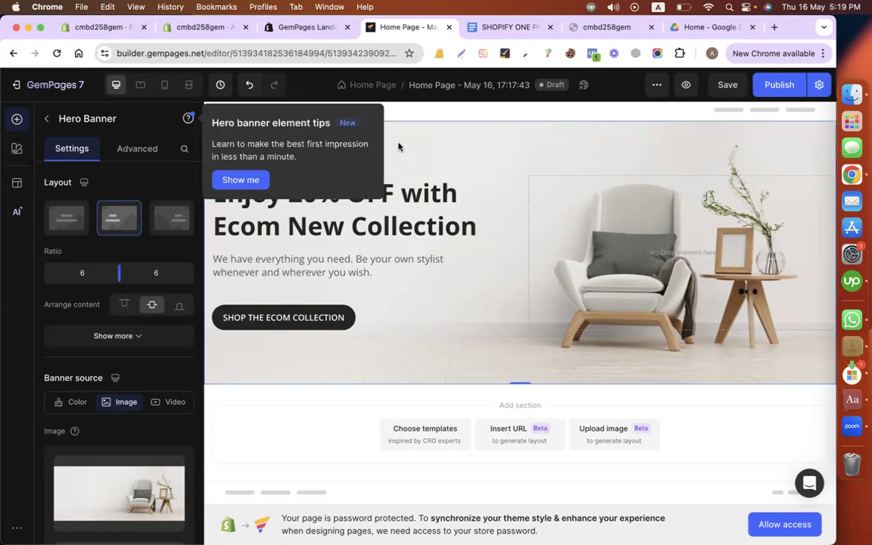
# Upload the candle photo screenshot as the Hero Banner image, replacing the armchair picture
pyautogui.scroll(-3, 94, 382)
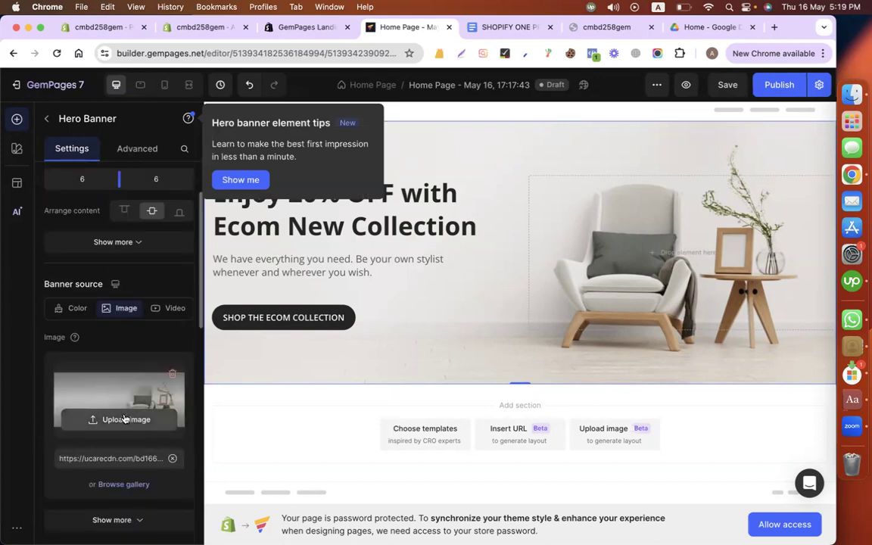
pyautogui.click(145, 424)
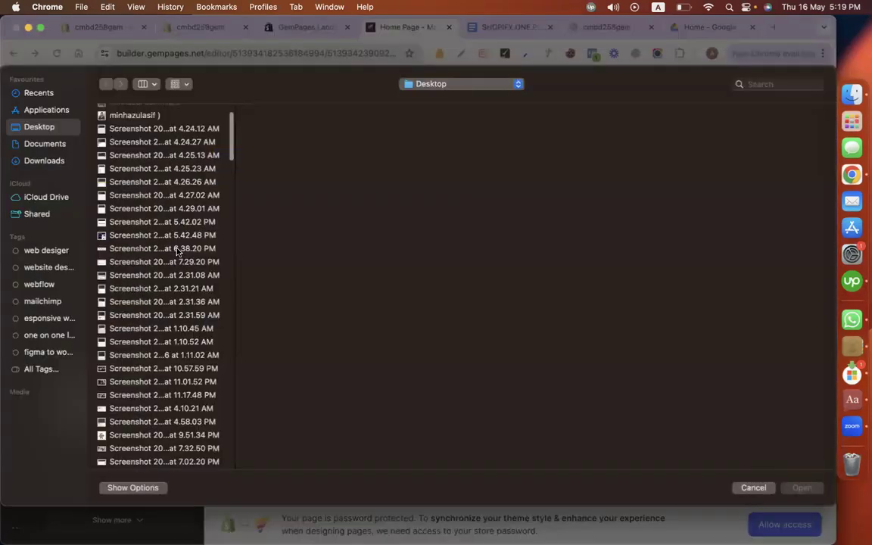
pyautogui.scroll(-10, 178, 252)
pyautogui.click(112, 443)
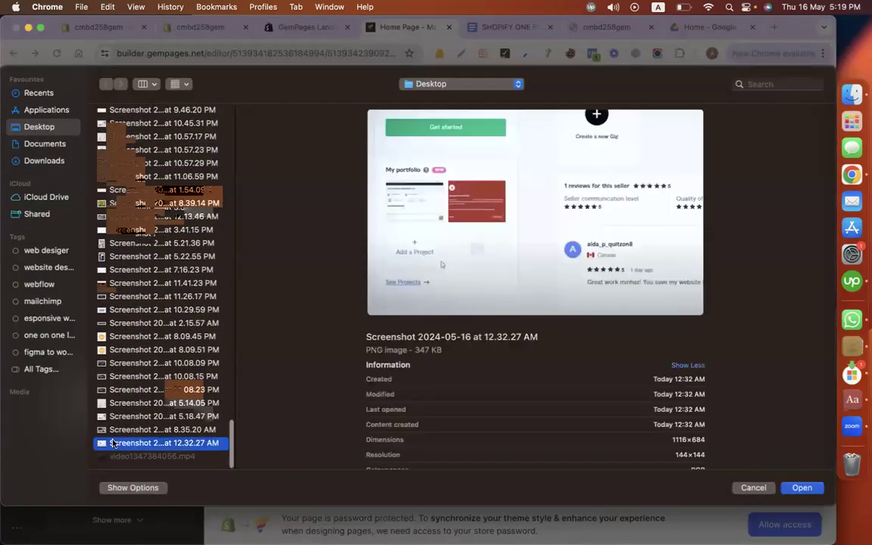
pyautogui.press('Up')
pyautogui.press('Up')
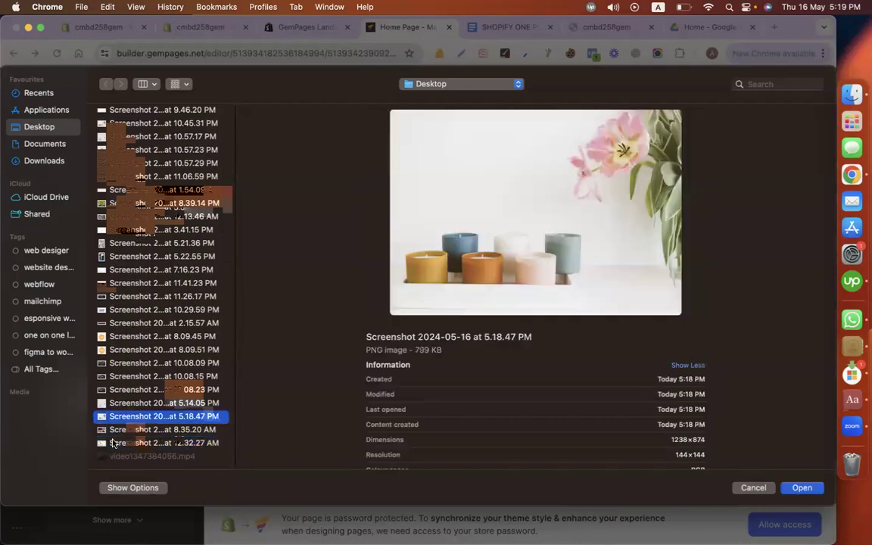
pyautogui.press('Return')
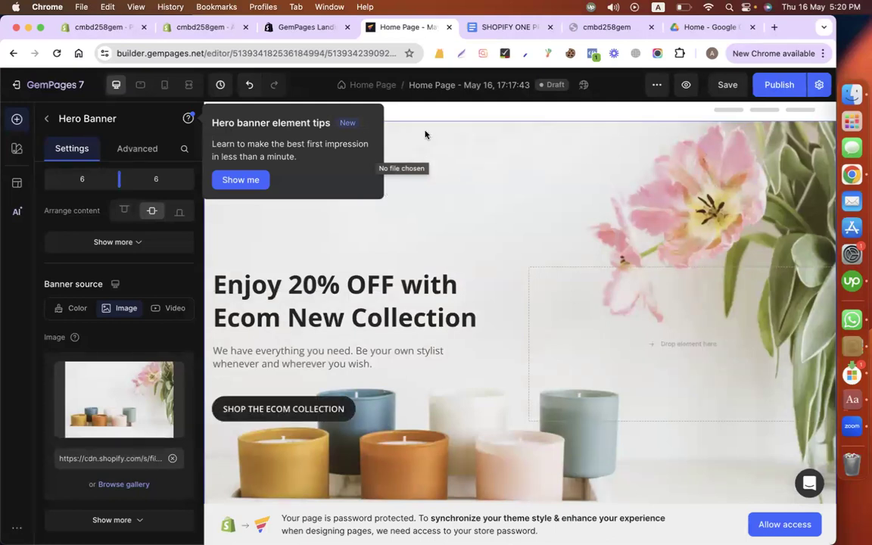
pyautogui.click(190, 119)
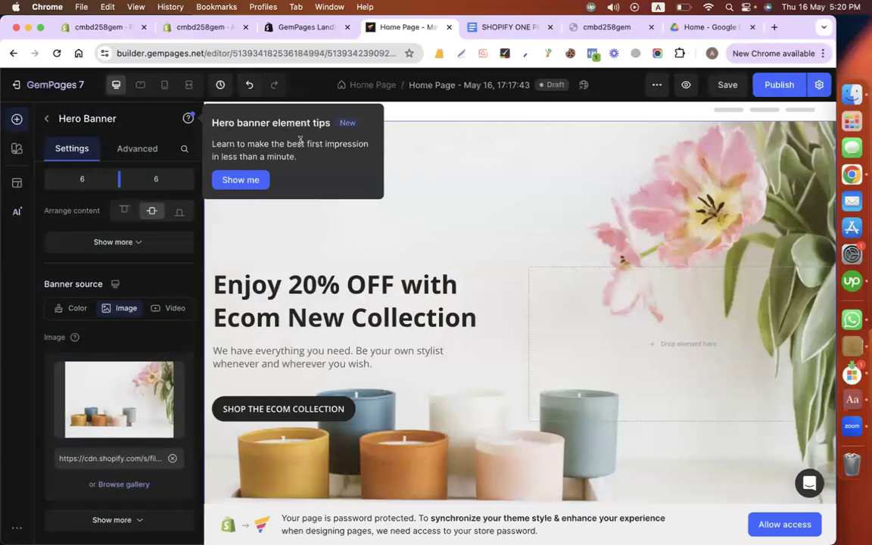
# Copy the ENJOY % CANDLES. DO GOOD. heading line from the store brief
pyautogui.click(50, 119)
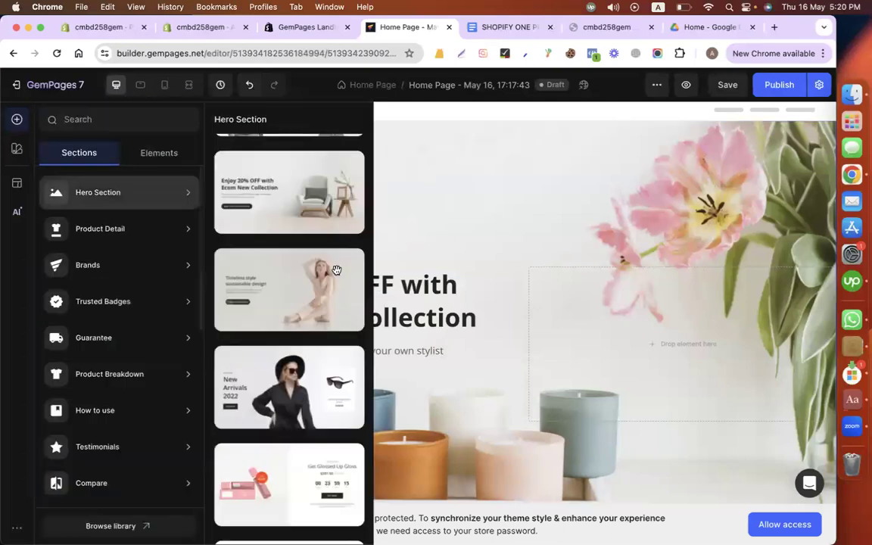
pyautogui.scroll(-2, 499, 278)
pyautogui.scroll(2, 498, 278)
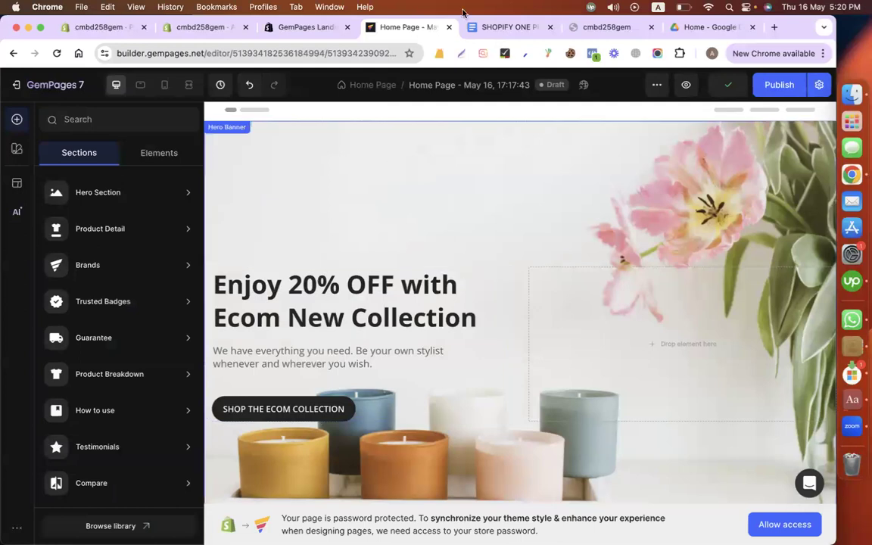
pyautogui.click(504, 28)
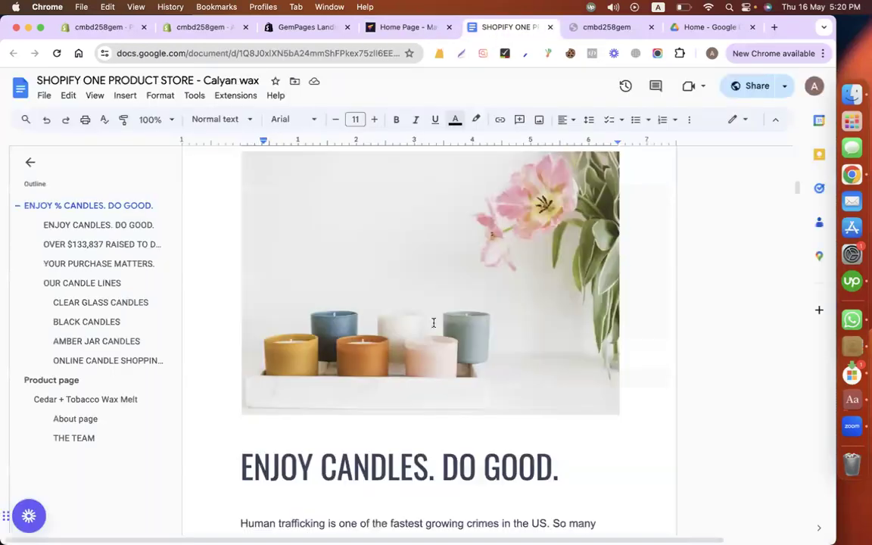
pyautogui.doubleClick(346, 330)
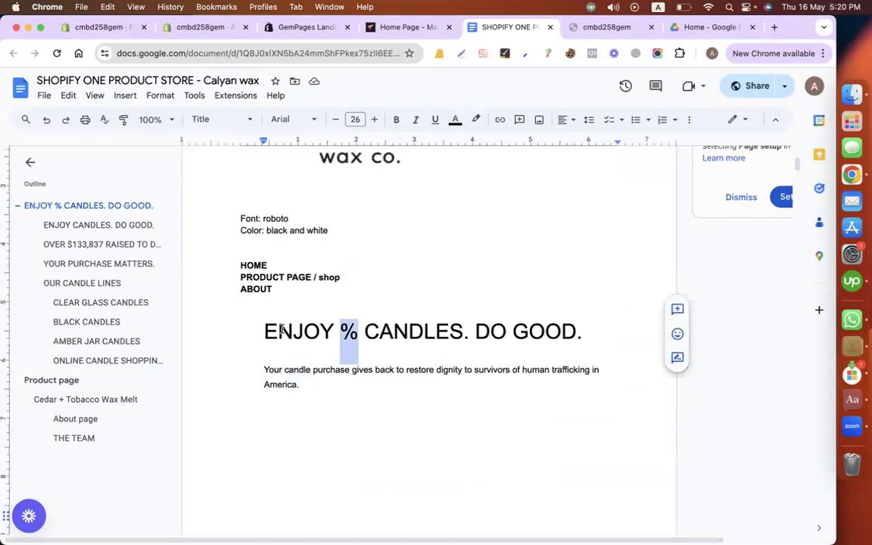
pyautogui.tripleClick(256, 330)
pyautogui.press('cmd+c')
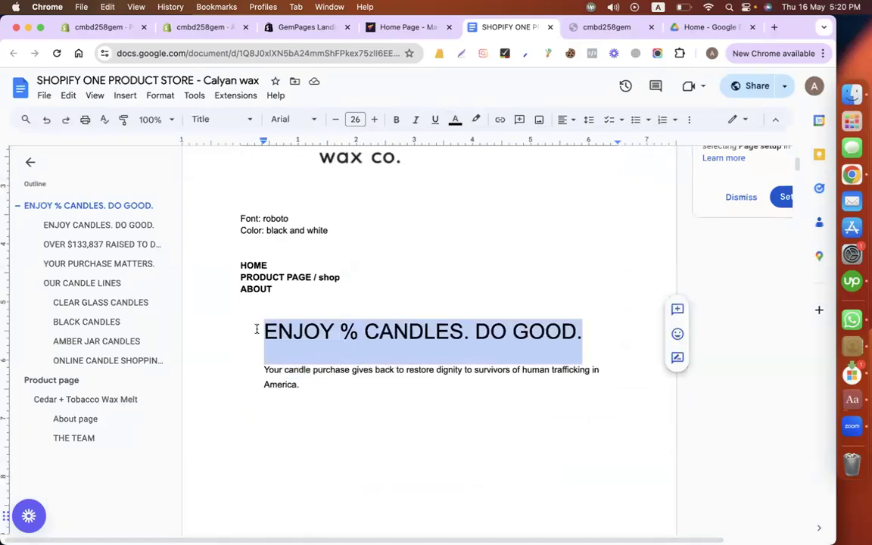
pyautogui.click(408, 27)
# Paste the copied text over the hero heading
pyautogui.click(327, 321)
pyautogui.tripleClick(324, 316)
pyautogui.press('cmd+v')
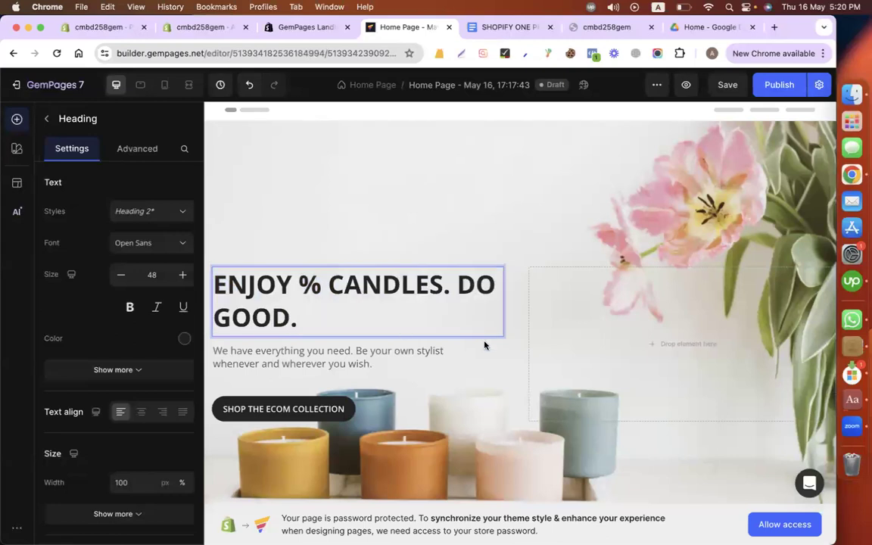
pyautogui.tripleClick(388, 315)
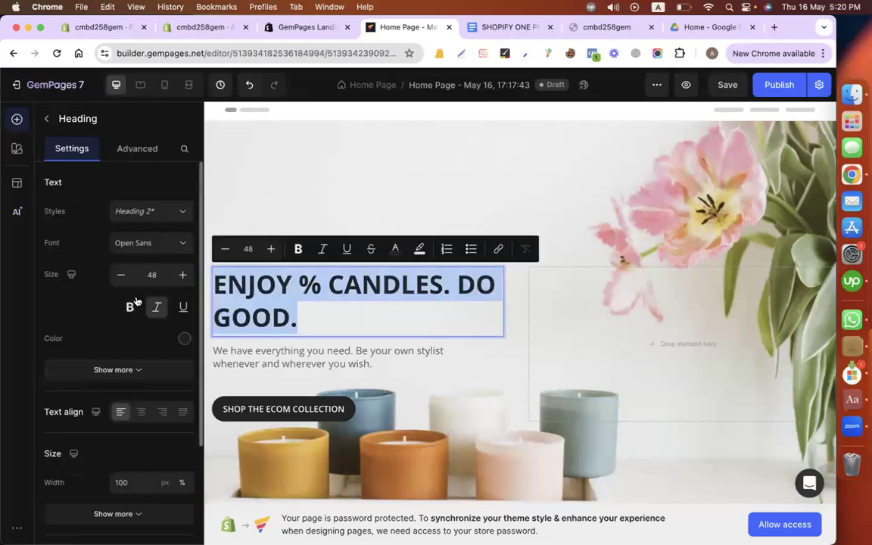
# Resize the hero heading to 37 so it fits on one line
pyautogui.click(113, 280)
pyautogui.click(113, 280)
pyautogui.click(113, 279)
pyautogui.click(113, 280)
pyautogui.click(114, 280)
pyautogui.click(113, 279)
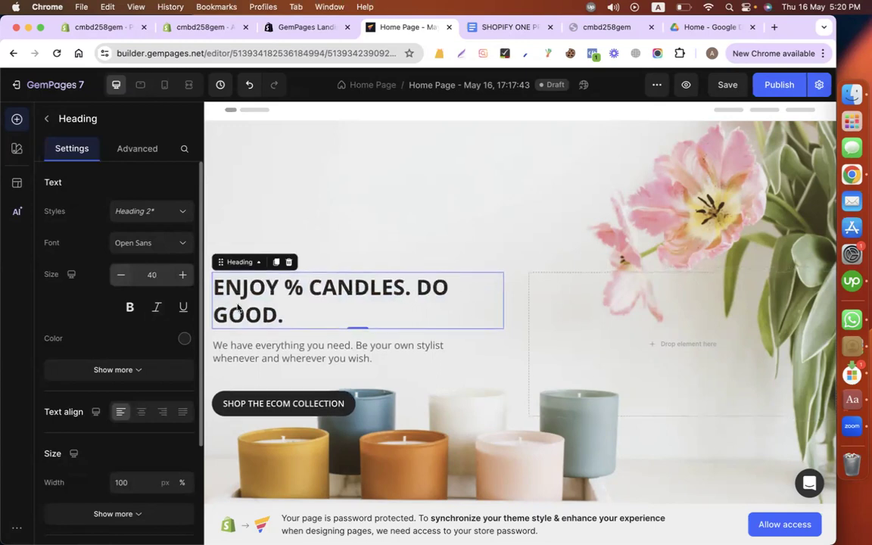
pyautogui.click(221, 312)
pyautogui.press('BackSpace')
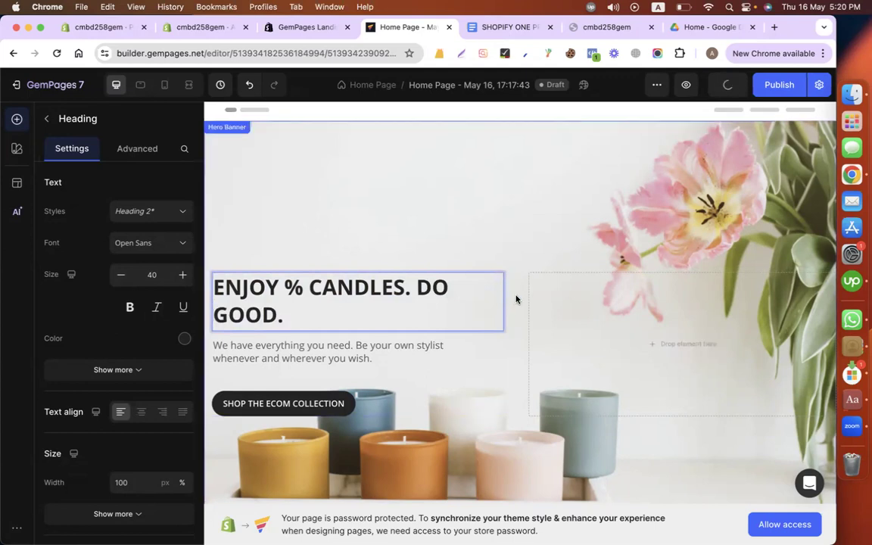
pyautogui.click(121, 275)
pyautogui.click(121, 275)
pyautogui.click(121, 275)
pyautogui.click(121, 275)
pyautogui.click(121, 275)
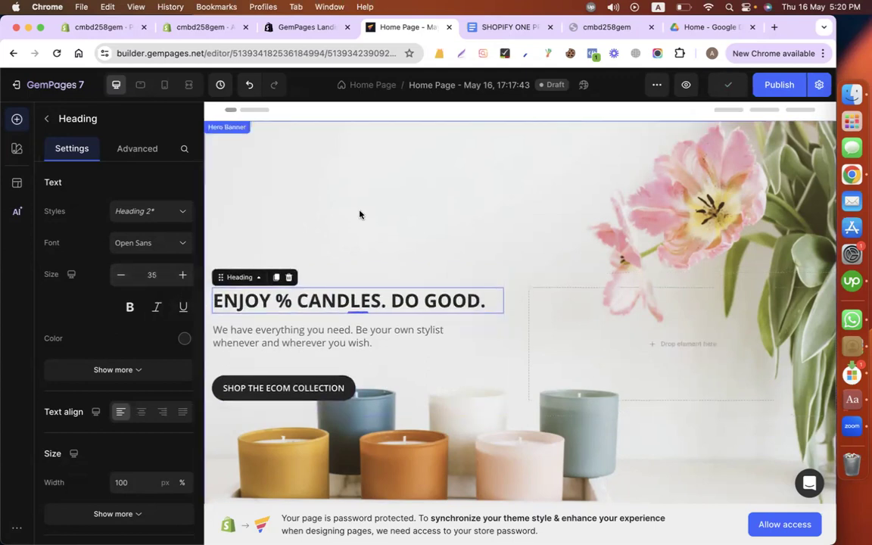
pyautogui.click(182, 275)
pyautogui.click(183, 275)
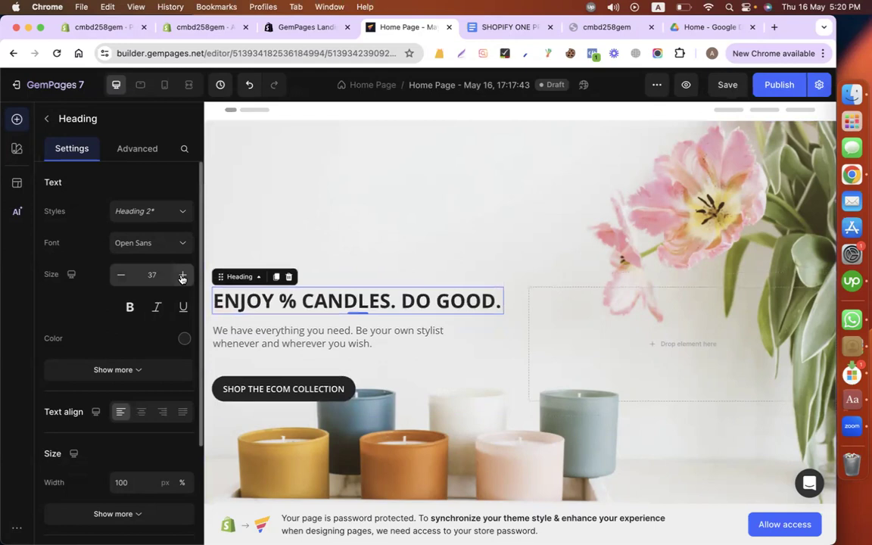
# Apply the Roboto font to the heading, then select the brief's paragraph beneath the heading
pyautogui.click(145, 245)
pyautogui.write('roboto')
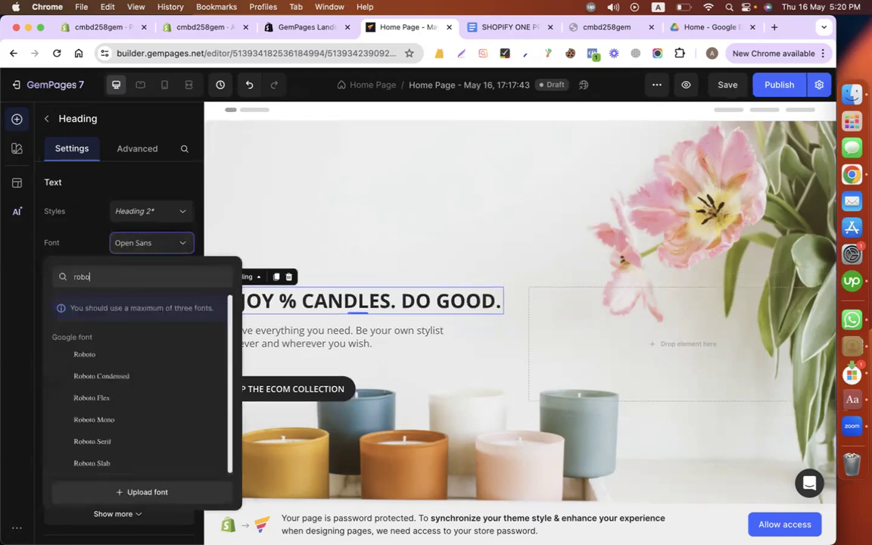
pyautogui.click(85, 353)
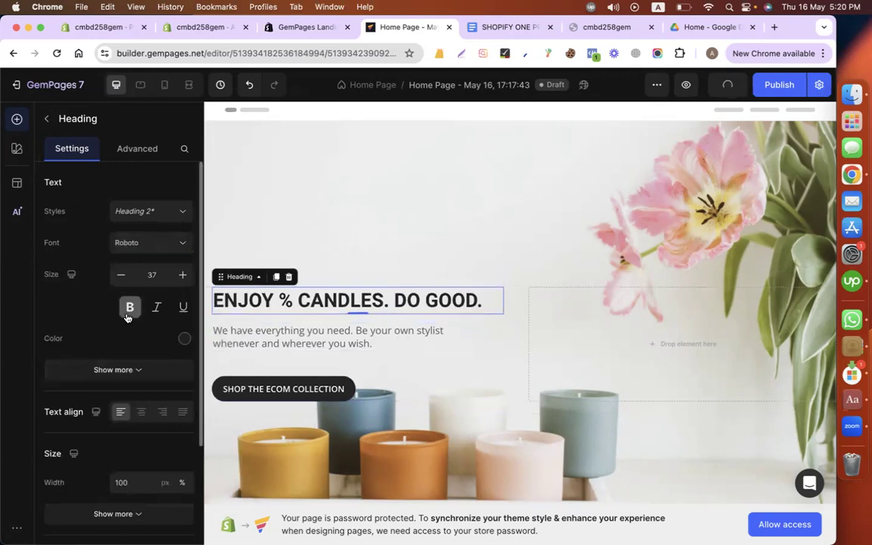
pyautogui.scroll(-2, 119, 356)
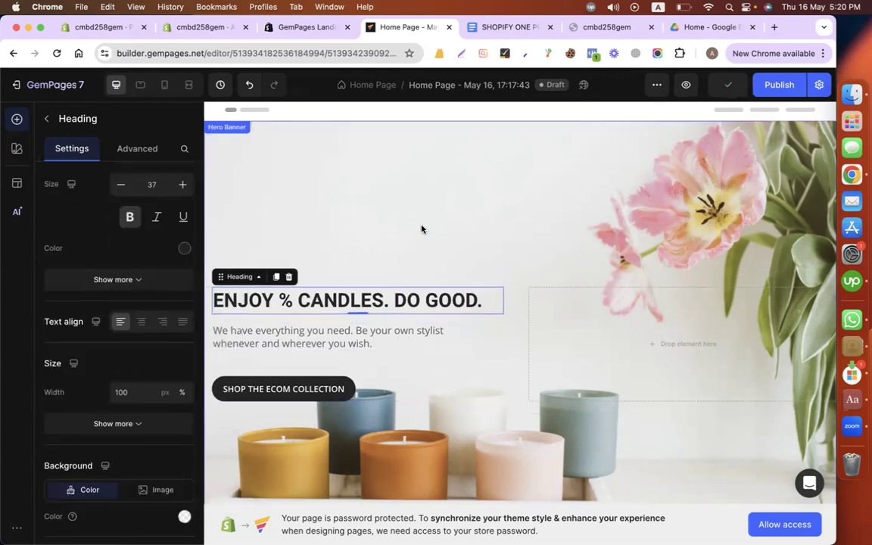
pyautogui.click(501, 28)
pyautogui.moveTo(255, 373); pyautogui.dragTo(317, 393)
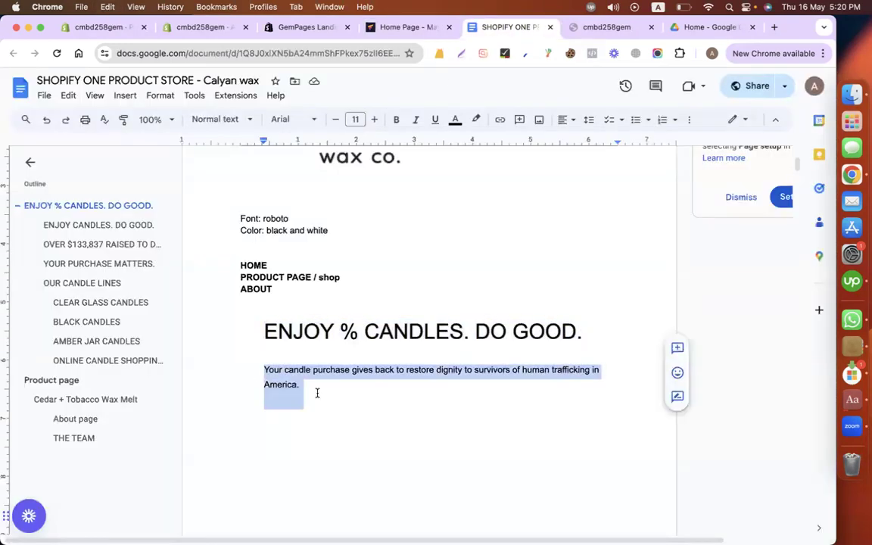
# Paste the candle-purchase paragraph from the brief as the hero subtitle
pyautogui.click(402, 29)
pyautogui.tripleClick(271, 333)
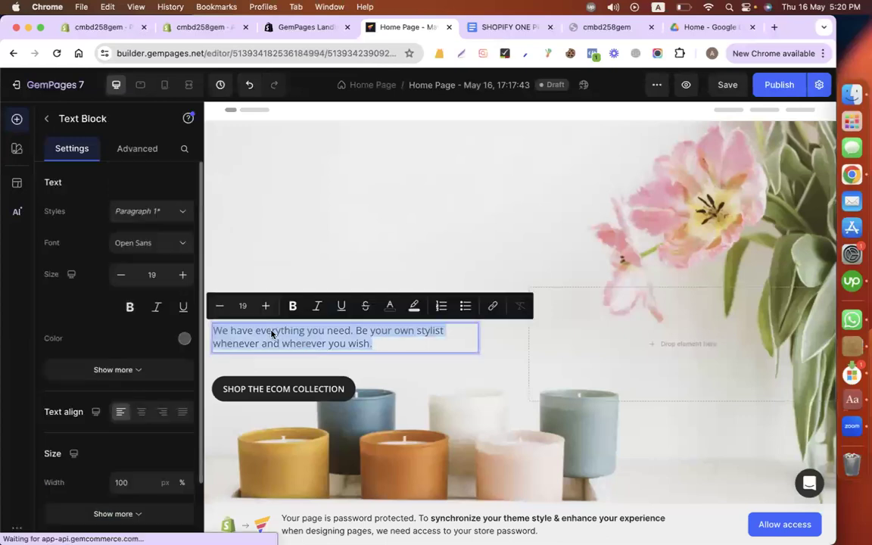
pyautogui.write('Your candle purchase gives back to restore dignity to survivors of human trafficking in America.')
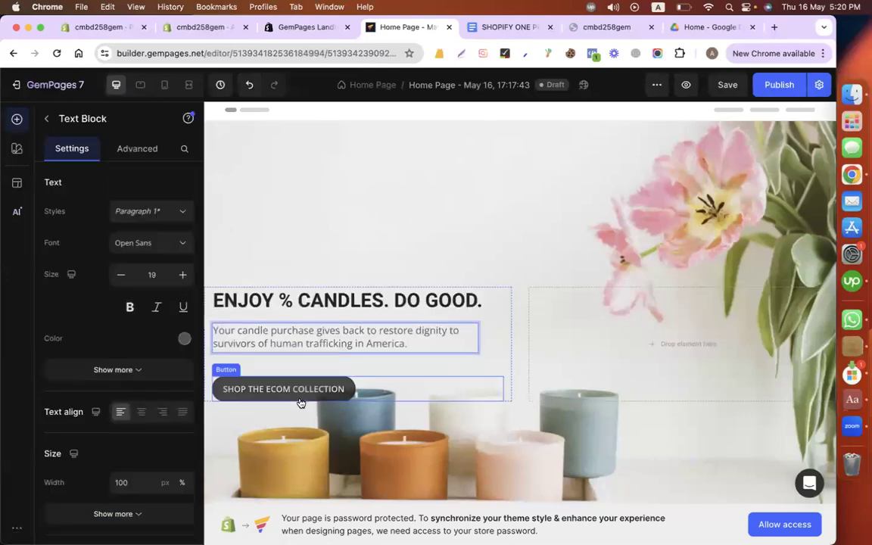
pyautogui.click(508, 29)
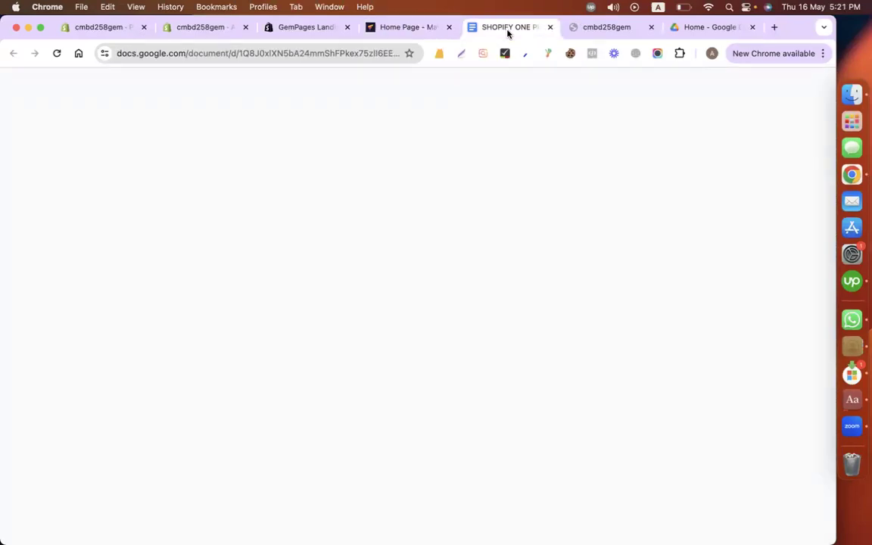
pyautogui.click(406, 28)
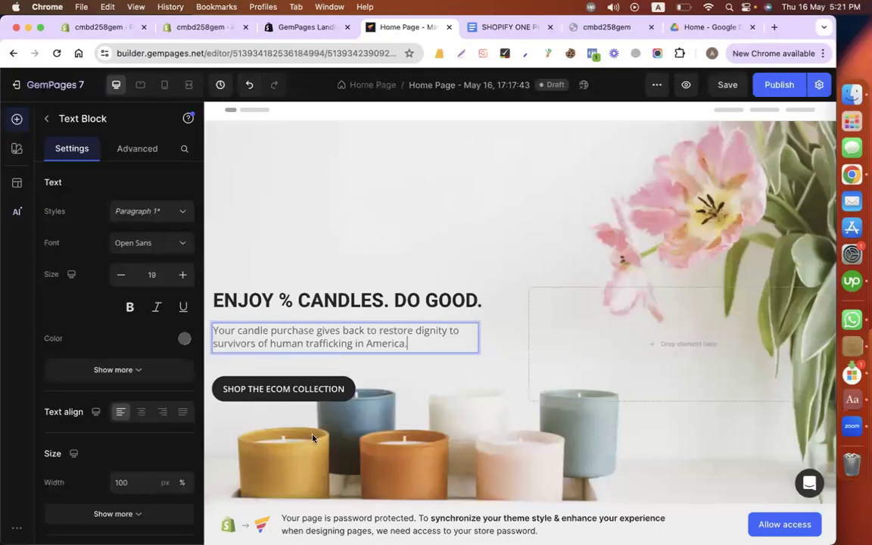
# Relabel the hero button SHOP NOW and link it to the CLEAR GLASS CANDLES product
pyautogui.click(289, 393)
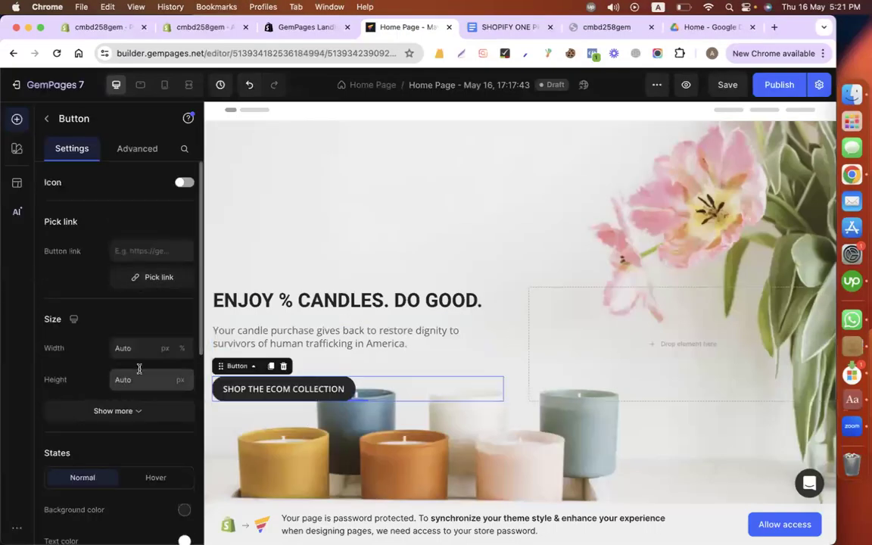
pyautogui.click(269, 387)
pyautogui.tripleClick(268, 385)
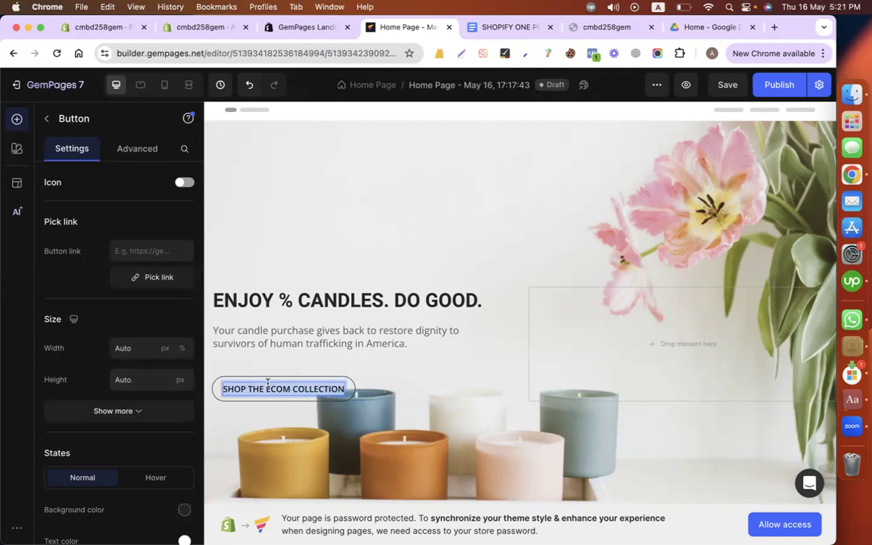
pyautogui.write('SHOP NOW')
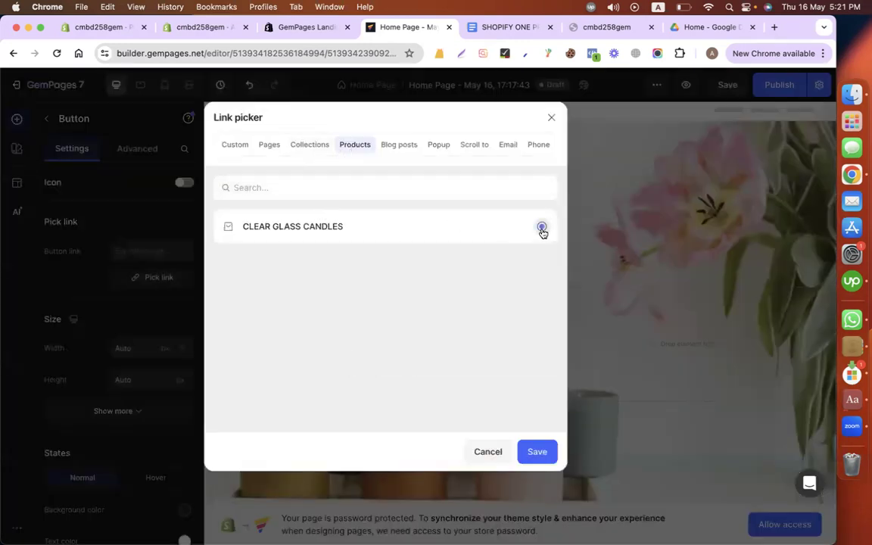
pyautogui.click(546, 453)
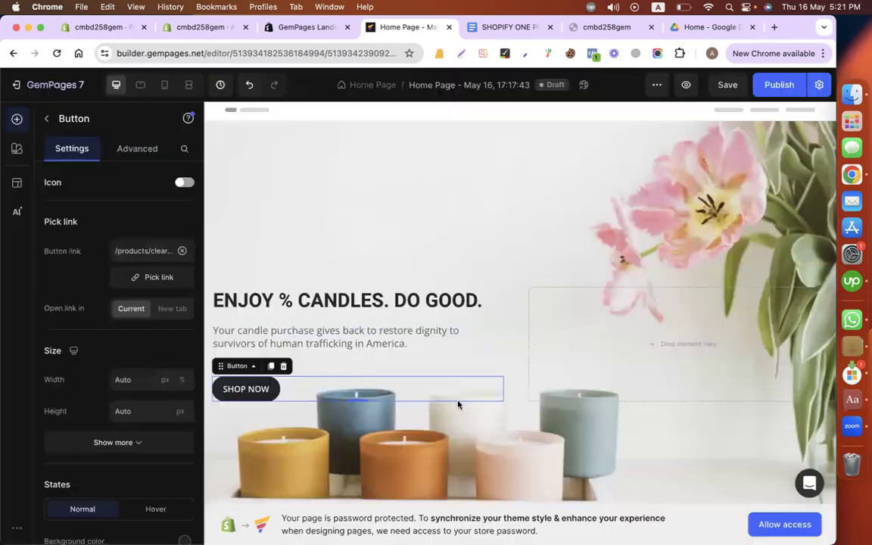
pyautogui.click(477, 191)
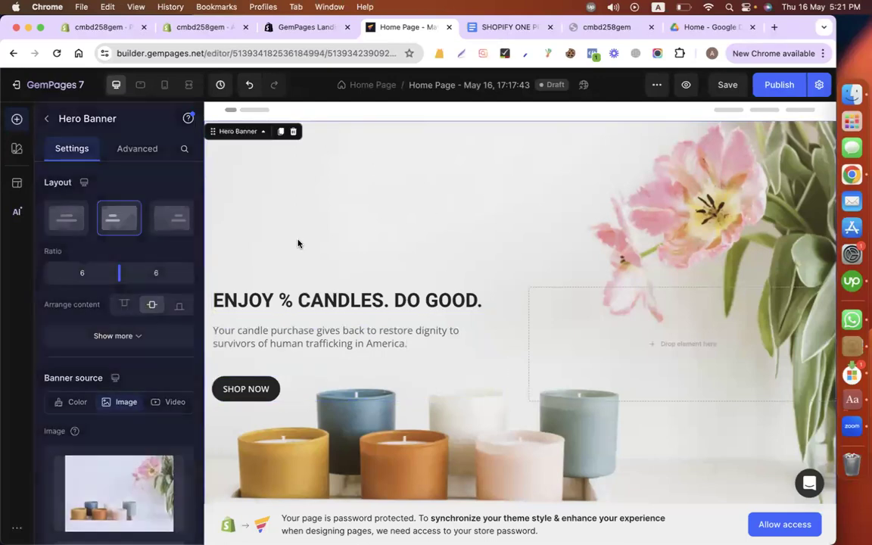
# Give the hero text row a top margin of -200 px in its Advanced spacing
pyautogui.click(498, 372)
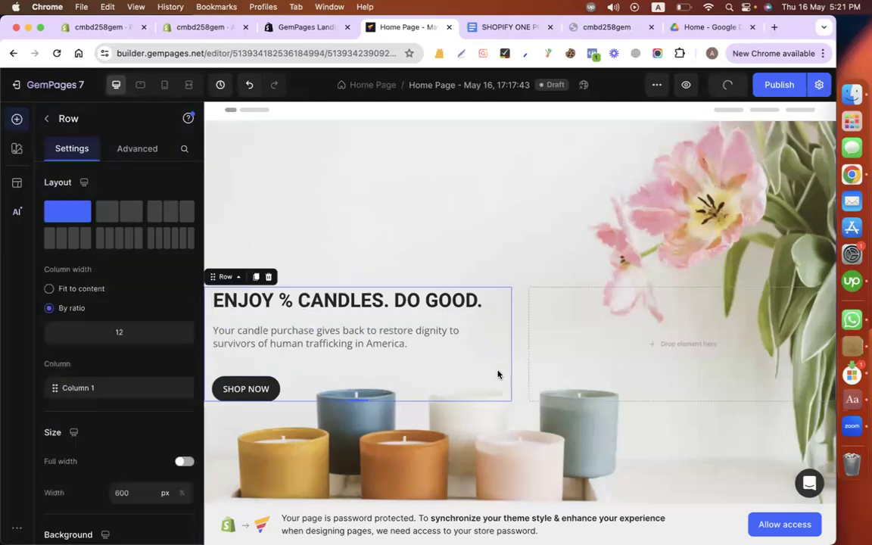
pyautogui.click(136, 154)
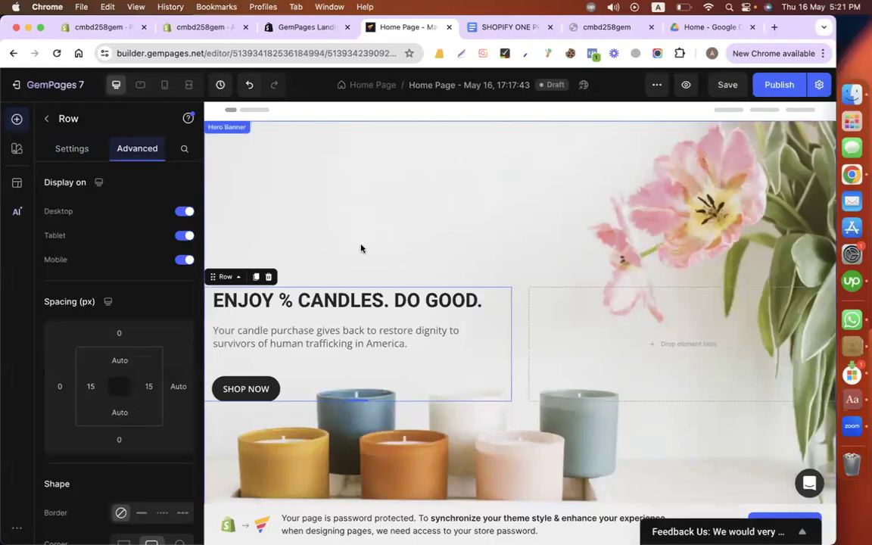
pyautogui.click(120, 333)
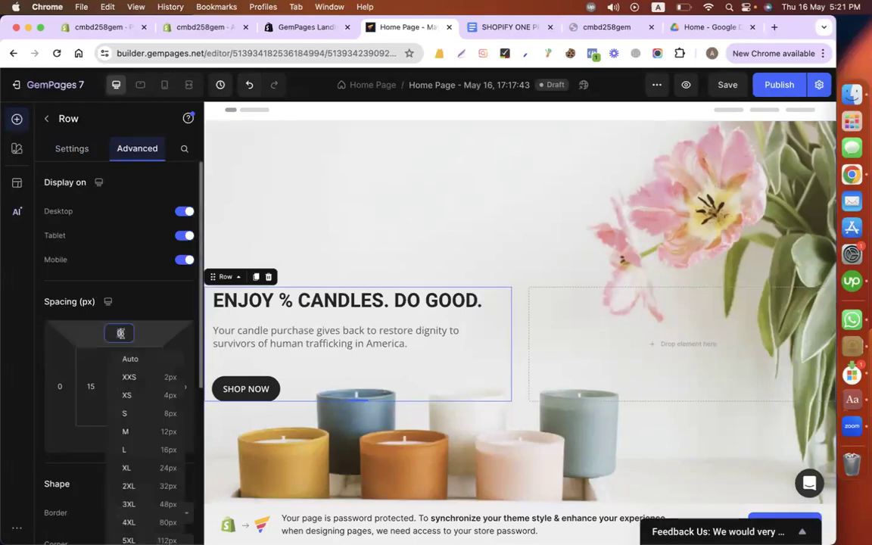
pyautogui.click(167, 317)
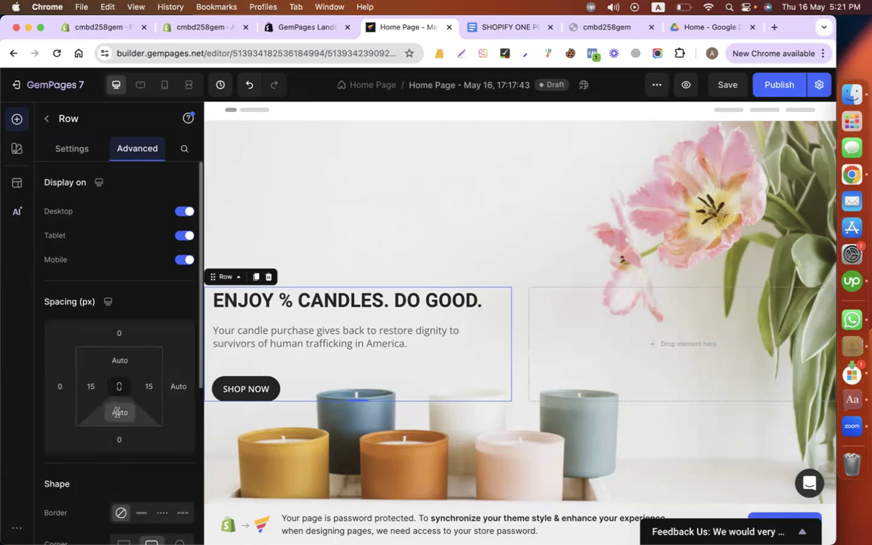
pyautogui.click(118, 335)
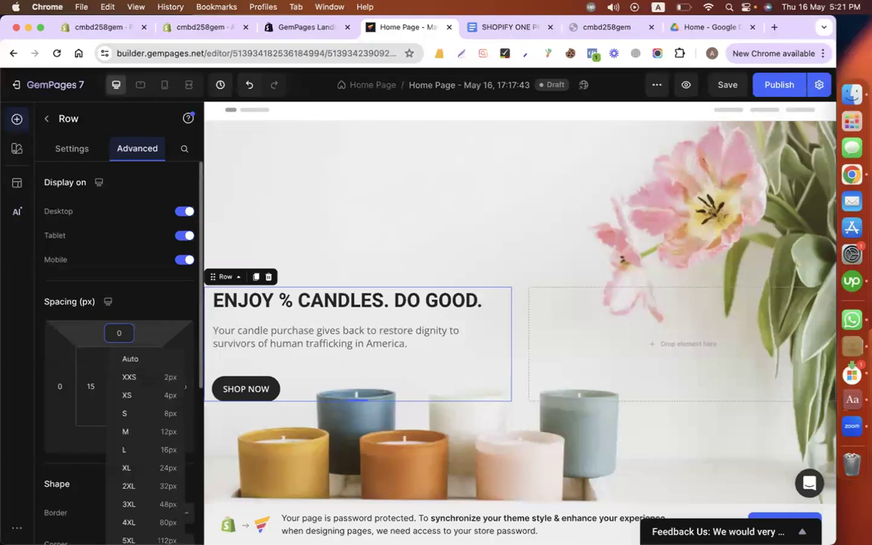
pyautogui.write('-4')
pyautogui.press('BackSpace')
pyautogui.write('5')
pyautogui.press('BackSpace')
pyautogui.write('100')
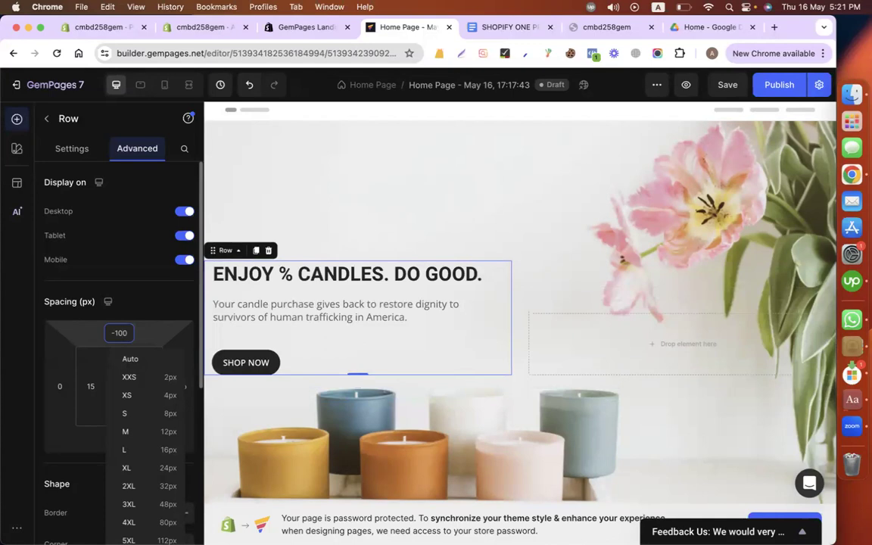
pyautogui.press('BackSpace')
pyautogui.press('BackSpace')
pyautogui.write('2')
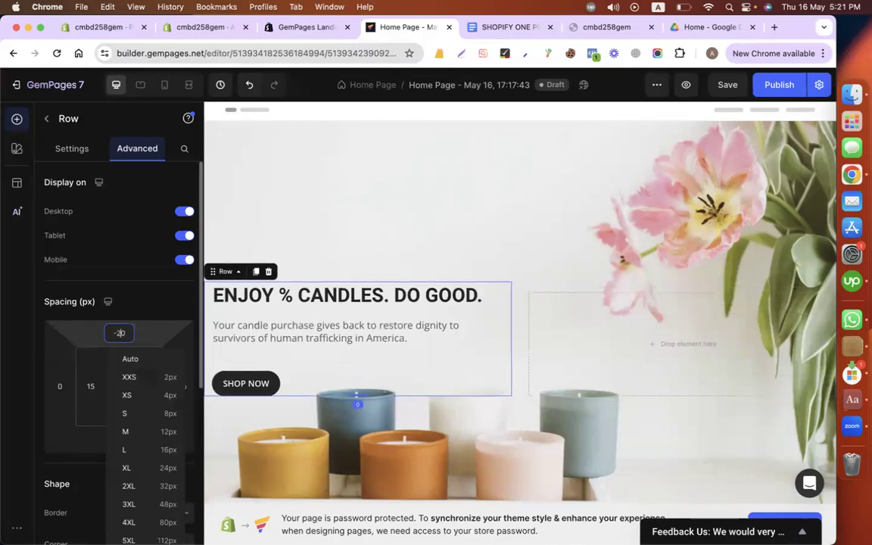
pyautogui.write('0')
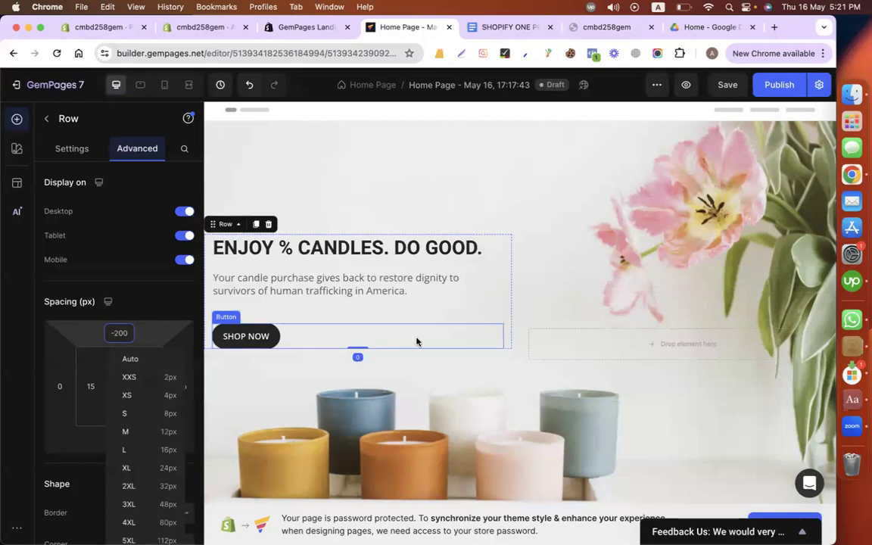
pyautogui.click(158, 303)
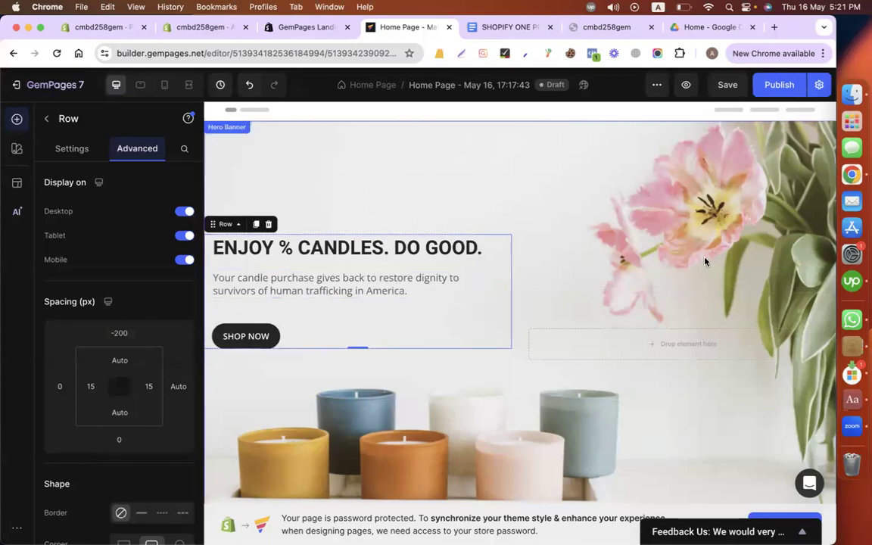
# Select the Hero Banner and scroll to its Size settings
pyautogui.click(46, 118)
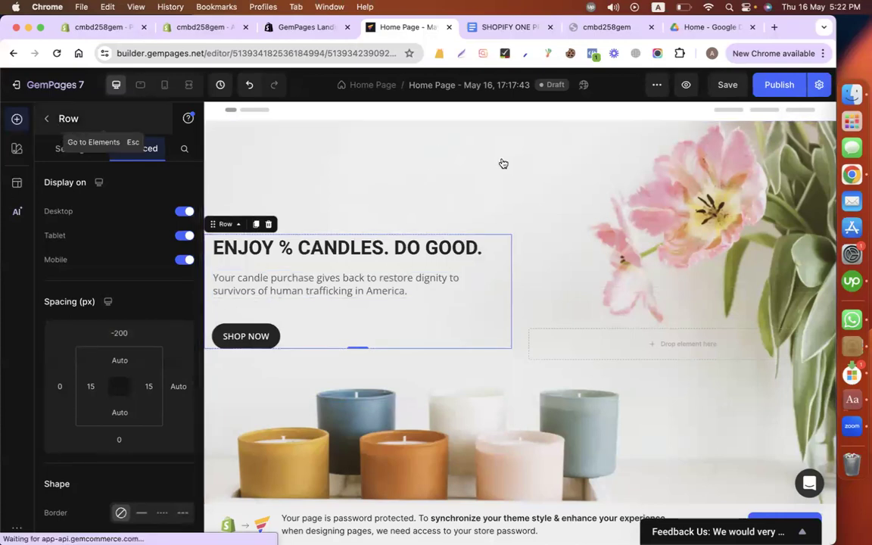
pyautogui.click(457, 166)
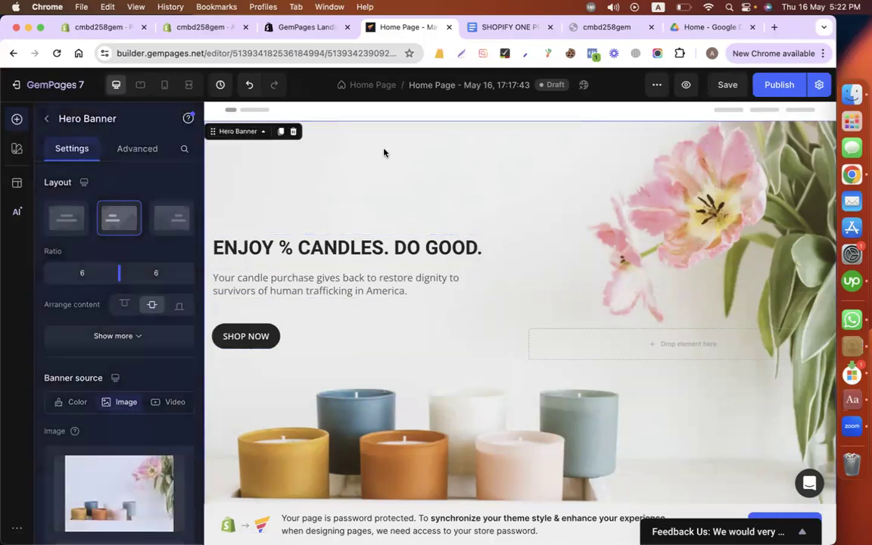
pyautogui.scroll(-5, 121, 306)
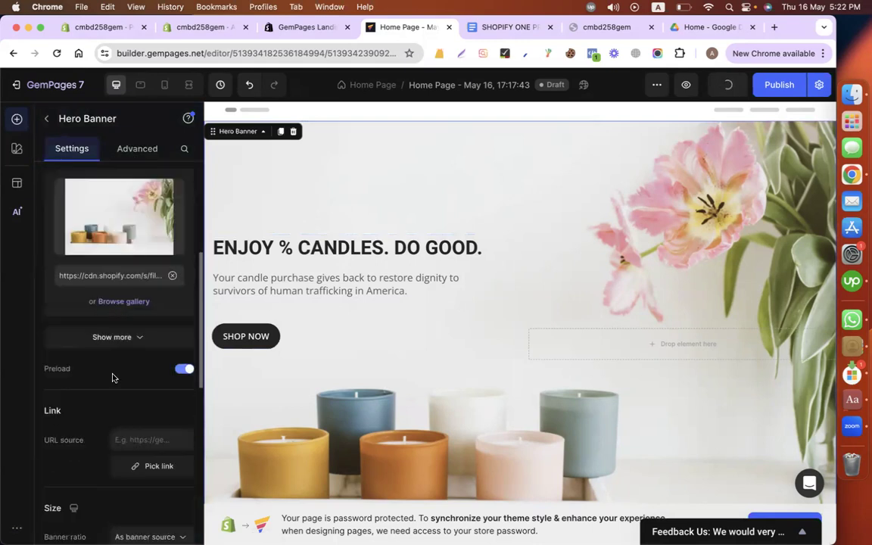
pyautogui.scroll(-4, 112, 376)
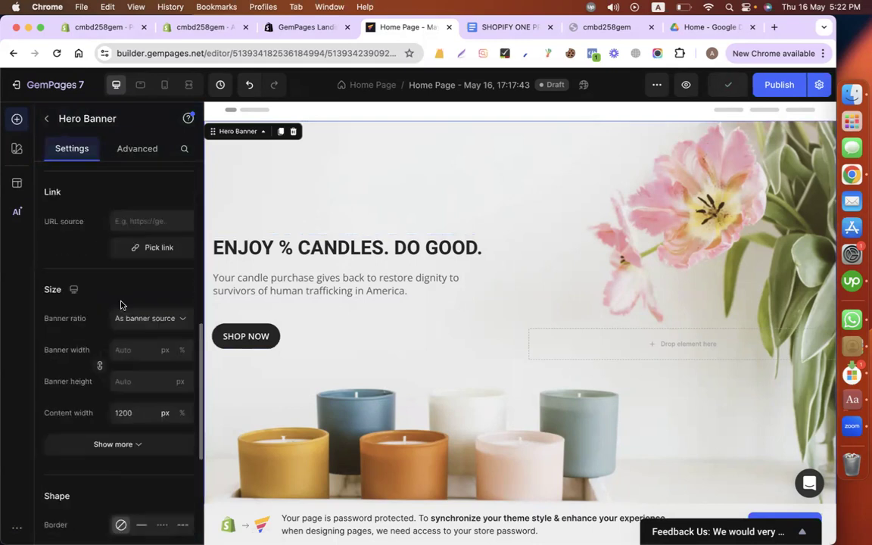
# Set the Hero Banner's banner height to 600 px in its Size settings
pyautogui.scroll(-2, 119, 303)
pyautogui.scroll(-1, 121, 304)
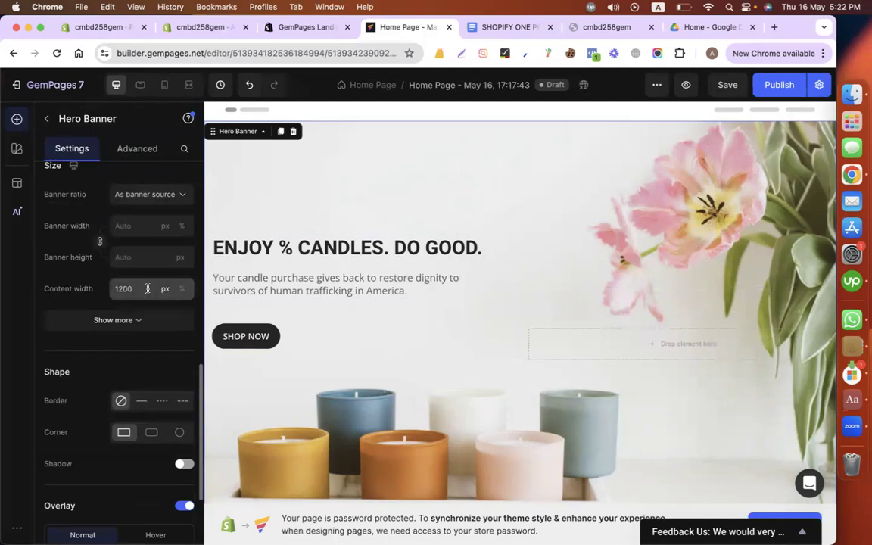
pyautogui.scroll(2, 137, 321)
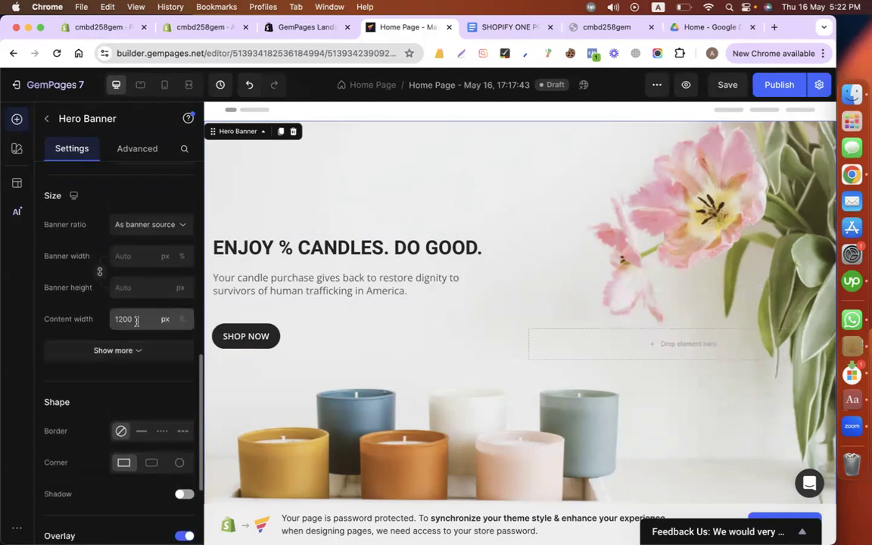
pyautogui.click(142, 308)
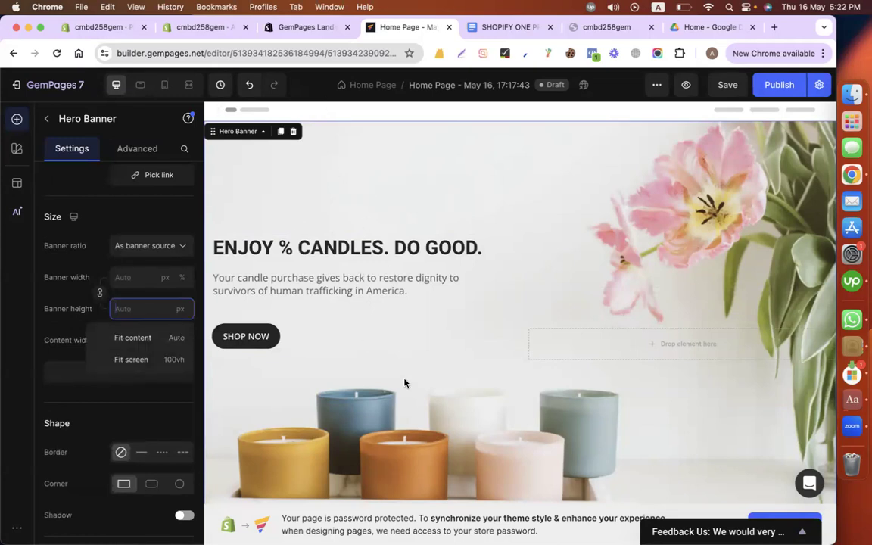
pyautogui.scroll(-5, 404, 383)
pyautogui.scroll(5, 404, 383)
pyautogui.scroll(-4, 404, 382)
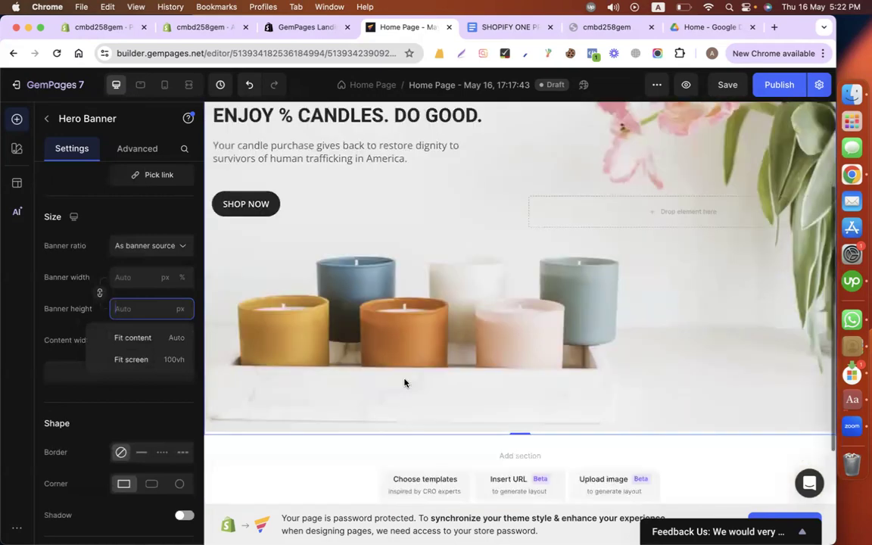
pyautogui.scroll(3, 404, 382)
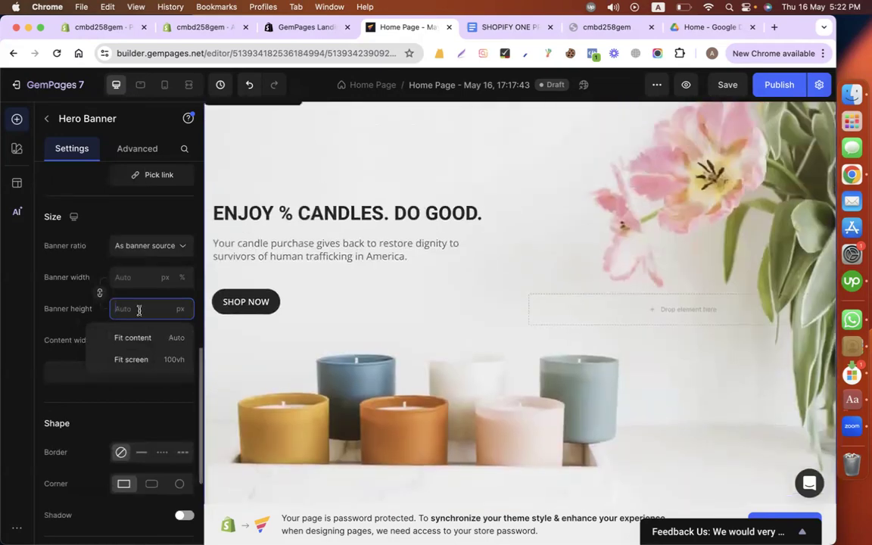
pyautogui.write('600')
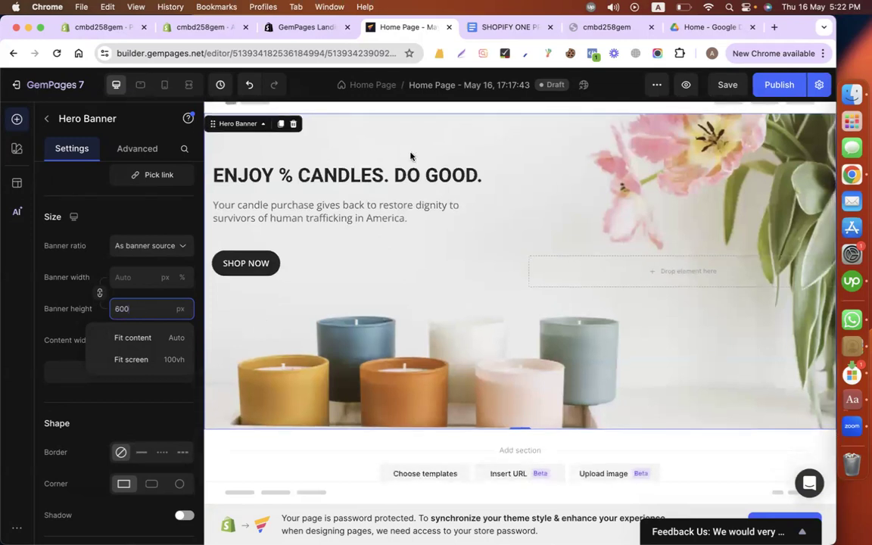
pyautogui.click(59, 399)
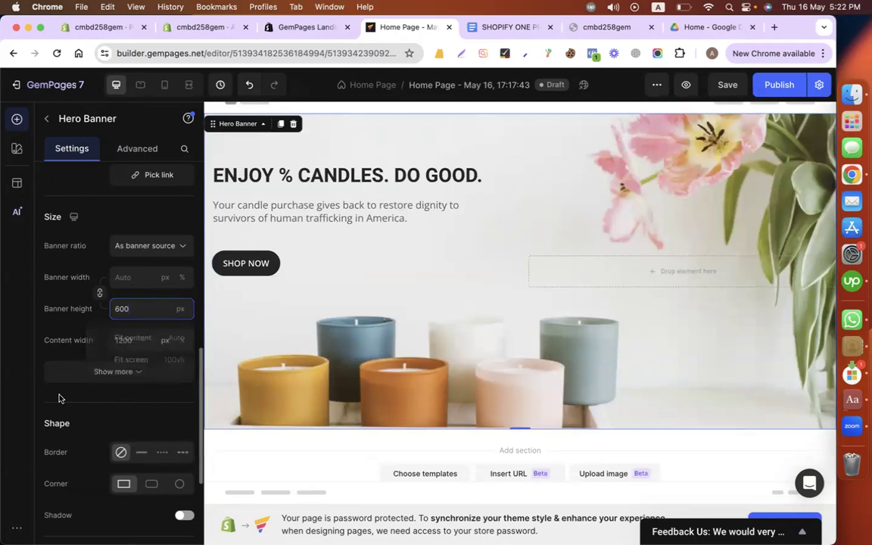
pyautogui.click(510, 171)
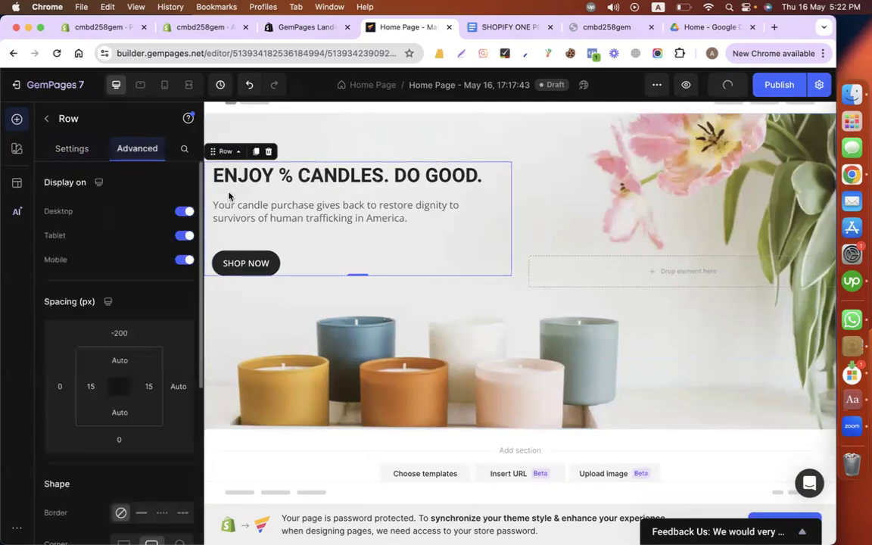
# Ease the headline row's top margin from -200 to -100 px
pyautogui.click(119, 333)
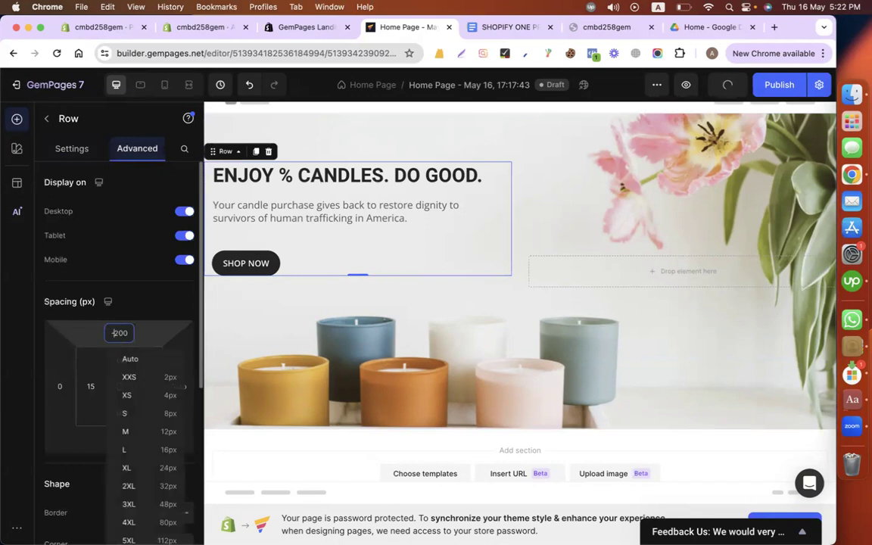
pyautogui.write('1')
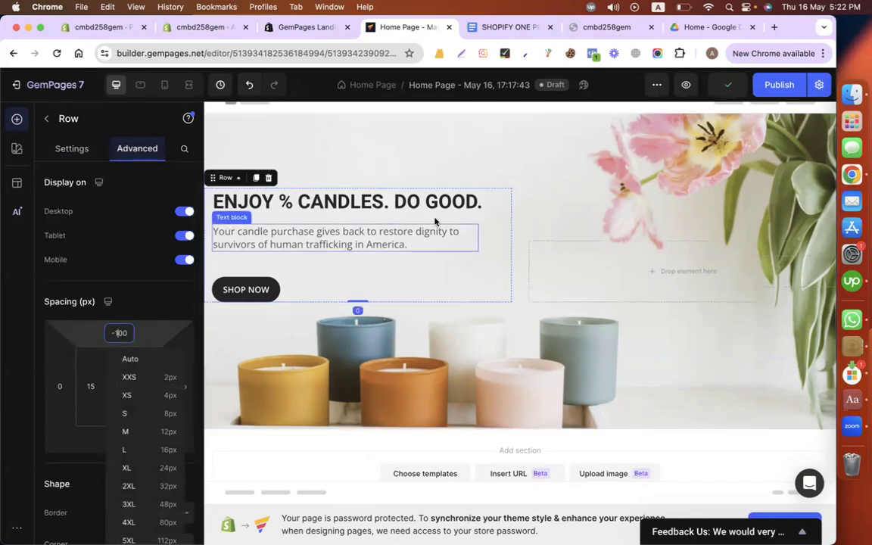
pyautogui.click(509, 162)
# Set the subtitle paragraph's font to Roboto
pyautogui.click(327, 244)
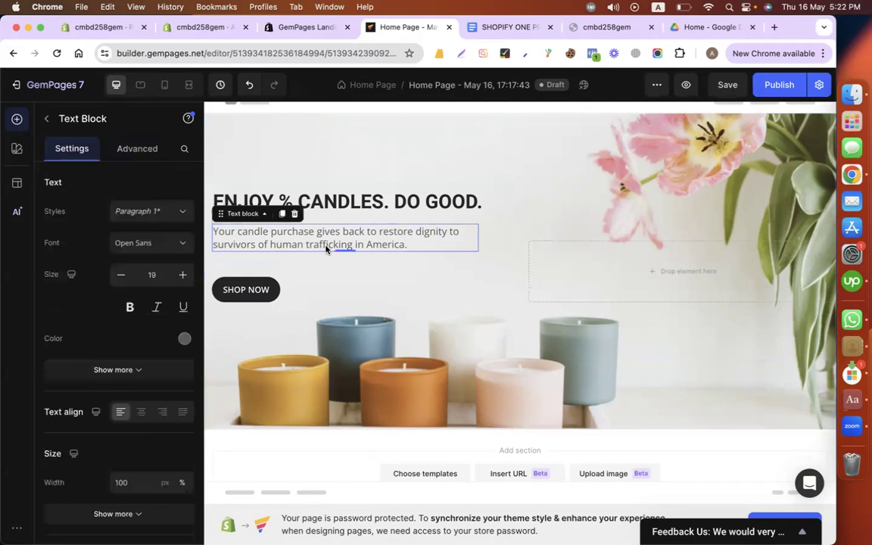
pyautogui.click(142, 243)
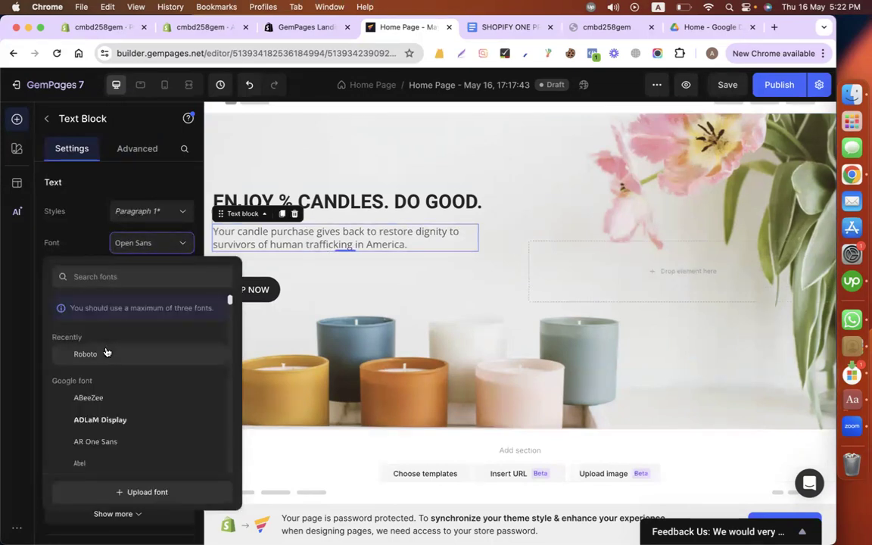
pyautogui.click(106, 353)
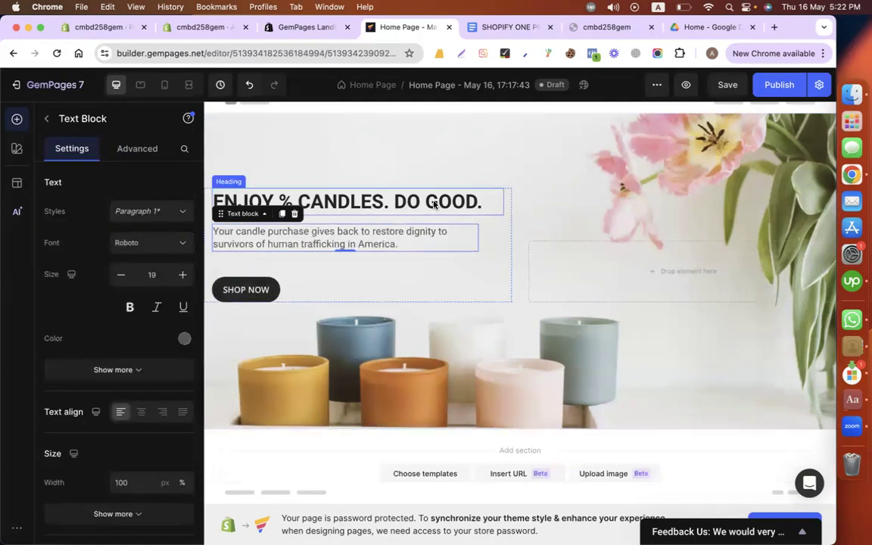
pyautogui.scroll(-1, 592, 245)
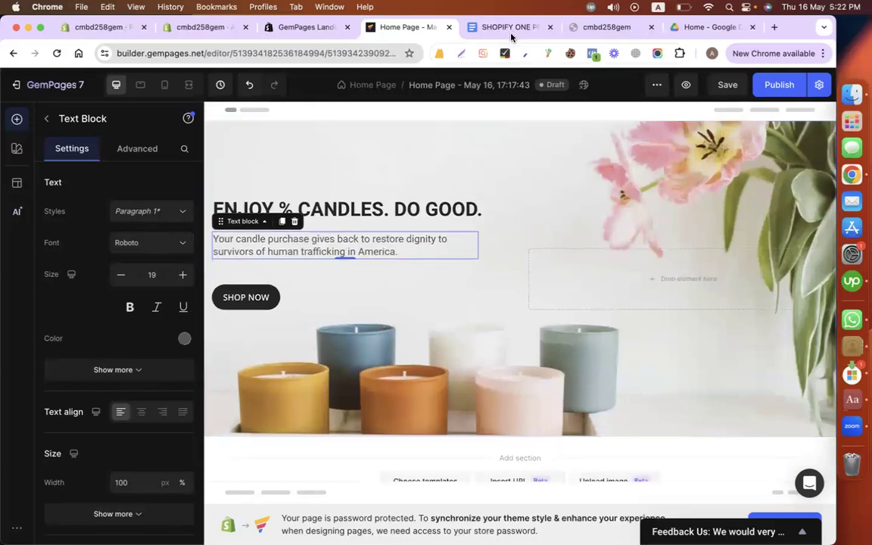
pyautogui.click(508, 28)
# Check the ENJOY CANDLES and OVER $133,837 RAISED TO DATE. heading styles, then return to GemPages
pyautogui.scroll(-10, 453, 304)
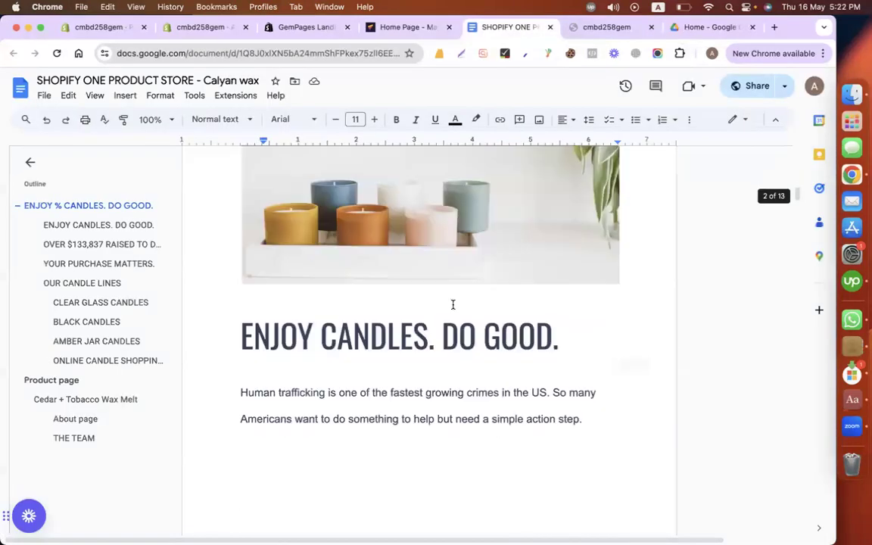
pyautogui.moveTo(240, 234); pyautogui.dragTo(480, 268)
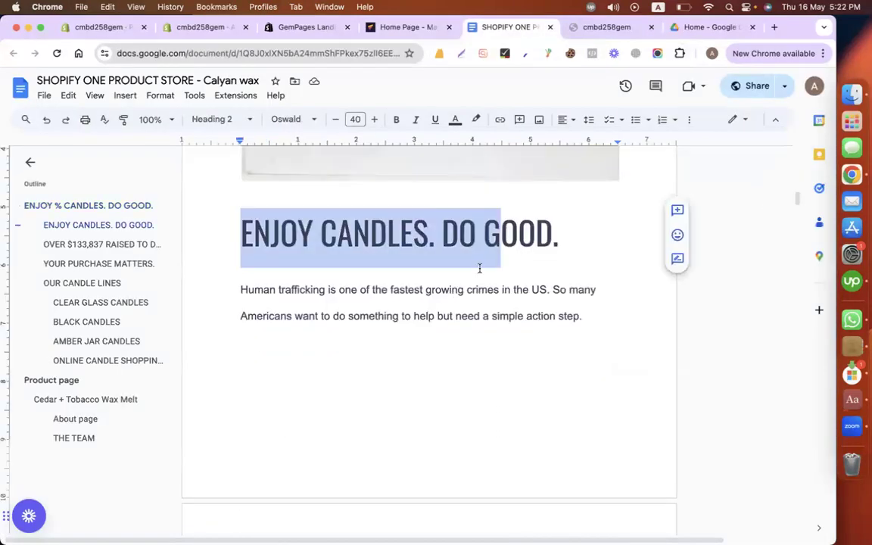
pyautogui.moveTo(240, 291); pyautogui.dragTo(525, 360)
pyautogui.scroll(-5, 526, 361)
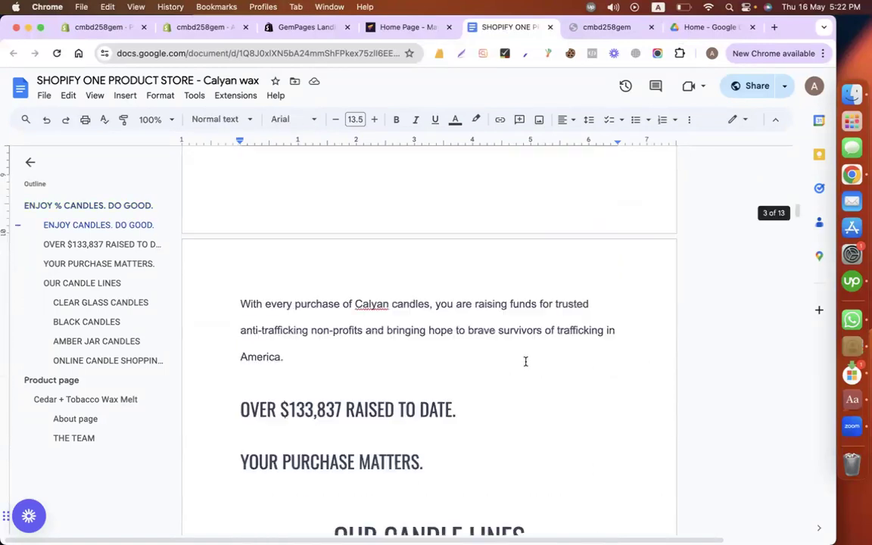
pyautogui.tripleClick(509, 411)
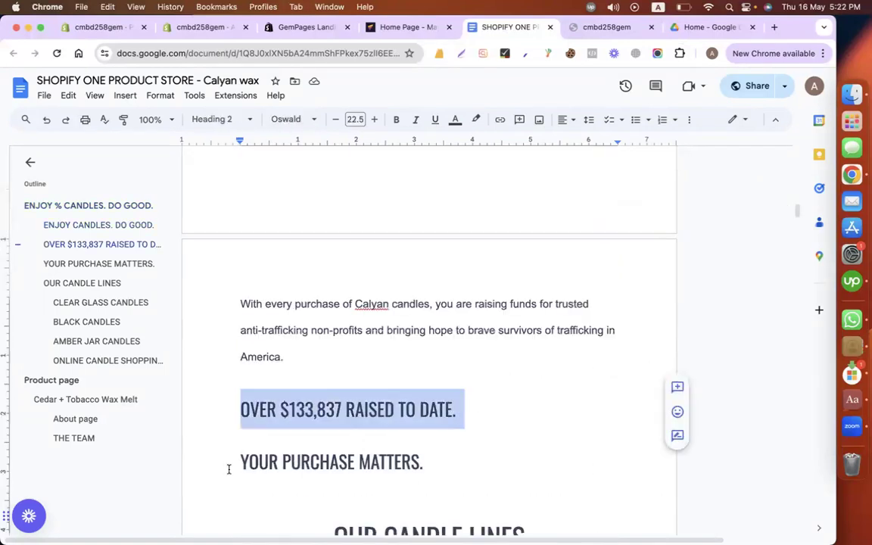
pyautogui.moveTo(229, 470); pyautogui.dragTo(426, 469)
pyautogui.scroll(5, 427, 469)
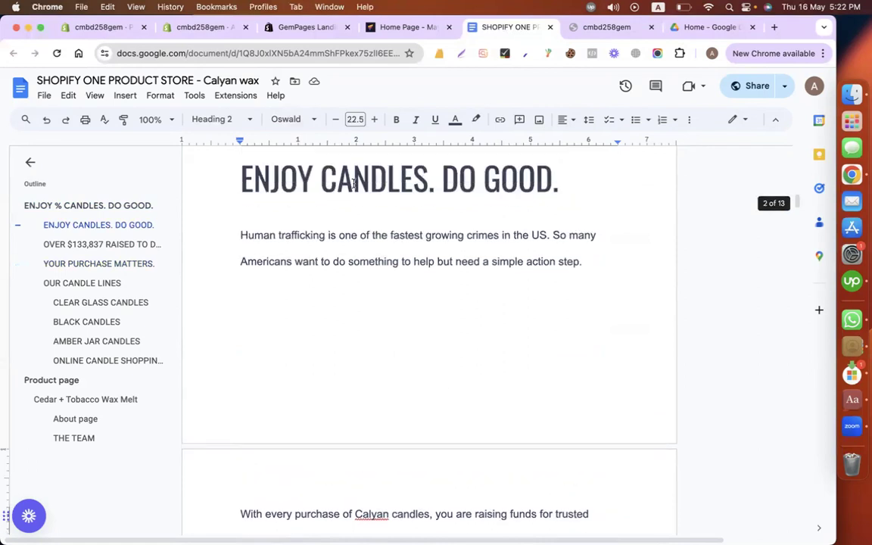
pyautogui.click(367, 29)
pyautogui.scroll(-2, 428, 292)
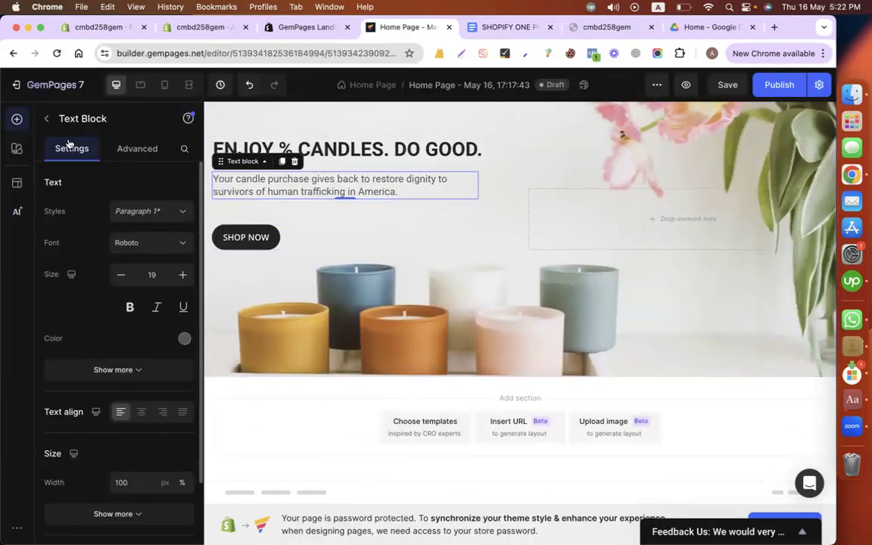
# Add a new row below the candle hero banner
pyautogui.click(48, 120)
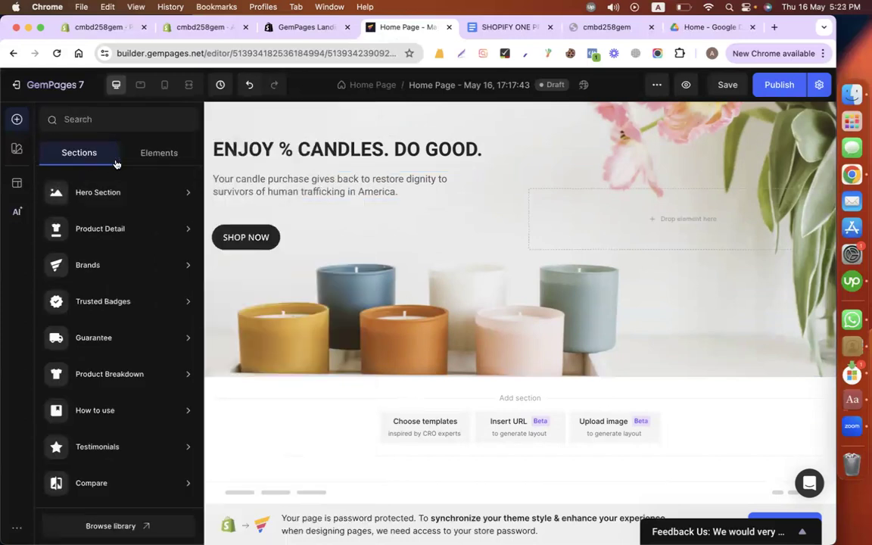
pyautogui.click(166, 152)
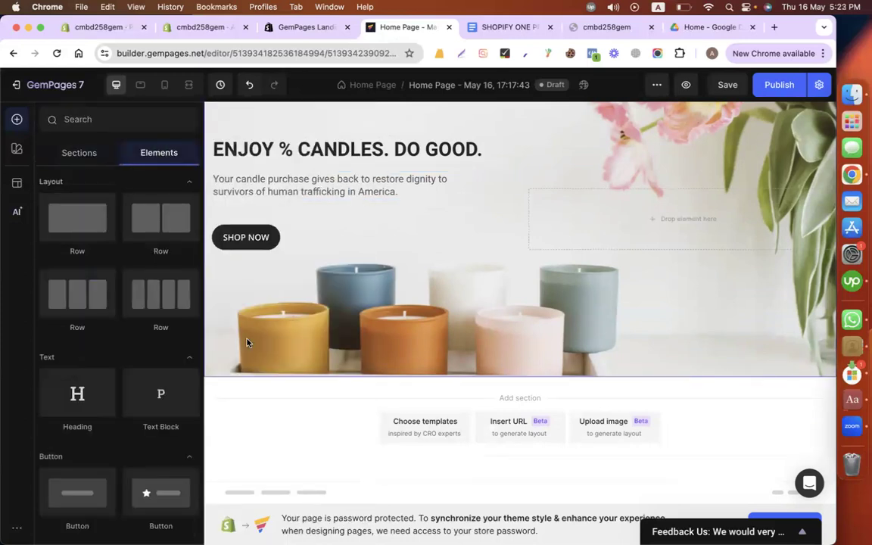
pyautogui.moveTo(66, 226); pyautogui.dragTo(415, 380)
pyautogui.scroll(-2, 601, 386)
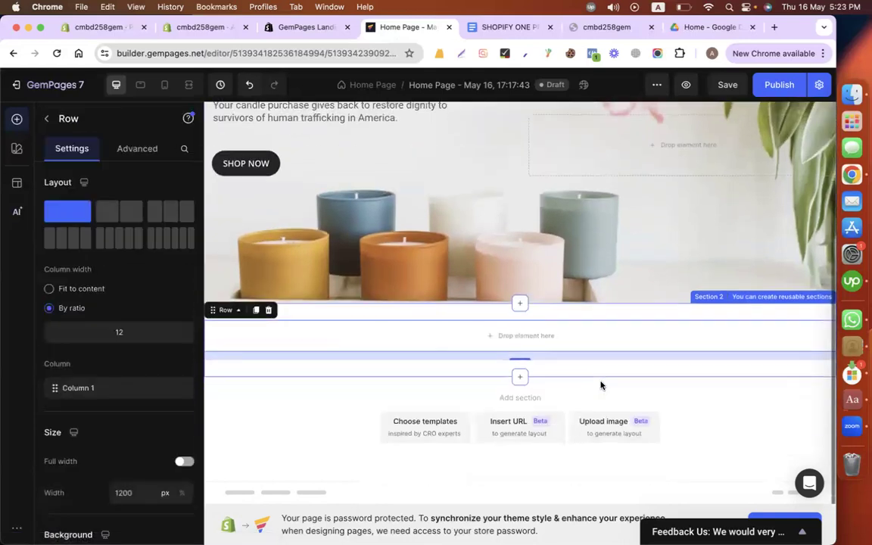
# Place a heading inside the new row and center-align it
pyautogui.click(48, 123)
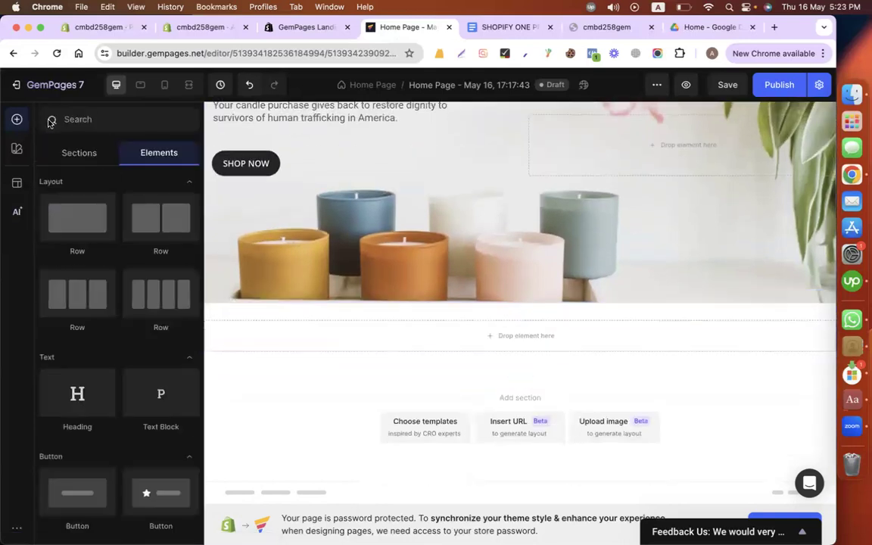
pyautogui.scroll(-2, 79, 344)
pyautogui.moveTo(75, 324); pyautogui.dragTo(453, 336)
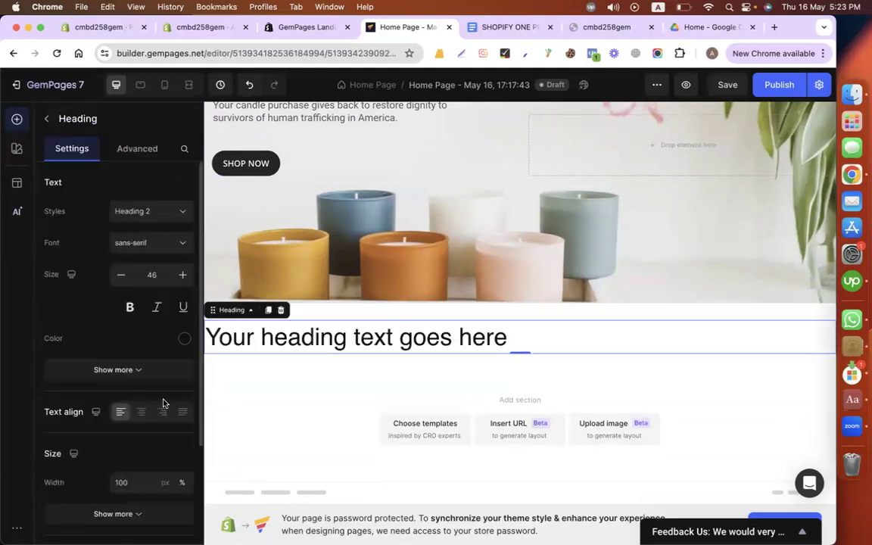
pyautogui.click(142, 412)
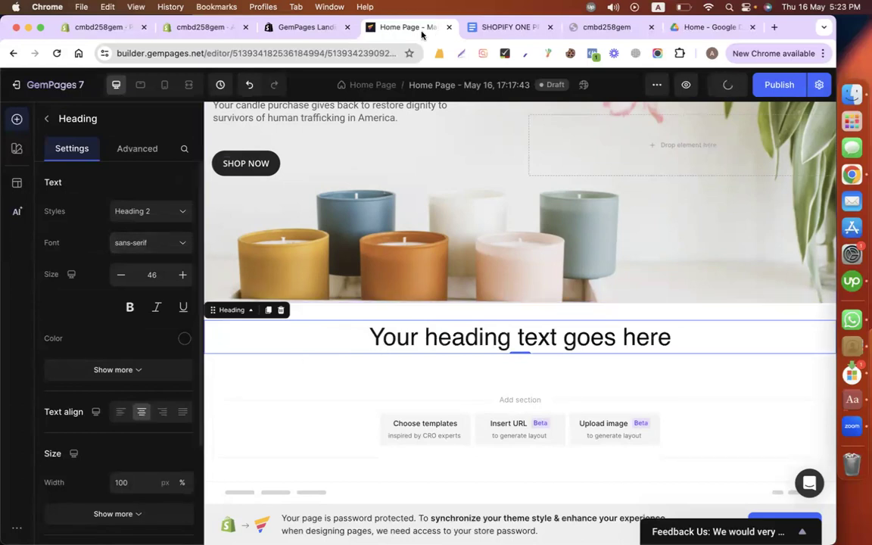
# In the Google Doc, select the ENJOY CANDLES. DO GOOD. heading for copying
pyautogui.click(505, 29)
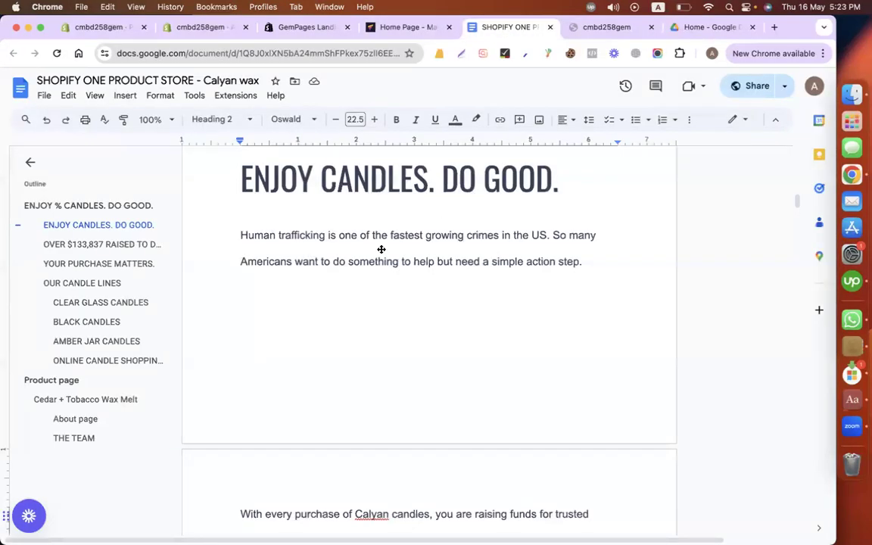
pyautogui.scroll(3, 382, 250)
pyautogui.tripleClick(243, 276)
pyautogui.press('cmd+c')
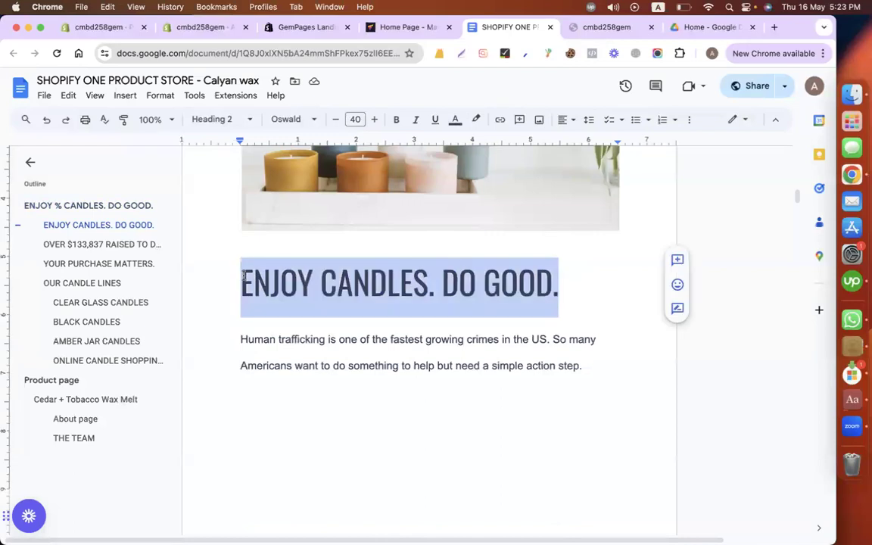
# Replace the placeholder heading with the pasted ENJOY CANDLES. DO GOOD. text
pyautogui.click(405, 27)
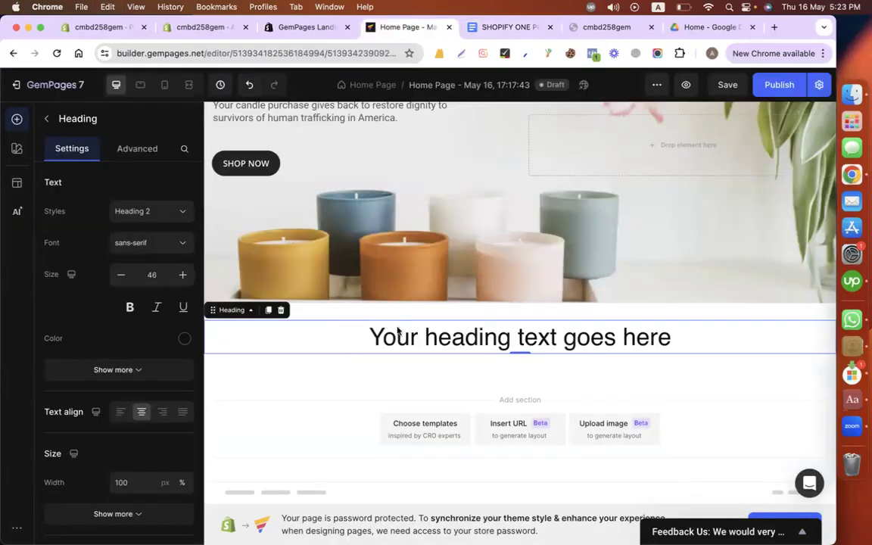
pyautogui.tripleClick(395, 342)
pyautogui.press('cmd+v')
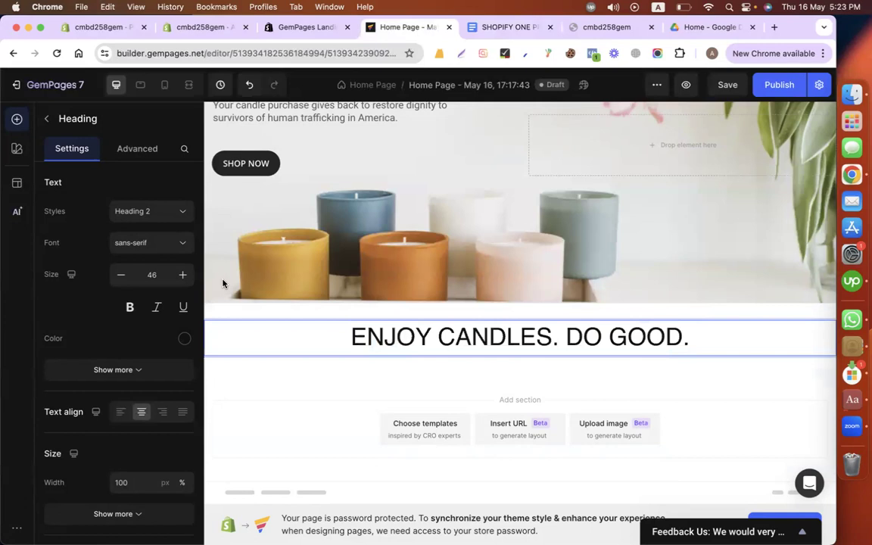
# Style the heading bold Roboto at size 52 with the Heading 1 style
pyautogui.click(145, 243)
pyautogui.click(89, 354)
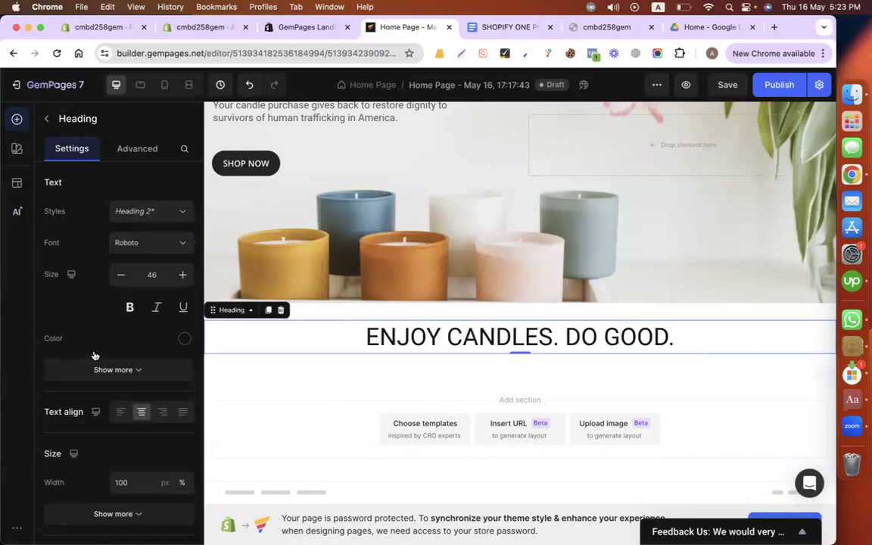
pyautogui.click(129, 307)
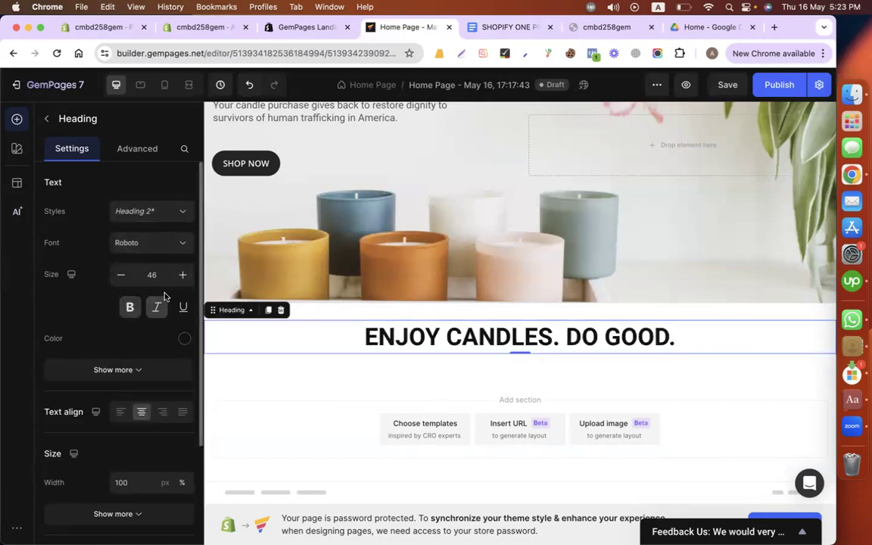
pyautogui.click(182, 276)
pyautogui.click(182, 275)
pyautogui.click(182, 276)
pyautogui.click(183, 275)
pyautogui.click(183, 275)
pyautogui.click(182, 276)
pyautogui.click(135, 213)
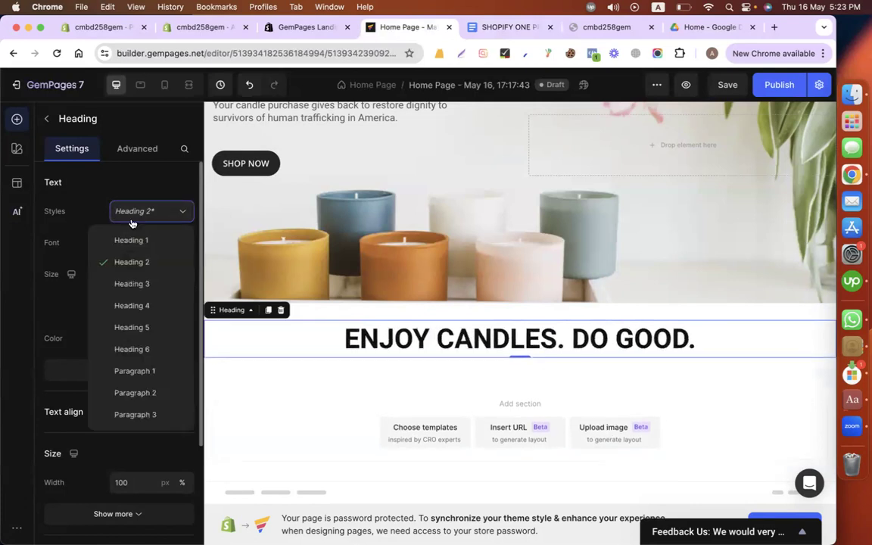
pyautogui.click(132, 239)
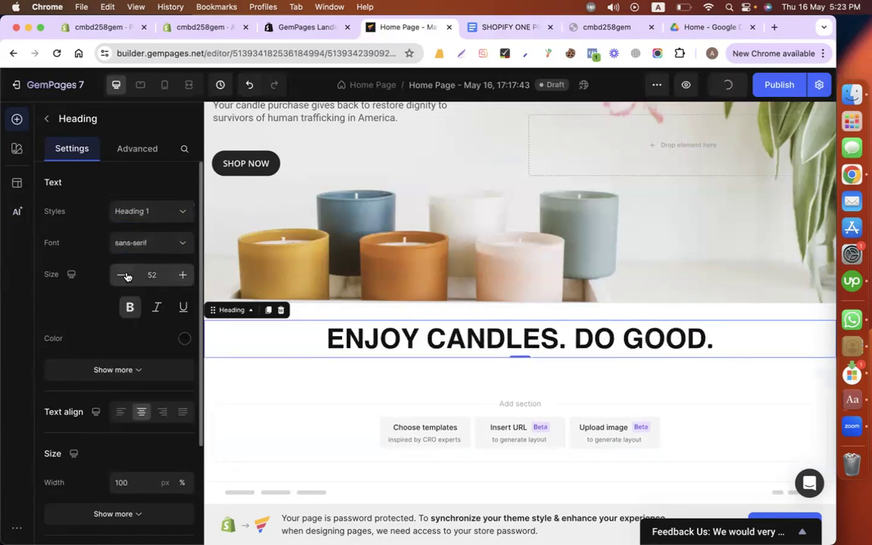
# Select the doc paragraphs from 'Human trafficking' to 'America.' and return to GemPages
pyautogui.click(492, 28)
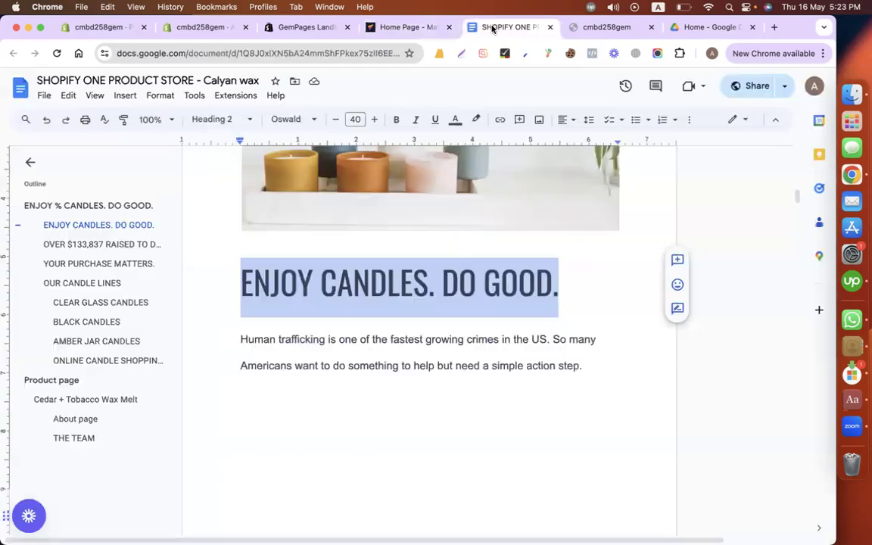
pyautogui.scroll(-3, 235, 340)
pyautogui.moveTo(240, 218); pyautogui.dragTo(283, 337)
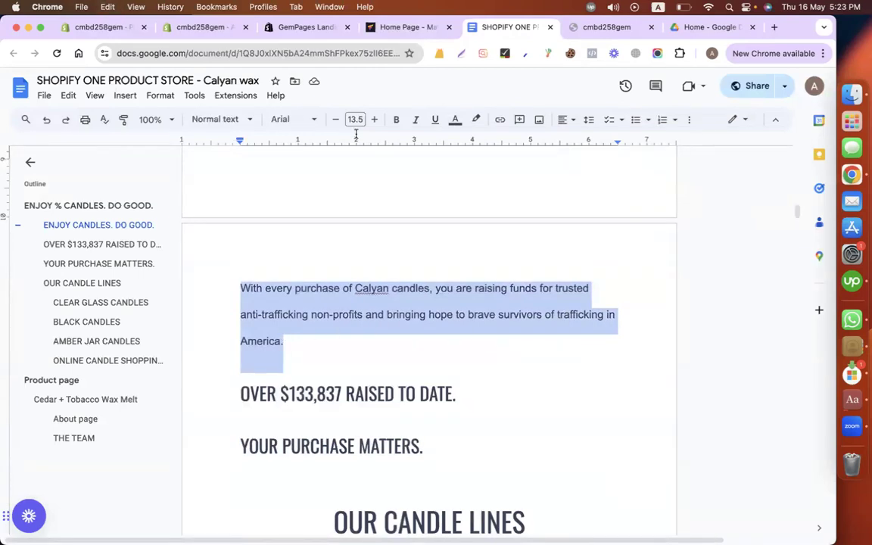
pyautogui.click(413, 29)
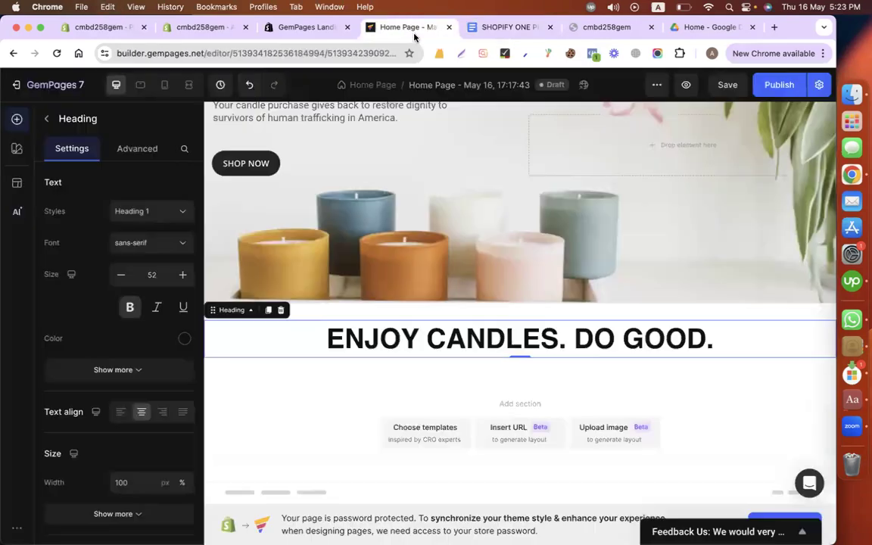
# Add a centered text block under the heading holding the pasted trafficking paragraphs, blank lines removed
pyautogui.click(46, 119)
pyautogui.moveTo(115, 315); pyautogui.dragTo(415, 350)
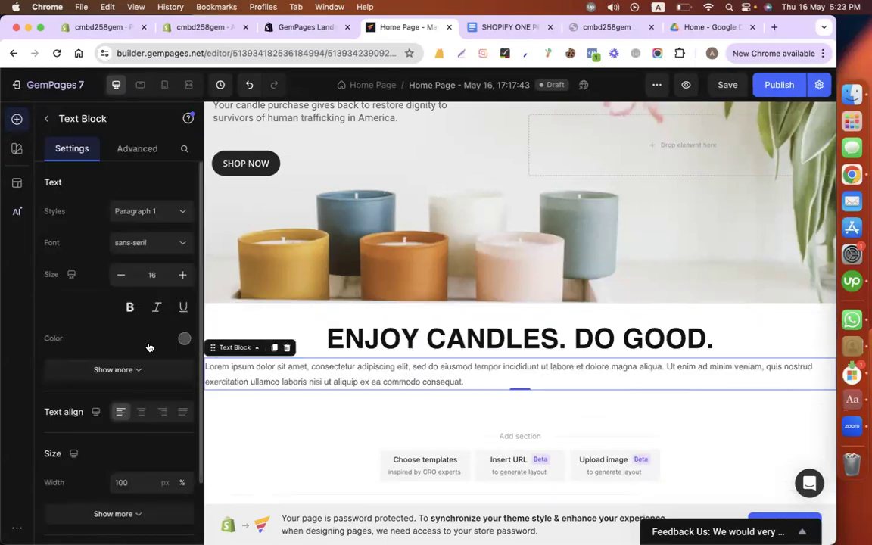
pyautogui.click(141, 413)
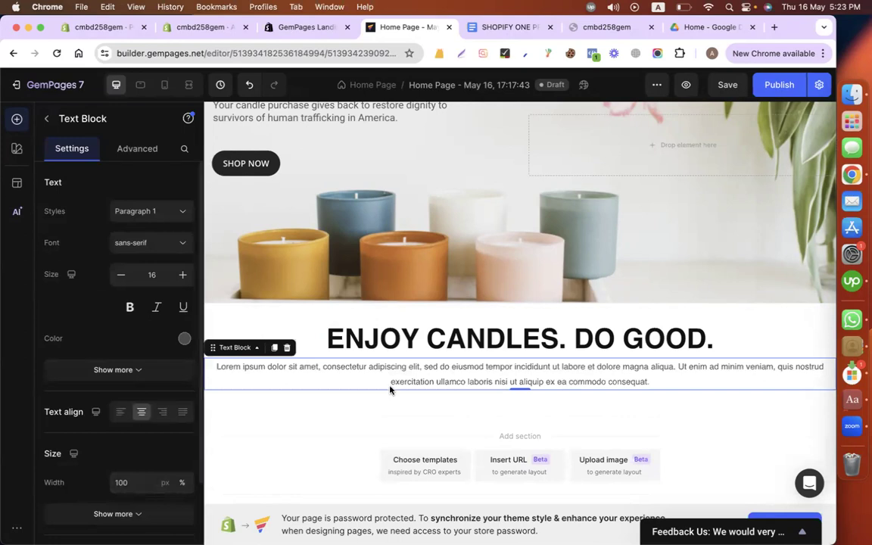
pyautogui.press('super+a')
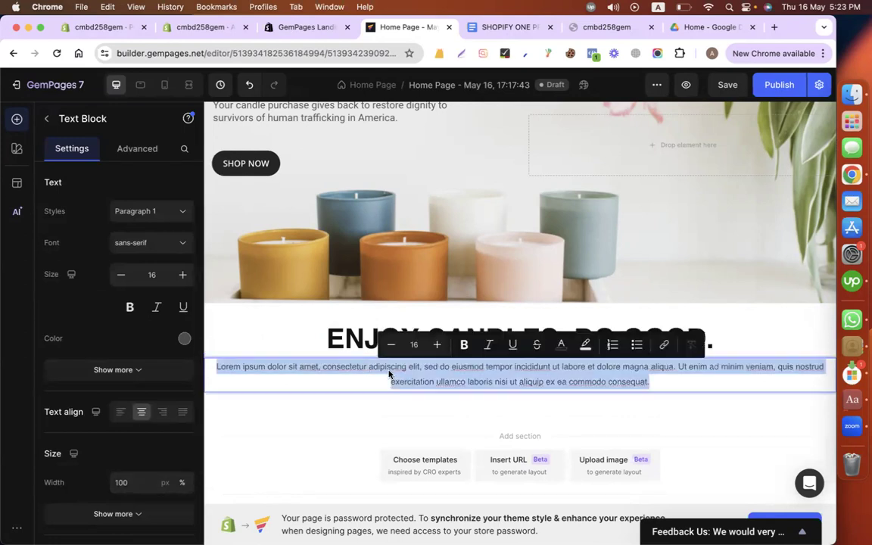
pyautogui.write('Human trafficking is one of the fastest growing crimes in the US. So many Americans want to do something to help but need a simple action step.  With every purchase of Calyan candles, you are raising funds for trusted anti-trafficking non-profits and bringing hope to brave survivors of trafficking in America.')
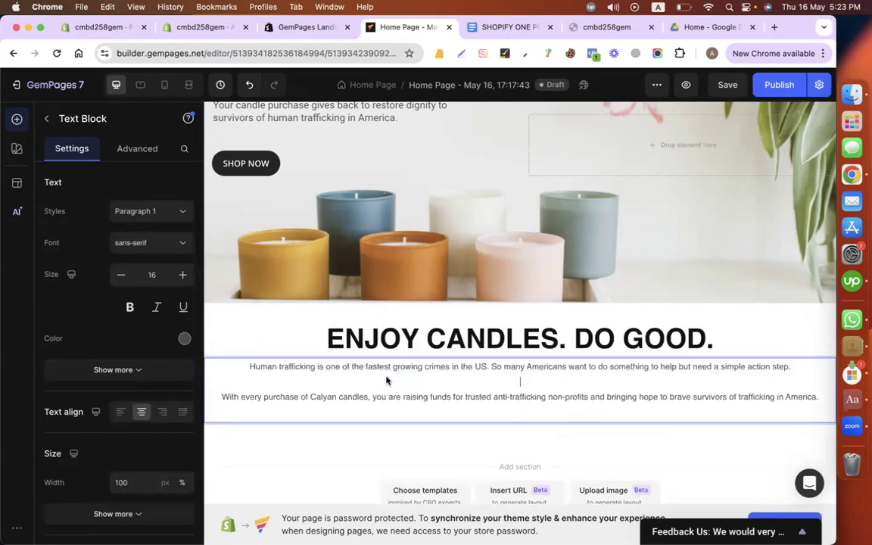
pyautogui.press('BackSpace')
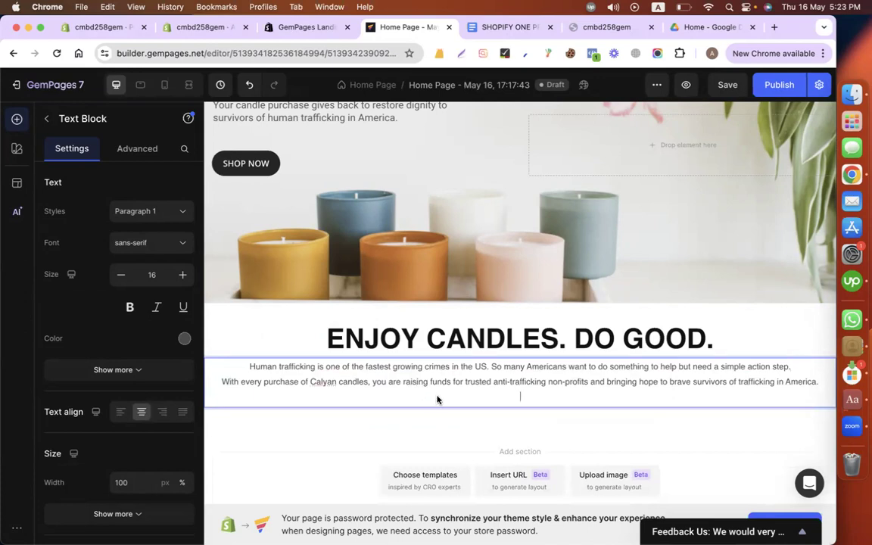
pyautogui.press('BackSpace')
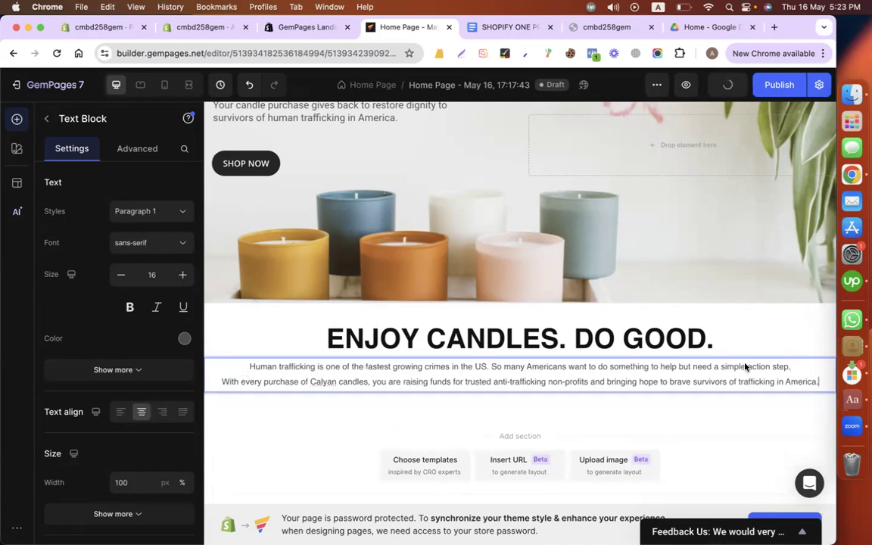
# Set the text block's left and right padding to 200 px
pyautogui.click(137, 148)
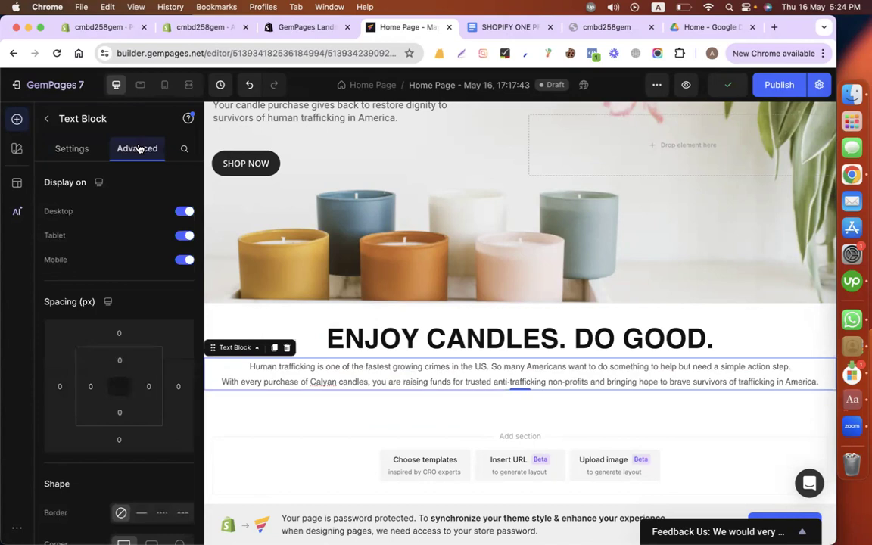
pyautogui.scroll(-1, 87, 371)
pyautogui.click(89, 342)
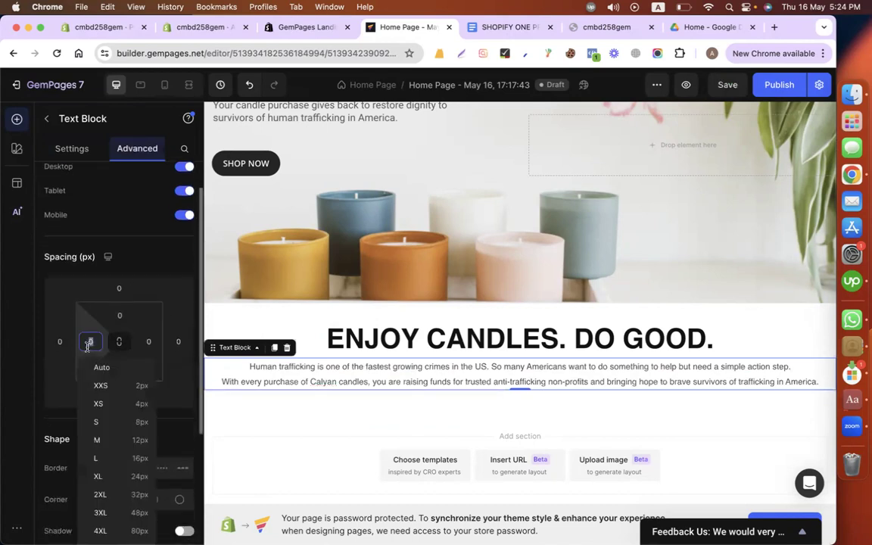
pyautogui.write('100')
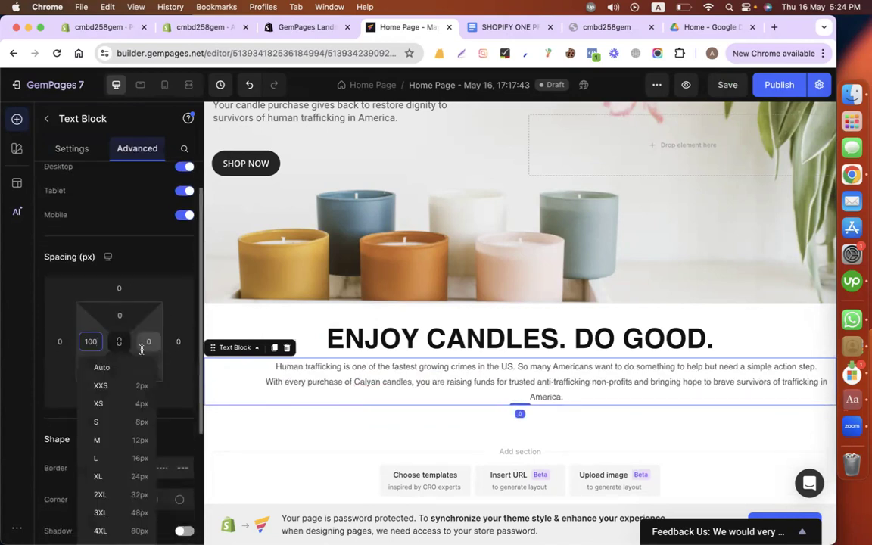
pyautogui.press('Tab')
pyautogui.write('100')
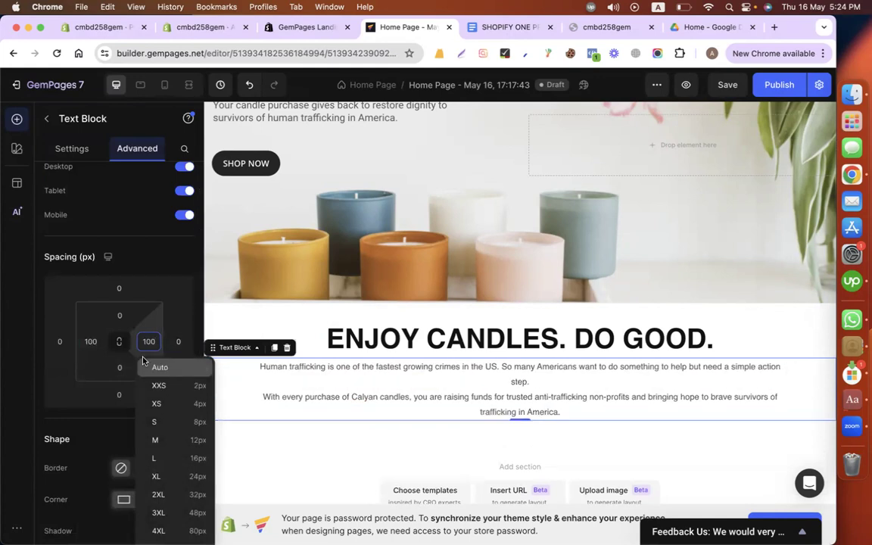
pyautogui.click(102, 342)
pyautogui.write('200')
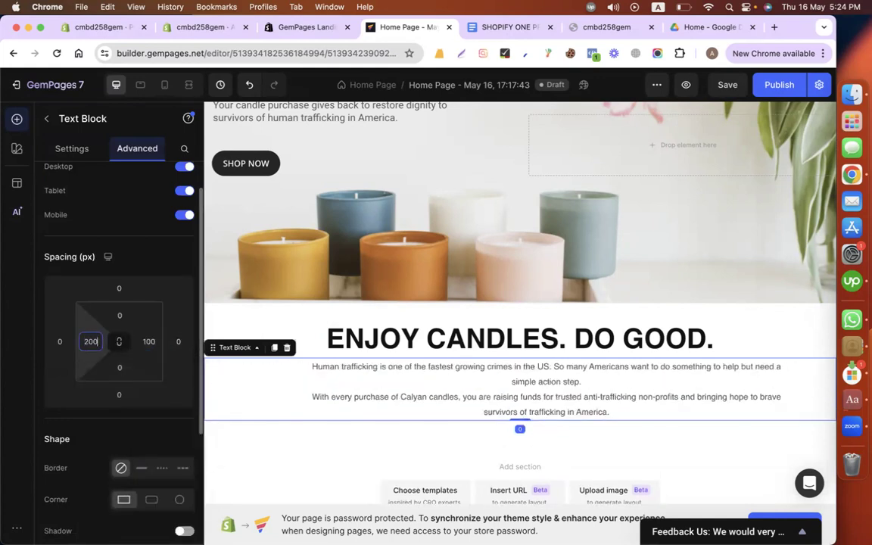
pyautogui.click(145, 340)
pyautogui.write('200')
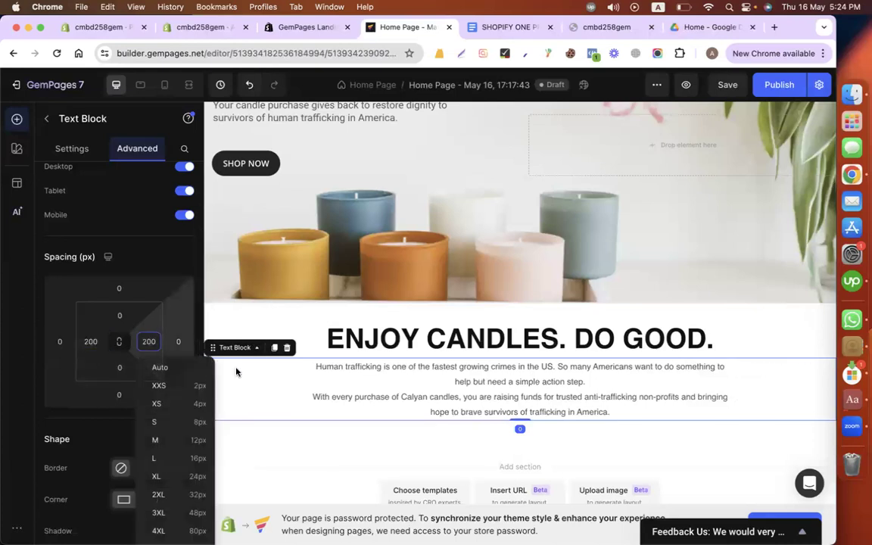
# Merge the two trafficking lines into one continuous paragraph
pyautogui.doubleClick(307, 397)
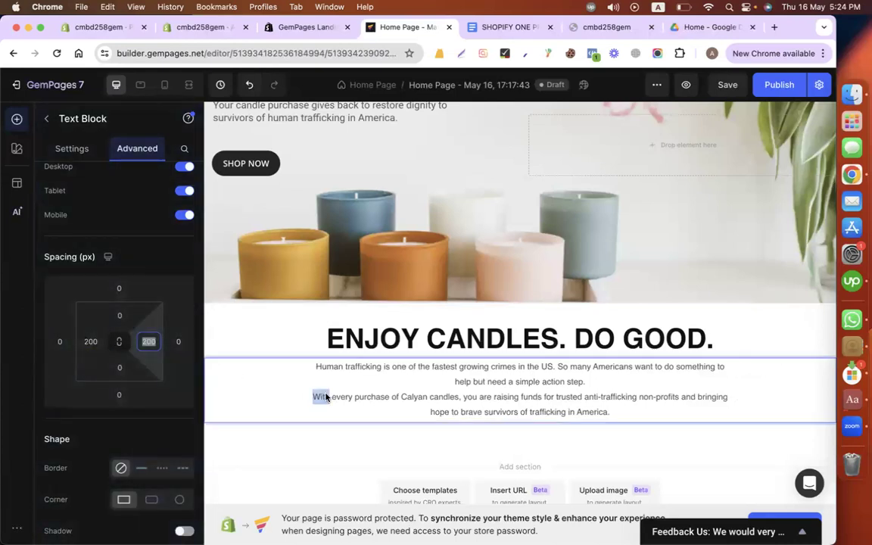
pyautogui.click(307, 399)
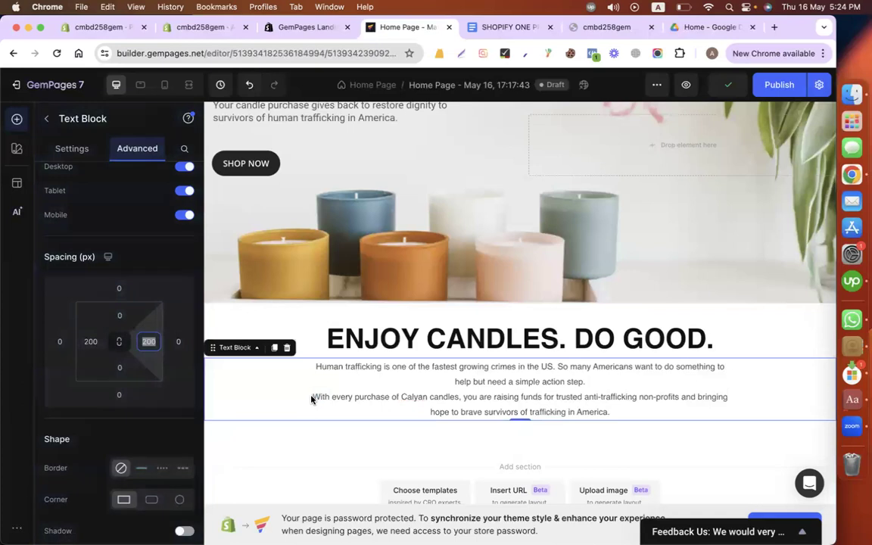
pyautogui.click(315, 400)
pyautogui.click(327, 414)
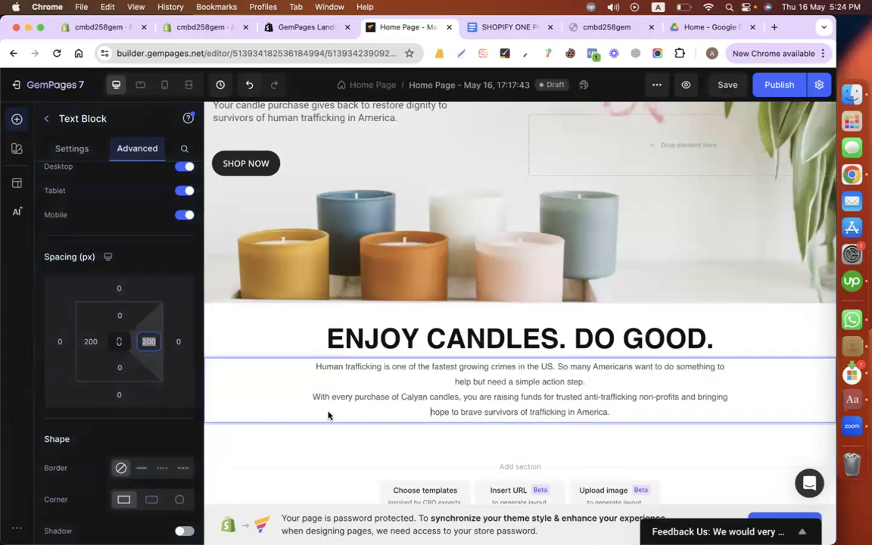
pyautogui.click(313, 399)
pyautogui.press('BackSpace')
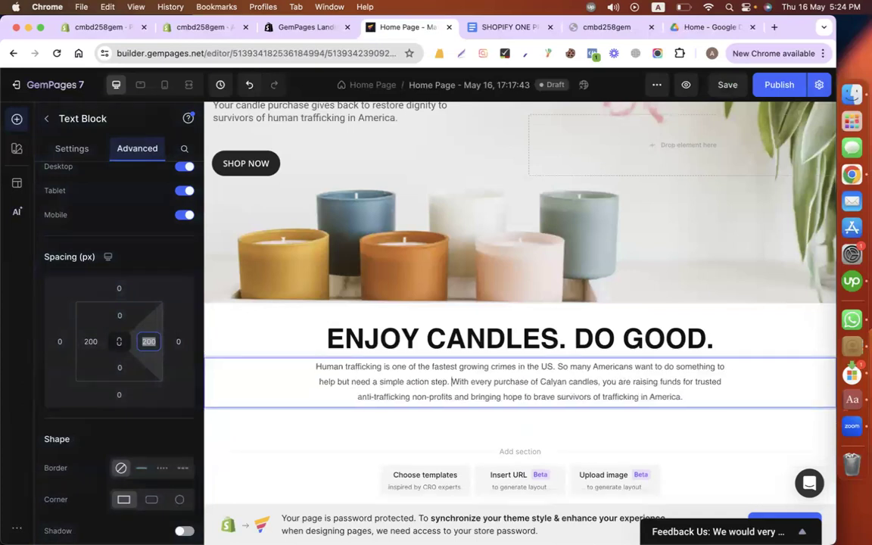
pyautogui.click(75, 149)
# Change the trafficking paragraph to the Roboto font at size 19
pyautogui.scroll(2, 143, 239)
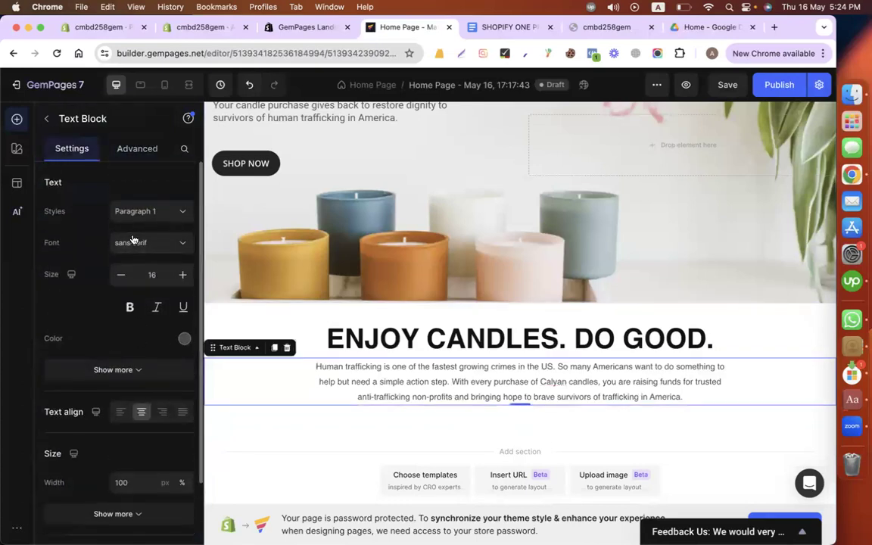
pyautogui.click(133, 243)
pyautogui.click(109, 353)
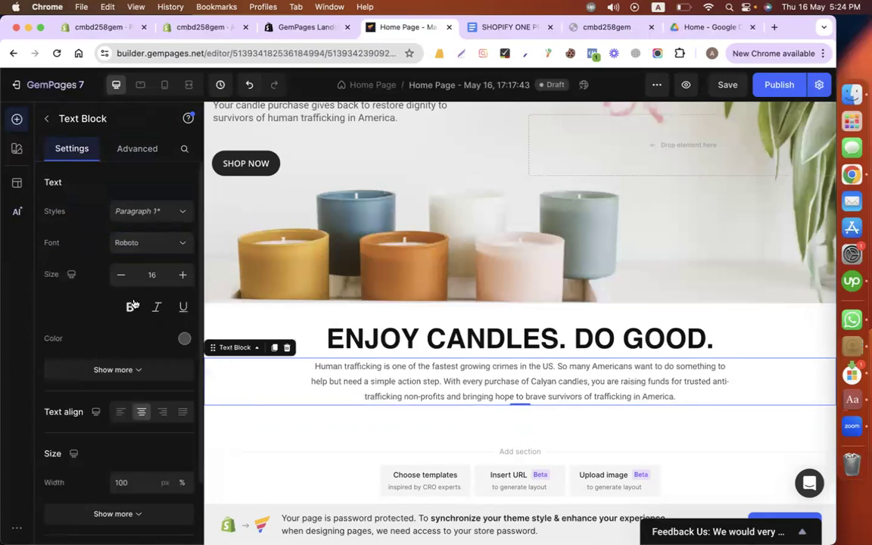
pyautogui.click(182, 275)
pyautogui.click(182, 276)
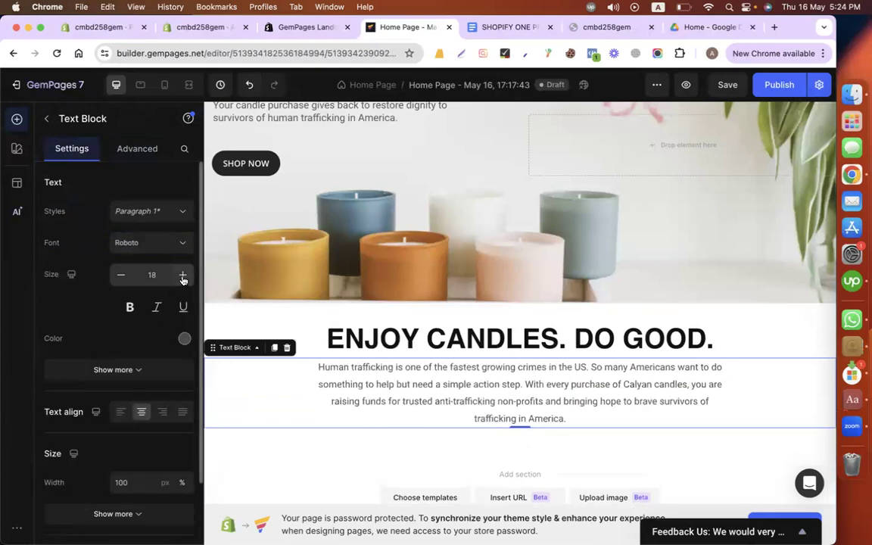
pyautogui.click(182, 275)
pyautogui.scroll(-2, 402, 405)
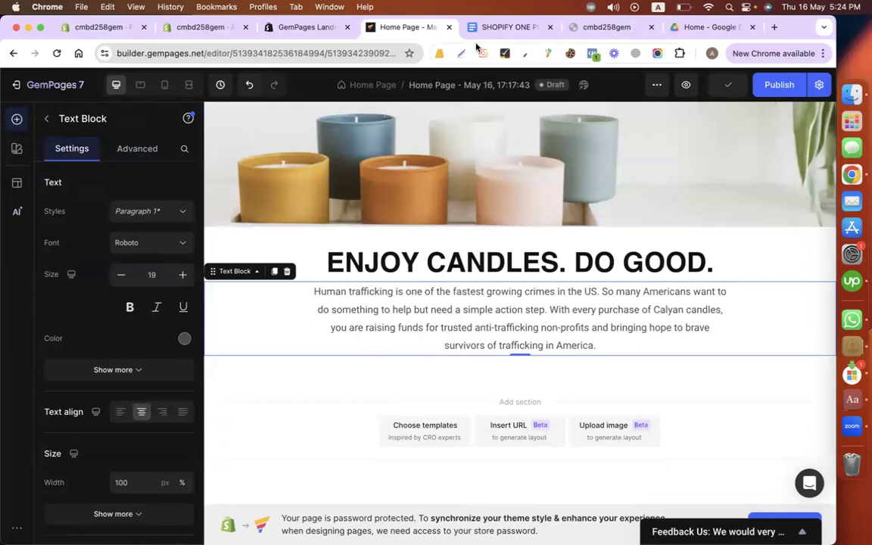
# Add a centered heading element below the Human trafficking paragraph
pyautogui.click(496, 29)
pyautogui.scroll(-2, 334, 286)
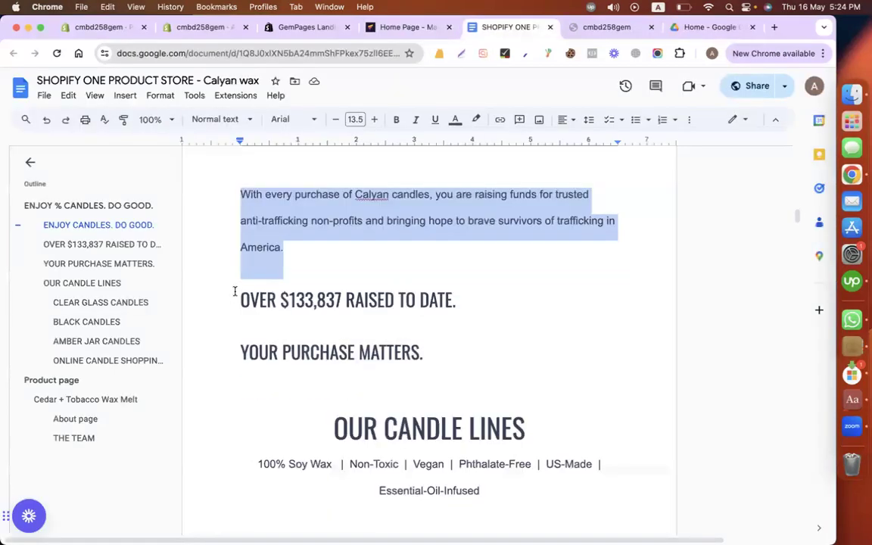
pyautogui.moveTo(235, 291); pyautogui.dragTo(459, 352)
pyautogui.click(401, 27)
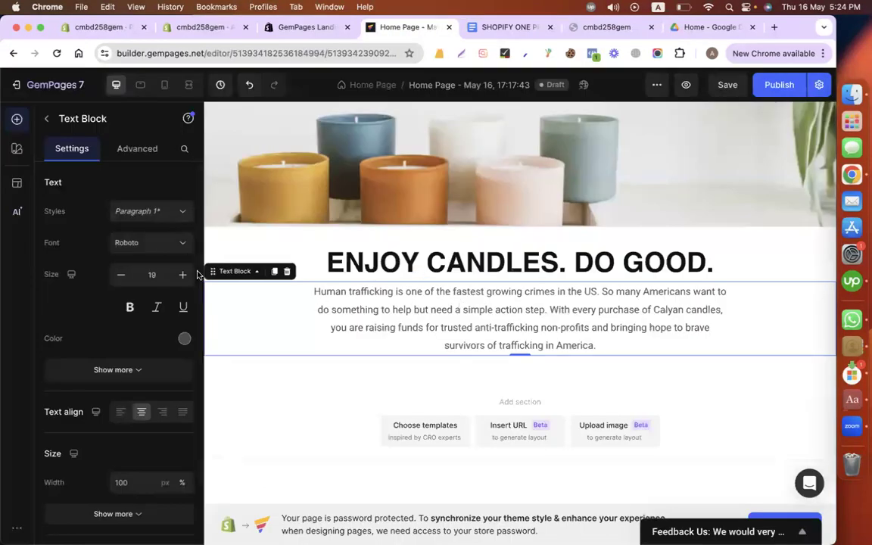
pyautogui.click(46, 118)
pyautogui.moveTo(77, 318); pyautogui.dragTo(522, 354)
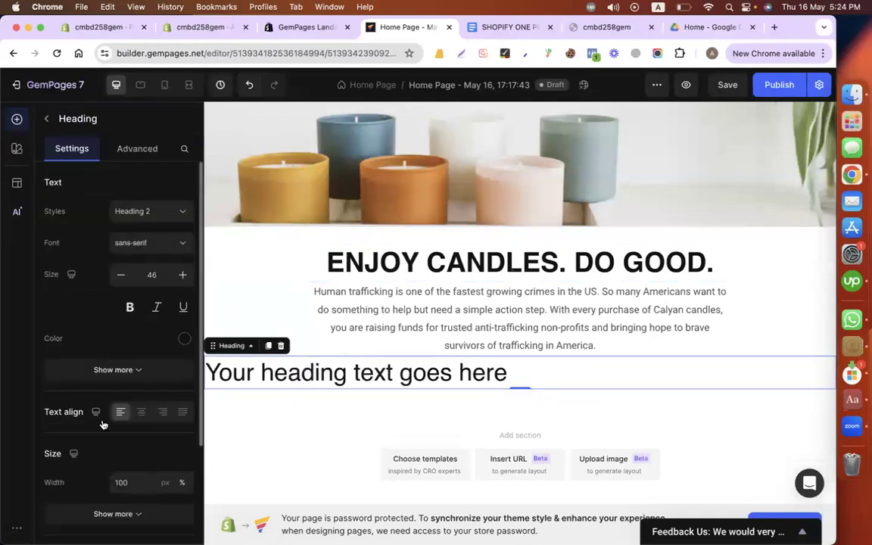
pyautogui.click(140, 412)
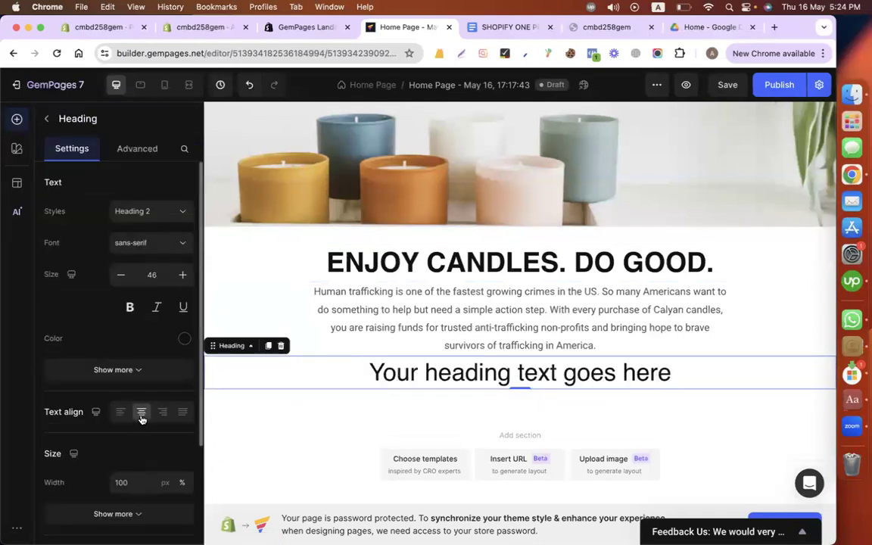
# Fill the new heading with 'OVER $133,837 RAISED TO DATE.' copied from the doc
pyautogui.click(500, 28)
pyautogui.tripleClick(239, 296)
pyautogui.press('super+c')
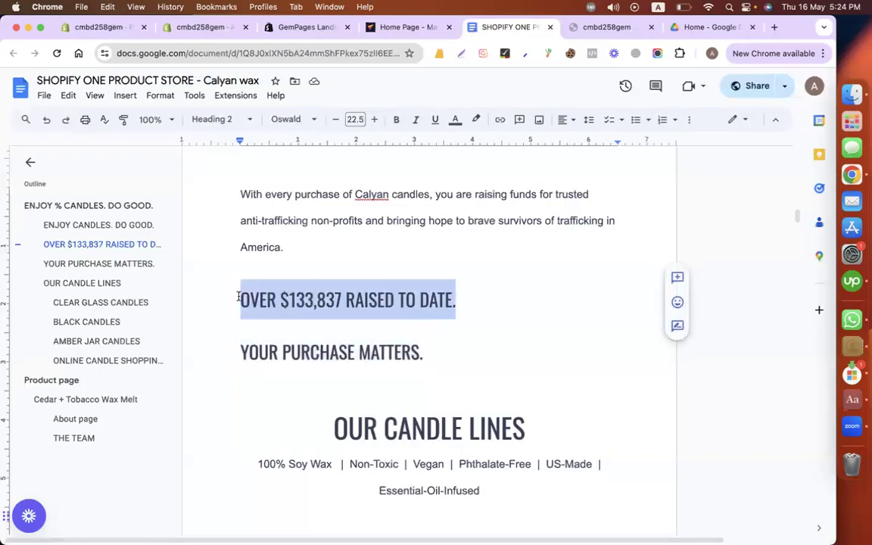
pyautogui.click(409, 27)
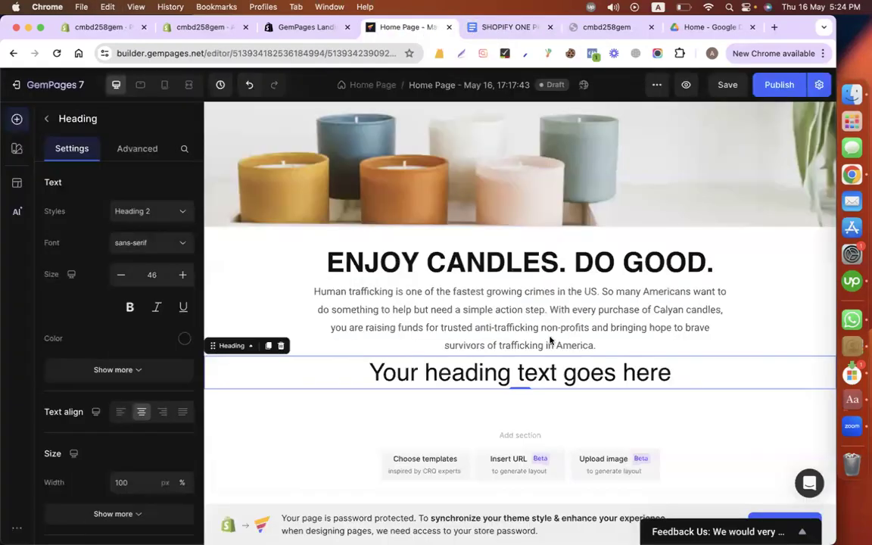
pyautogui.tripleClick(473, 371)
pyautogui.press('super+v')
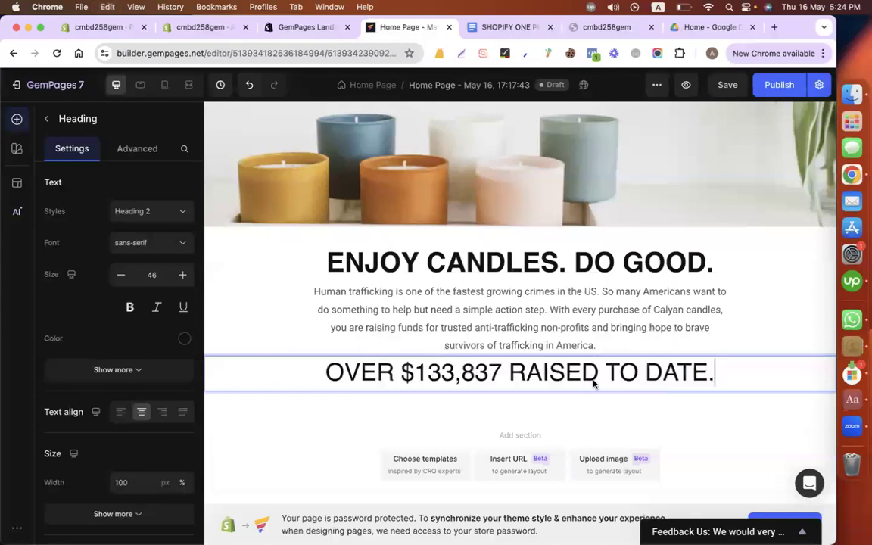
# Reduce the heading size to 38 and give it 30 px top padding
pyautogui.click(120, 277)
pyautogui.click(119, 277)
pyautogui.click(119, 278)
pyautogui.click(119, 278)
pyautogui.click(119, 278)
pyautogui.click(118, 279)
pyautogui.click(118, 279)
pyautogui.click(119, 279)
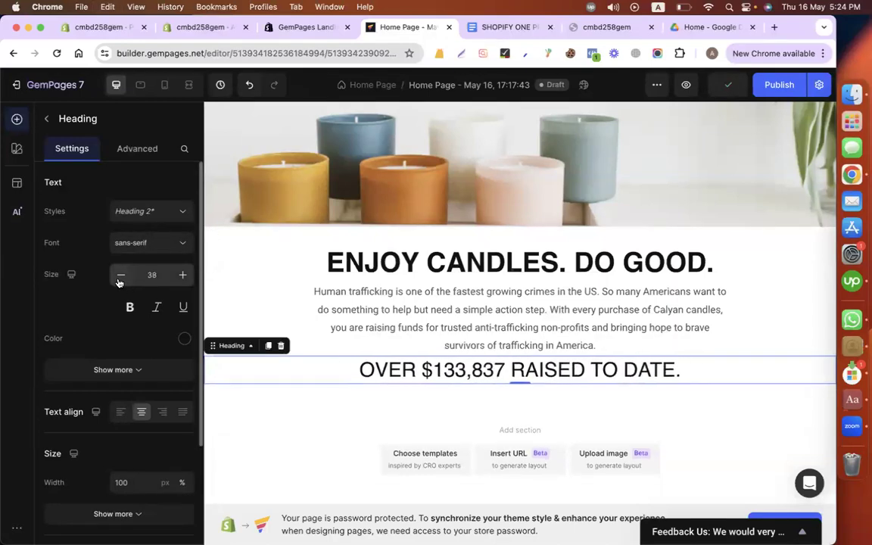
pyautogui.click(137, 148)
pyautogui.click(120, 357)
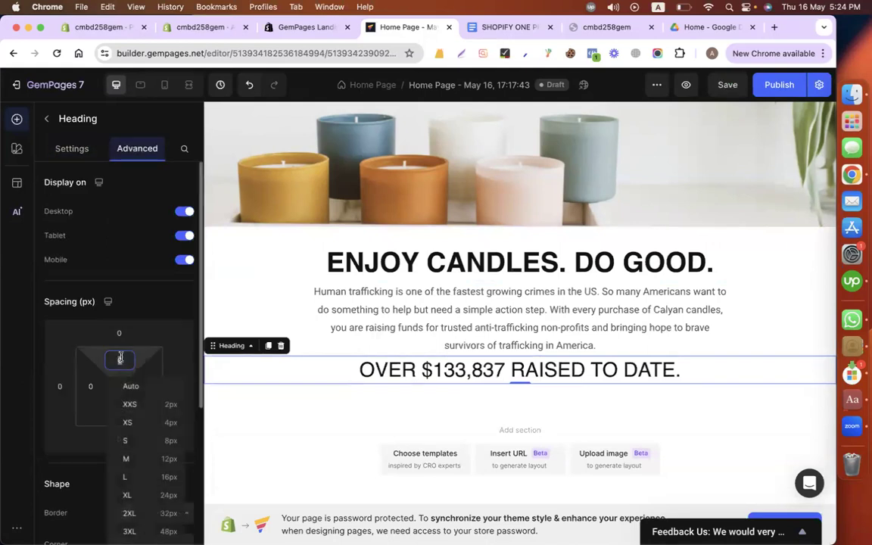
pyautogui.write('30')
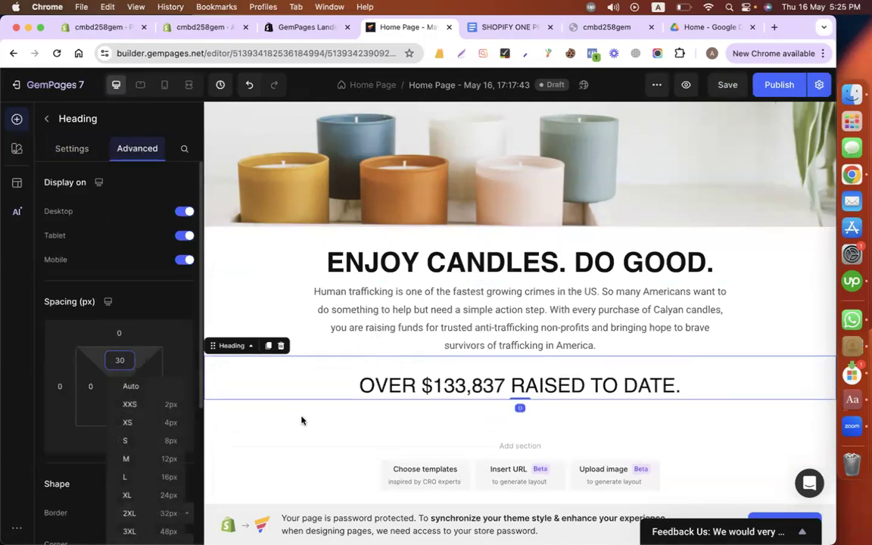
# Duplicate the OVER $133,837 RAISED TO DATE. heading
pyautogui.rightClick(437, 383)
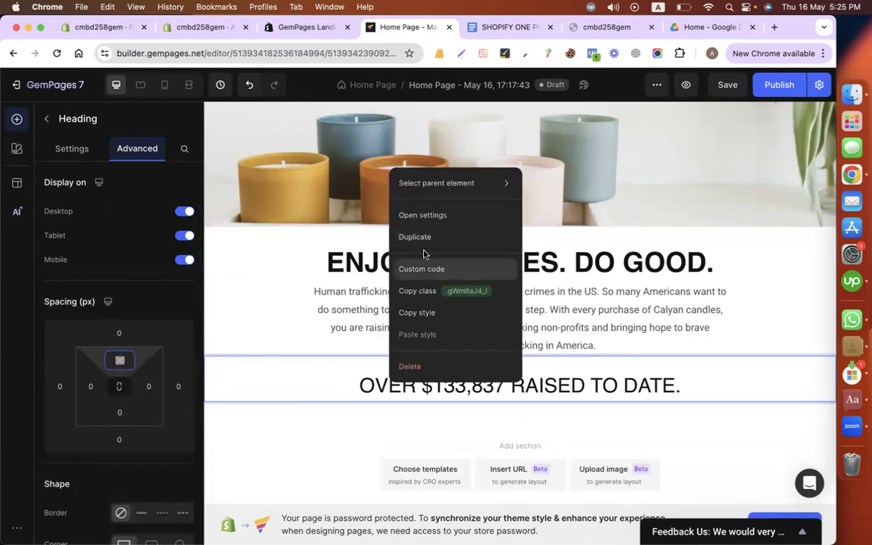
pyautogui.click(425, 246)
pyautogui.scroll(-3, 426, 265)
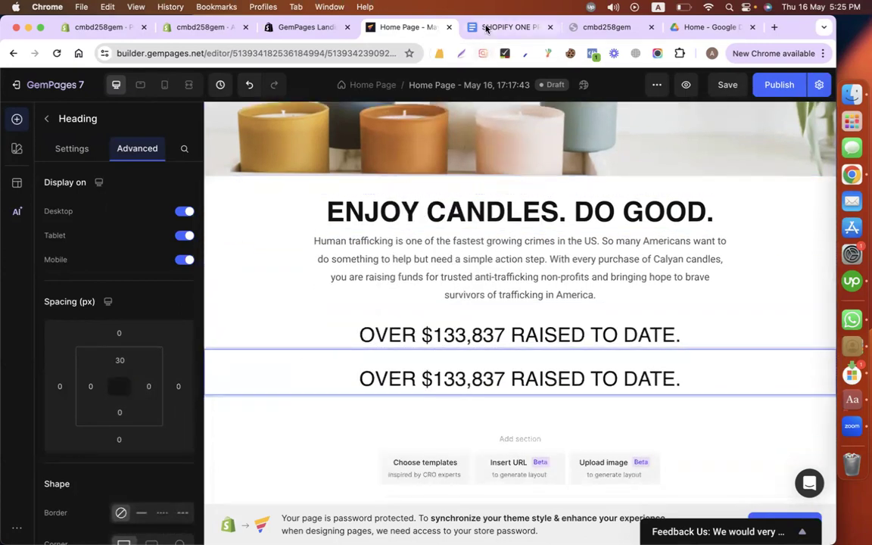
# Replace the duplicate's text with 'YOUR PURCHASE MATTERS.' pasted from the doc
pyautogui.click(484, 26)
pyautogui.tripleClick(227, 349)
pyautogui.press('super+c')
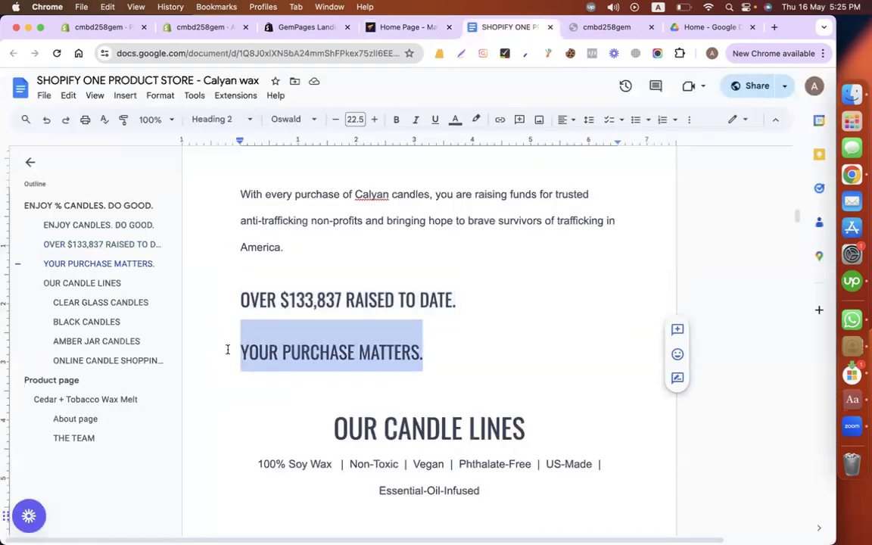
pyautogui.click(404, 28)
pyautogui.tripleClick(401, 377)
pyautogui.press('super+v')
pyautogui.press('super+z')
pyautogui.press('super+shift+v')
pyautogui.tripleClick(424, 335)
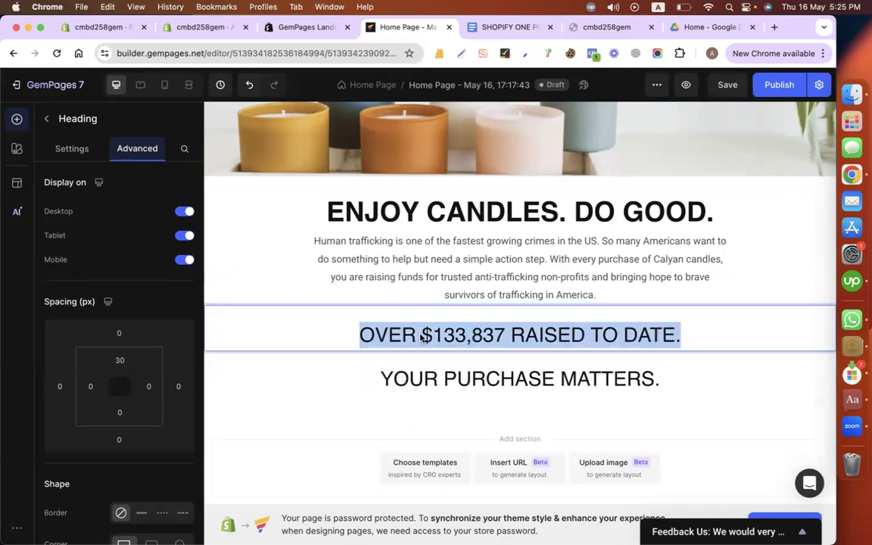
pyautogui.tripleClick(456, 219)
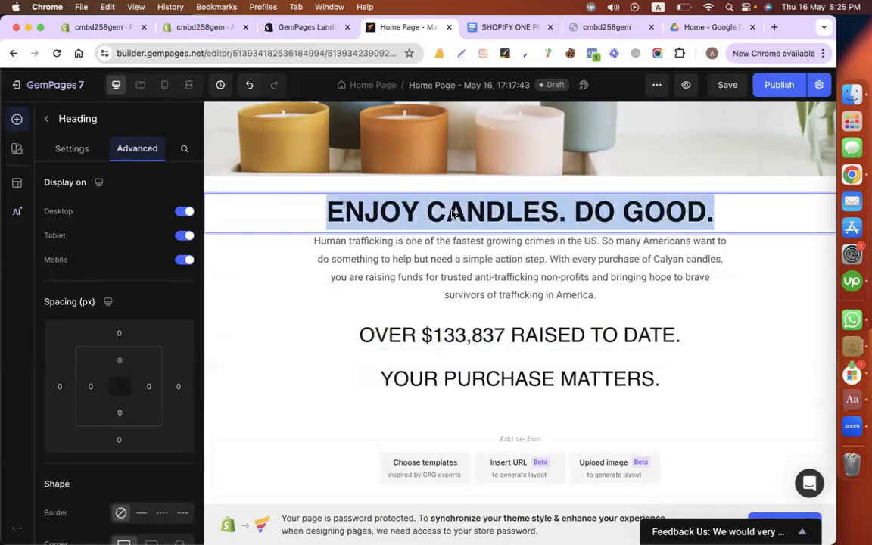
pyautogui.click(360, 334)
# Give the section 100 px padding, including 100 px at the bottom
pyautogui.click(319, 184)
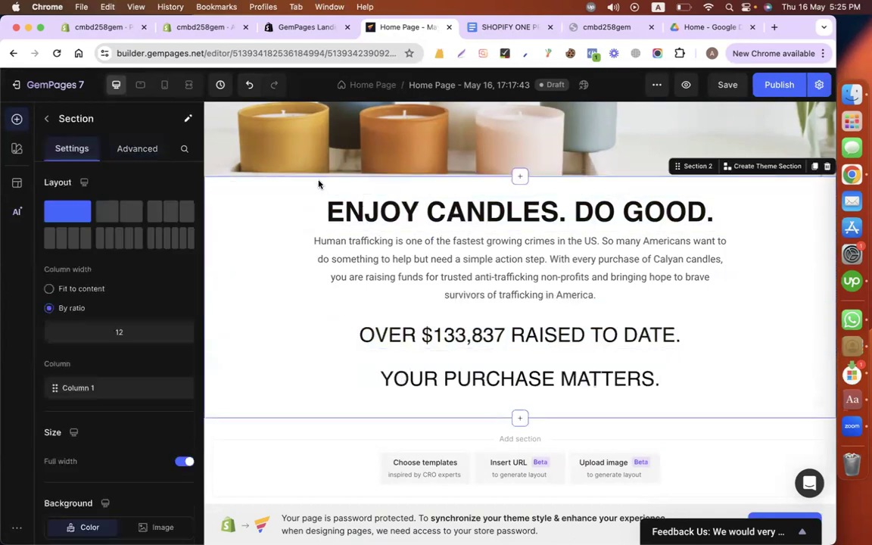
pyautogui.click(134, 149)
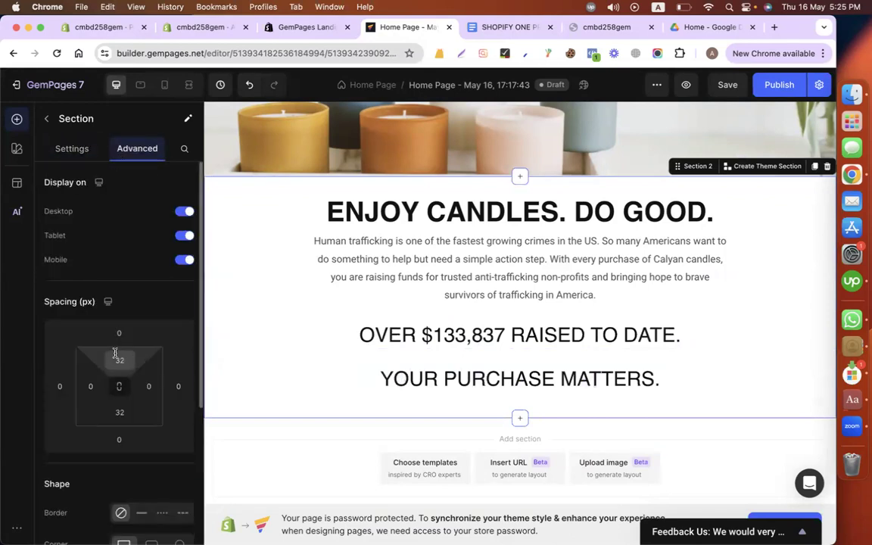
pyautogui.write('100')
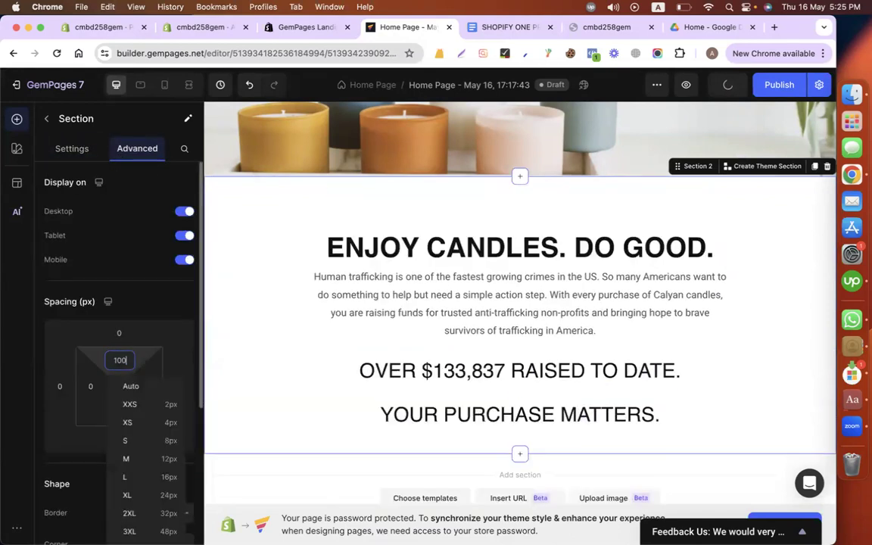
pyautogui.click(119, 412)
pyautogui.write('100')
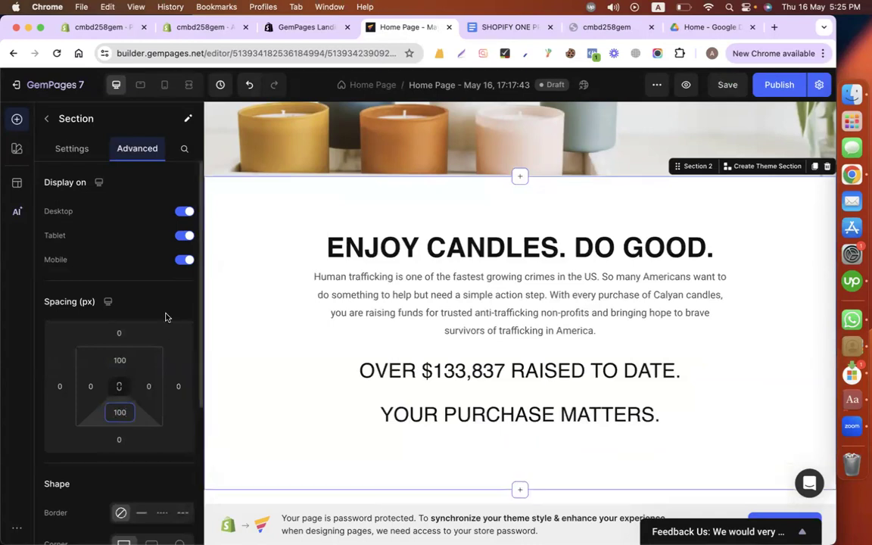
pyautogui.scroll(-1, 143, 284)
pyautogui.scroll(-5, 144, 284)
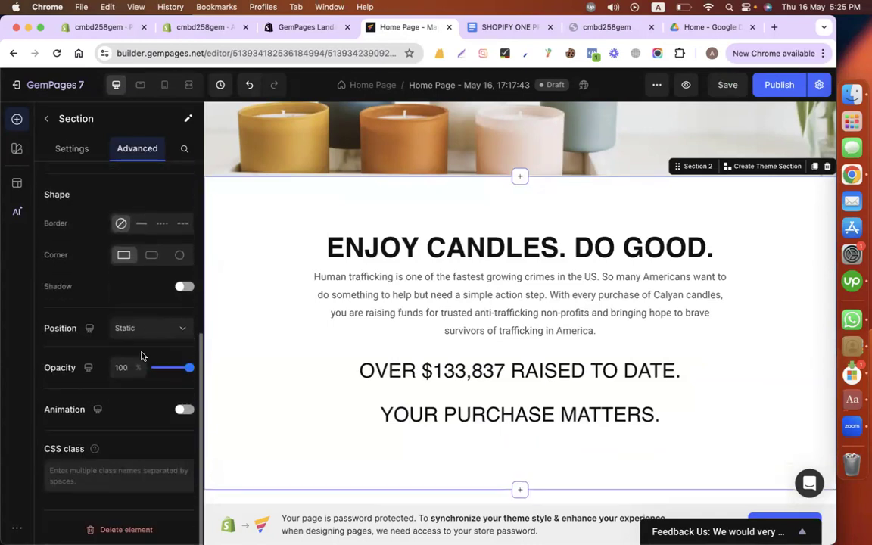
pyautogui.scroll(5, 141, 356)
pyautogui.scroll(-5, 126, 260)
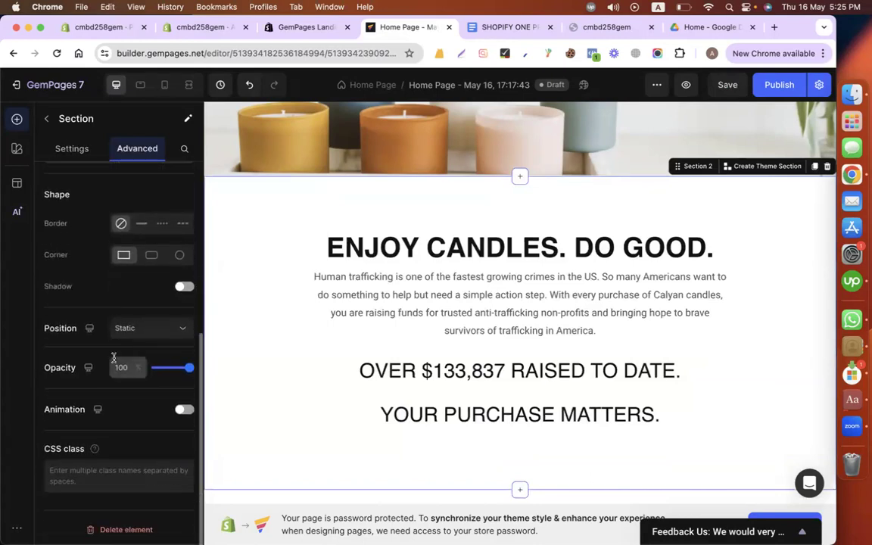
pyautogui.scroll(5, 113, 296)
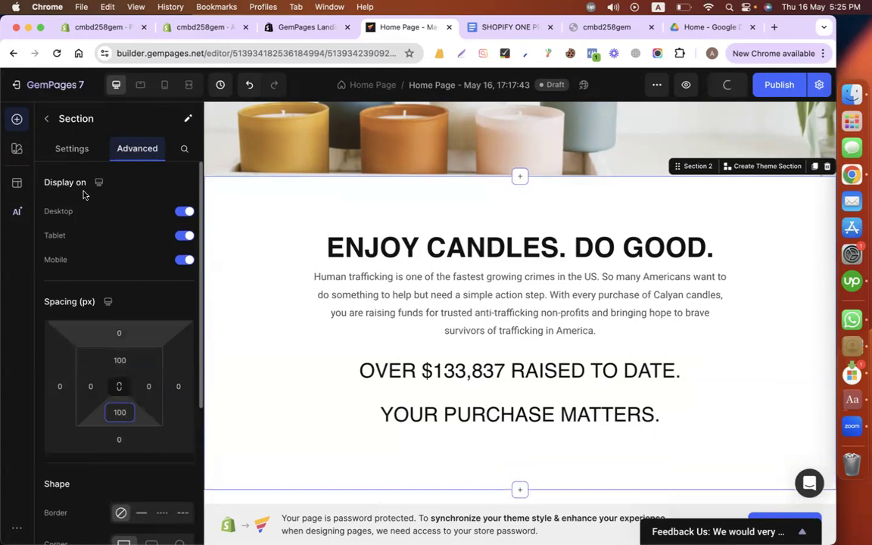
# Change the section background to pale grey DDDDDD
pyautogui.click(72, 148)
pyautogui.scroll(-2, 115, 350)
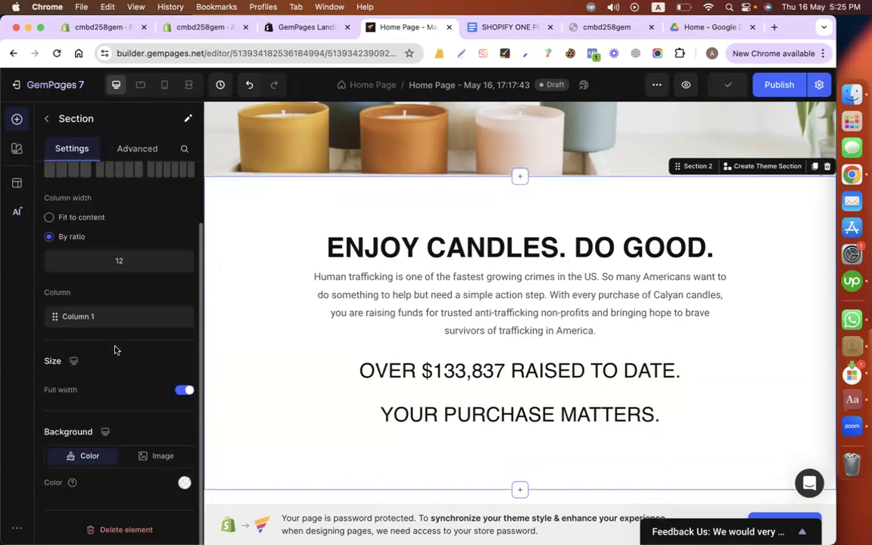
pyautogui.click(184, 483)
pyautogui.click(174, 398)
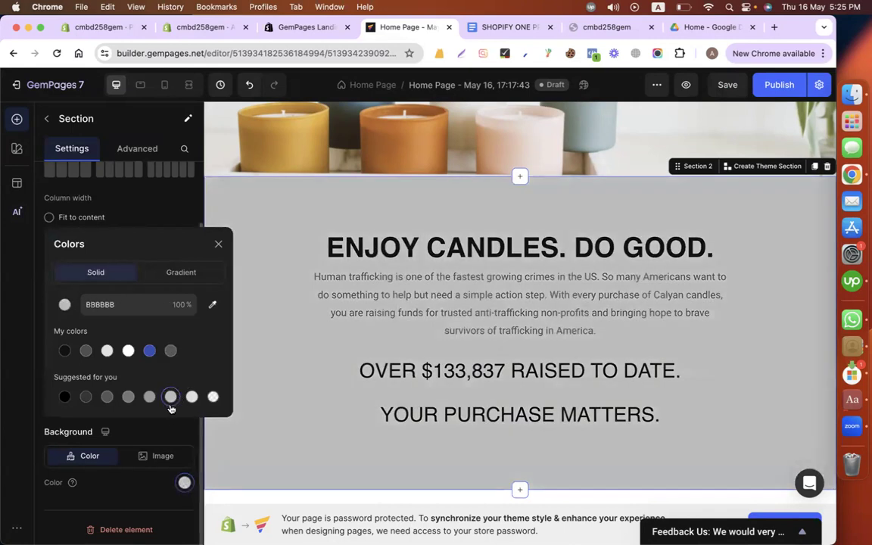
pyautogui.click(191, 397)
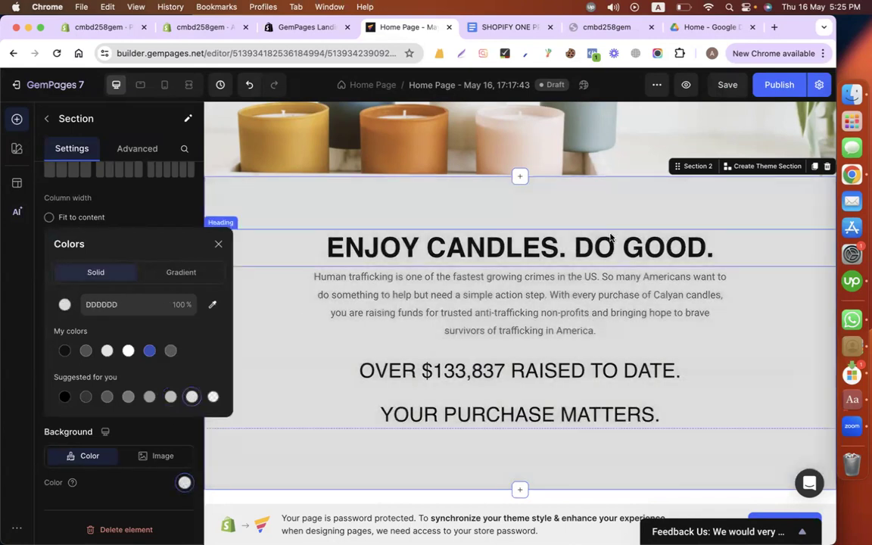
# Add 30 px top padding to the paragraph under ENJOY CANDLES. DO GOOD
pyautogui.click(436, 299)
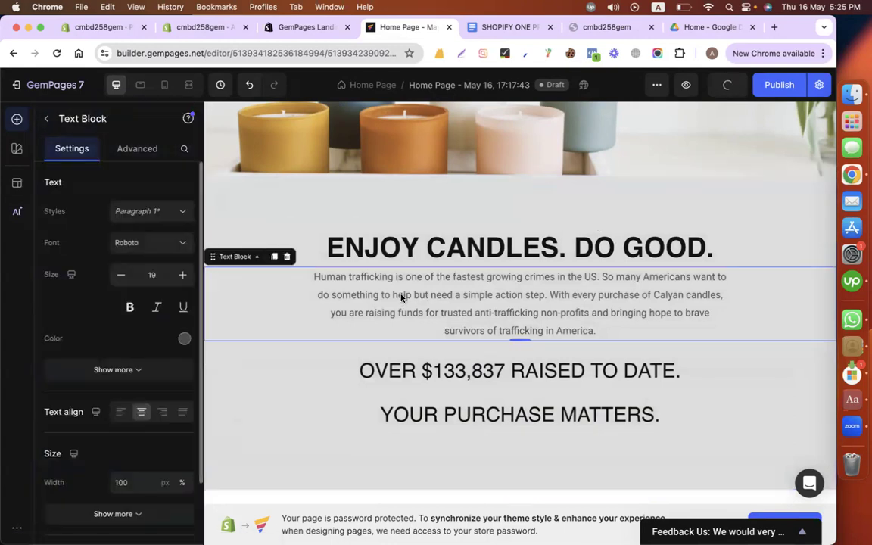
pyautogui.click(138, 150)
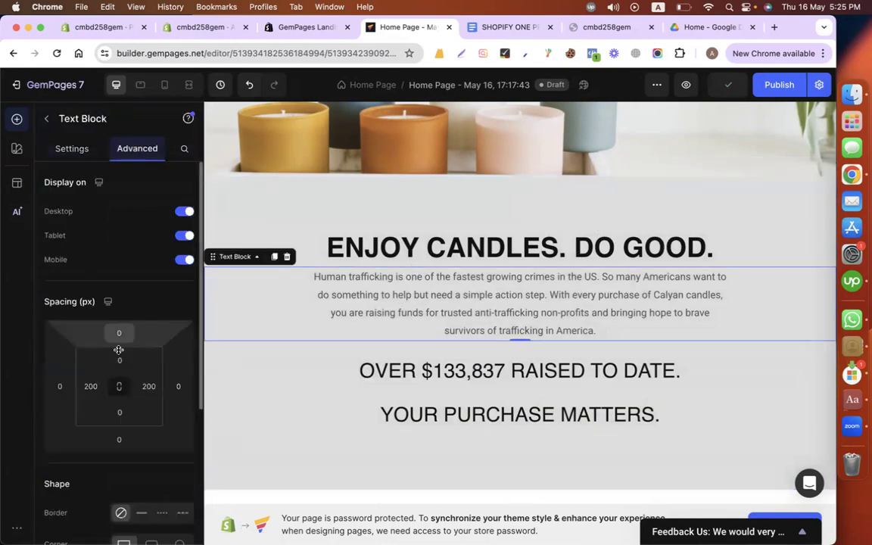
pyautogui.click(118, 360)
pyautogui.write('30')
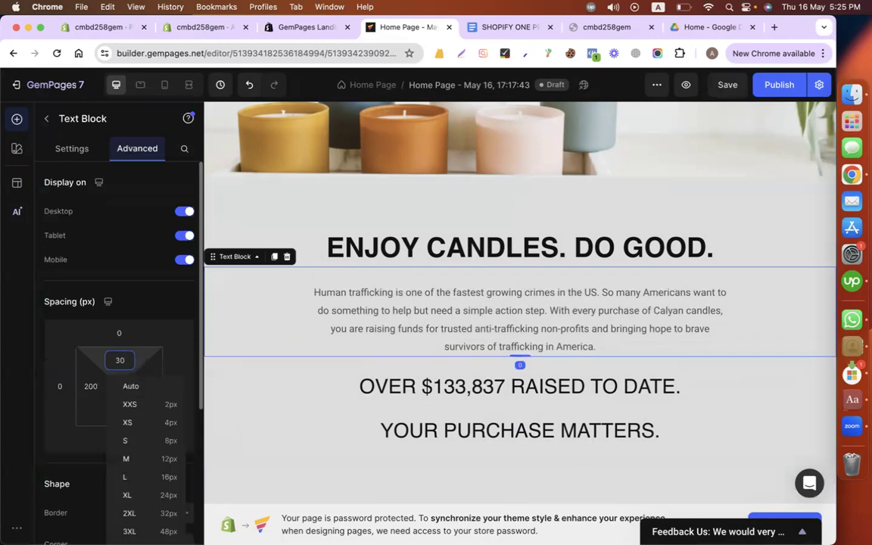
pyautogui.scroll(-3, 395, 415)
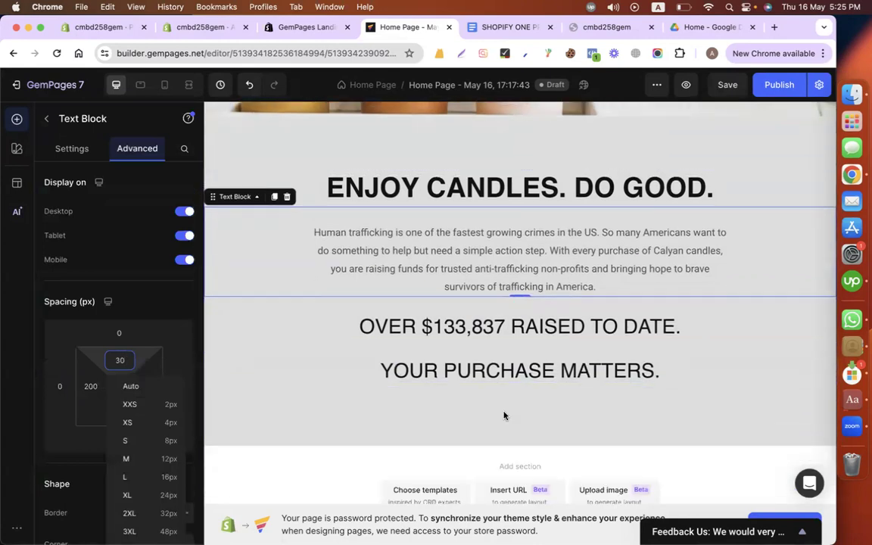
# Bold the YOUR PURCHASE MATTERS. and OVER $133,837 RAISED TO DATE. headings
pyautogui.tripleClick(482, 371)
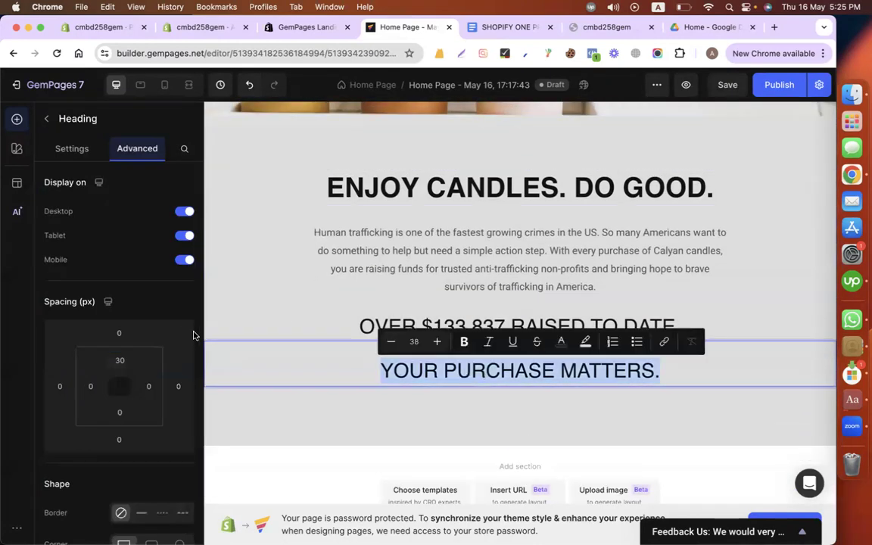
pyautogui.click(462, 342)
pyautogui.click(335, 328)
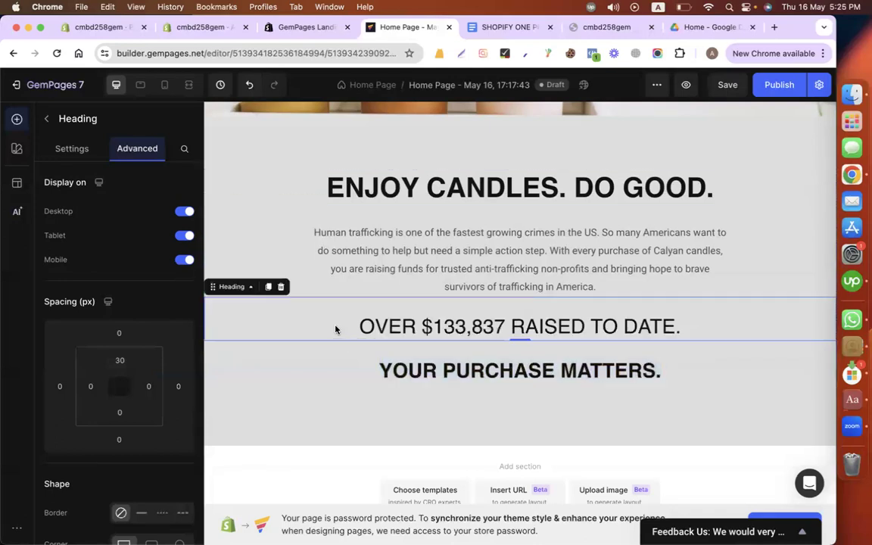
pyautogui.tripleClick(413, 325)
pyautogui.click(464, 298)
pyautogui.click(325, 331)
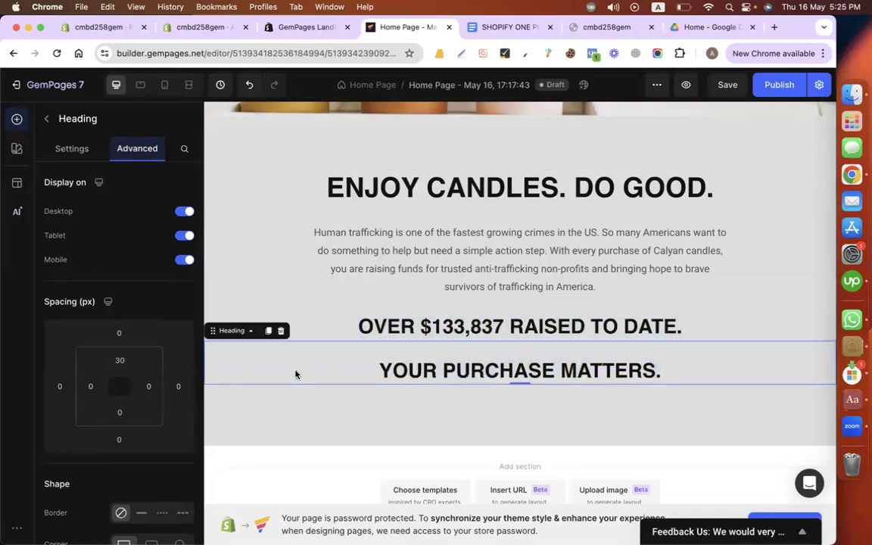
pyautogui.scroll(-2, 534, 422)
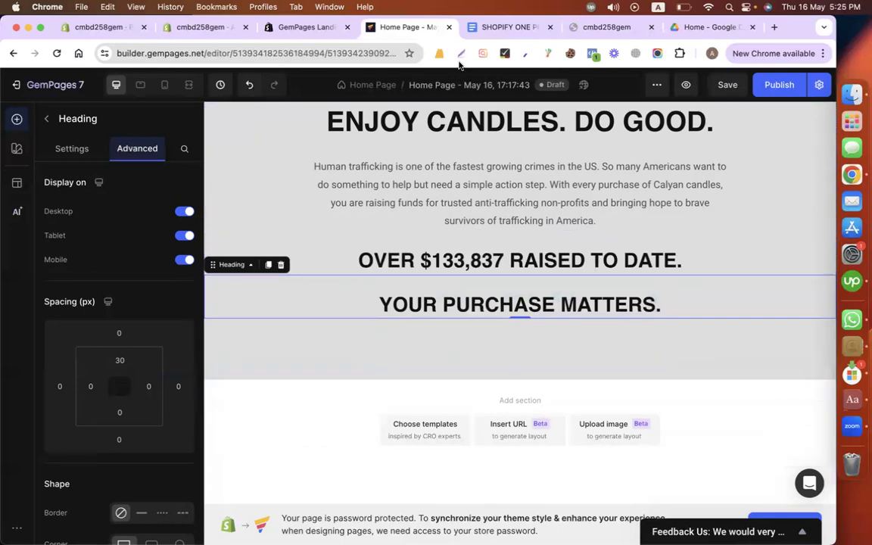
# In the store plan doc, select OUR CANDLE LINES with its 100% Soy Wax | Non-Toxic | Vegan line
pyautogui.click(496, 29)
pyautogui.scroll(-5, 470, 215)
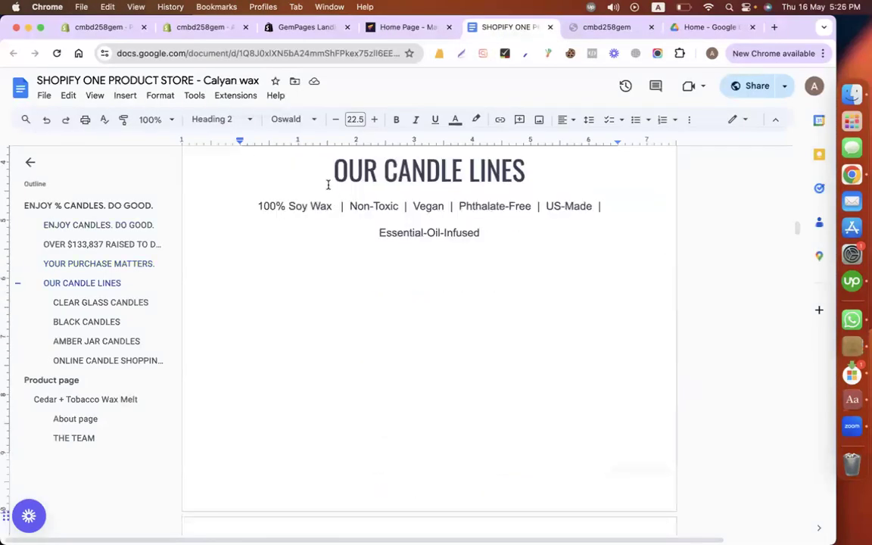
pyautogui.moveTo(328, 185); pyautogui.dragTo(532, 171)
pyautogui.click(258, 202)
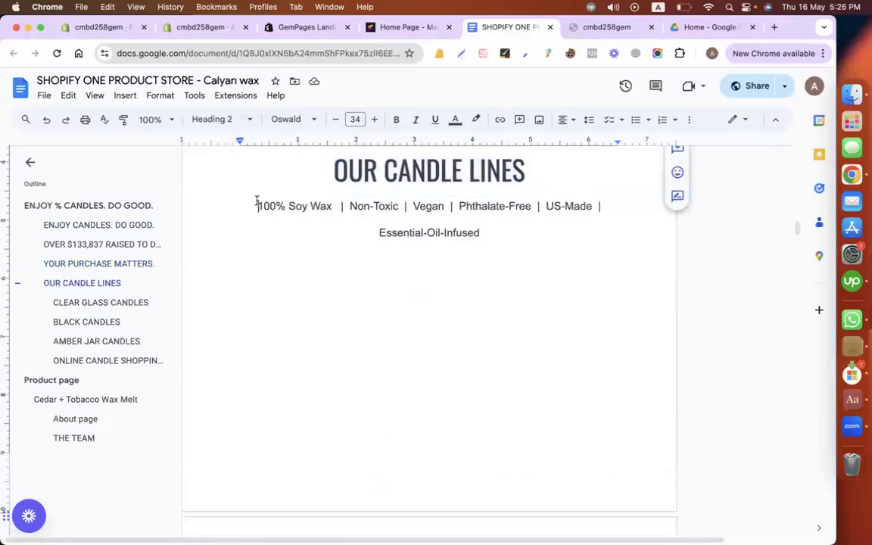
pyautogui.scroll(-10, 256, 201)
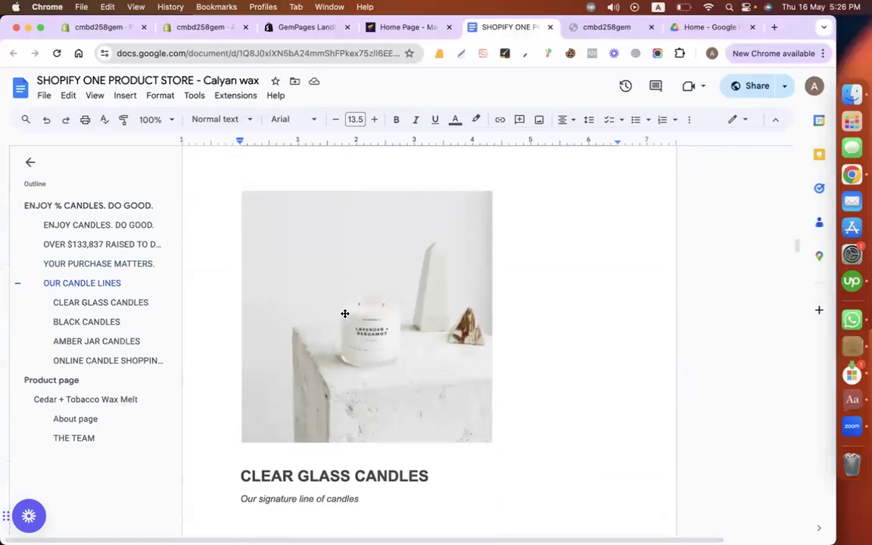
pyautogui.scroll(-10, 344, 313)
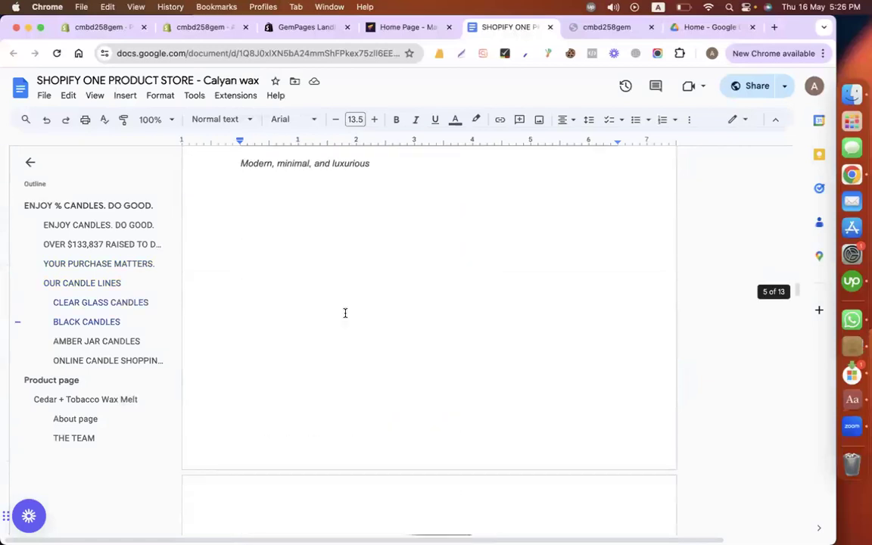
pyautogui.scroll(-5, 345, 312)
pyautogui.scroll(12, 348, 310)
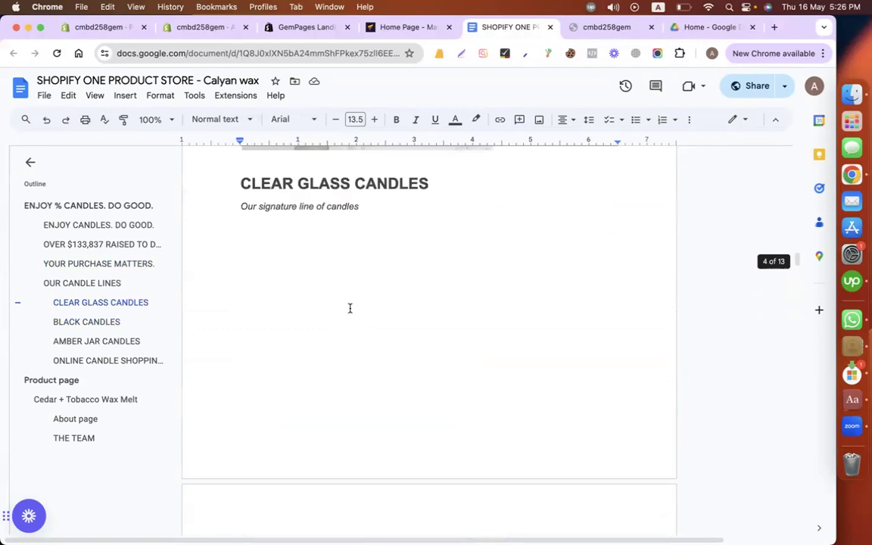
pyautogui.scroll(10, 350, 309)
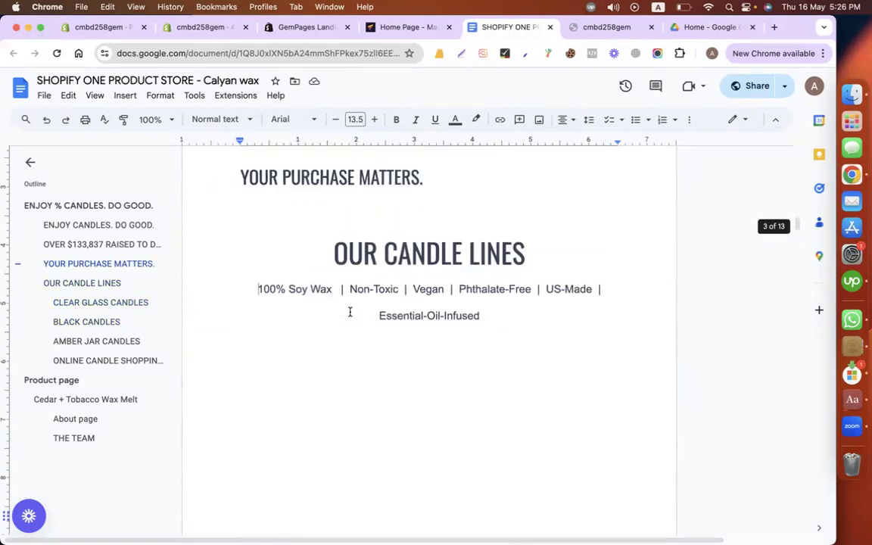
pyautogui.moveTo(336, 253); pyautogui.dragTo(491, 318)
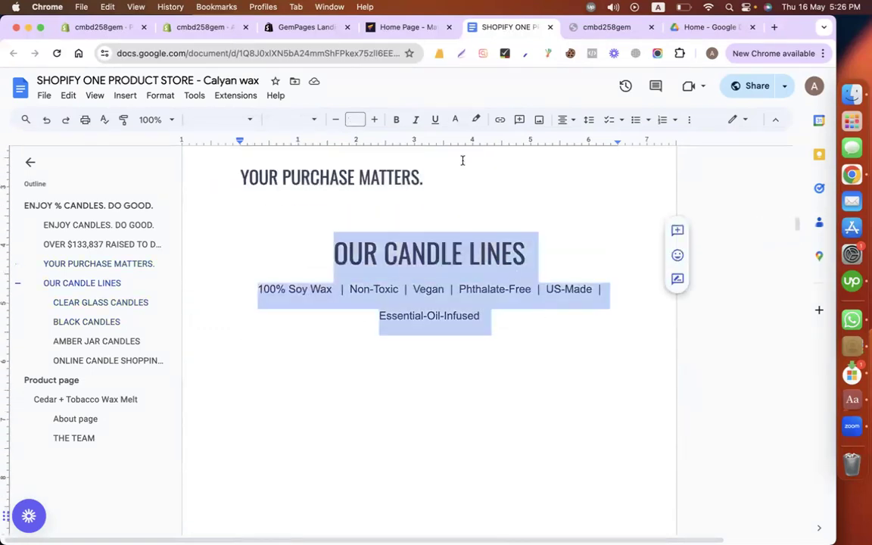
pyautogui.click(407, 27)
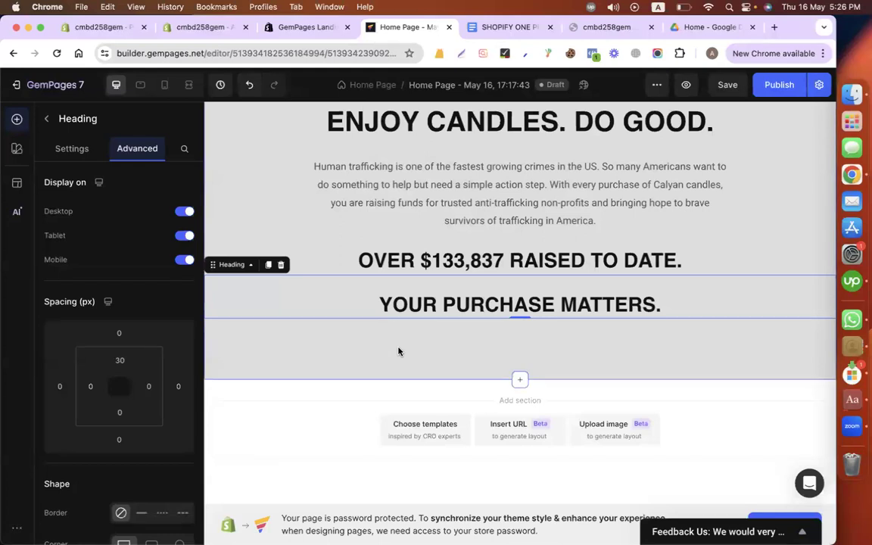
# Browse the Template Library's section templates, then close it without adding any
pyautogui.click(425, 430)
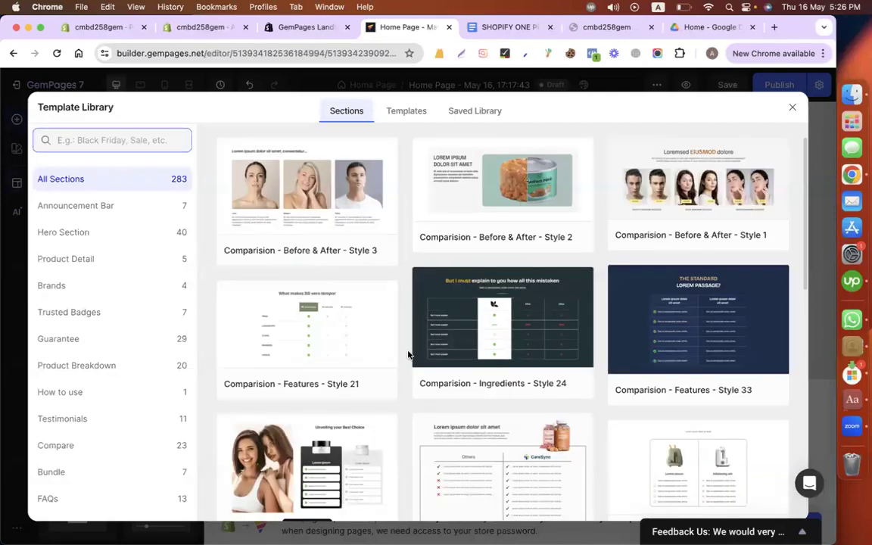
pyautogui.scroll(-3, 409, 354)
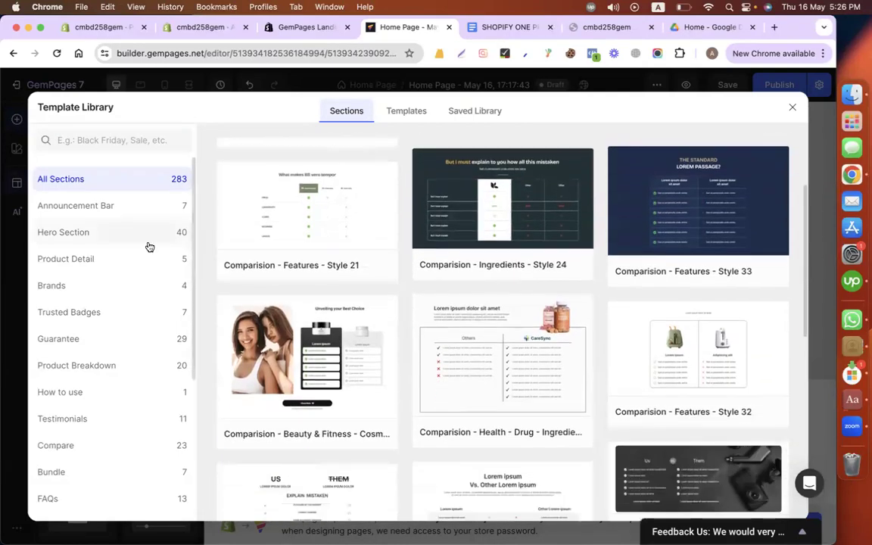
pyautogui.scroll(-8, 336, 324)
pyautogui.scroll(-5, 467, 331)
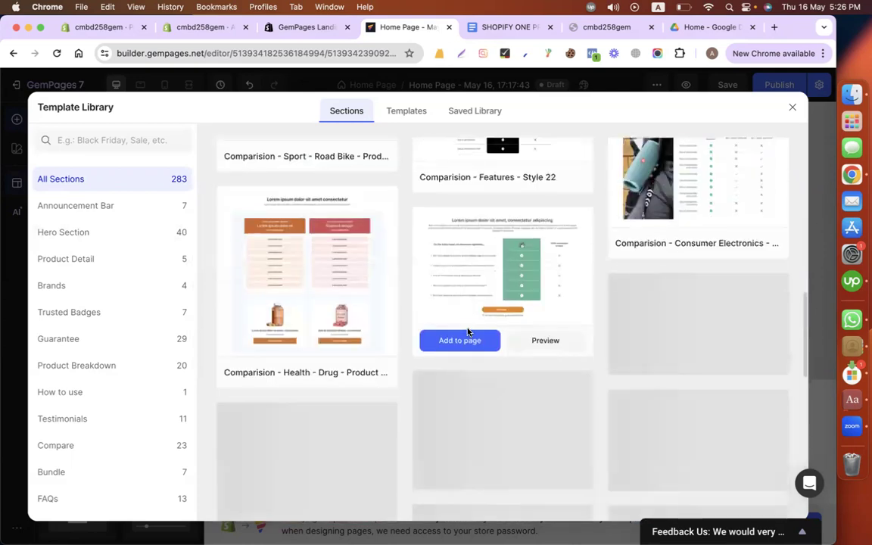
pyautogui.scroll(-1, 468, 333)
pyautogui.scroll(-5, 468, 333)
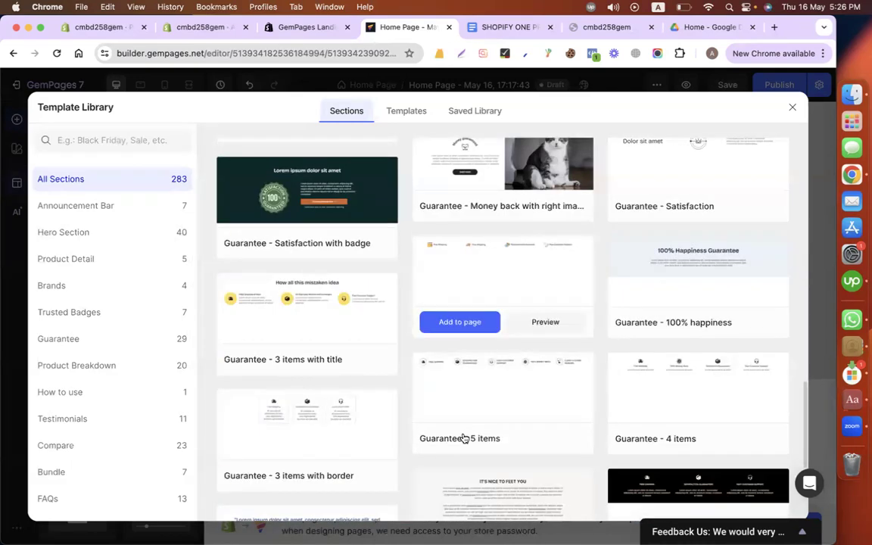
pyautogui.scroll(-5, 463, 439)
pyautogui.scroll(1, 464, 439)
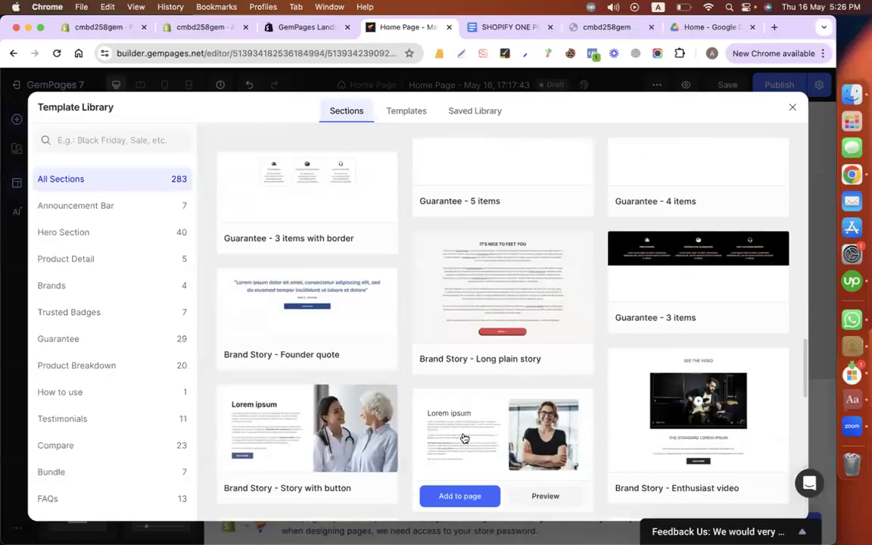
pyautogui.scroll(-5, 464, 438)
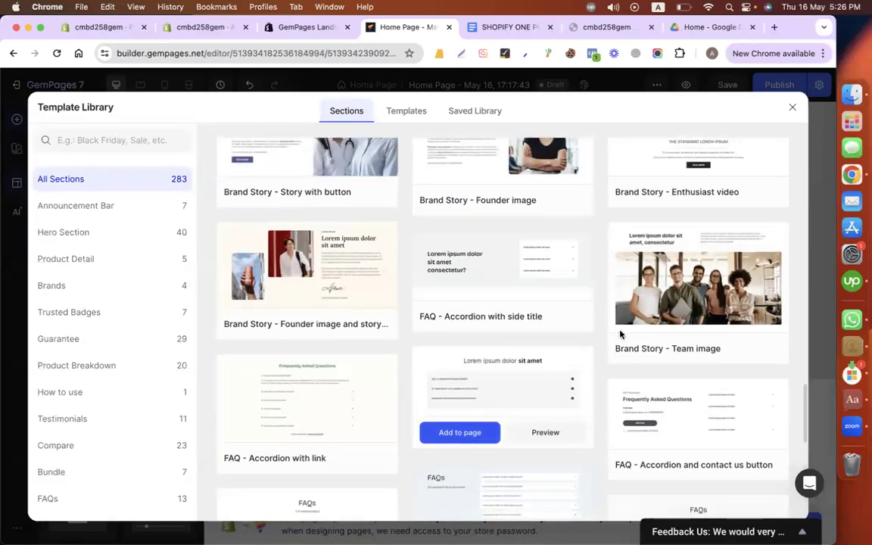
pyautogui.scroll(-6, 620, 334)
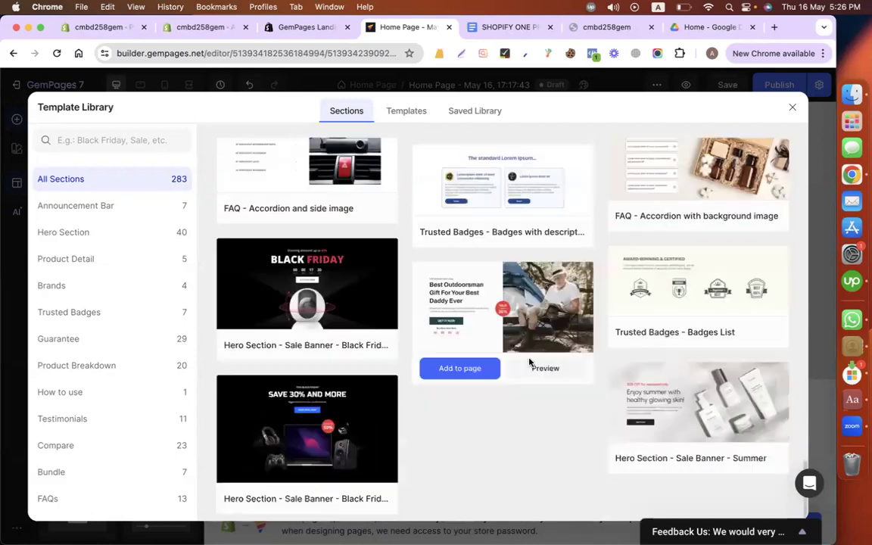
pyautogui.scroll(-5, 529, 361)
pyautogui.scroll(-2, 529, 362)
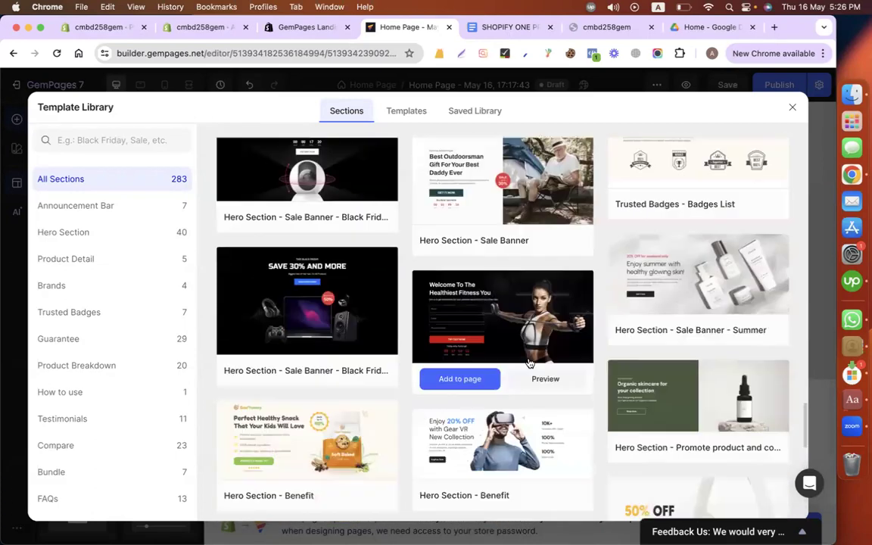
pyautogui.scroll(-2, 529, 362)
pyautogui.scroll(-3, 529, 363)
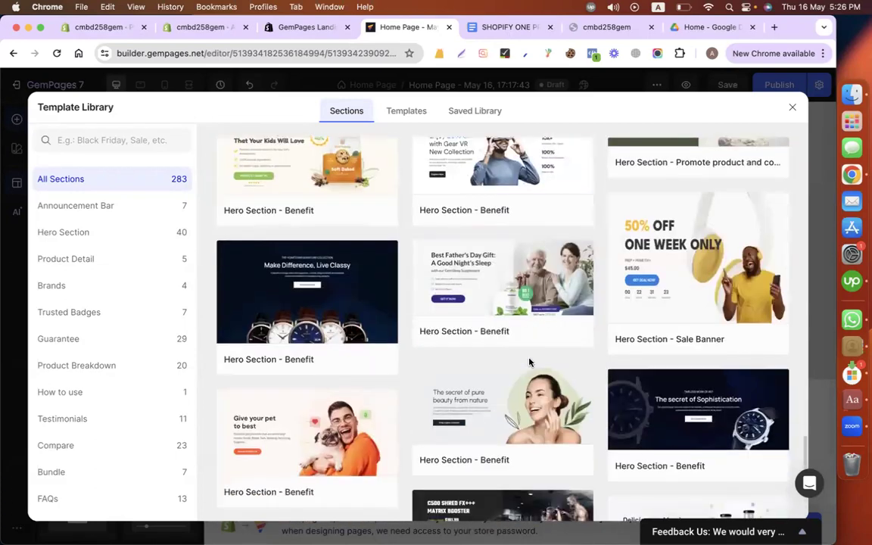
pyautogui.click(792, 107)
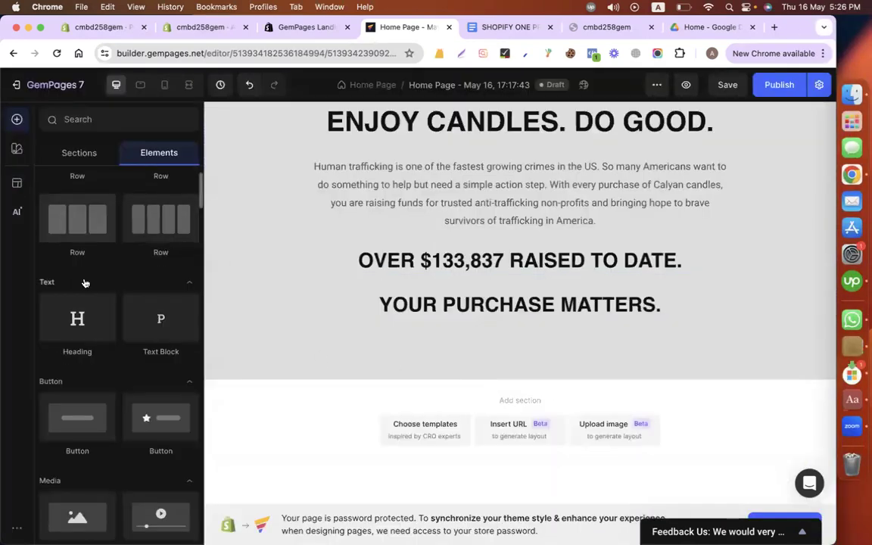
# Add an empty row below the section and move a duplicate of the ENJOY CANDLES. DO GOOD. heading into it
pyautogui.scroll(2, 85, 283)
pyautogui.moveTo(375, 367); pyautogui.dragTo(443, 411)
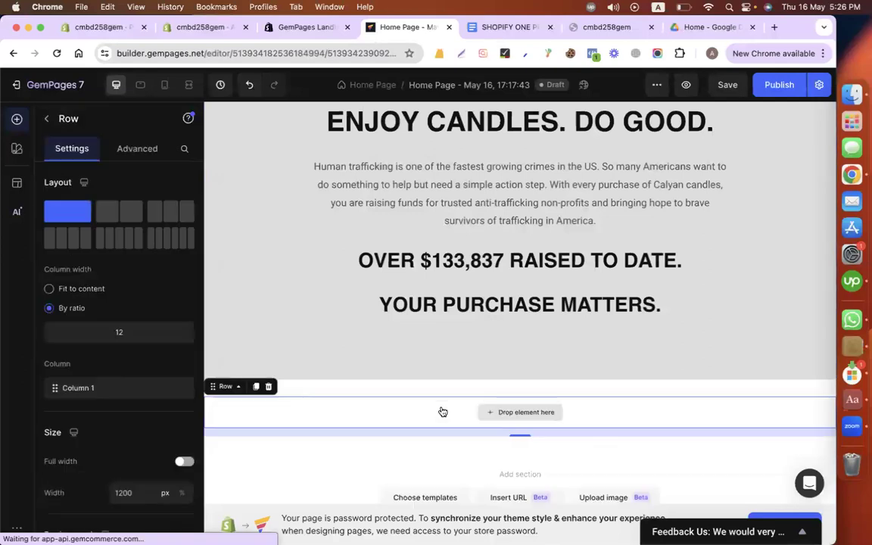
pyautogui.scroll(1, 408, 295)
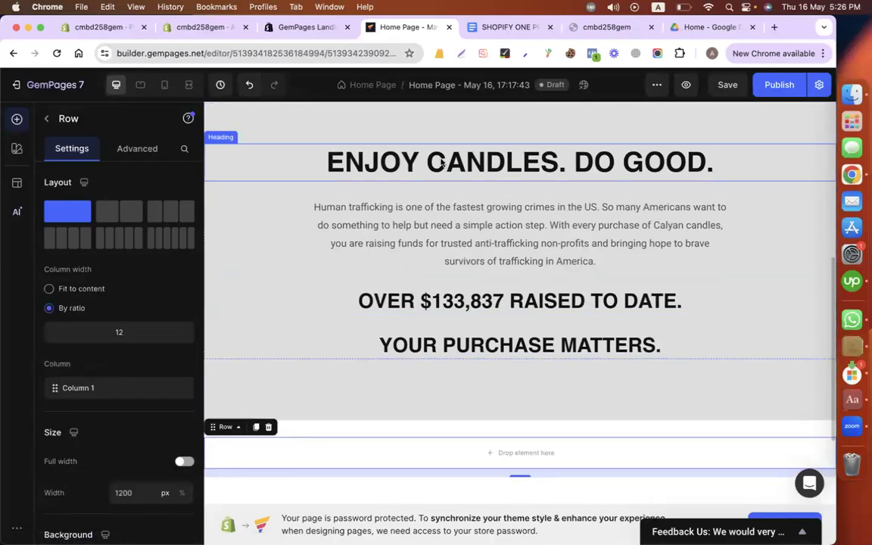
pyautogui.rightClick(394, 164)
pyautogui.click(419, 231)
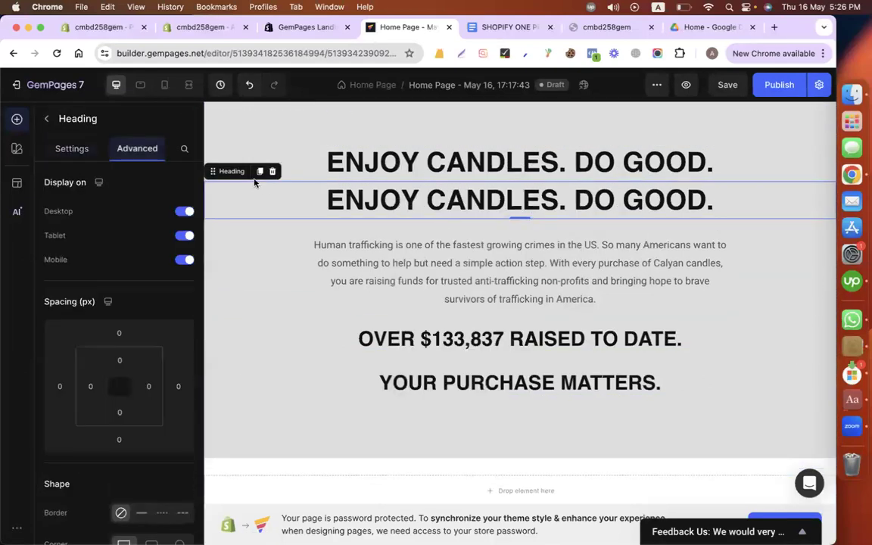
pyautogui.moveTo(214, 172); pyautogui.dragTo(341, 299)
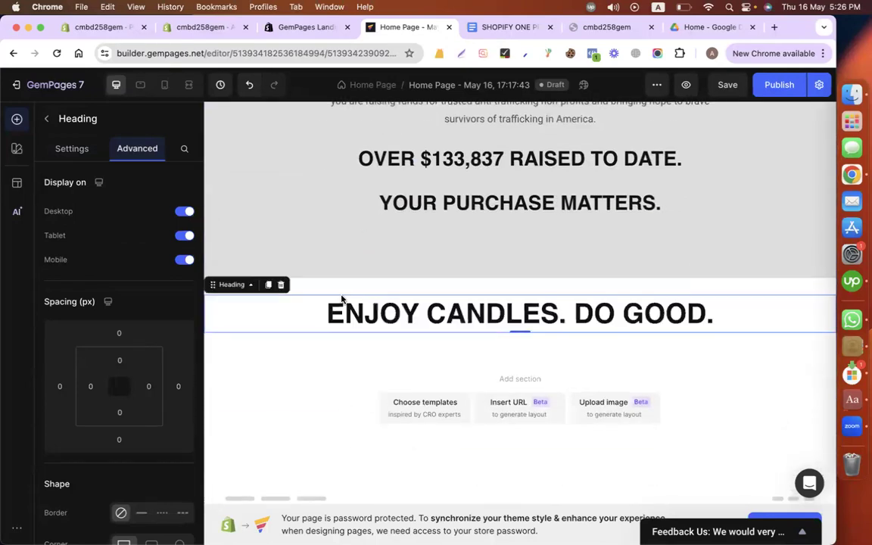
# Replace the copied heading's text with OUR CANDLE LINES from the Google Doc
pyautogui.click(500, 28)
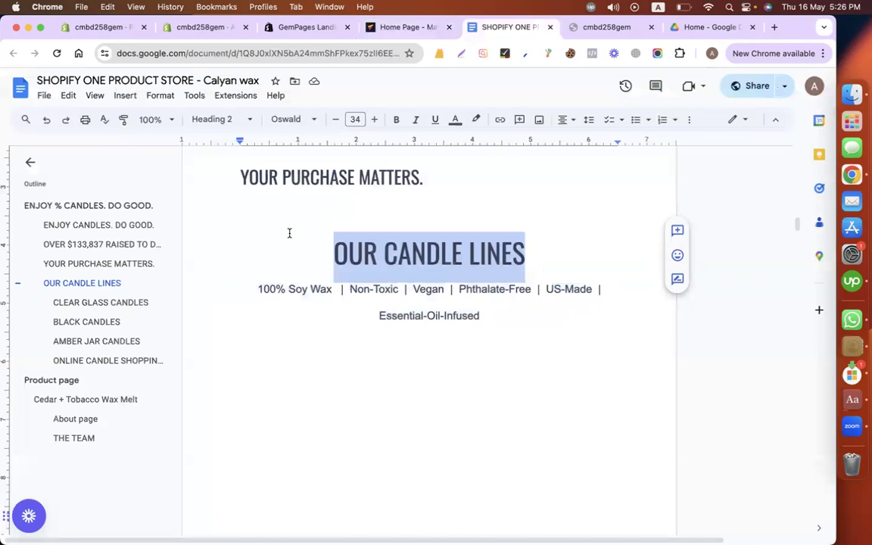
pyautogui.click(432, 27)
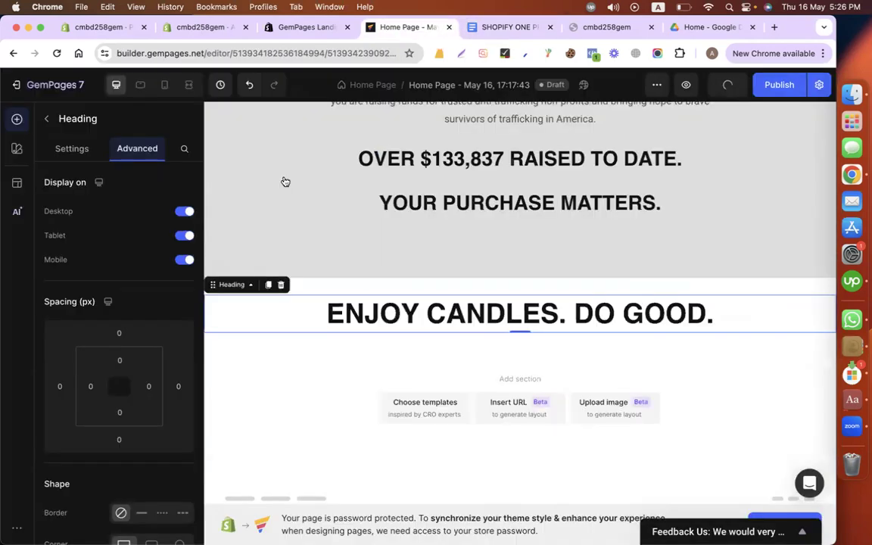
pyautogui.doubleClick(430, 319)
pyautogui.press('super+a')
pyautogui.write('OUR CANDLE LINES')
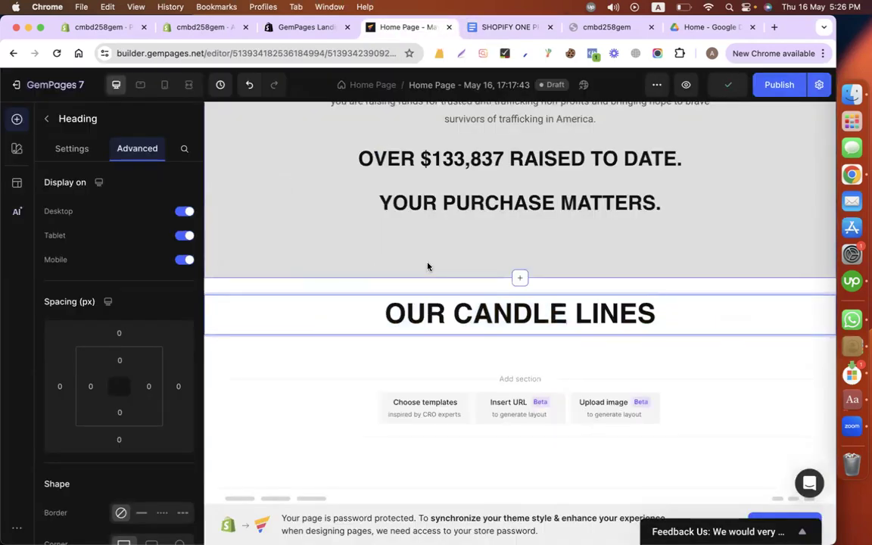
pyautogui.scroll(3, 427, 267)
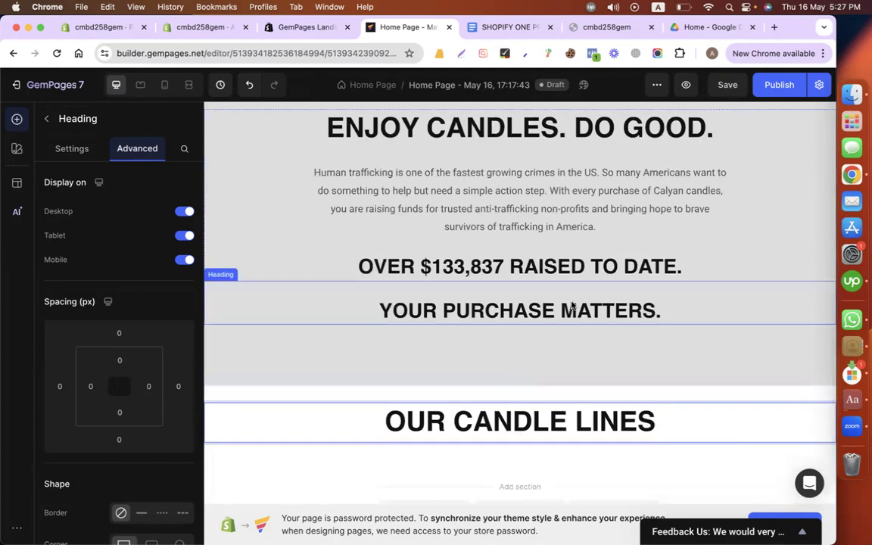
# Duplicate the intro paragraph and move the copy under OUR CANDLE LINES
pyautogui.rightClick(399, 192)
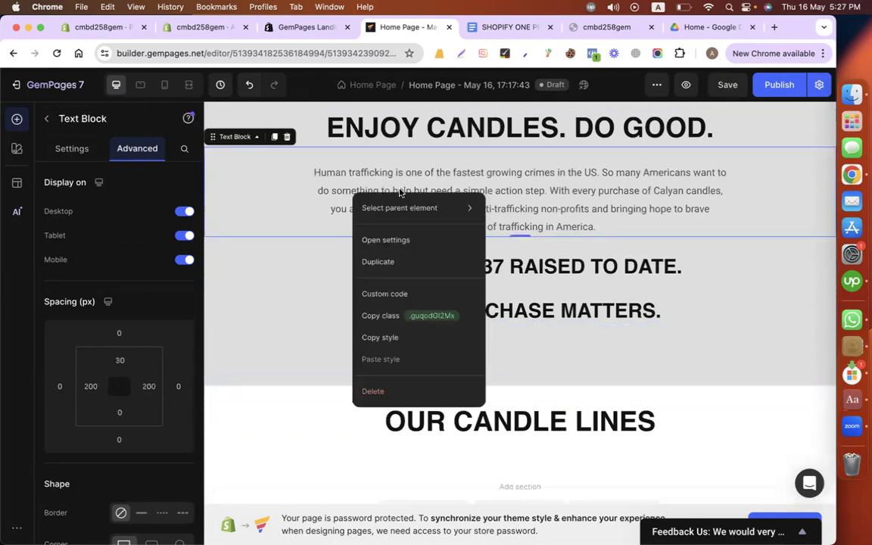
pyautogui.click(379, 261)
pyautogui.scroll(-3, 381, 263)
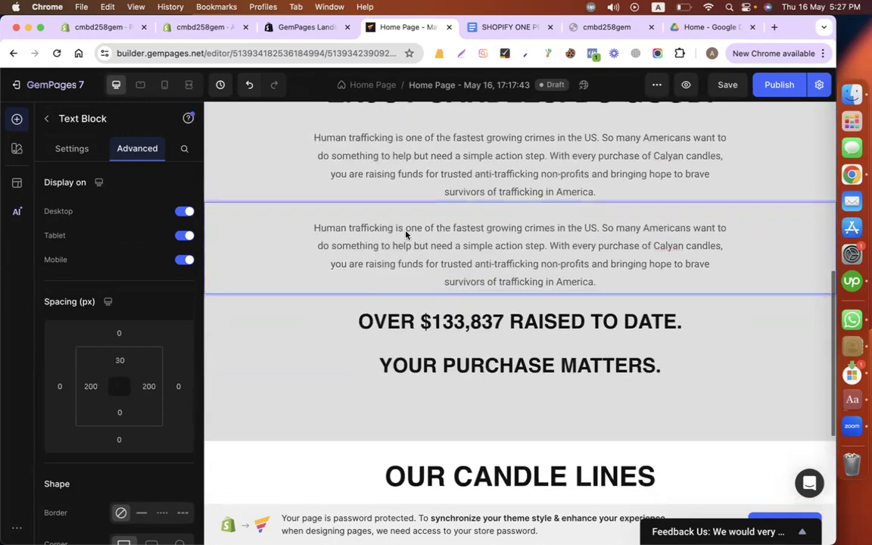
pyautogui.click(340, 274)
pyautogui.click(334, 181)
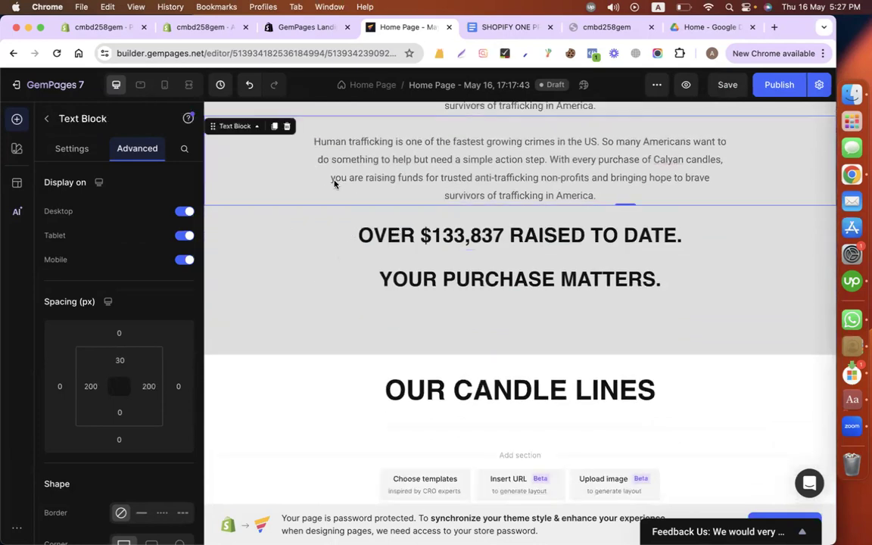
pyautogui.scroll(1, 272, 170)
pyautogui.moveTo(213, 159); pyautogui.dragTo(399, 282)
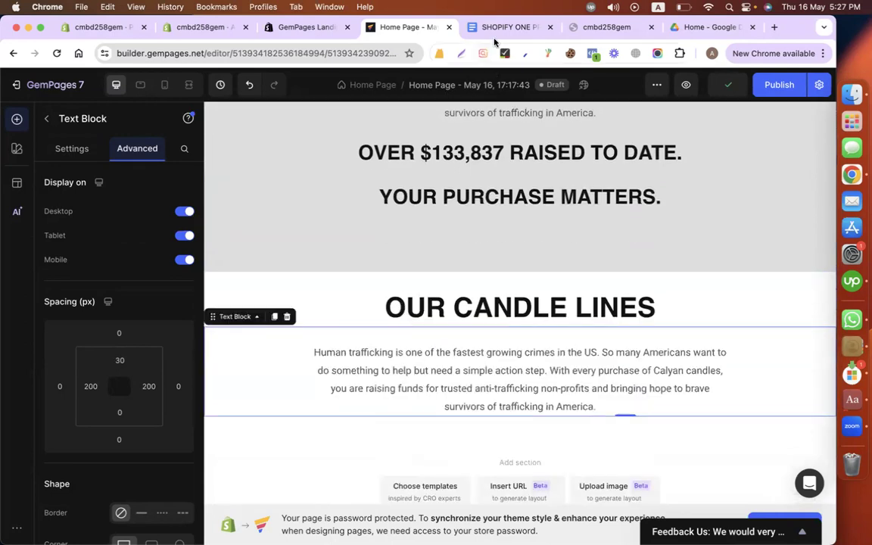
# Replace the copied paragraph with the '100% Soy Wax … Essential-Oil-Infused' features line from the doc
pyautogui.click(493, 30)
pyautogui.moveTo(253, 288); pyautogui.dragTo(478, 316)
pyautogui.press('super+c')
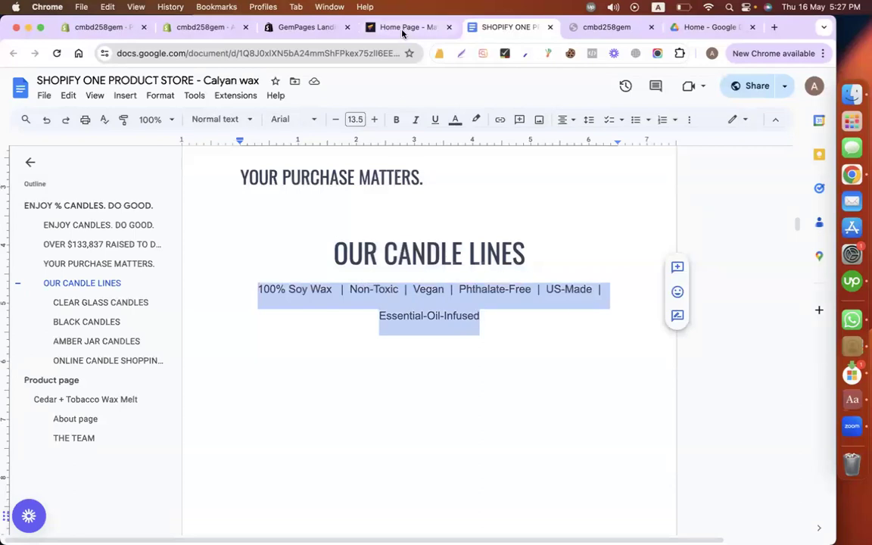
pyautogui.click(403, 30)
pyautogui.press('super+a')
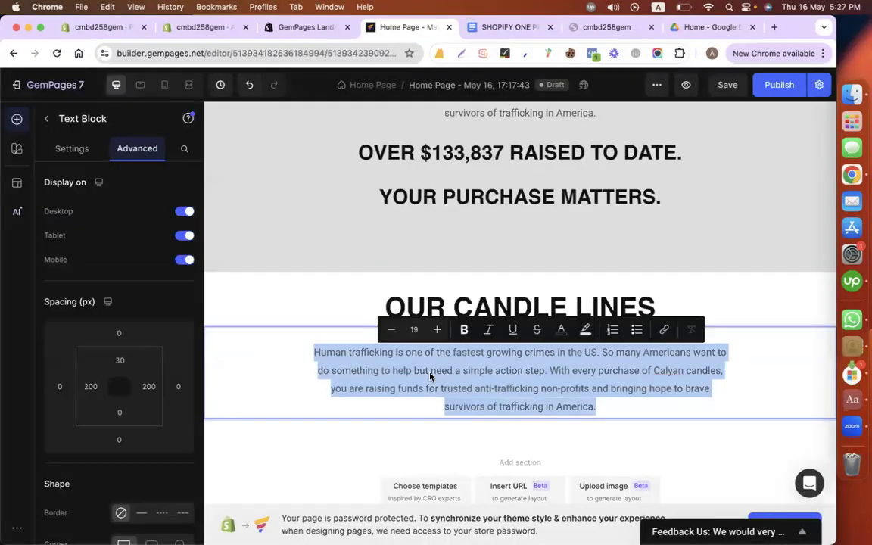
pyautogui.press('super+v')
pyautogui.click(317, 417)
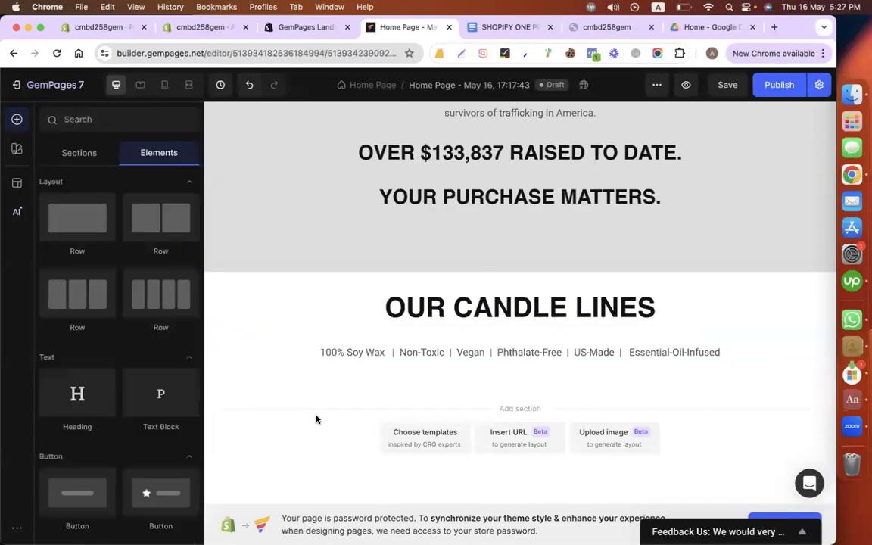
pyautogui.scroll(-1, 316, 419)
# Add a three-column Row under the features line and drop an Image into its first column
pyautogui.moveTo(85, 288); pyautogui.dragTo(399, 343)
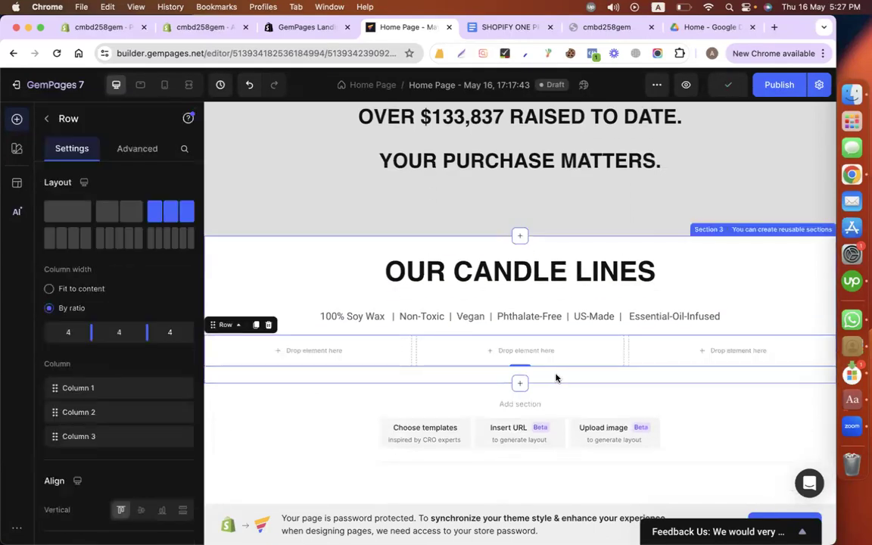
pyautogui.click(45, 119)
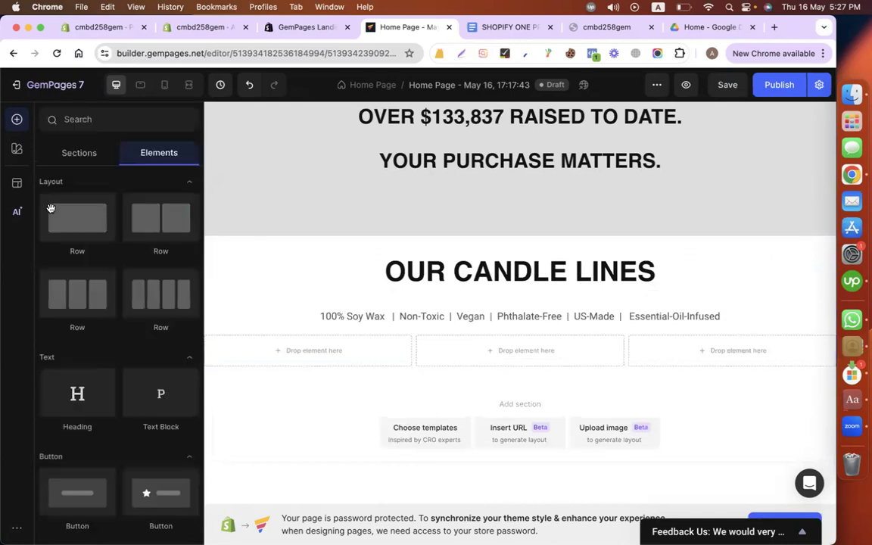
pyautogui.click(504, 29)
pyautogui.scroll(-10, 428, 294)
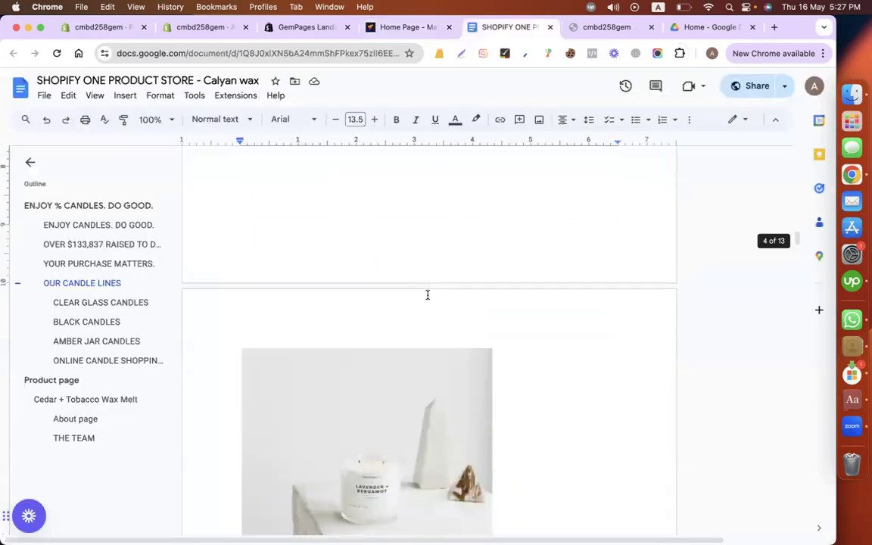
pyautogui.scroll(3, 378, 385)
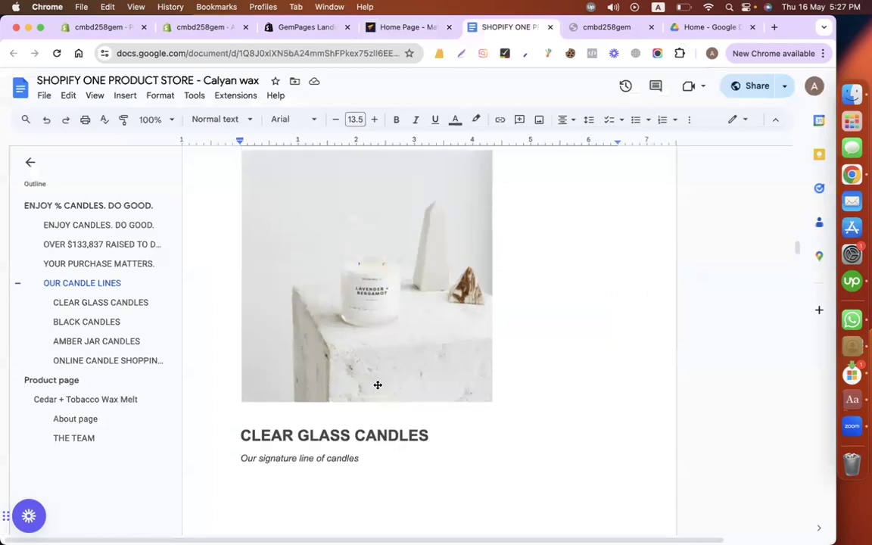
pyautogui.click(399, 28)
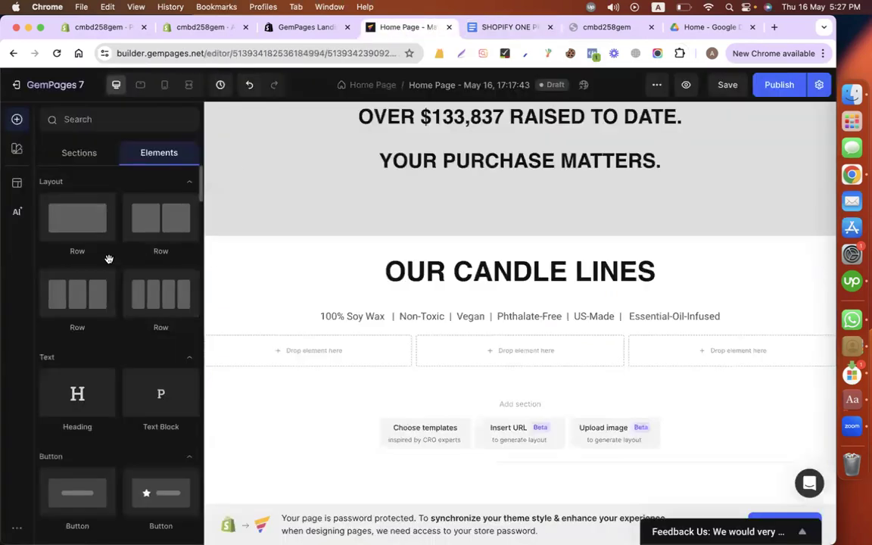
pyautogui.scroll(-3, 107, 412)
pyautogui.moveTo(84, 369); pyautogui.dragTo(316, 348)
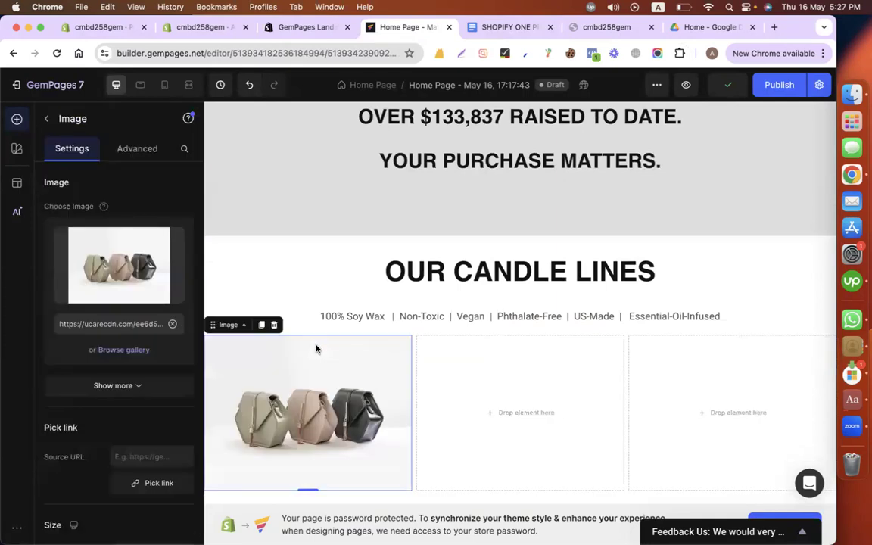
# Screenshot the clear glass, black and amber jar candle images from the Google Doc
pyautogui.click(512, 28)
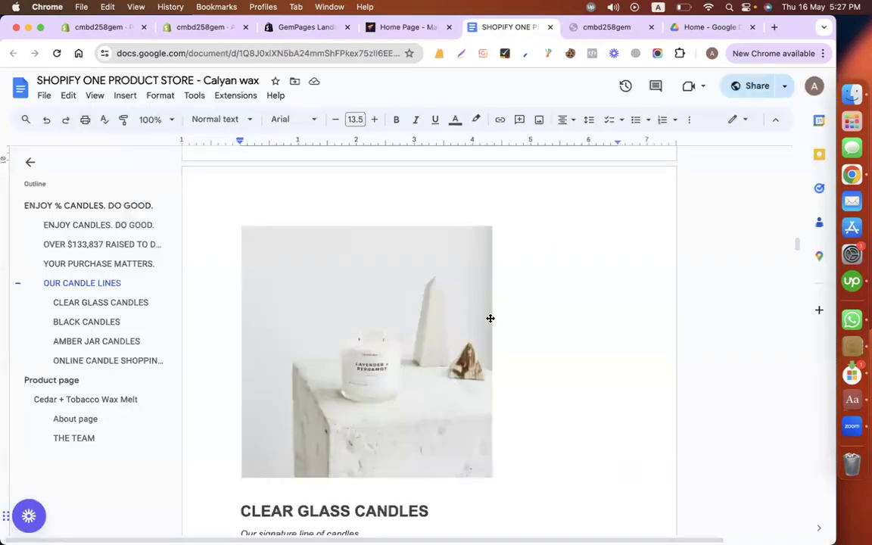
pyautogui.moveTo(241, 227); pyautogui.dragTo(488, 475)
pyautogui.scroll(-5, 489, 474)
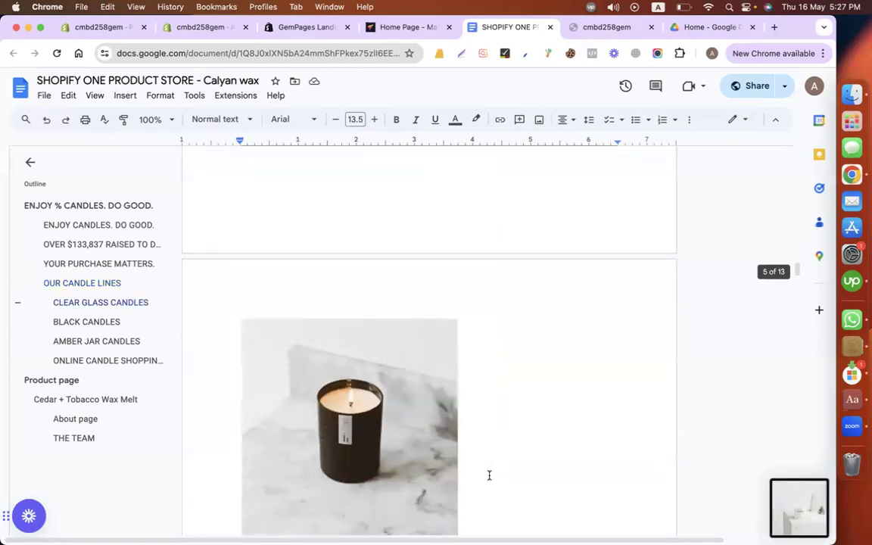
pyautogui.scroll(-3, 489, 475)
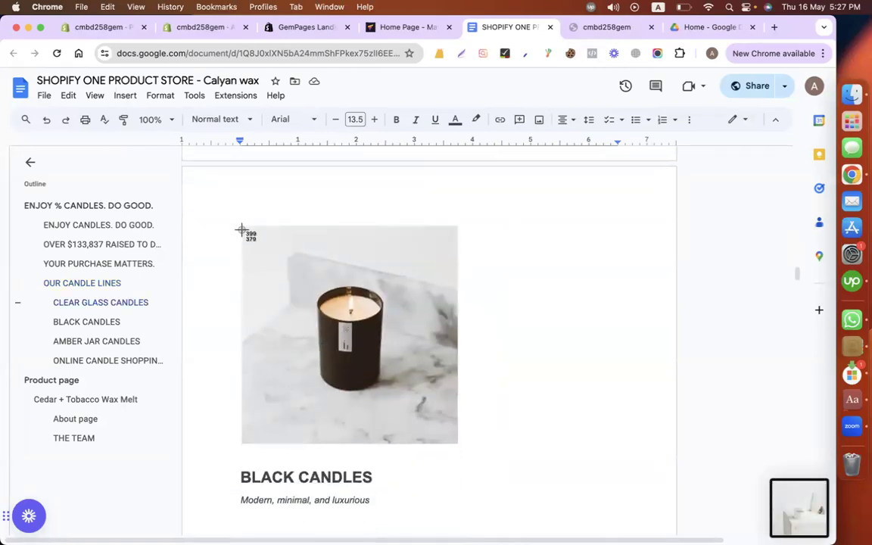
pyautogui.moveTo(242, 225); pyautogui.dragTo(455, 443)
pyautogui.scroll(-10, 455, 443)
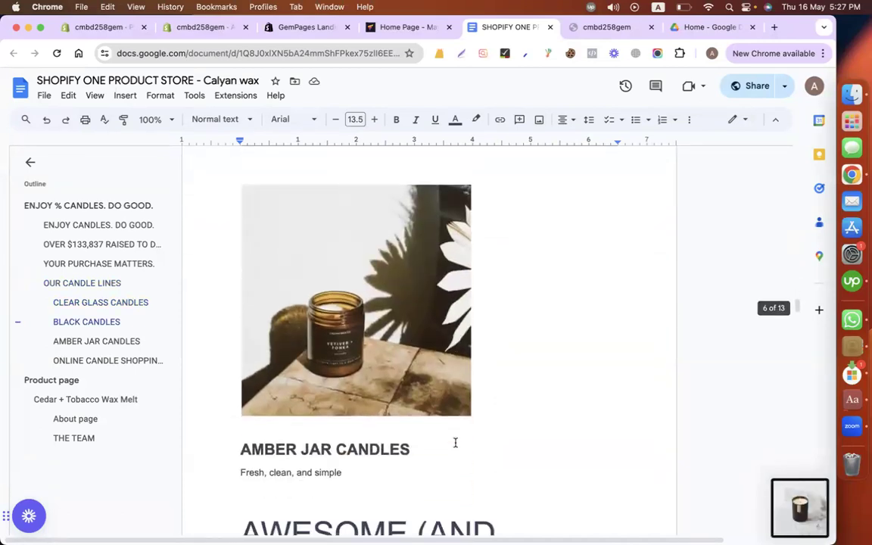
pyautogui.moveTo(242, 187); pyautogui.dragTo(469, 416)
pyautogui.moveTo(468, 416); pyautogui.dragTo(477, 419)
pyautogui.click(518, 331)
pyautogui.scroll(5, 518, 331)
pyautogui.scroll(5, 517, 331)
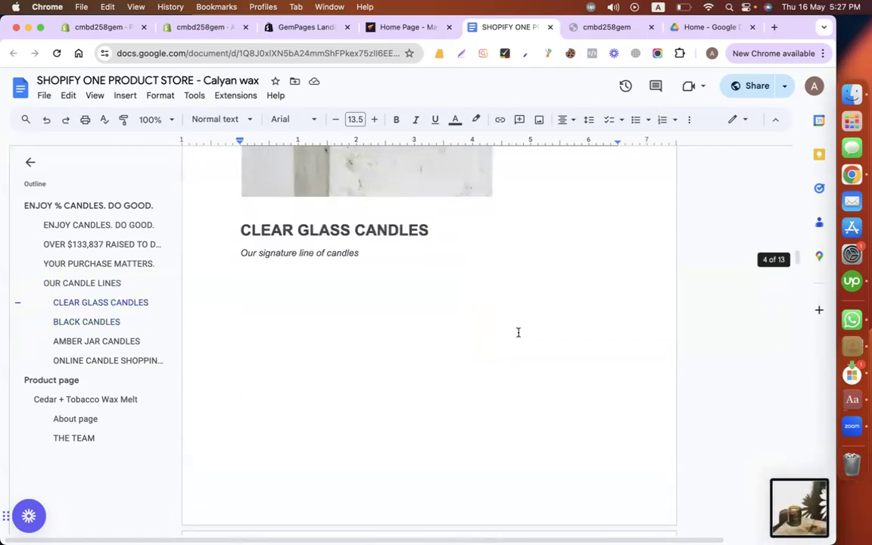
pyautogui.click(409, 28)
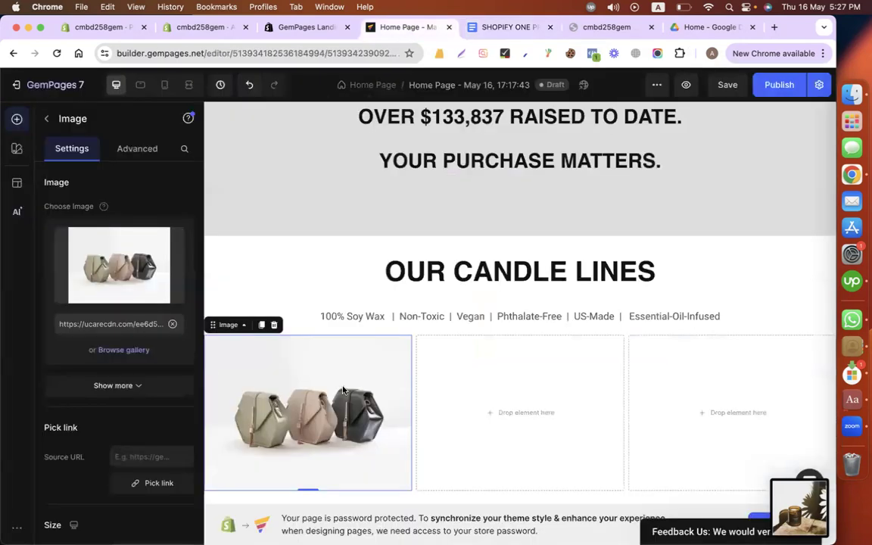
# Upload the 5.27.41 PM clear glass candle screenshot from the Desktop as the column image
pyautogui.click(107, 288)
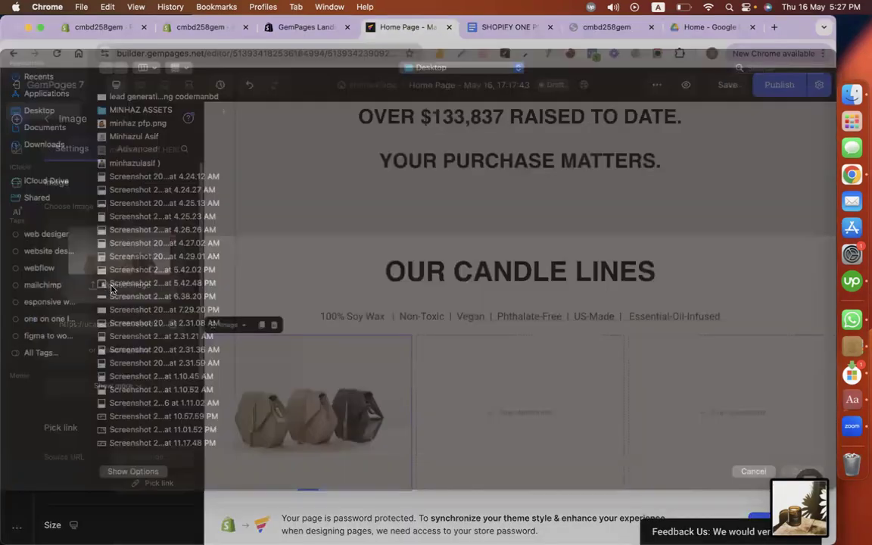
pyautogui.scroll(-15, 152, 287)
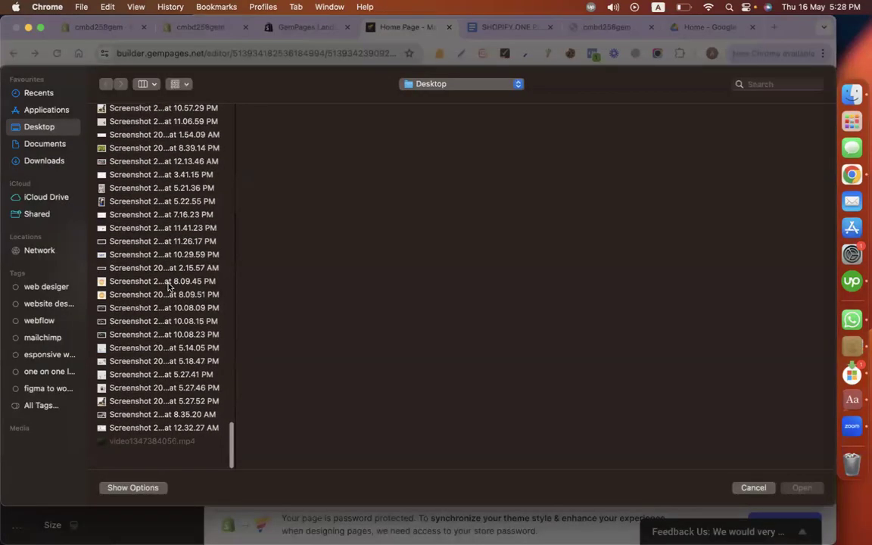
pyautogui.click(116, 378)
pyautogui.press('Down')
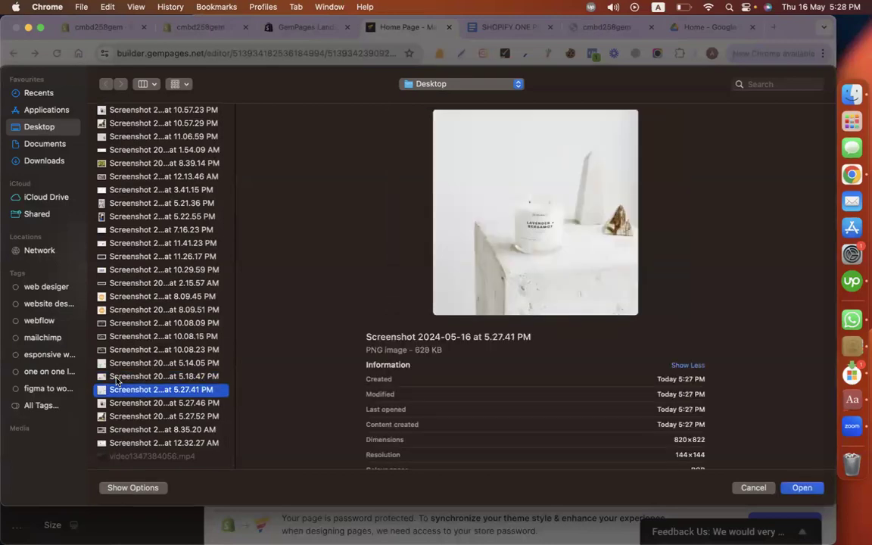
pyautogui.press('Down')
pyautogui.press('Down')
pyautogui.press('Up')
pyautogui.press('Up')
pyautogui.press('Return')
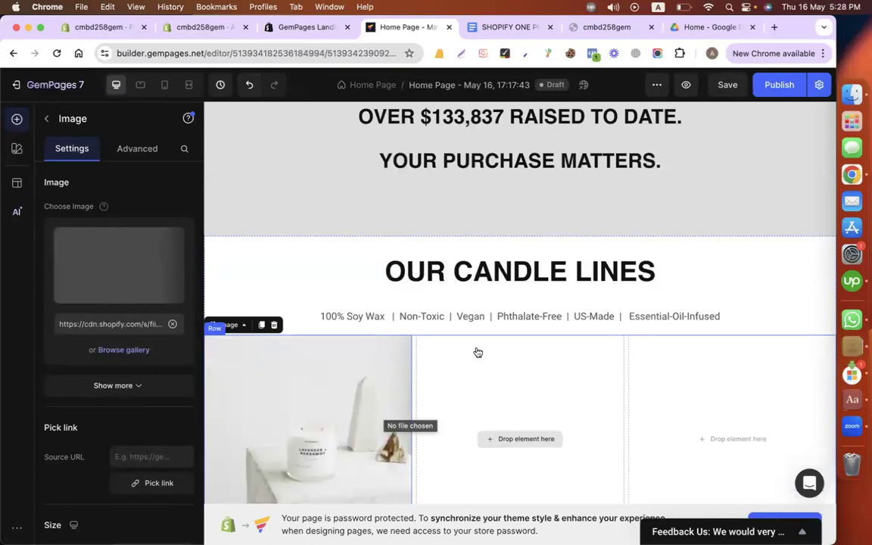
# Give the candle lines row 20 px inner padding on the left and right
pyautogui.scroll(-1, 477, 352)
pyautogui.scroll(-2, 478, 353)
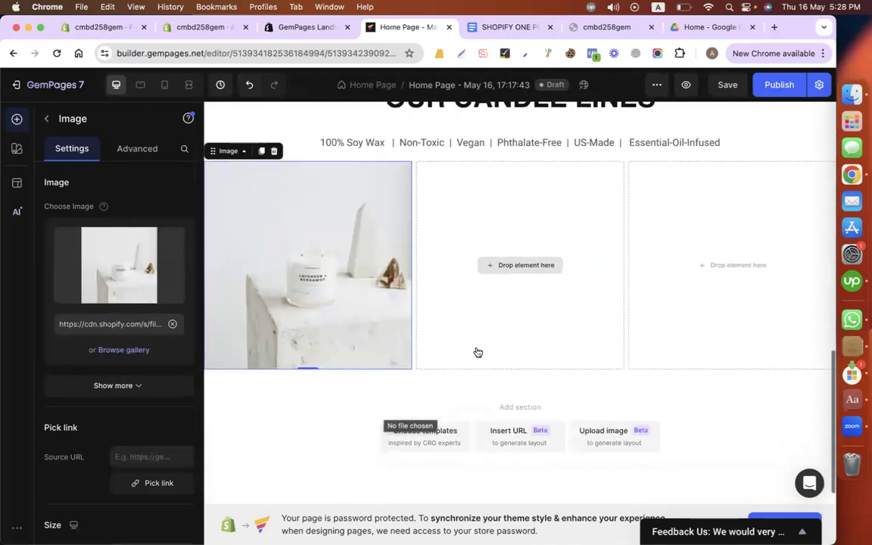
pyautogui.scroll(1, 477, 353)
pyautogui.click(446, 179)
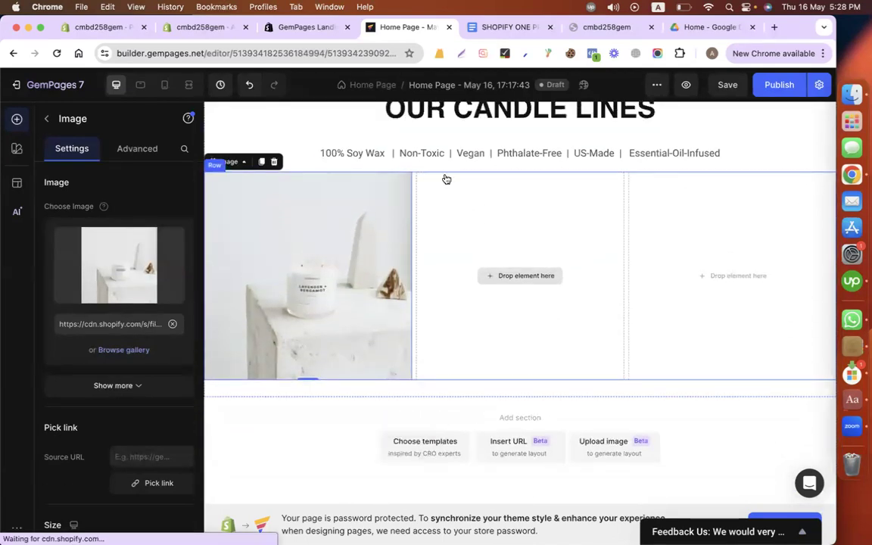
pyautogui.click(133, 149)
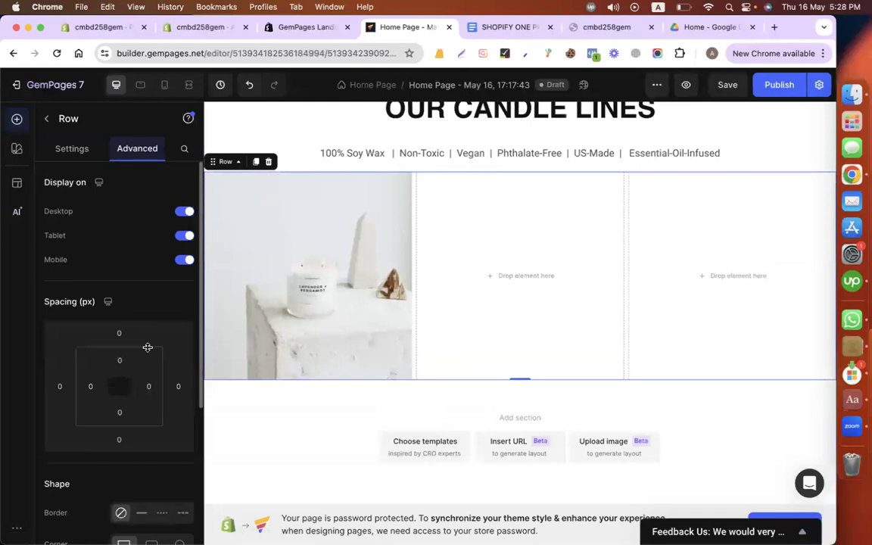
pyautogui.click(90, 386)
pyautogui.write('20')
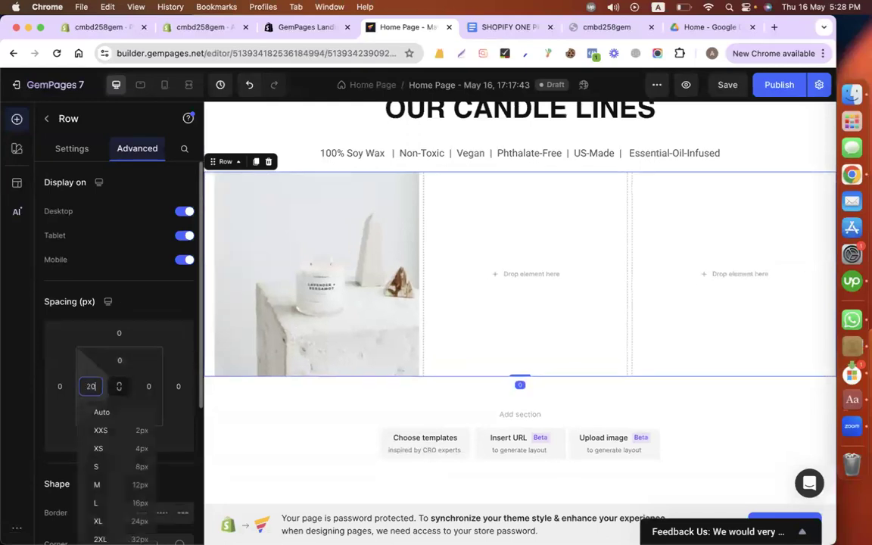
pyautogui.click(144, 387)
pyautogui.write('20')
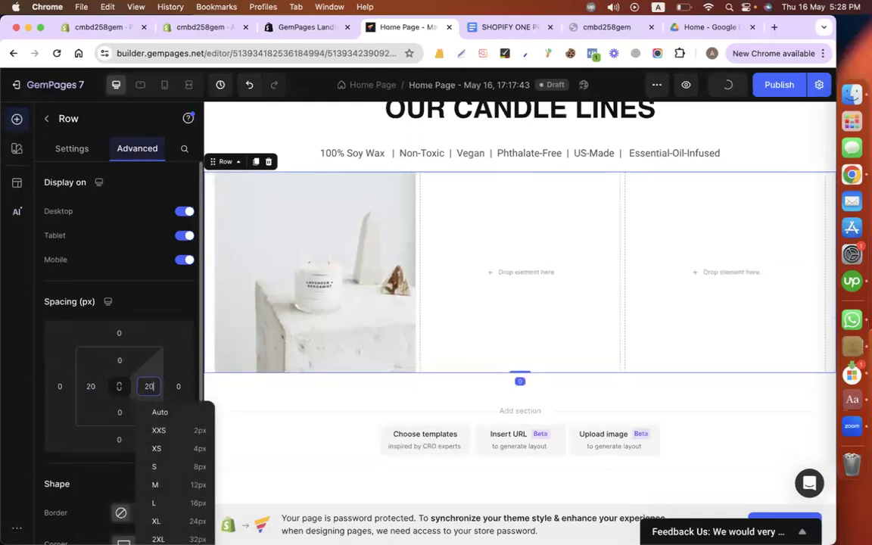
# Drag a Heading element under the candle image in the first column
pyautogui.click(250, 383)
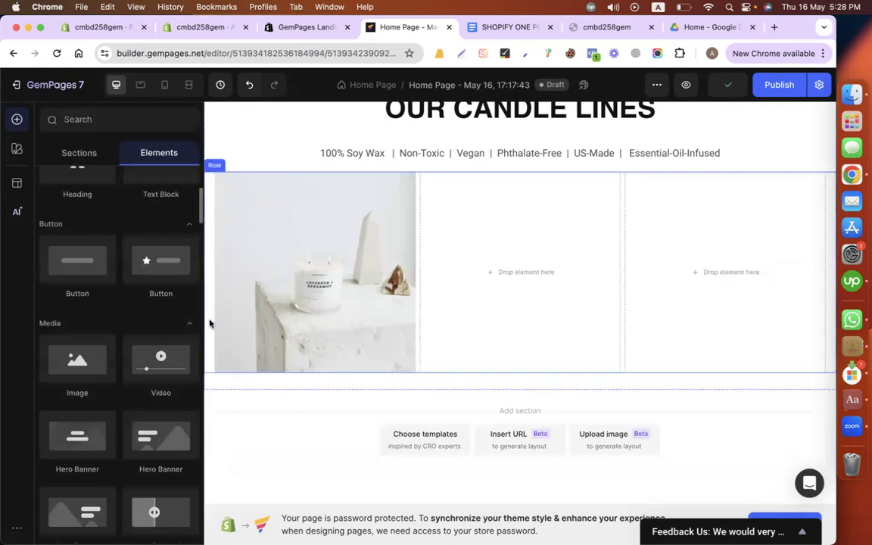
pyautogui.click(306, 325)
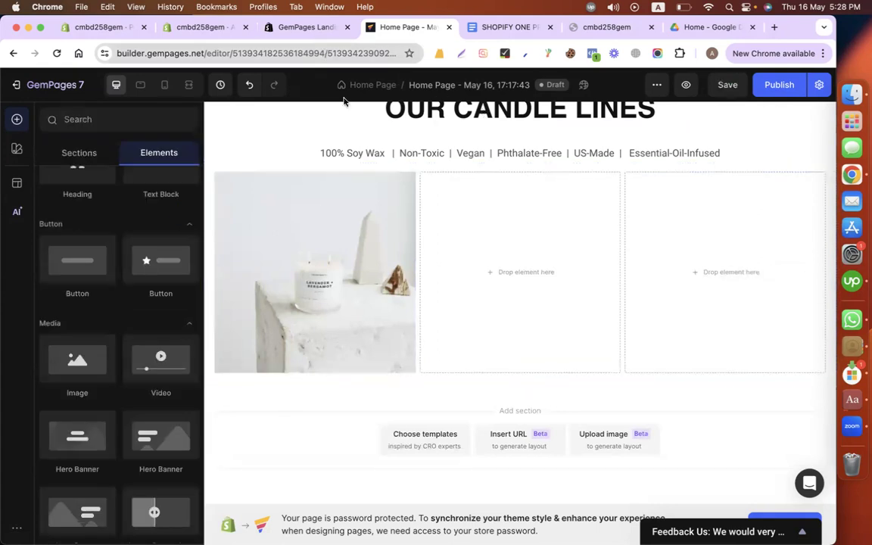
pyautogui.scroll(1, 408, 236)
pyautogui.scroll(-1, 408, 235)
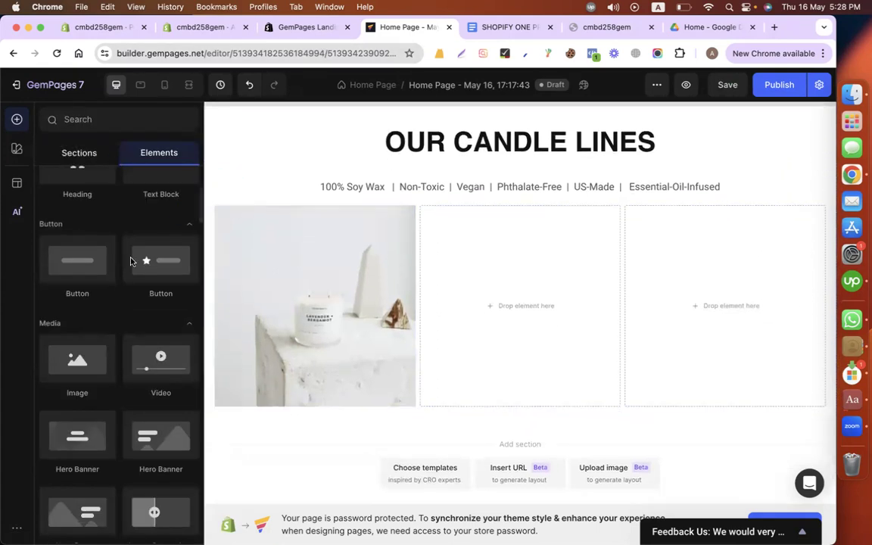
pyautogui.scroll(1, 140, 303)
pyautogui.moveTo(78, 227); pyautogui.dragTo(295, 403)
# Paste CLEAR GLASS CANDLES from the Google Doc over the heading placeholder
pyautogui.click(483, 26)
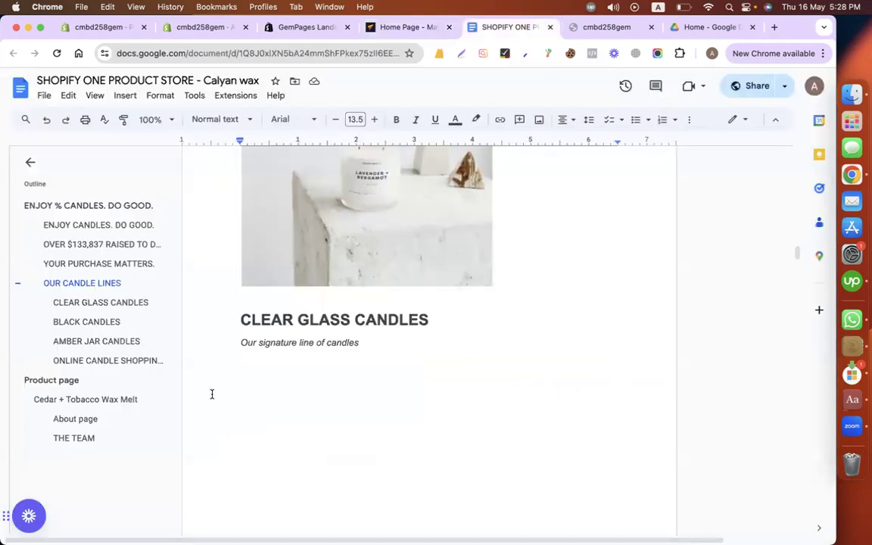
pyautogui.tripleClick(218, 323)
pyautogui.hotkey('ctrl', 'c')
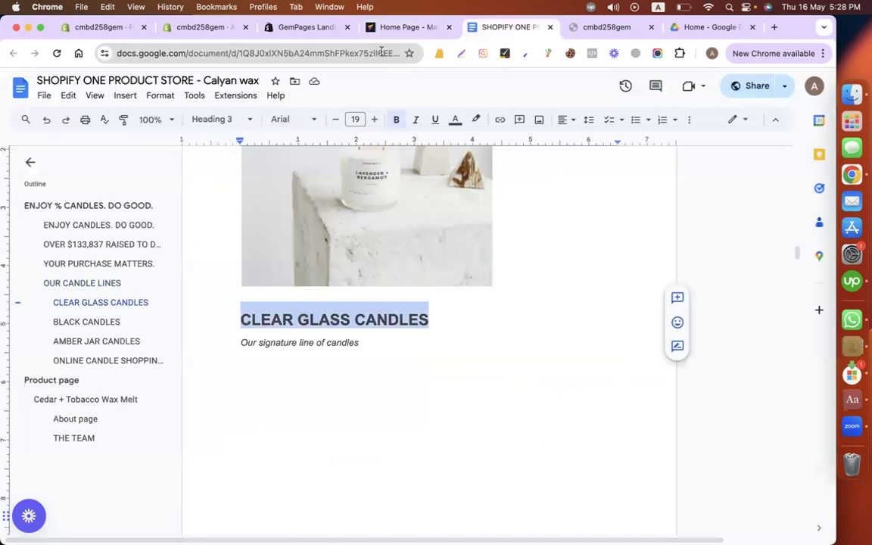
pyautogui.click(391, 27)
pyautogui.doubleClick(279, 438)
pyautogui.hotkey('ctrl', 'a')
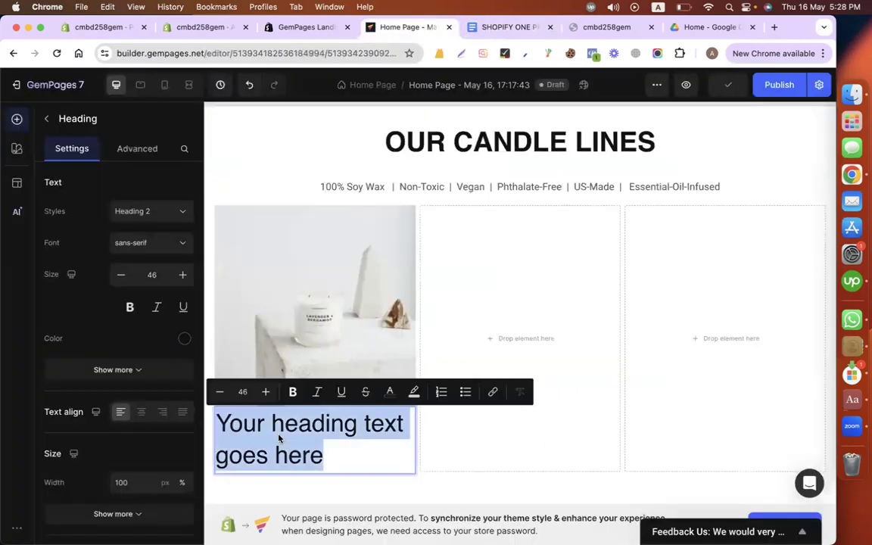
pyautogui.hotkey('ctrl', 'v')
# Style the heading as bold, centred Roboto at size 29
pyautogui.tripleClick(281, 443)
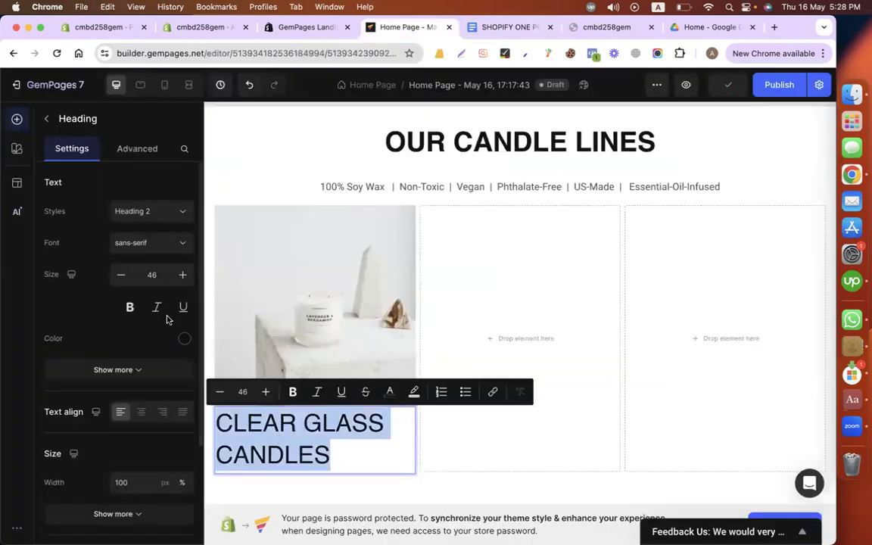
pyautogui.click(148, 274)
pyautogui.write('3')
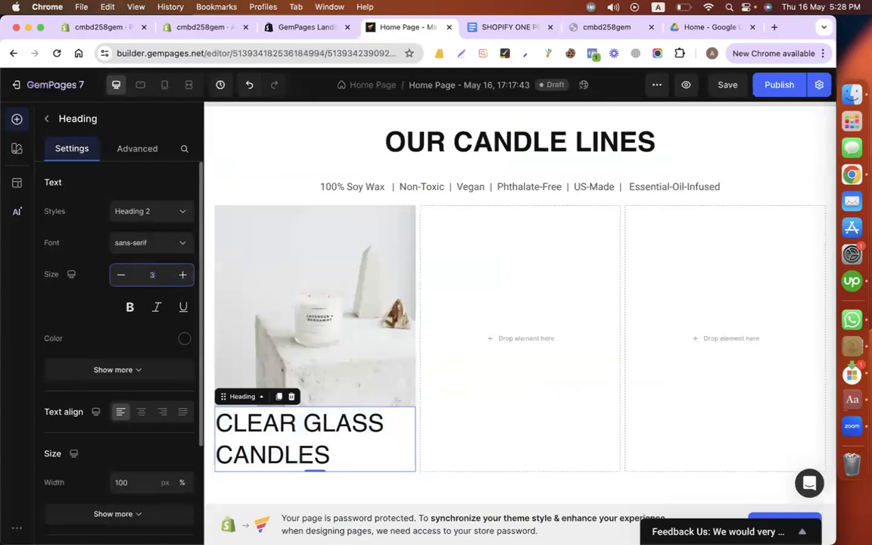
pyautogui.write('2')
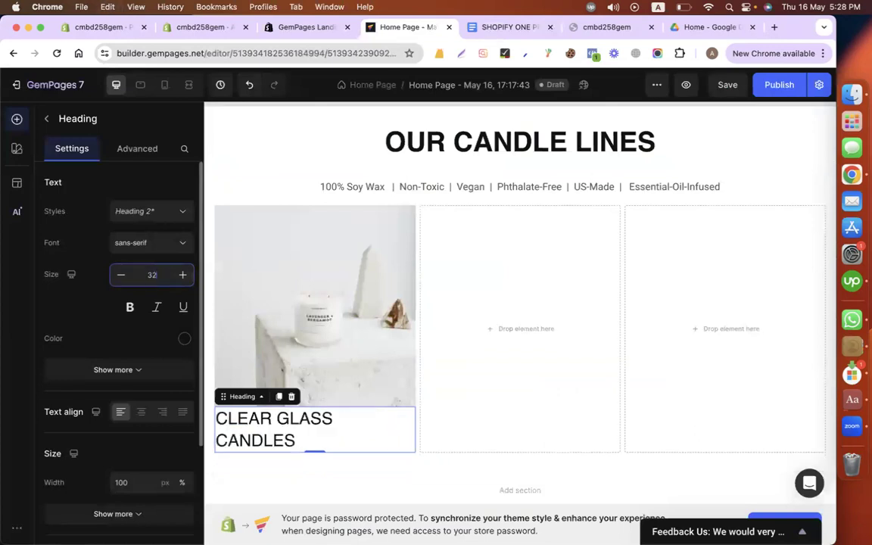
pyautogui.click(121, 275)
pyautogui.click(121, 275)
pyautogui.click(121, 275)
pyautogui.click(142, 415)
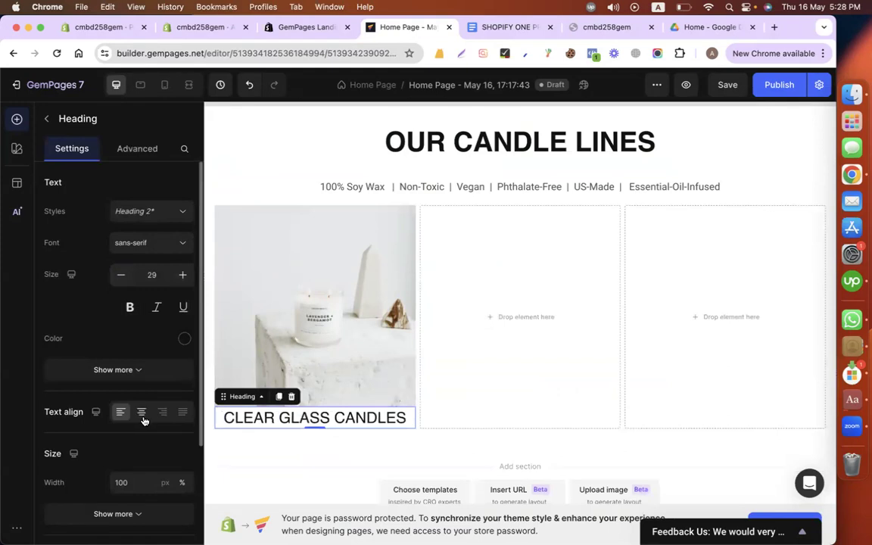
pyautogui.click(130, 308)
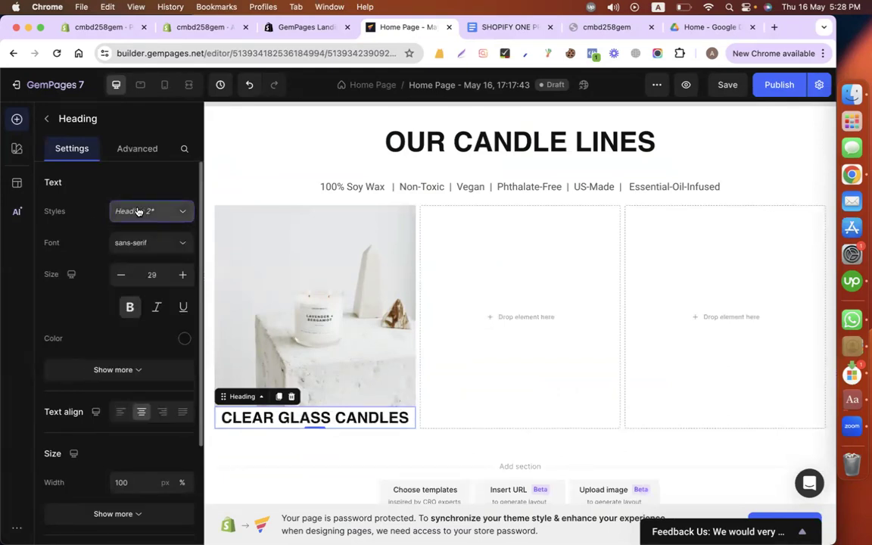
pyautogui.click(133, 243)
pyautogui.click(115, 354)
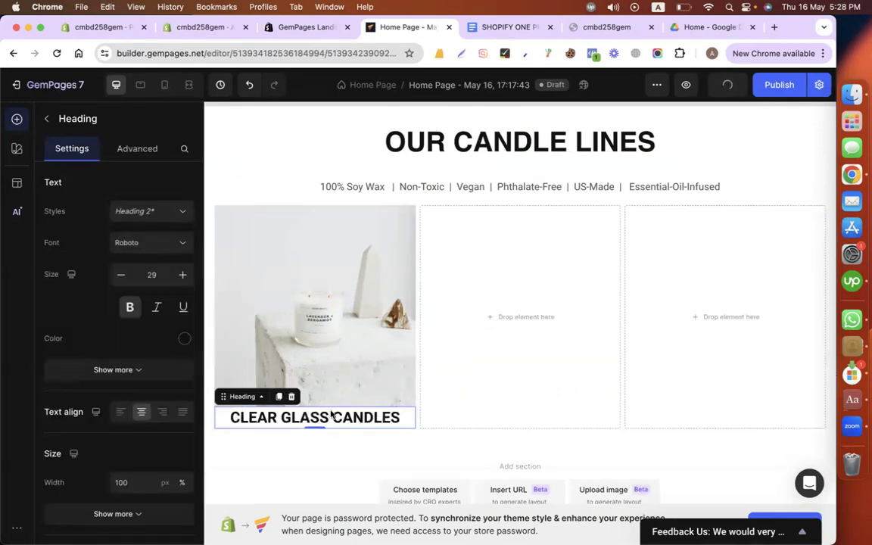
# Give the heading 20 px inner top padding
pyautogui.click(137, 148)
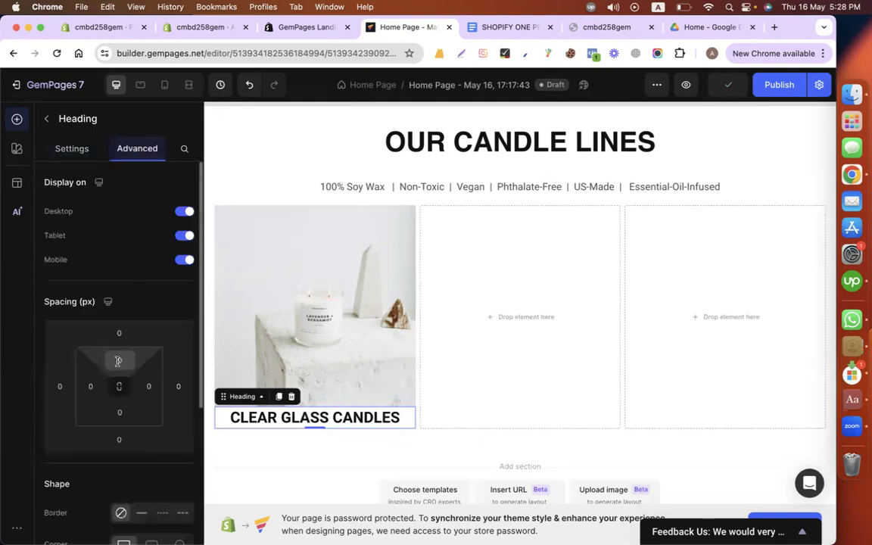
pyautogui.click(118, 361)
pyautogui.write('20')
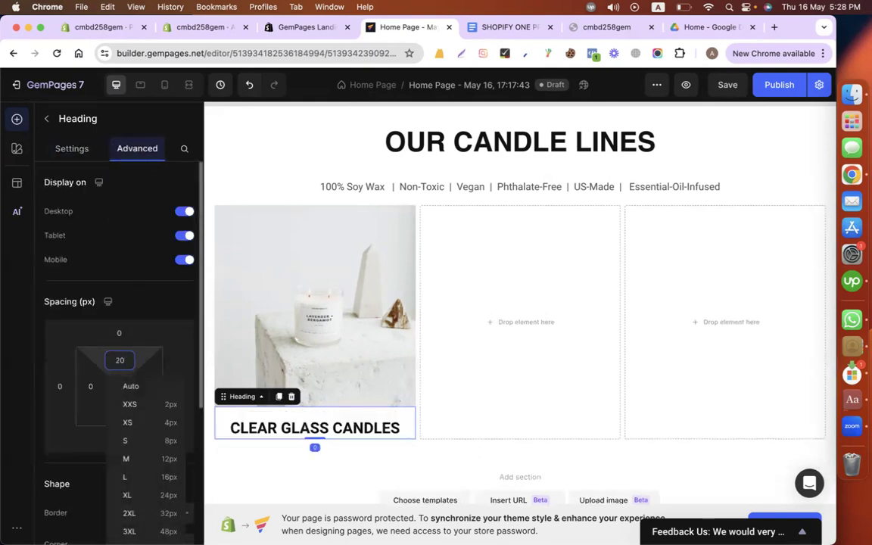
pyautogui.click(516, 31)
pyautogui.scroll(-1, 272, 297)
# Add a Text Block under CLEAR GLASS CANDLES reading 'Our signature line of candles'
pyautogui.tripleClick(225, 298)
pyautogui.press('cmd+c')
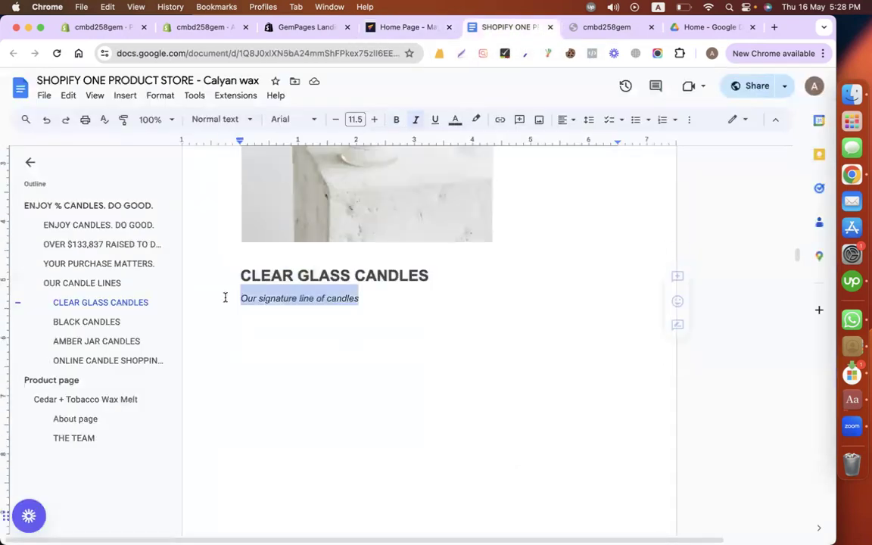
pyautogui.click(401, 29)
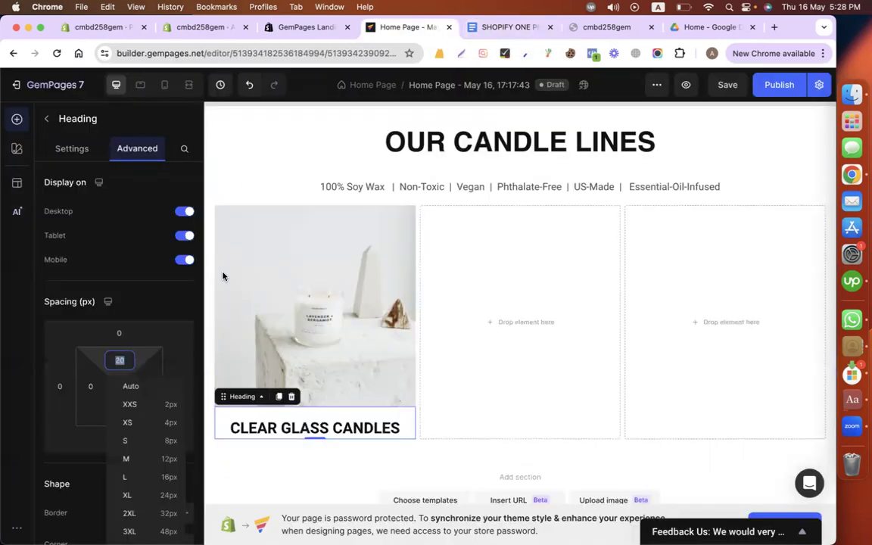
pyautogui.click(43, 119)
pyautogui.moveTo(161, 252); pyautogui.dragTo(310, 325)
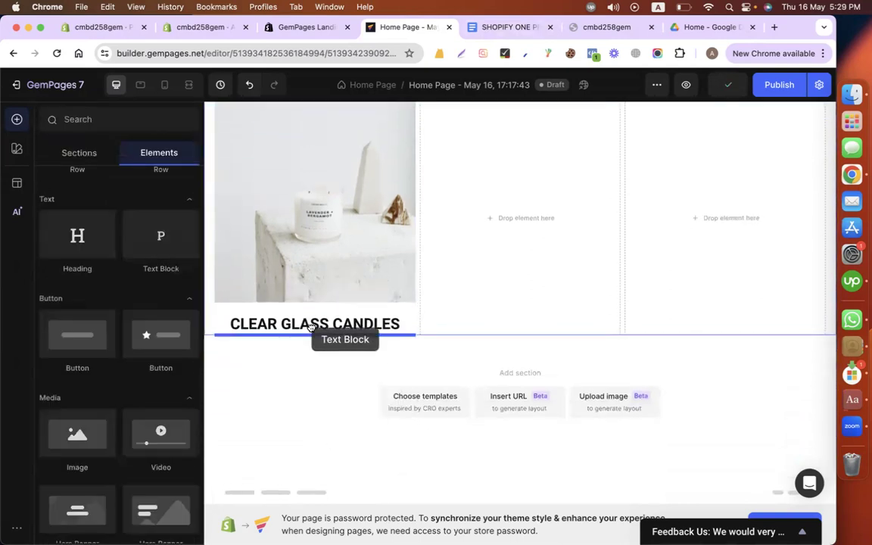
pyautogui.moveTo(309, 364); pyautogui.dragTo(310, 363)
pyautogui.tripleClick(309, 363)
pyautogui.press('cmd+v')
# Make the subtitle centred, italic Roboto at 18 px
pyautogui.press('cmd+a')
pyautogui.click(142, 412)
pyautogui.click(156, 310)
pyautogui.click(138, 243)
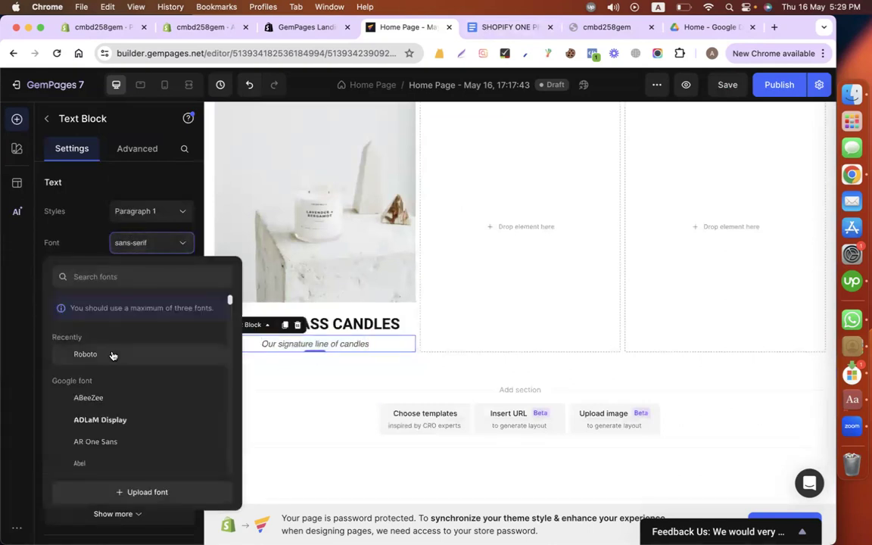
pyautogui.click(112, 355)
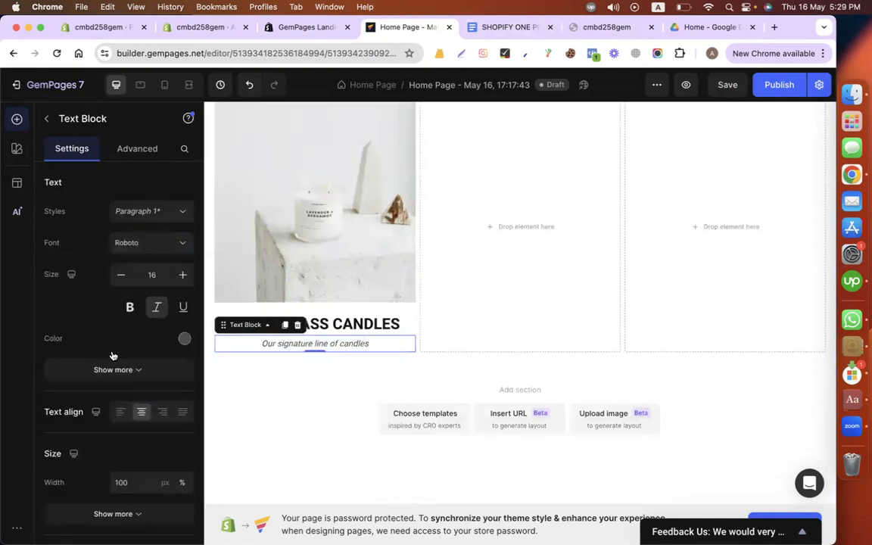
pyautogui.click(181, 275)
pyautogui.click(181, 275)
pyautogui.click(345, 427)
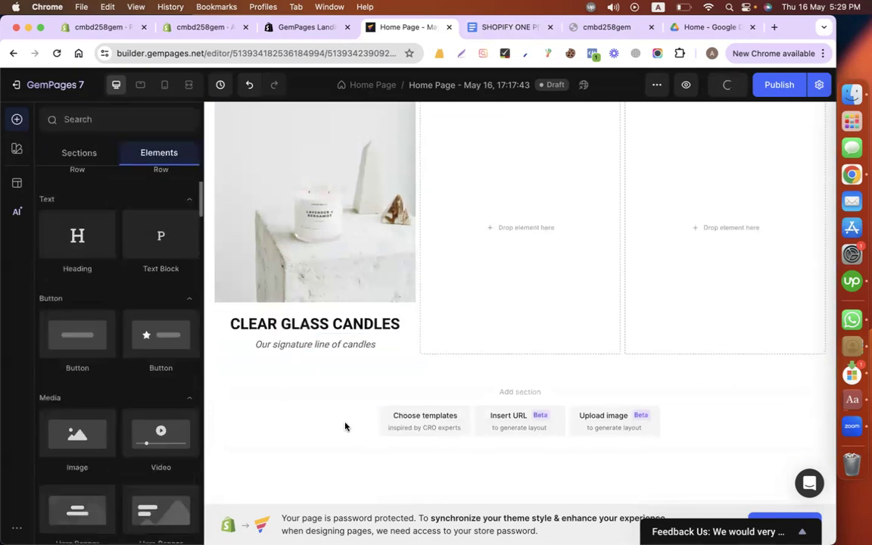
pyautogui.scroll(2, 345, 427)
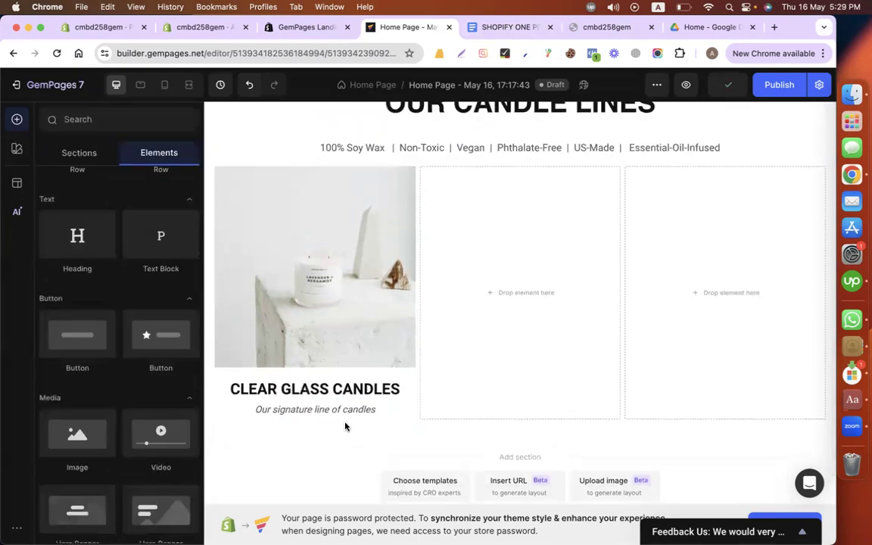
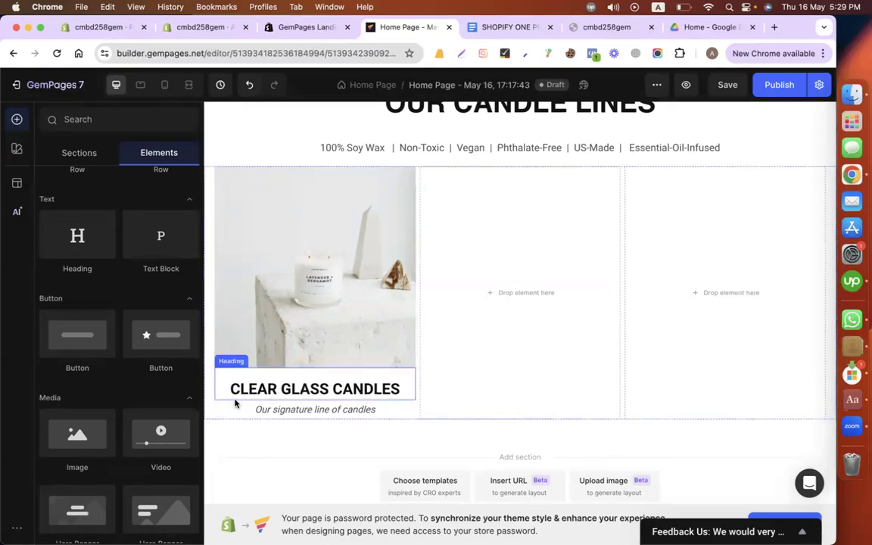
# Duplicate the candle image, CLEAR GLASS CANDLES heading and subtitle into the middle column
pyautogui.click(225, 182)
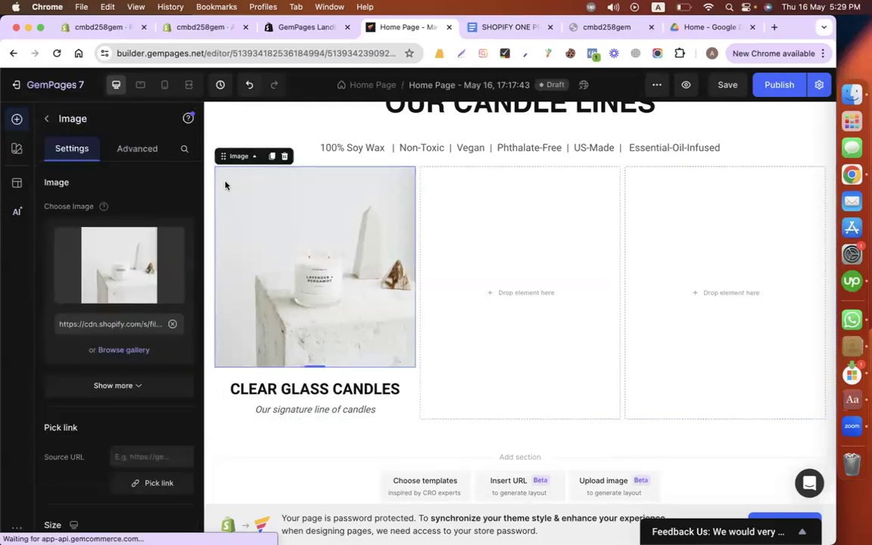
pyautogui.click(209, 176)
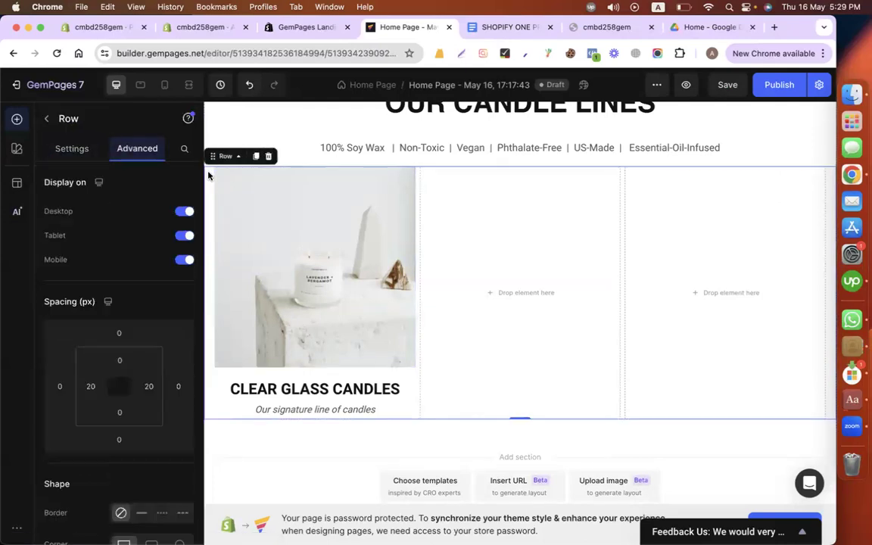
pyautogui.click(312, 273)
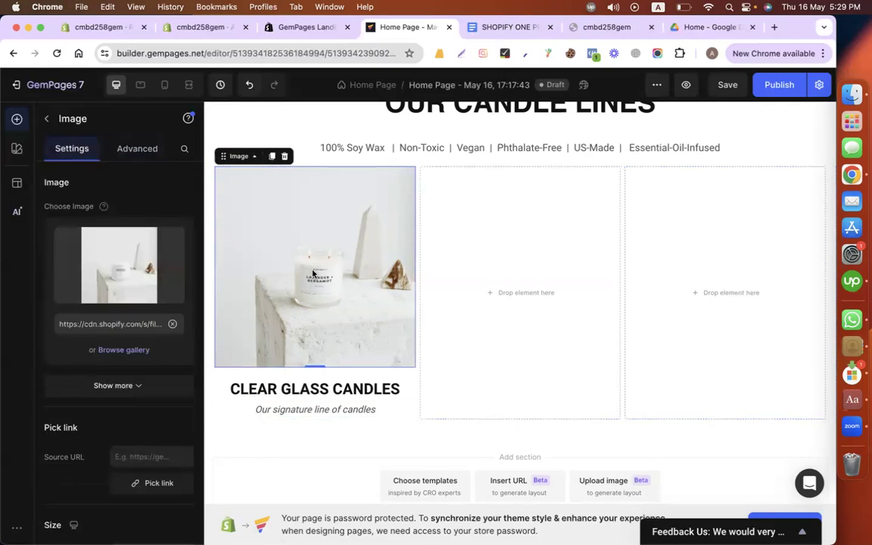
pyautogui.rightClick(312, 273)
pyautogui.click(319, 342)
pyautogui.moveTo(317, 300); pyautogui.dragTo(498, 221)
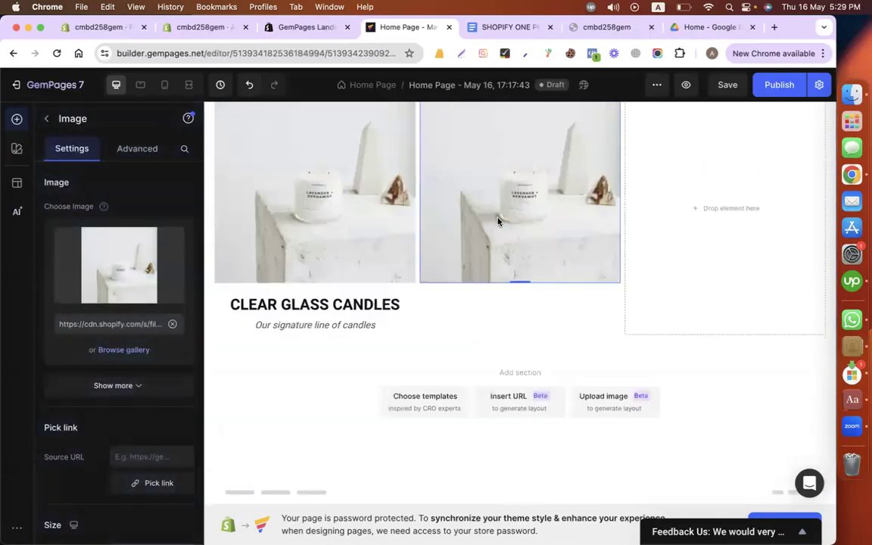
pyautogui.scroll(1, 376, 289)
pyautogui.rightClick(291, 343)
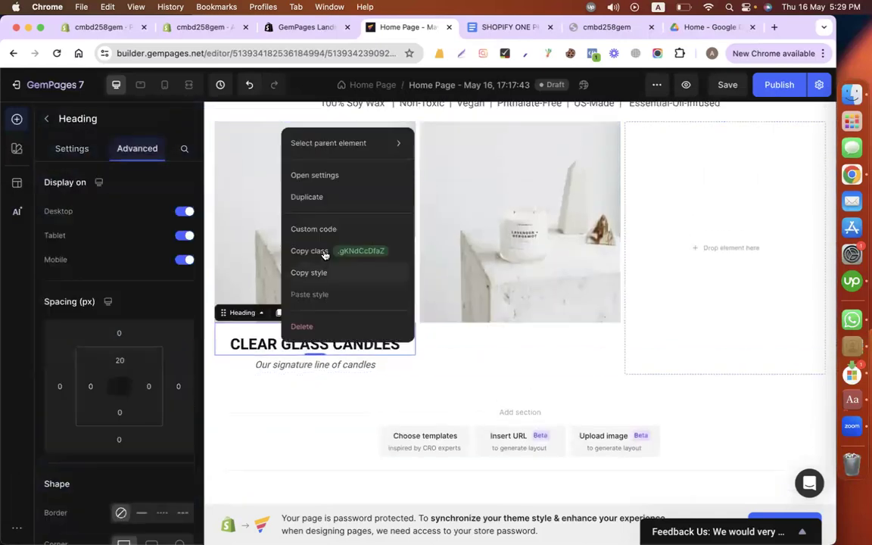
pyautogui.click(312, 197)
pyautogui.moveTo(353, 376); pyautogui.dragTo(495, 350)
pyautogui.rightClick(287, 371)
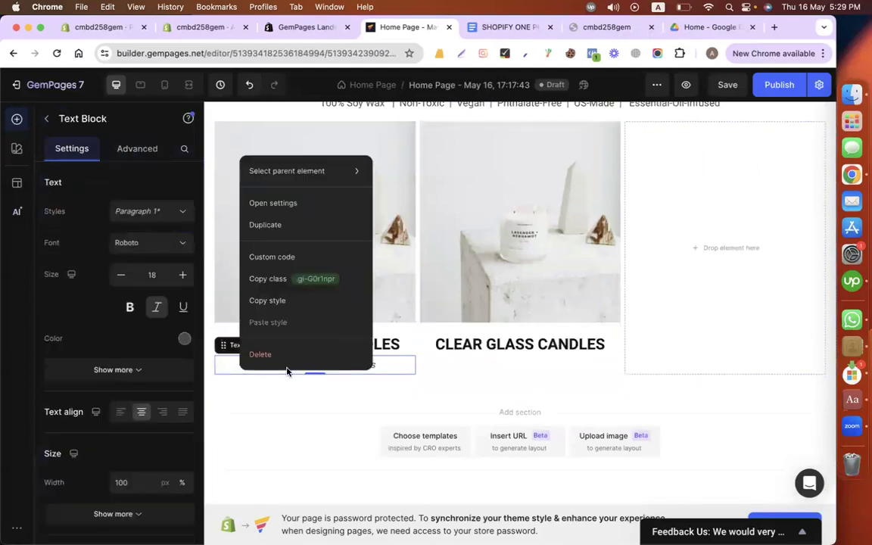
pyautogui.click(267, 225)
pyautogui.moveTo(343, 386); pyautogui.dragTo(492, 371)
pyautogui.scroll(2, 583, 276)
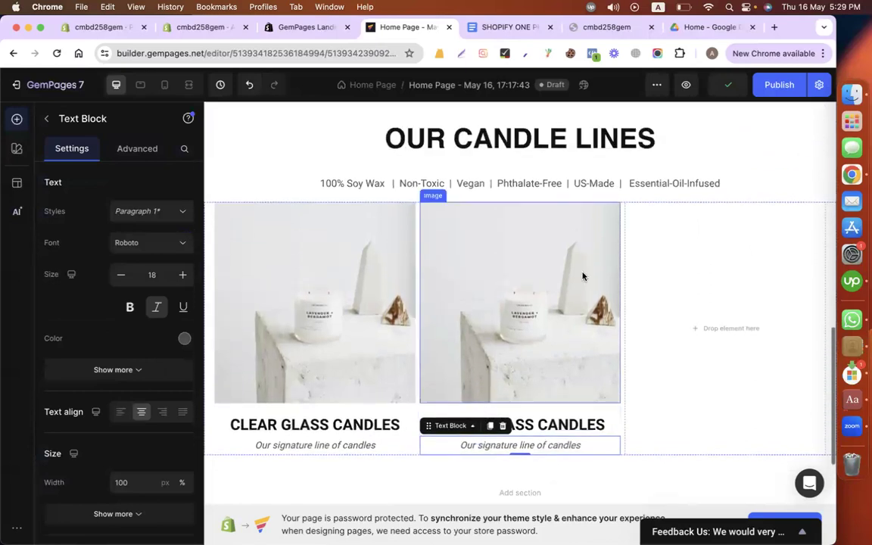
# Duplicate the middle image, heading and subtitle into the right column
pyautogui.rightClick(539, 282)
pyautogui.click(565, 344)
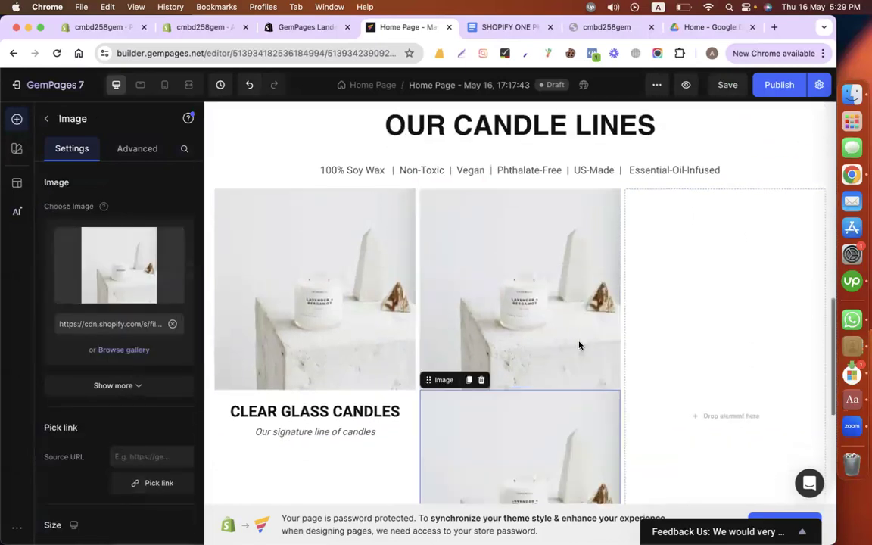
pyautogui.scroll(-3, 536, 315)
pyautogui.scroll(3, 537, 315)
pyautogui.moveTo(515, 342); pyautogui.dragTo(645, 254)
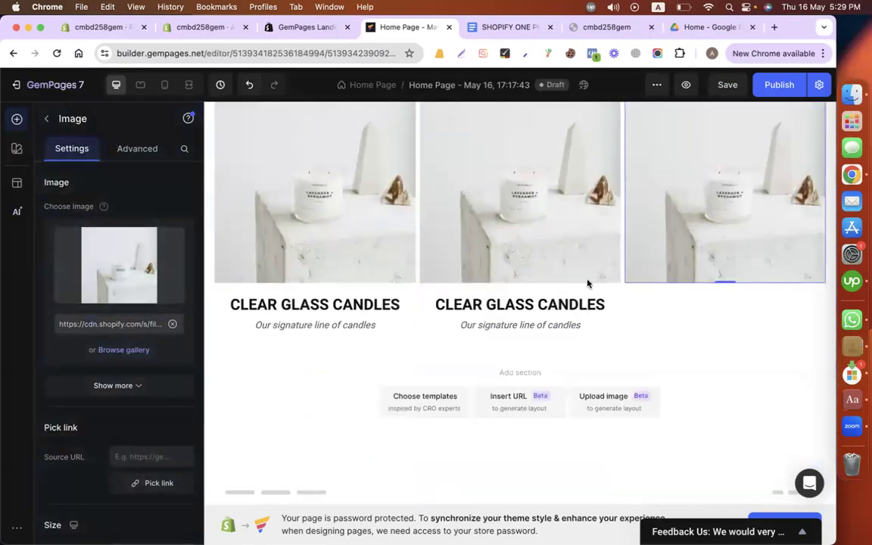
pyautogui.scroll(1, 485, 350)
pyautogui.rightClick(488, 352)
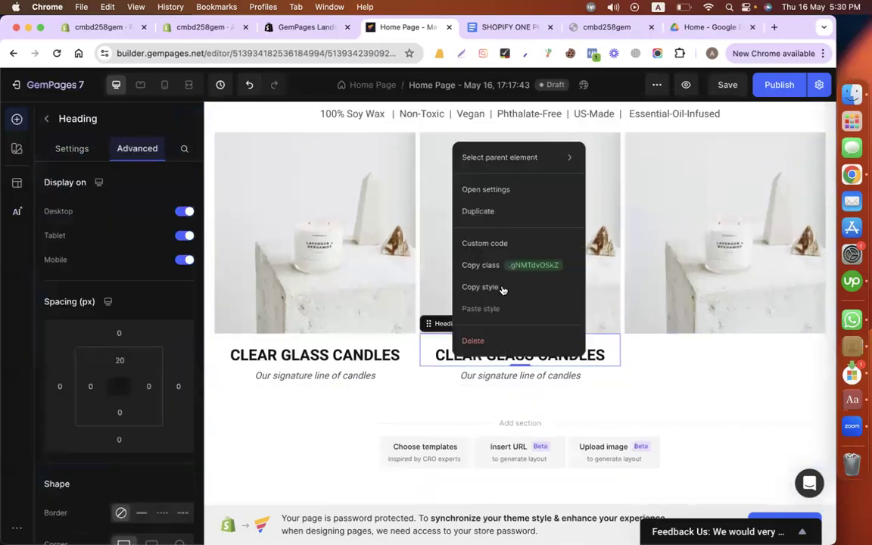
pyautogui.click(496, 212)
pyautogui.moveTo(563, 383); pyautogui.dragTo(666, 356)
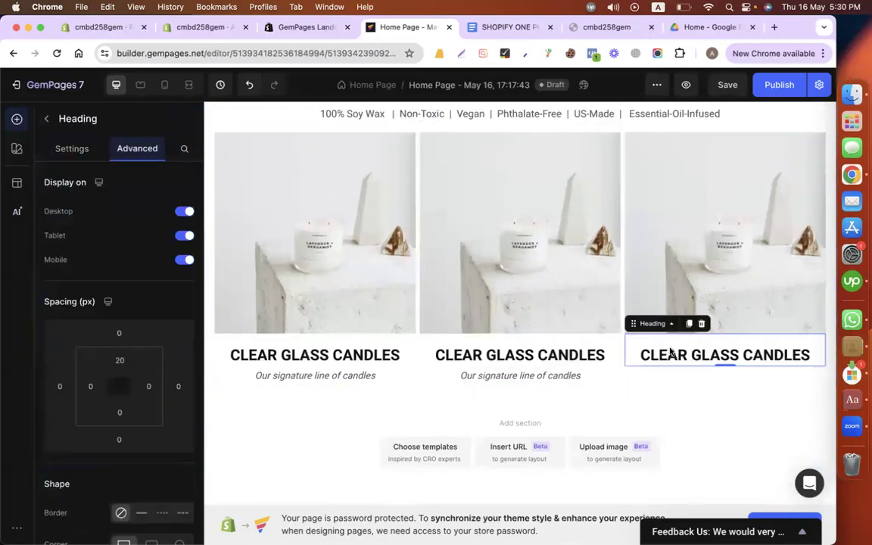
pyautogui.rightClick(529, 379)
pyautogui.click(515, 236)
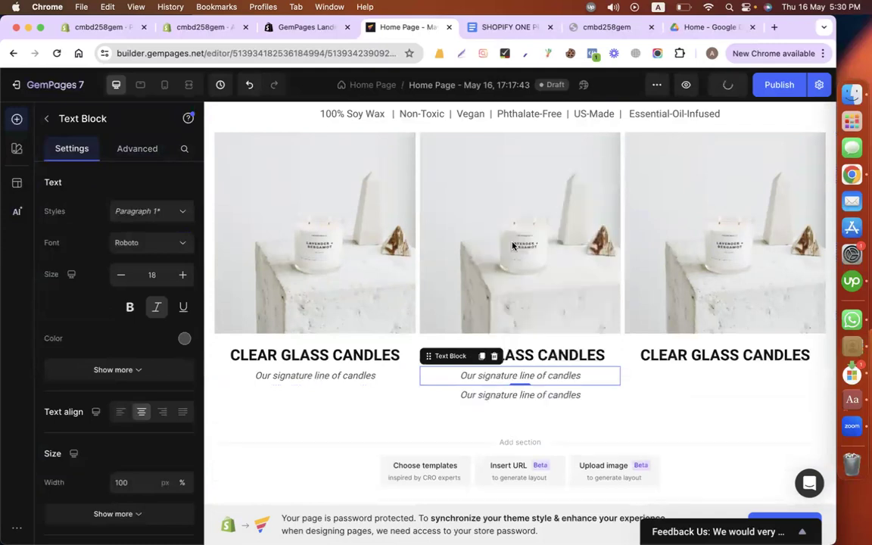
pyautogui.moveTo(585, 399)
pyautogui.mouseDown()
pyautogui.moveTo(668, 406)
pyautogui.moveTo(685, 388)
pyautogui.mouseUp()
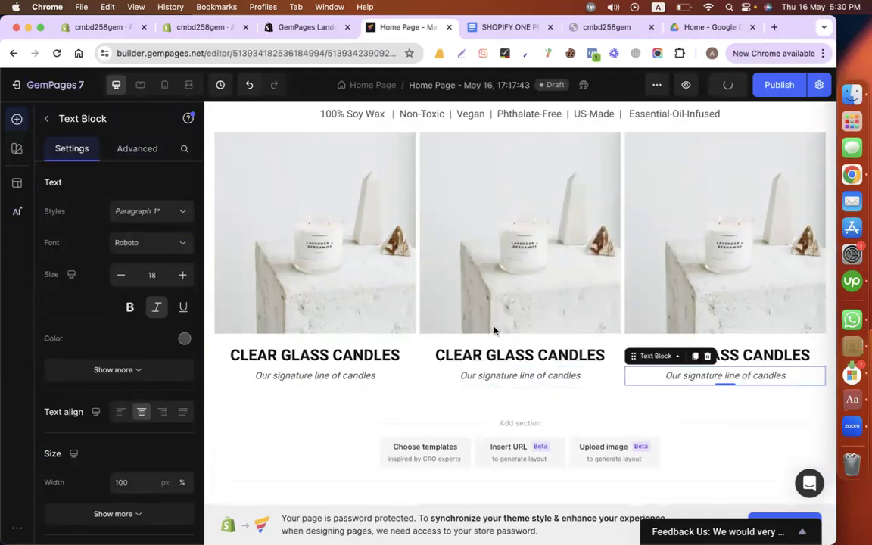
pyautogui.scroll(2, 485, 303)
# Replace the middle card's image with the black candle screenshot
pyautogui.click(459, 296)
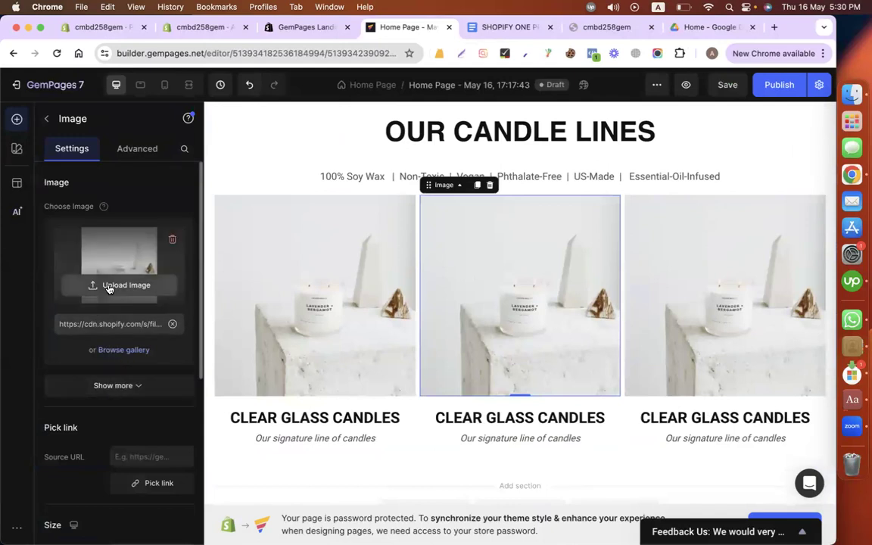
pyautogui.click(110, 286)
pyautogui.scroll(-15, 152, 233)
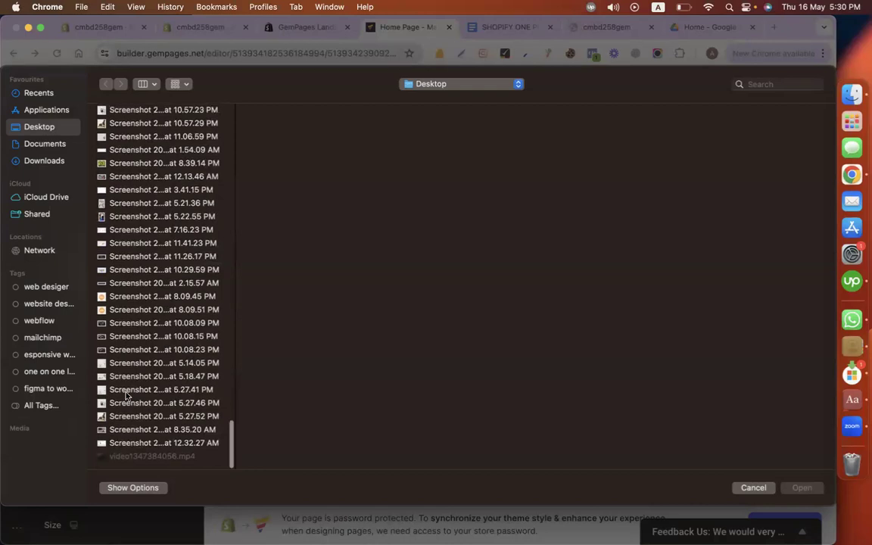
pyautogui.doubleClick(126, 406)
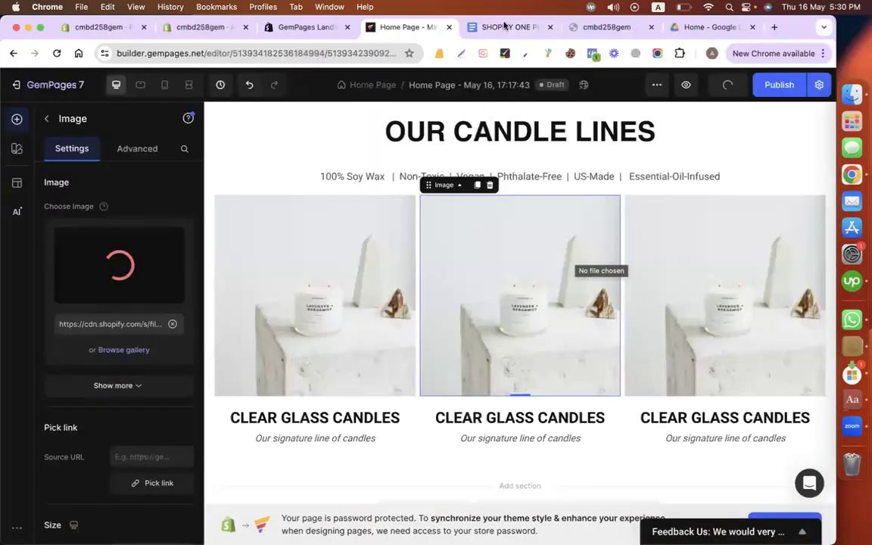
# Replace the middle heading with BLACK CANDLES copied from the product copy doc
pyautogui.click(503, 26)
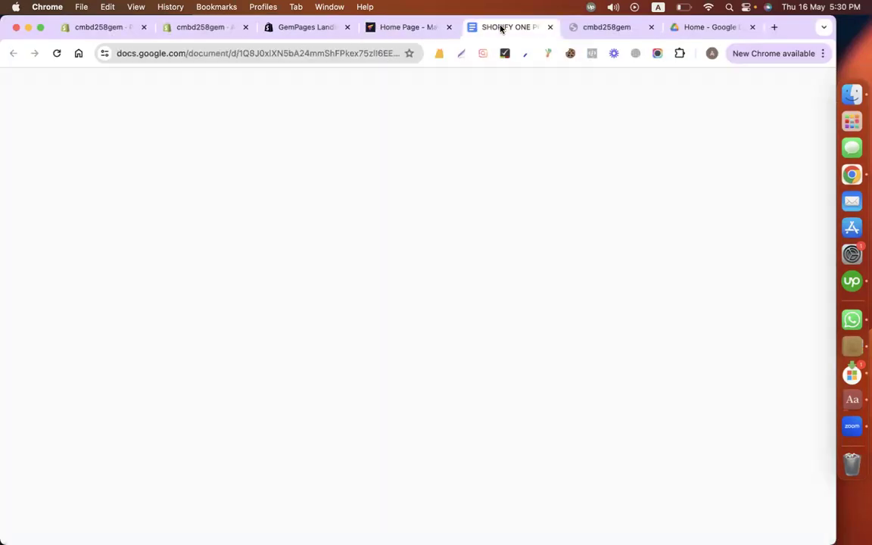
pyautogui.scroll(-5, 357, 380)
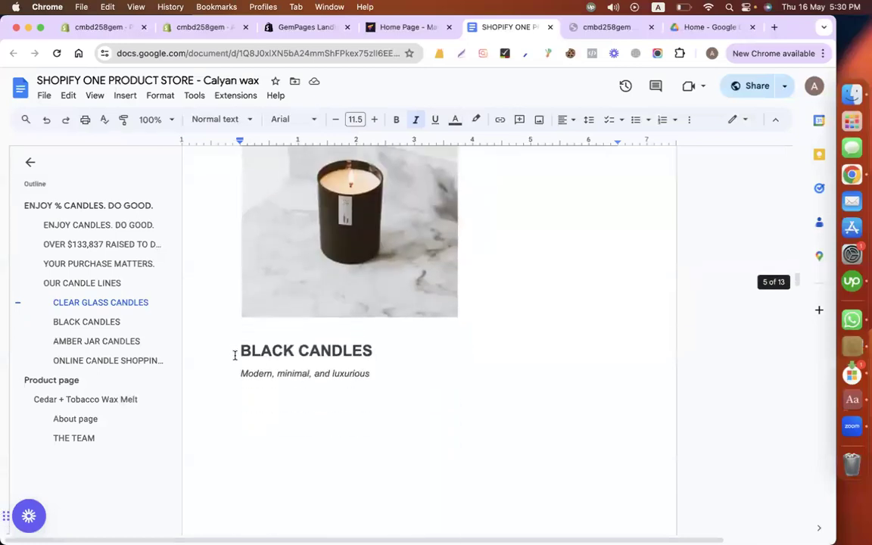
pyautogui.tripleClick(232, 353)
pyautogui.press('super+c')
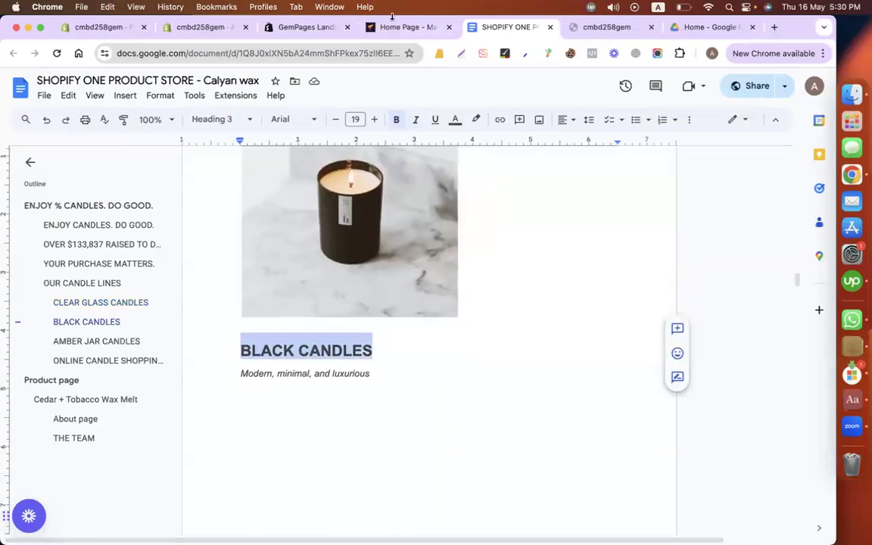
pyautogui.click(390, 27)
pyautogui.click(464, 424)
pyautogui.doubleClick(463, 424)
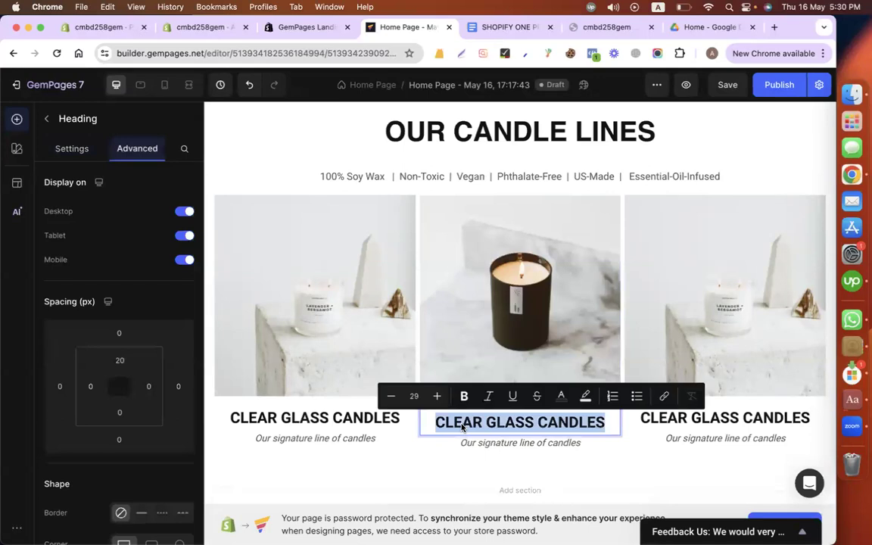
pyautogui.press('super+v')
# Replace the middle subtitle with 'Modern, minimal, and luxurious'
pyautogui.click(493, 29)
pyautogui.tripleClick(221, 368)
pyautogui.press('super+c')
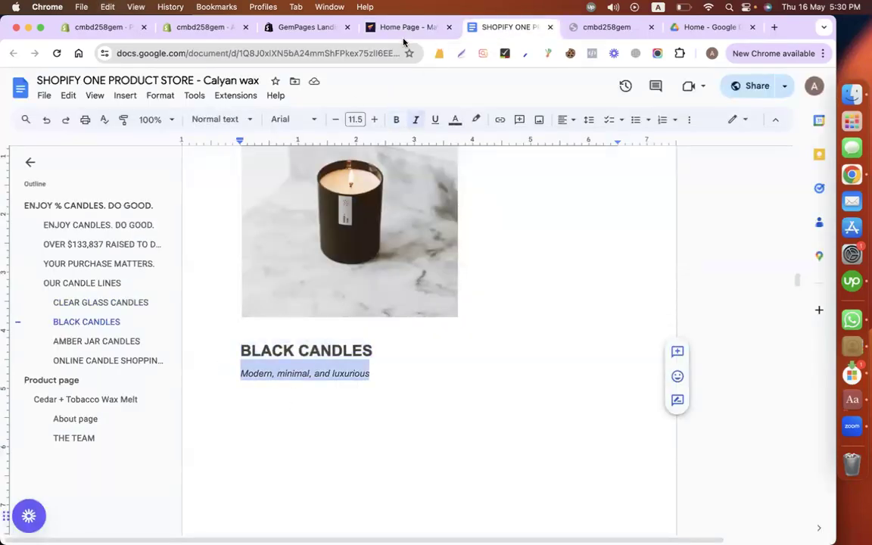
pyautogui.click(401, 27)
pyautogui.scroll(-2, 520, 302)
pyautogui.click(503, 392)
pyautogui.doubleClick(503, 391)
pyautogui.press('super+v')
# Replace the right card's image with the amber jar candle screenshot
pyautogui.click(697, 256)
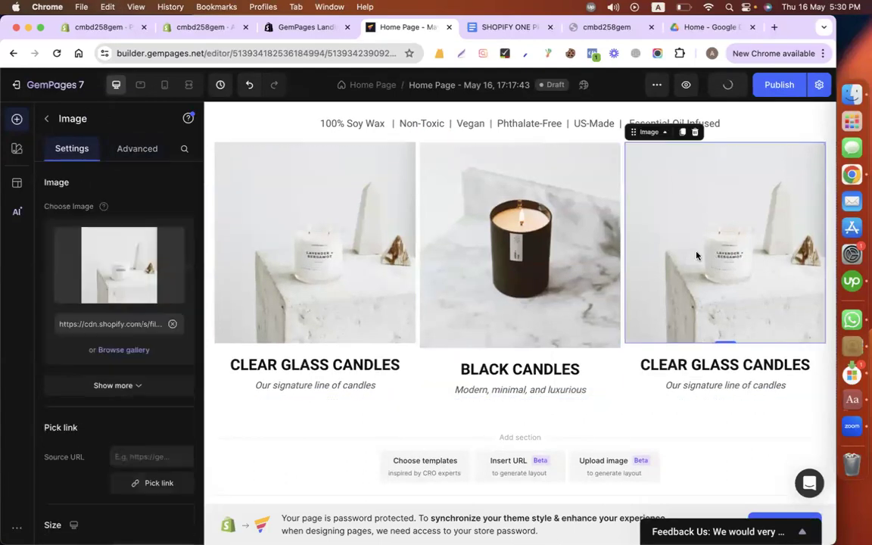
pyautogui.click(131, 282)
pyautogui.scroll(-10, 172, 333)
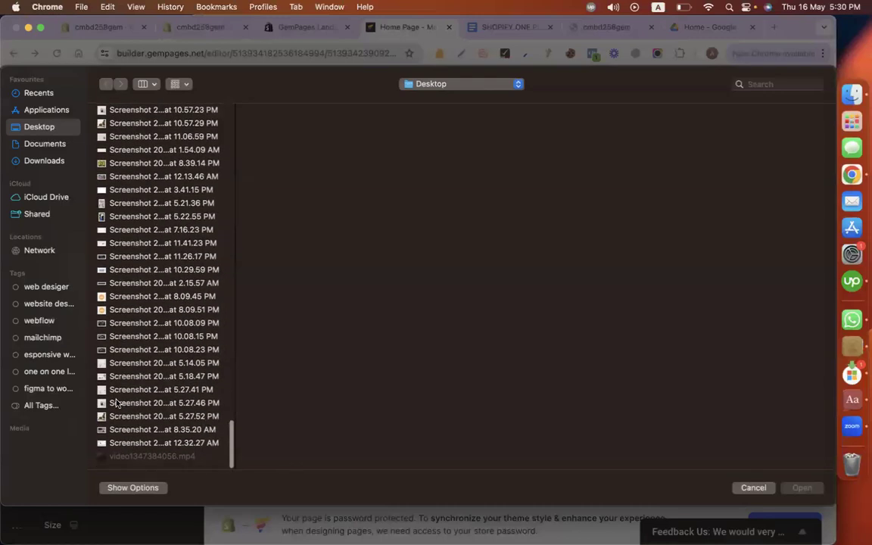
pyautogui.click(116, 403)
pyautogui.press('Down')
pyautogui.press('Return')
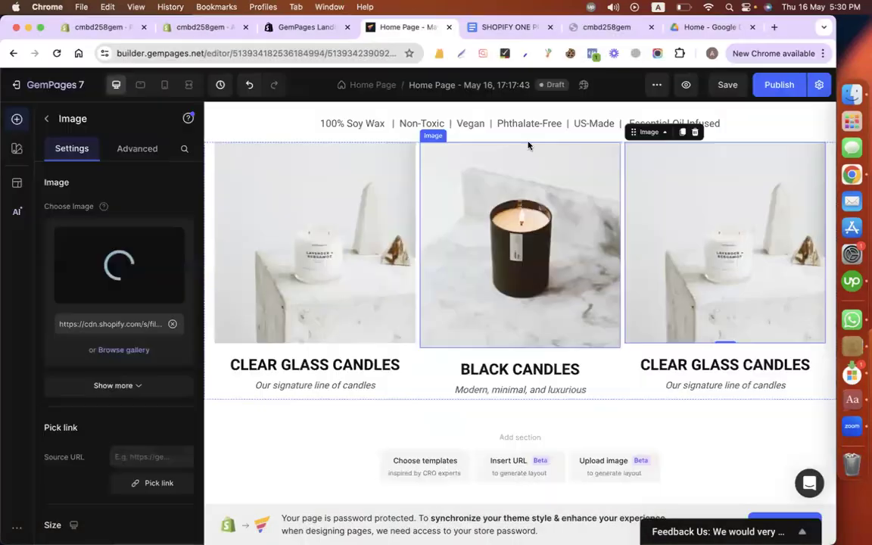
# Replace the right heading with AMBER JAR CANDLES copied from the product copy doc
pyautogui.click(510, 28)
pyautogui.scroll(-10, 479, 260)
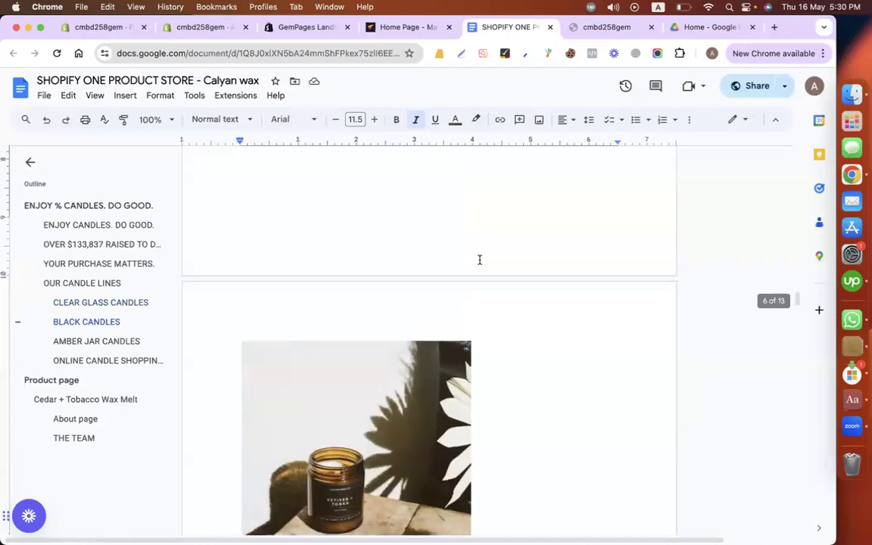
pyautogui.tripleClick(230, 288)
pyautogui.press('cmd+c')
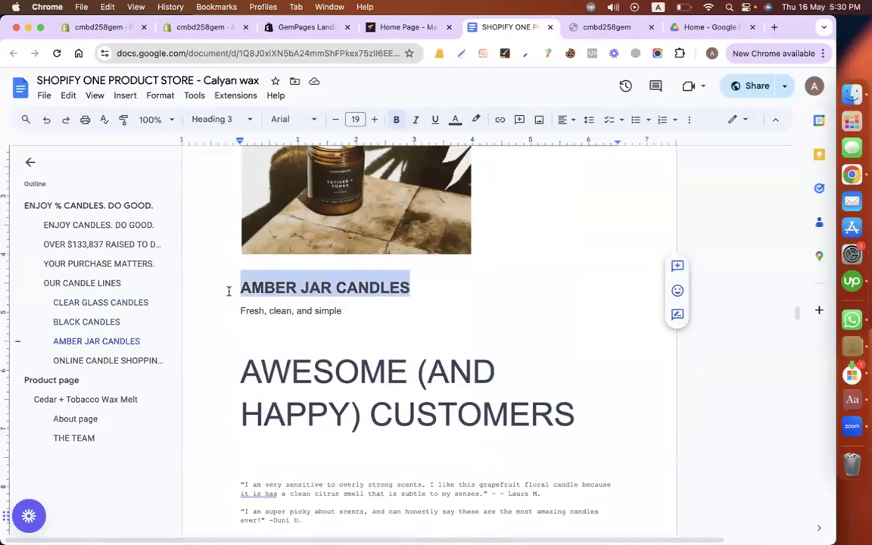
pyautogui.click(390, 29)
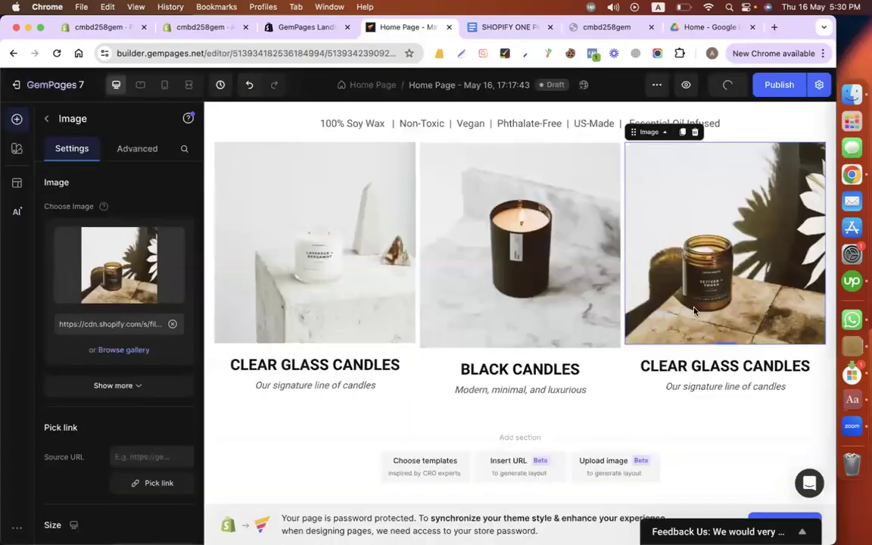
pyautogui.click(713, 370)
pyautogui.tripleClick(713, 369)
pyautogui.press('cmd+v')
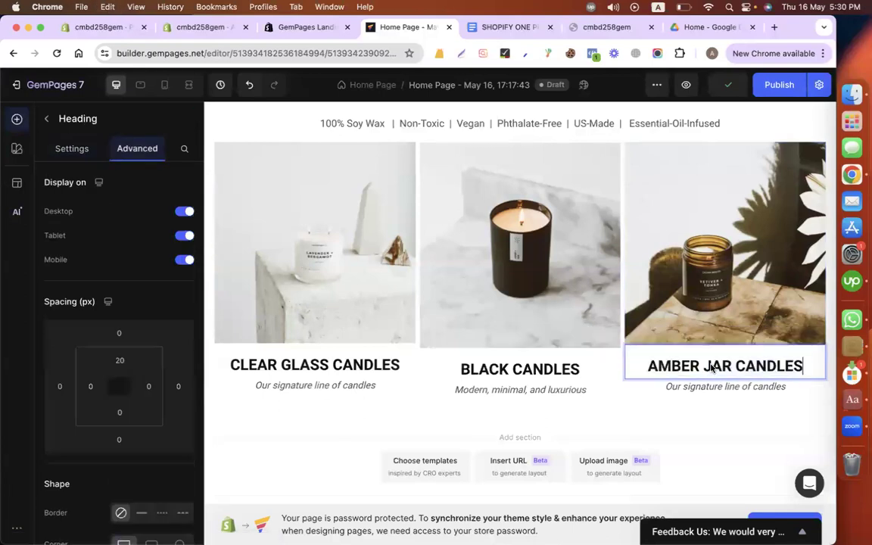
# Replace the right subtitle with 'Fresh, clean, and simple' and deselect it
pyautogui.click(485, 29)
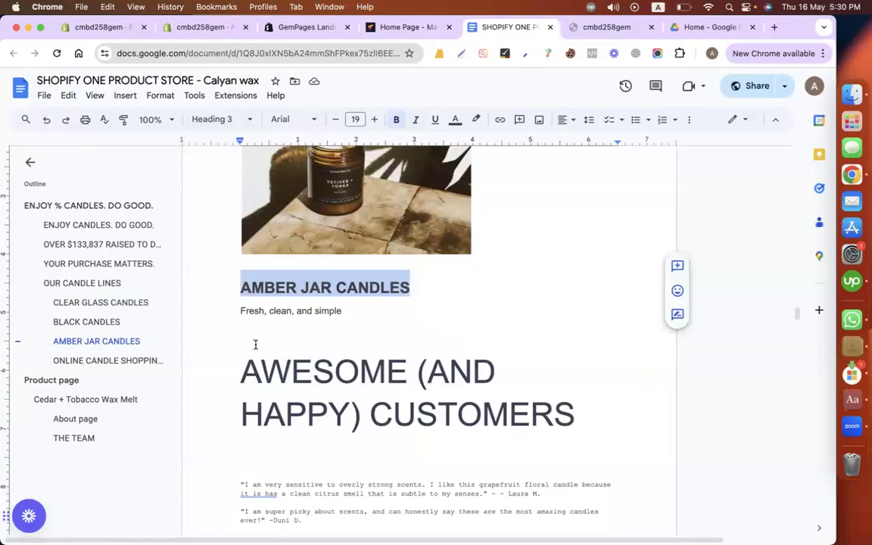
pyautogui.tripleClick(226, 313)
pyautogui.press('cmd+c')
pyautogui.click(390, 27)
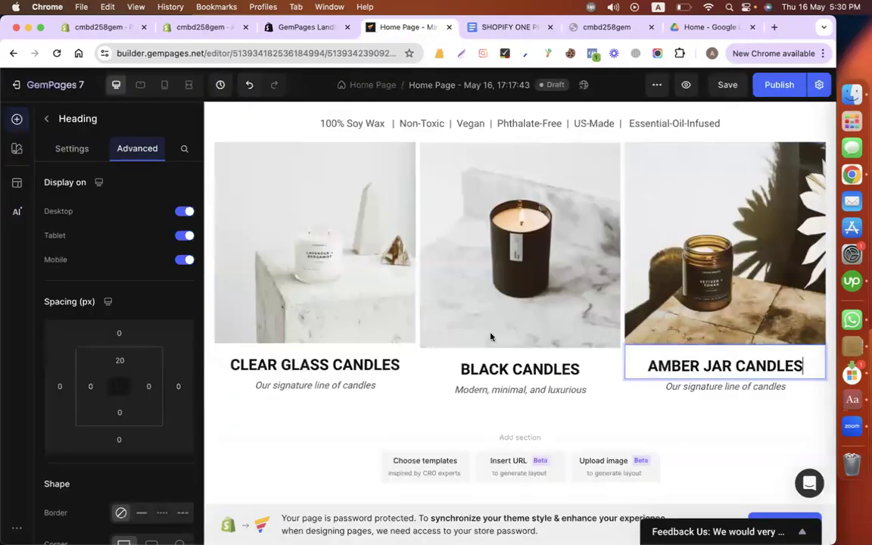
pyautogui.click(698, 388)
pyautogui.click(698, 387)
pyautogui.tripleClick(698, 387)
pyautogui.press('cmd+v')
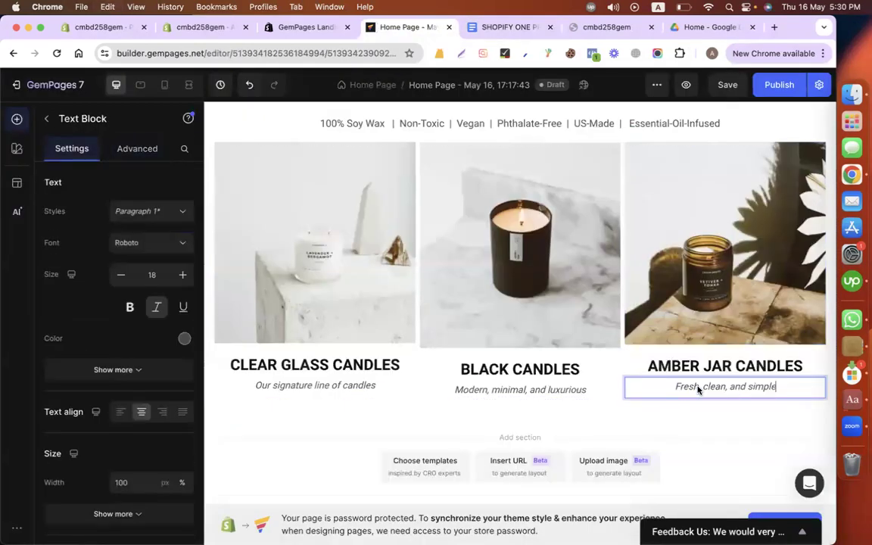
pyautogui.click(368, 422)
pyautogui.scroll(3, 393, 318)
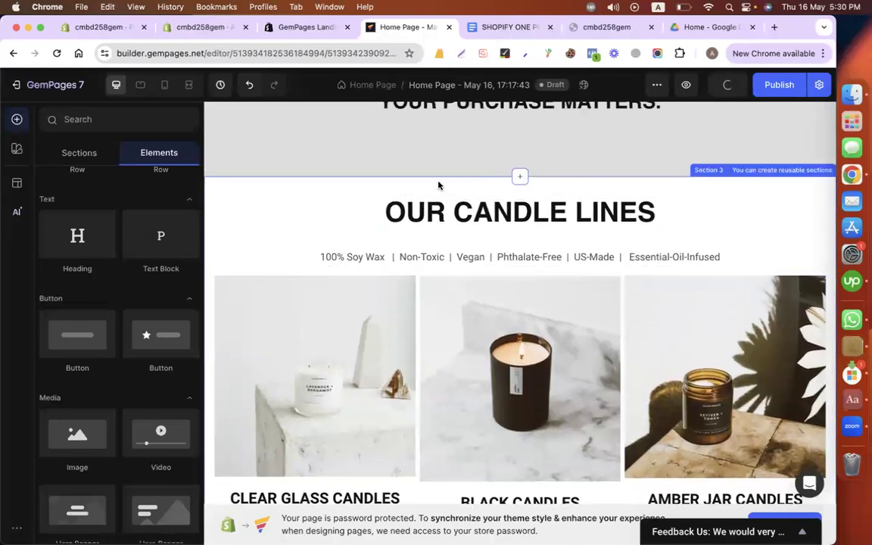
# Set the Our Candle Lines section's top and bottom spacing to 100 px
pyautogui.click(437, 185)
pyautogui.scroll(-3, 438, 185)
pyautogui.scroll(4, 438, 185)
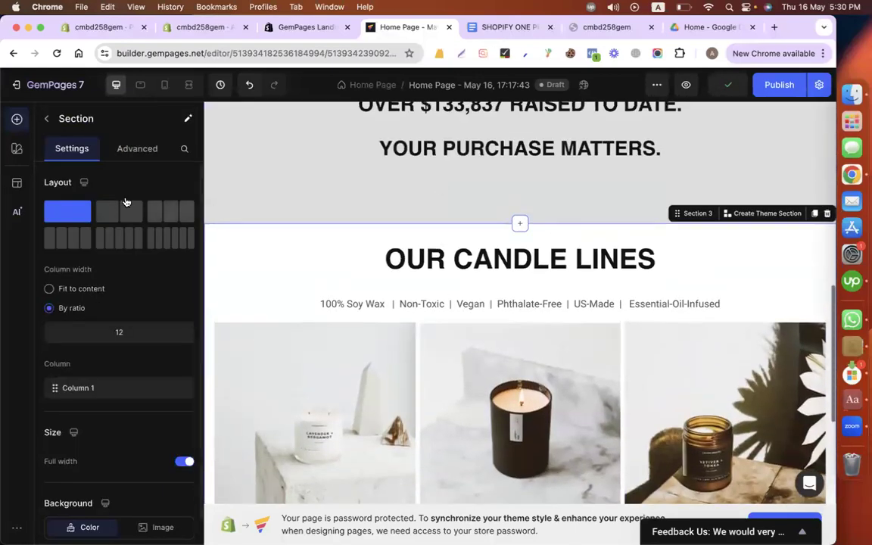
pyautogui.click(136, 150)
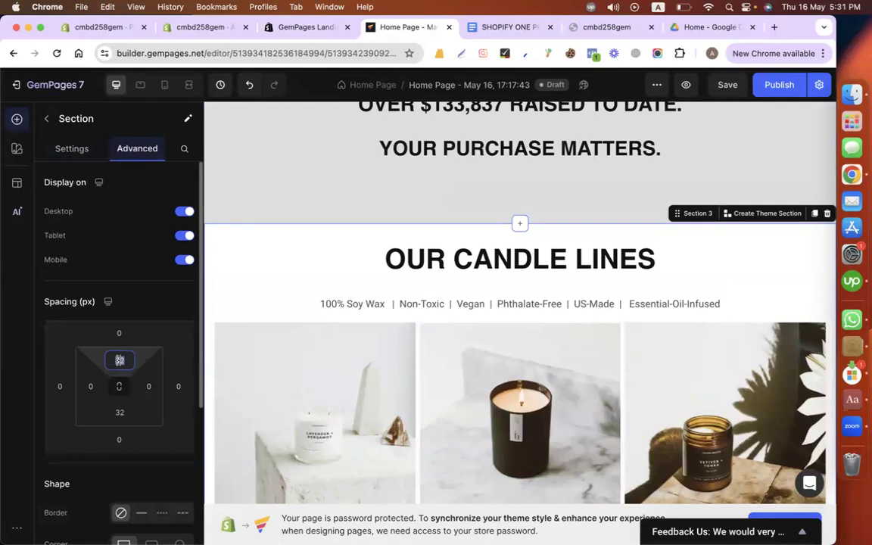
pyautogui.click(119, 360)
pyautogui.write('100')
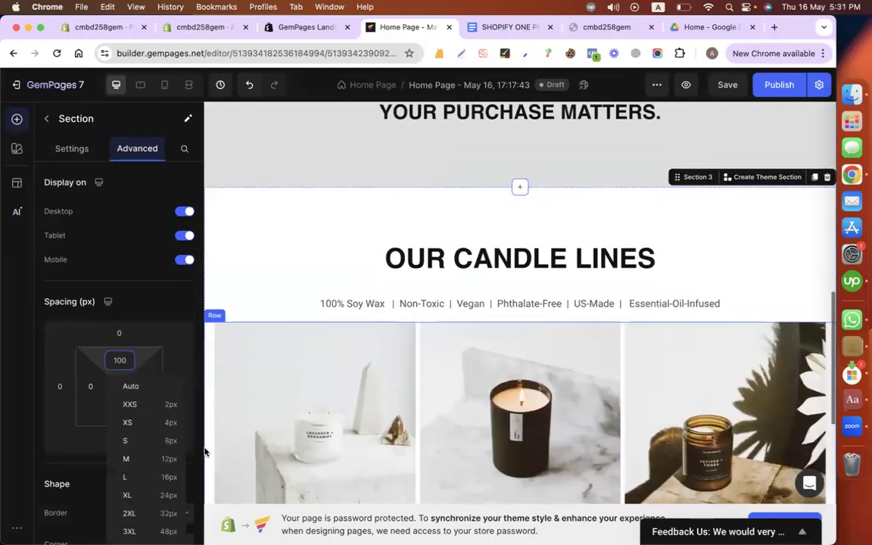
pyautogui.click(122, 413)
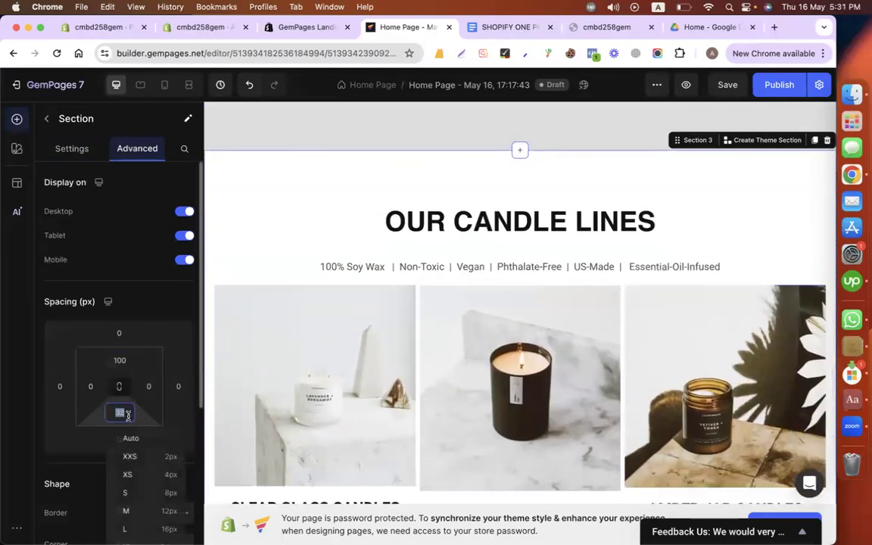
pyautogui.scroll(-3, 324, 363)
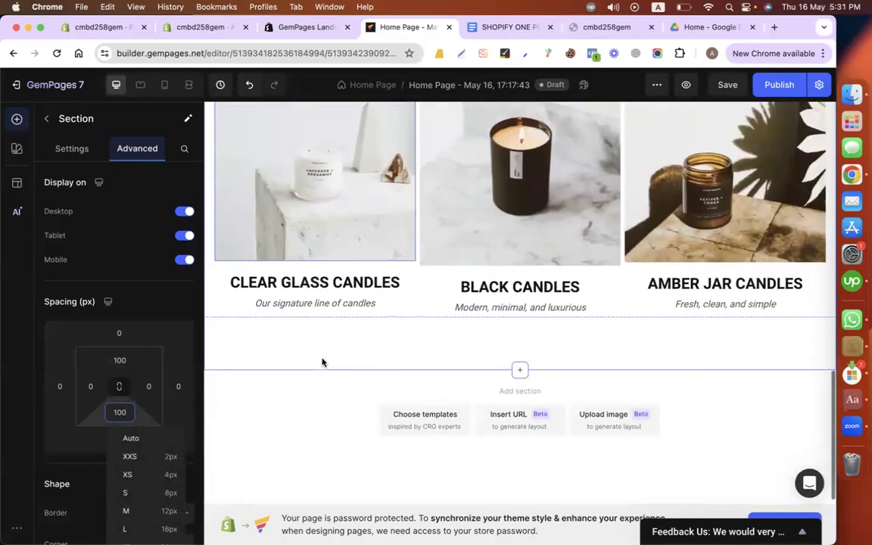
pyautogui.click(313, 419)
# Copy the AWESOME (AND HAPPY) CUSTOMERS heading from the copy document
pyautogui.click(520, 29)
pyautogui.scroll(-5, 497, 282)
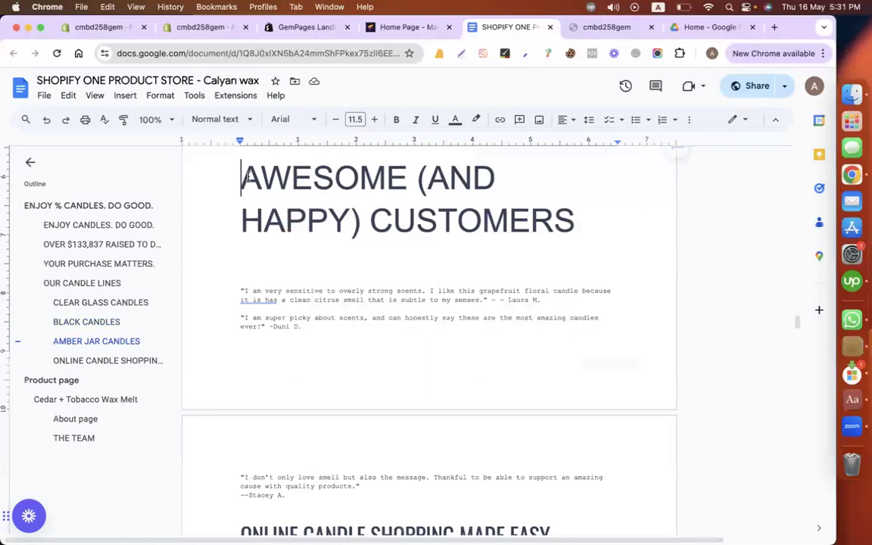
pyautogui.moveTo(242, 177); pyautogui.dragTo(572, 240)
pyautogui.click(409, 28)
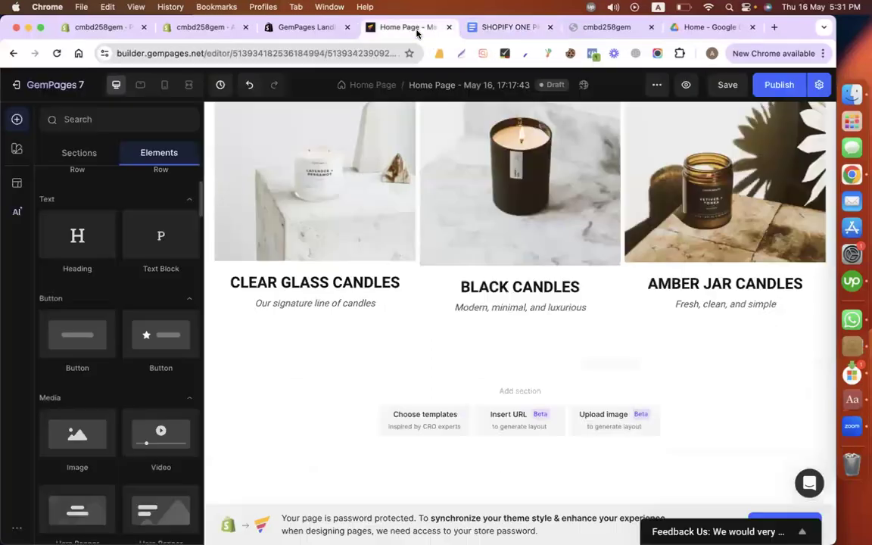
# Browse the Template Library categories and open the Testimonials templates
pyautogui.click(425, 418)
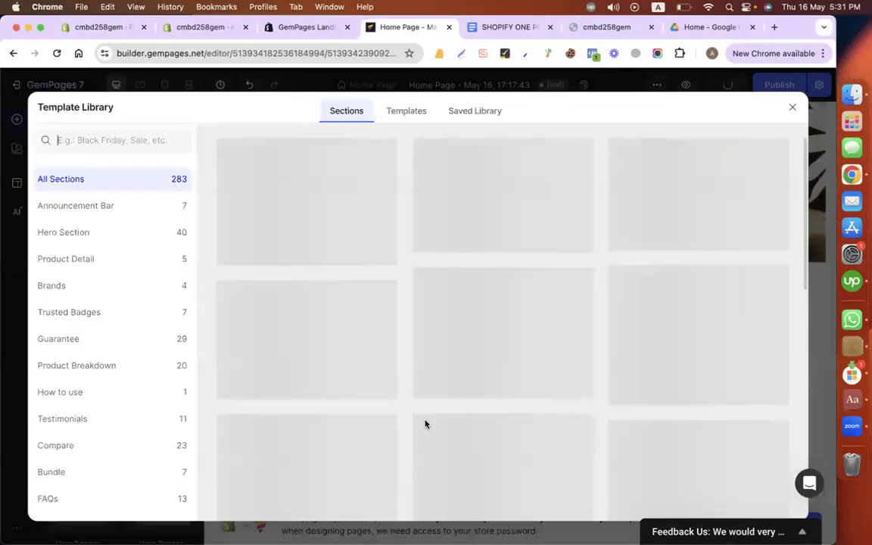
pyautogui.scroll(-5, 83, 401)
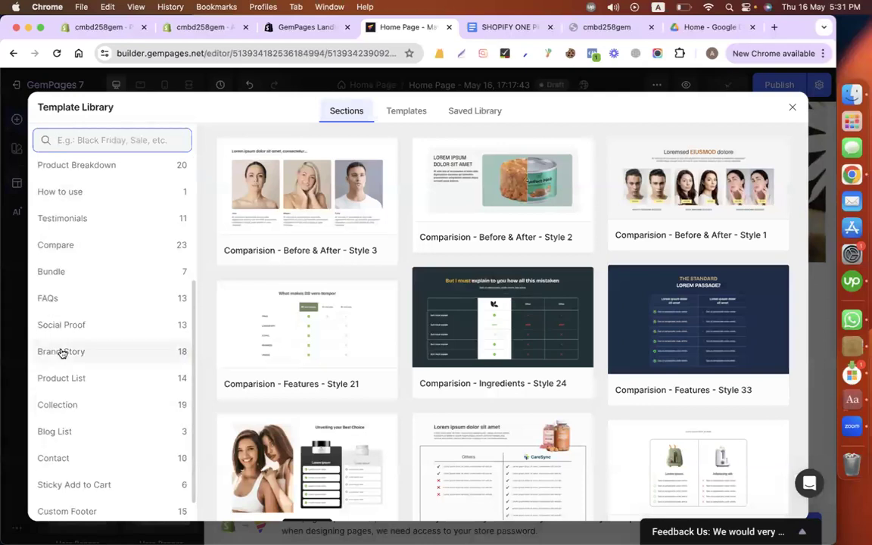
pyautogui.scroll(5, 66, 340)
pyautogui.click(77, 206)
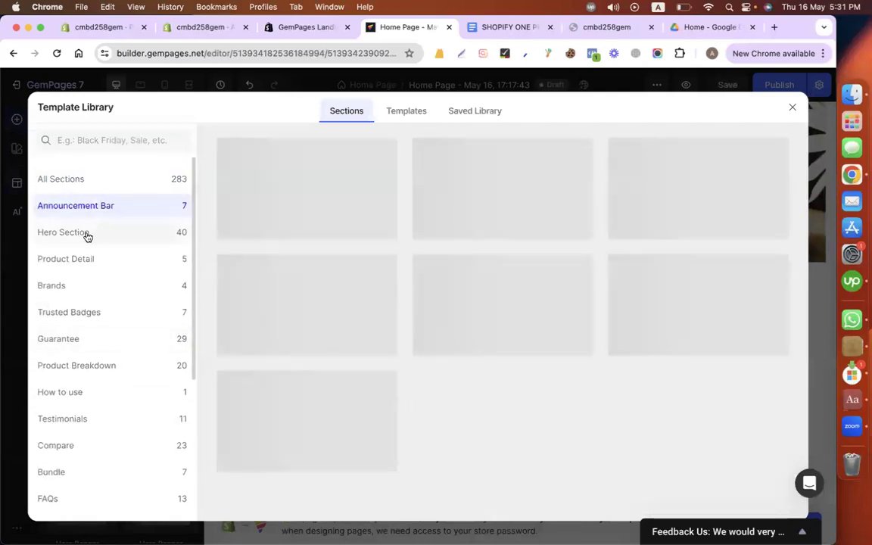
pyautogui.click(85, 234)
pyautogui.click(107, 210)
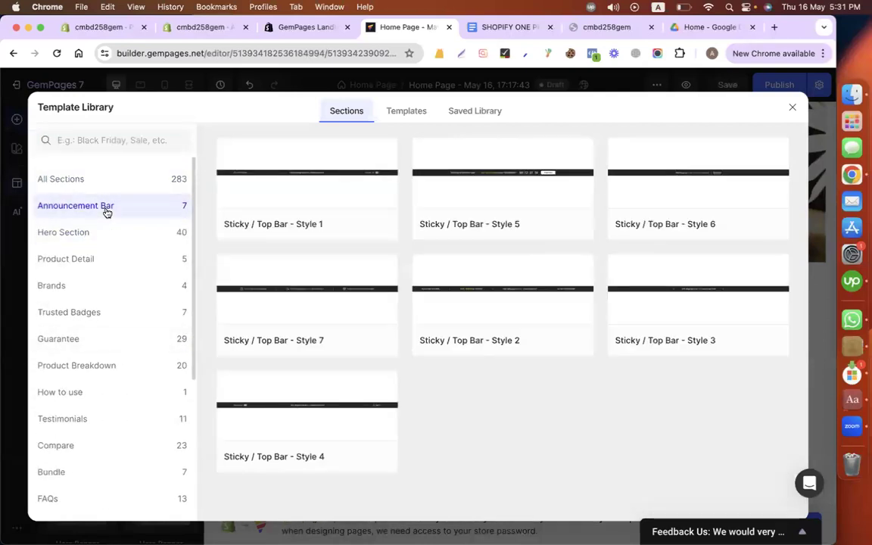
pyautogui.click(138, 231)
pyautogui.click(107, 266)
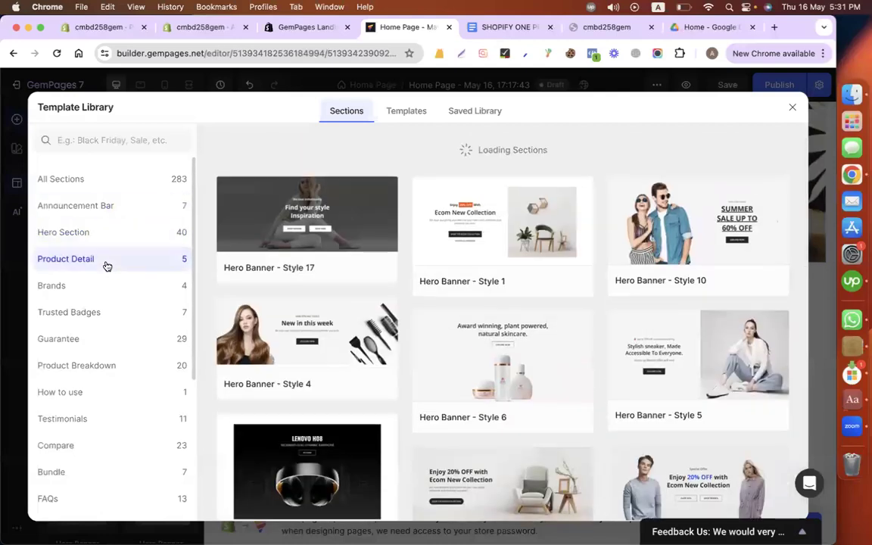
pyautogui.click(111, 291)
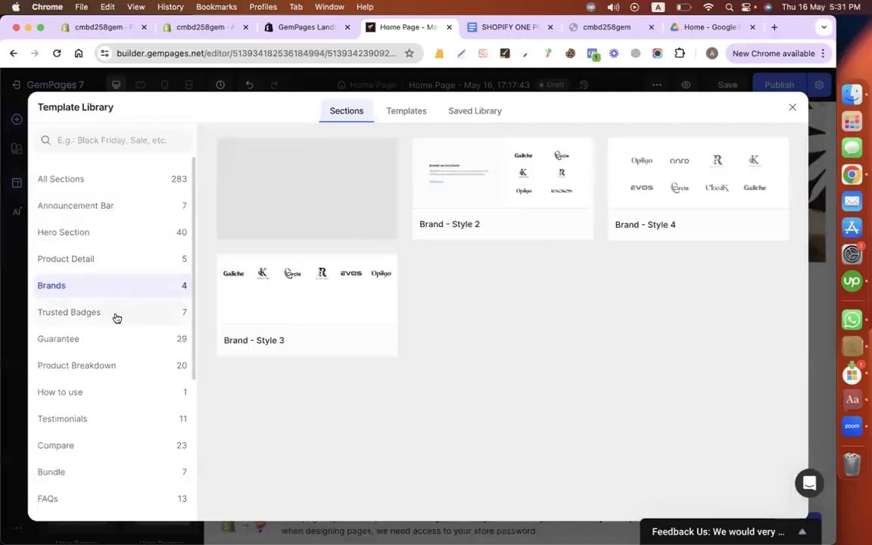
pyautogui.click(96, 333)
pyautogui.click(100, 318)
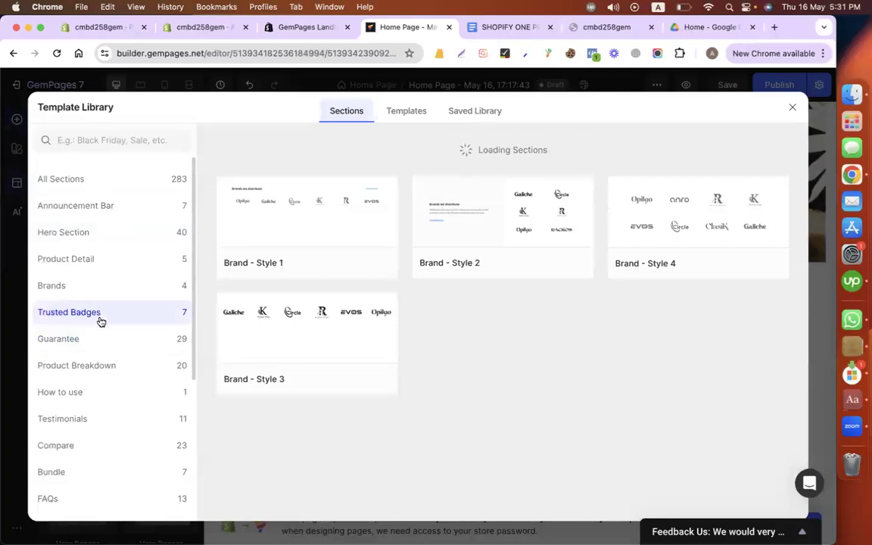
pyautogui.scroll(-2, 110, 351)
pyautogui.click(82, 354)
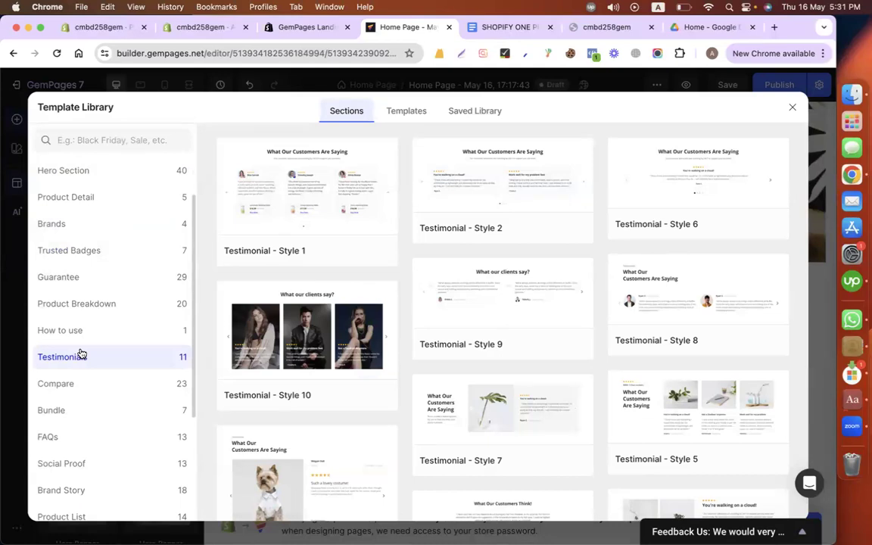
# Check the testimonial copy in the doc, then add Testimonial - Style 2 to the page
pyautogui.click(496, 27)
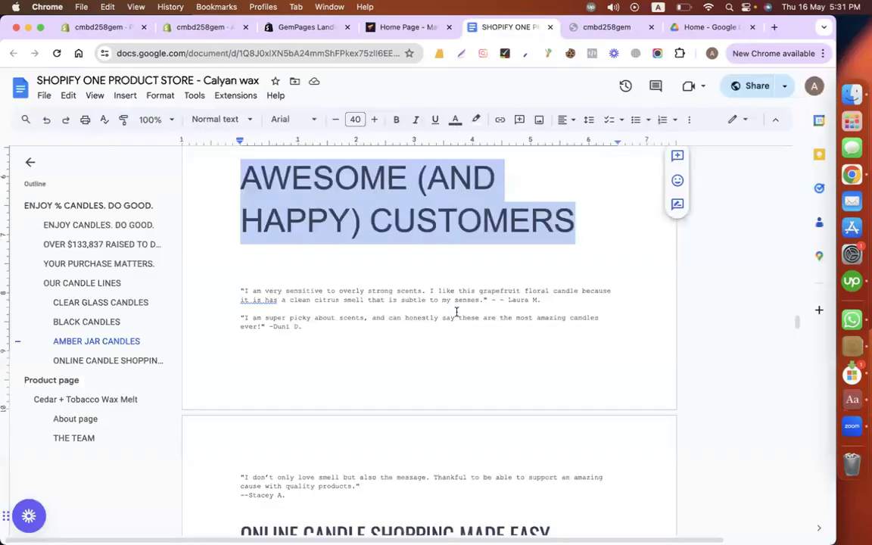
pyautogui.scroll(-2, 424, 280)
pyautogui.tripleClick(396, 257)
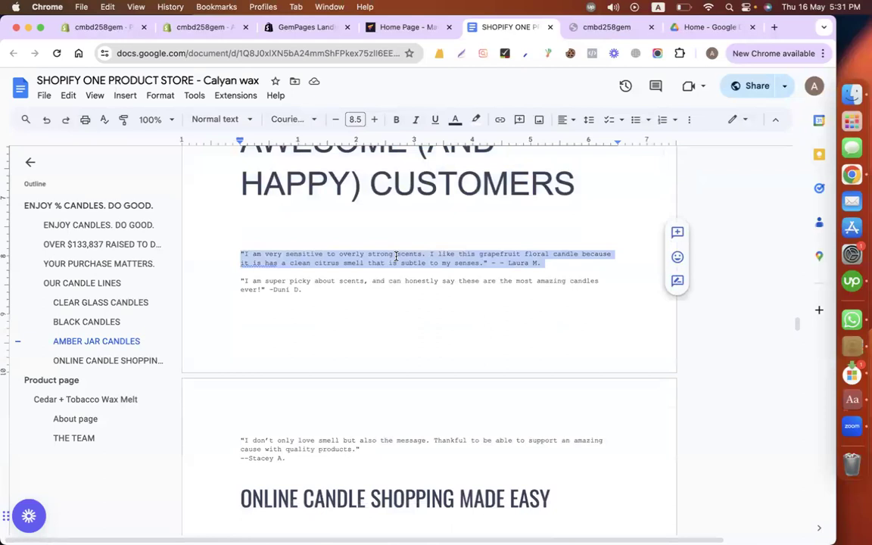
pyautogui.doubleClick(327, 283)
pyautogui.tripleClick(316, 440)
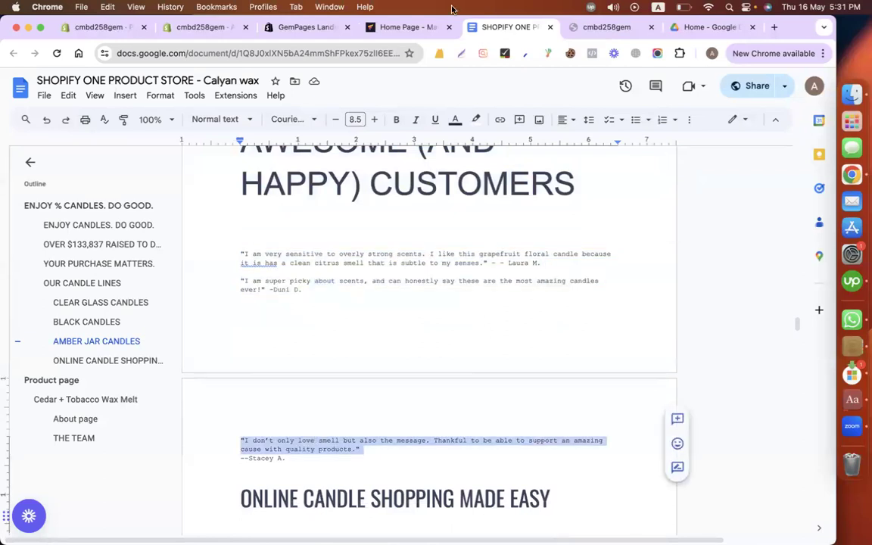
pyautogui.click(406, 26)
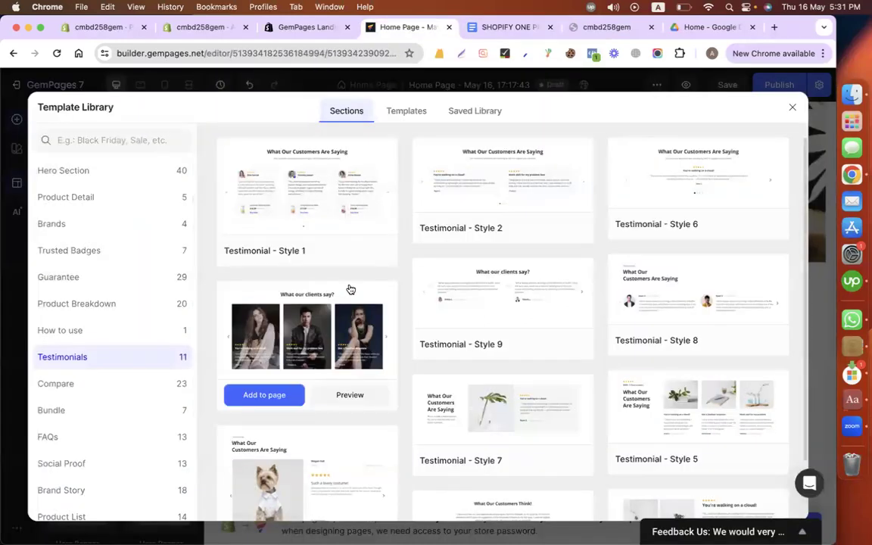
pyautogui.moveTo(523, 192)
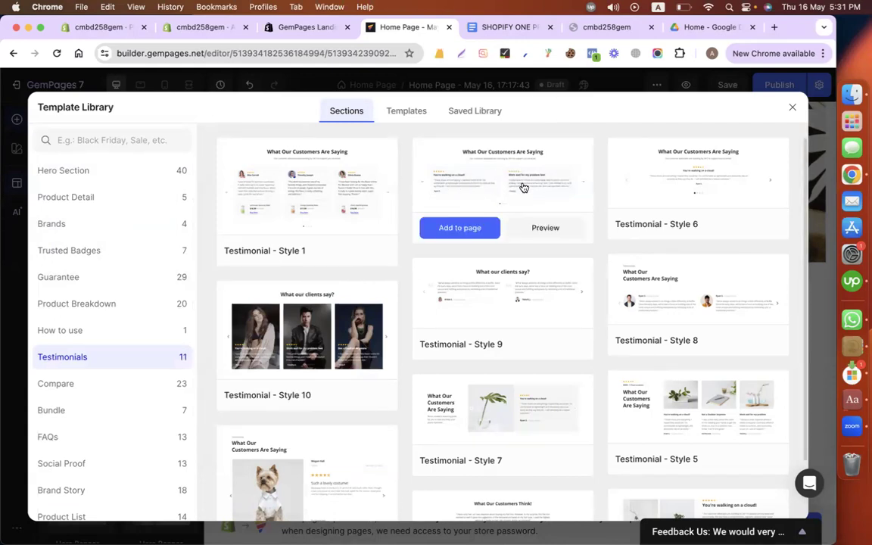
pyautogui.click(473, 227)
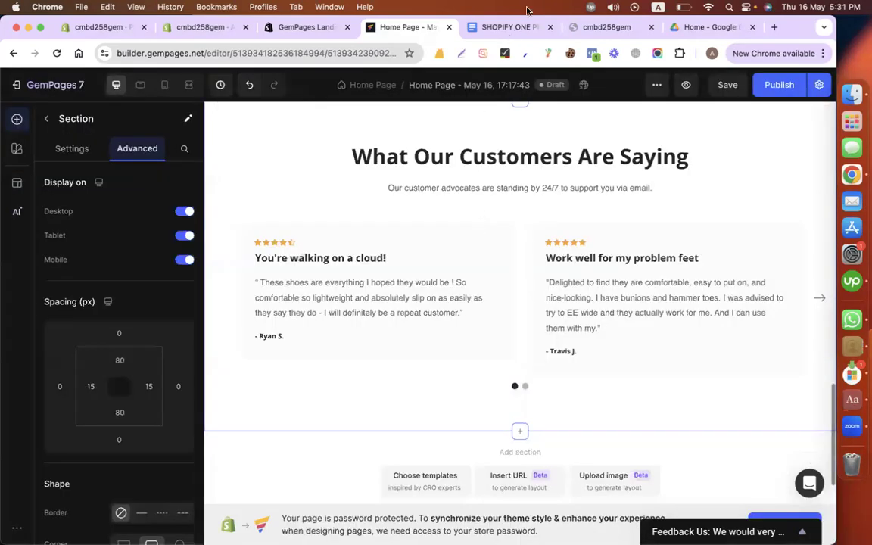
# Replace the first testimonial's placeholder quote with the grapefruit candle review from the doc
pyautogui.click(512, 27)
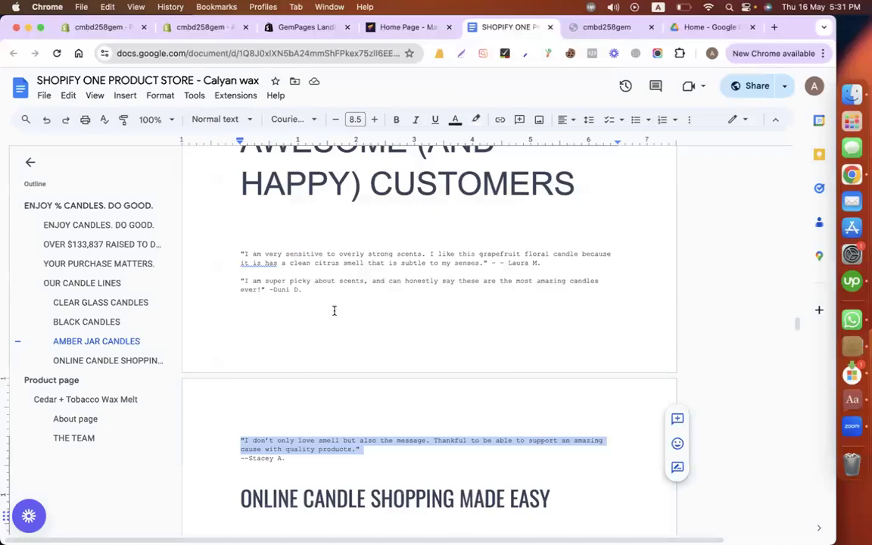
pyautogui.moveTo(241, 252); pyautogui.dragTo(489, 265)
pyautogui.press('super+c')
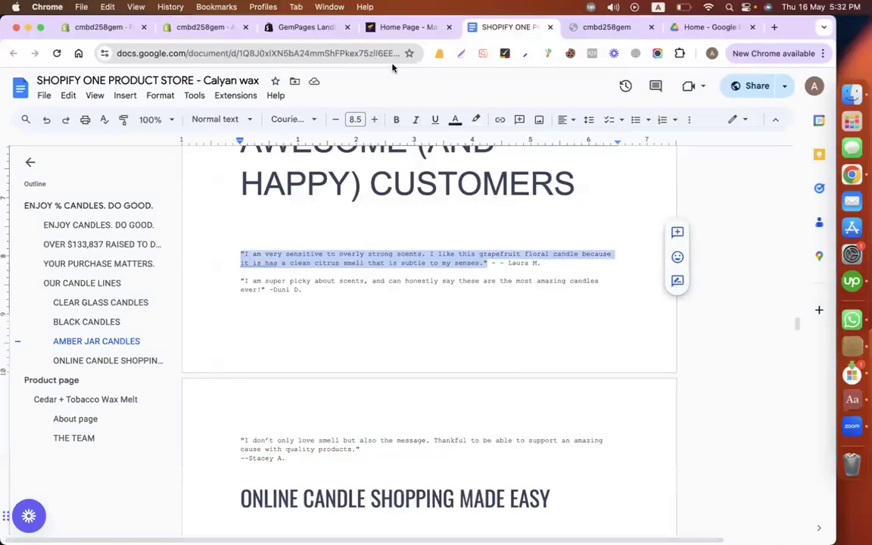
pyautogui.click(357, 30)
pyautogui.doubleClick(296, 297)
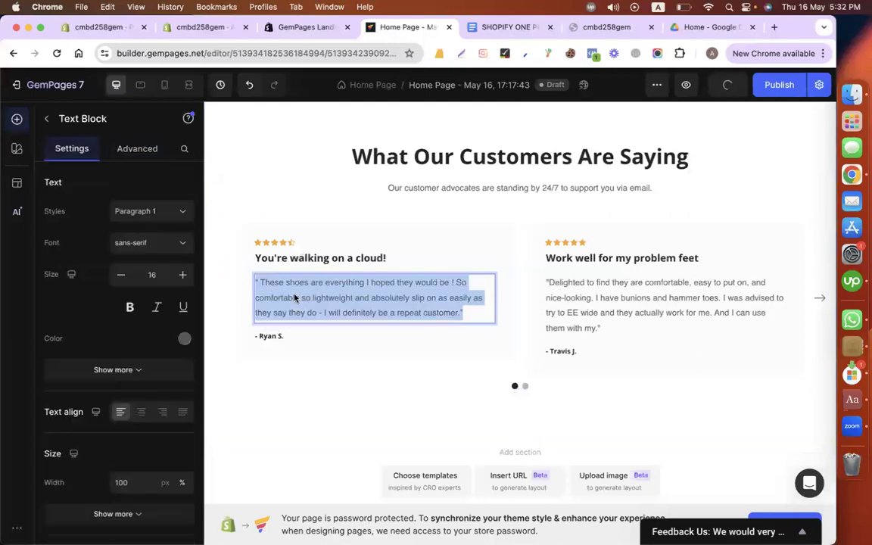
pyautogui.press('super+v')
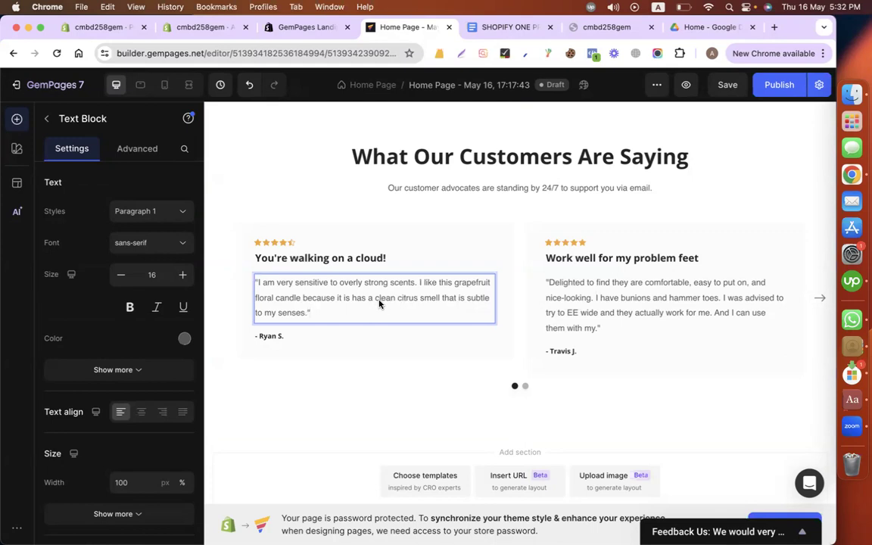
# Change the first testimonial's headline to 'clean citrus smell'
pyautogui.moveTo(375, 299); pyautogui.dragTo(442, 301)
pyautogui.press('super+c')
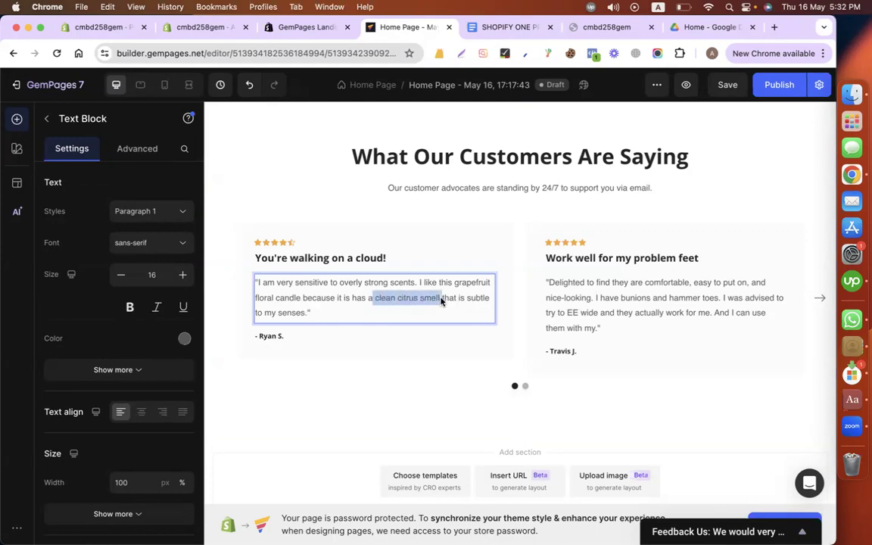
pyautogui.tripleClick(309, 258)
pyautogui.press('super+v')
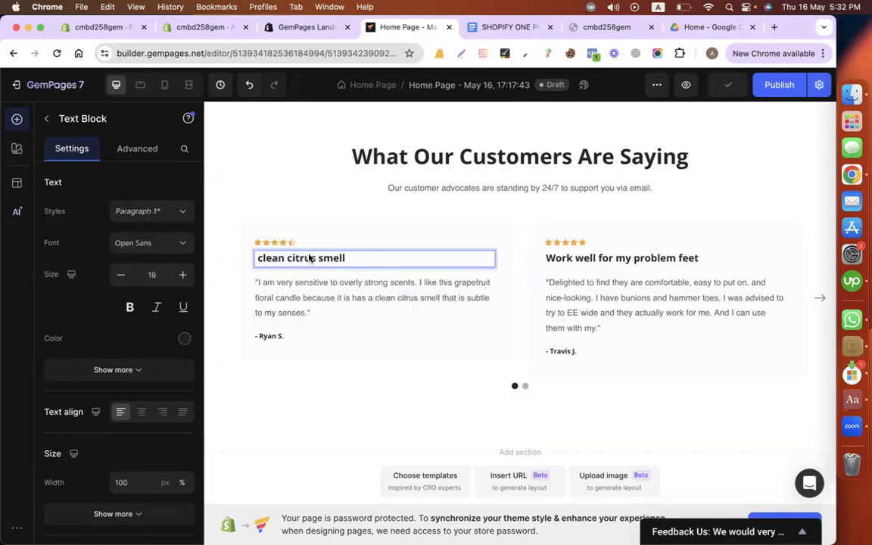
# Paste the reviewer's name from the doc into the first card's byline
pyautogui.click(483, 27)
pyautogui.click(500, 261)
pyautogui.press('super+shift+Right')
pyautogui.press('super+c')
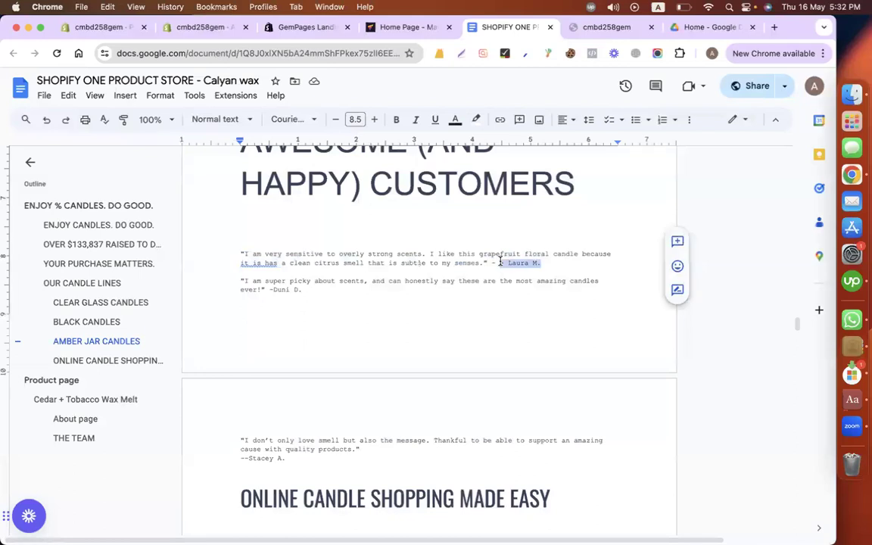
pyautogui.click(403, 29)
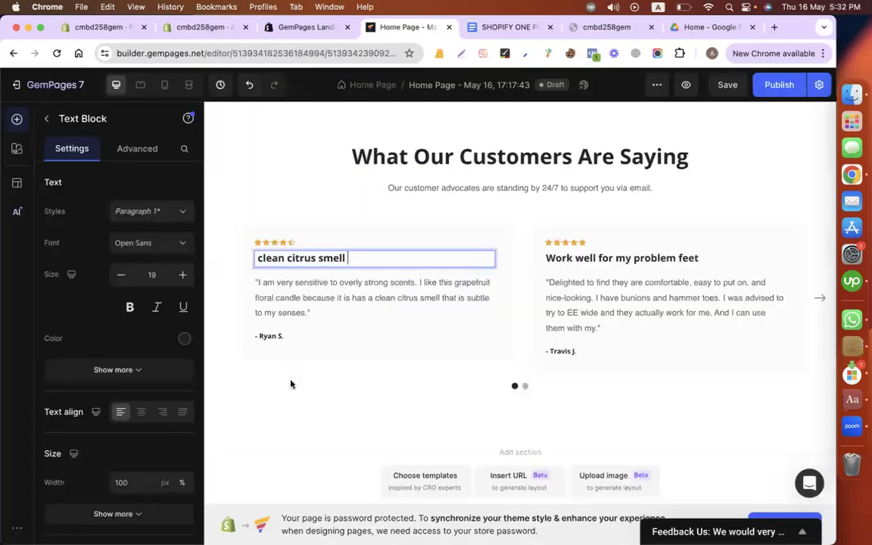
pyautogui.click(267, 338)
pyautogui.tripleClick(279, 339)
pyautogui.press('super+v')
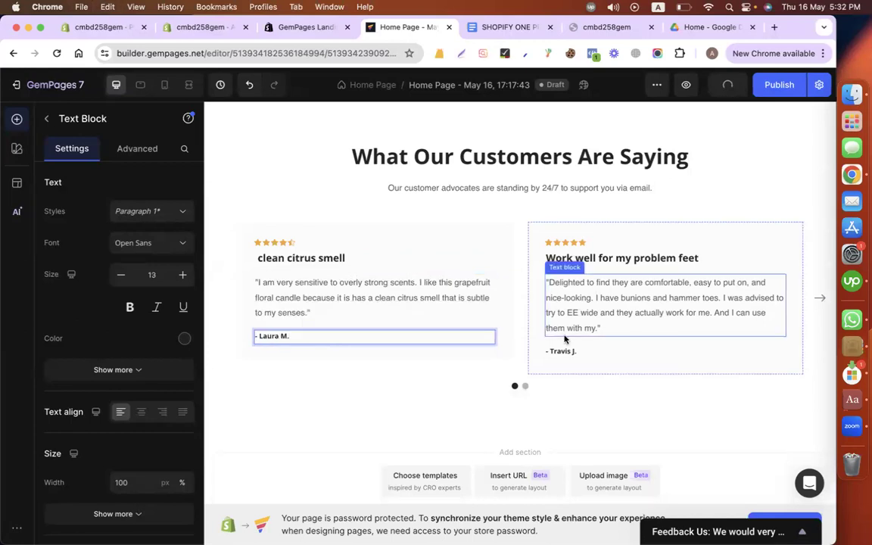
pyautogui.click(496, 27)
pyautogui.scroll(-3, 364, 290)
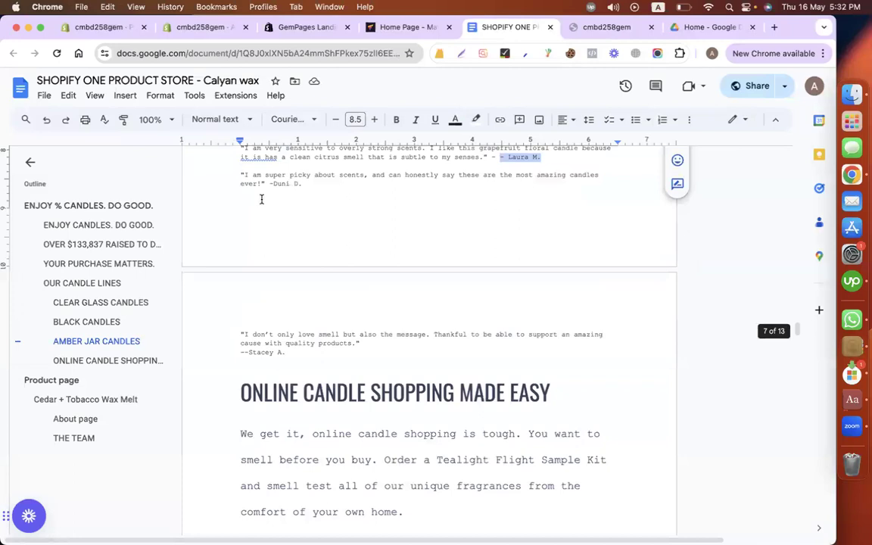
# Replace the second card's quote with the 'super picky about scents' review, keeping the block's formatting
pyautogui.moveTo(244, 172); pyautogui.dragTo(260, 182)
pyautogui.press('super+c')
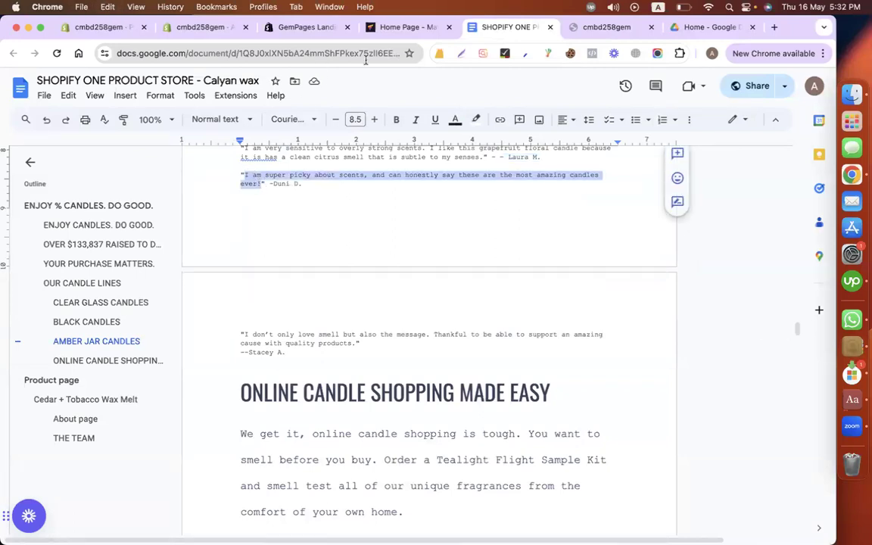
pyautogui.click(367, 27)
pyautogui.click(590, 302)
pyautogui.click(555, 284)
pyautogui.moveTo(550, 284); pyautogui.dragTo(598, 330)
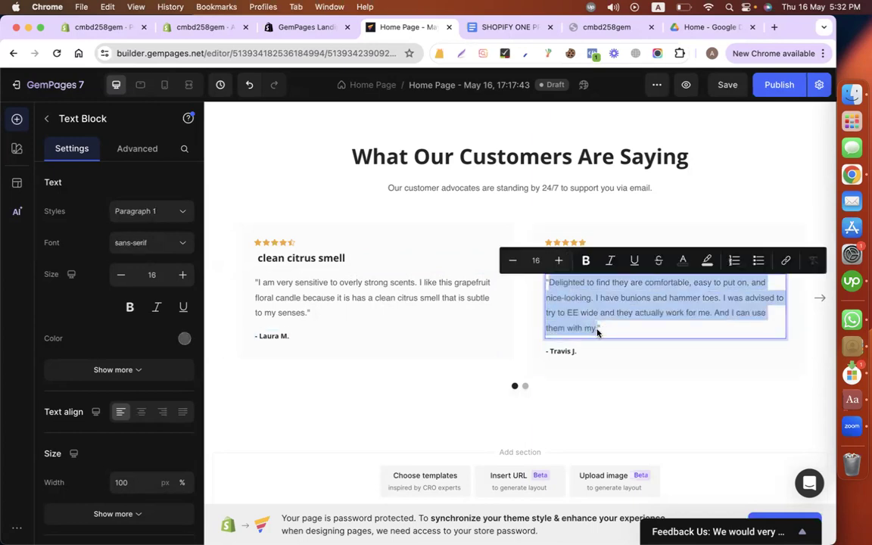
pyautogui.press('super+v')
pyautogui.press('super+z')
pyautogui.press('super+shift+v')
# Paste that reviewer's name as the second byline and advance the carousel
pyautogui.click(488, 28)
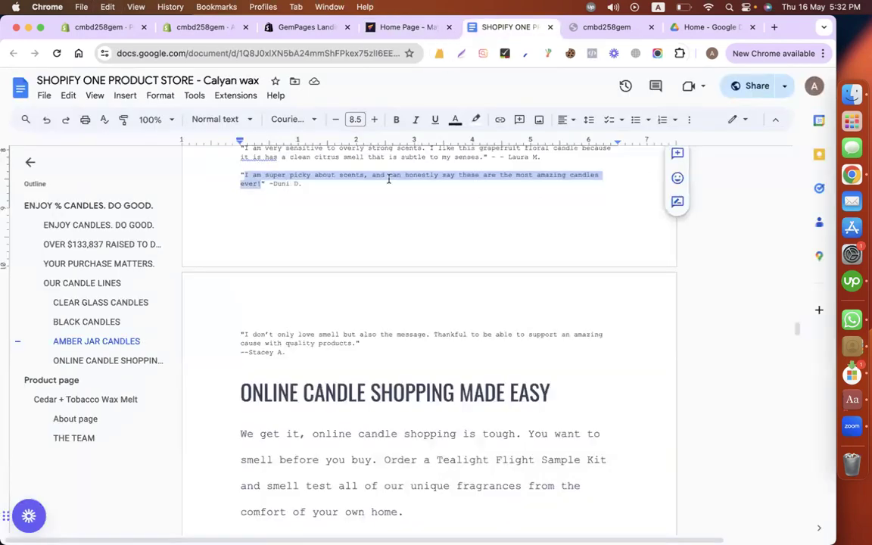
pyautogui.click(271, 182)
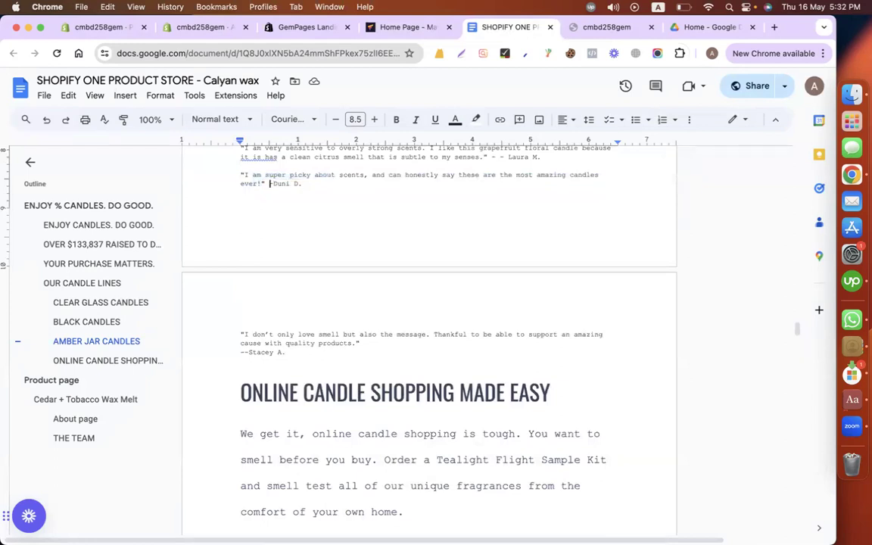
pyautogui.moveTo(270, 184); pyautogui.dragTo(302, 183)
pyautogui.press('super+c')
pyautogui.click(402, 27)
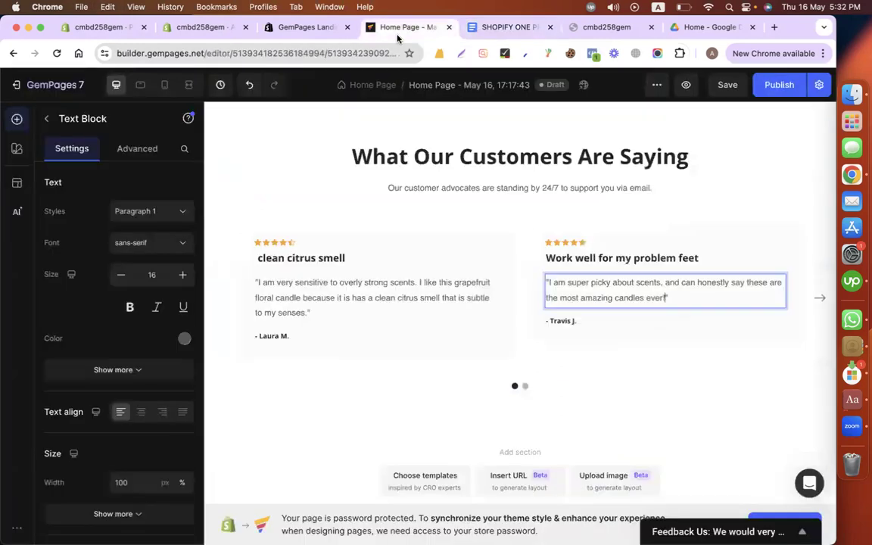
pyautogui.click(563, 321)
pyautogui.click(560, 322)
pyautogui.press('super+v')
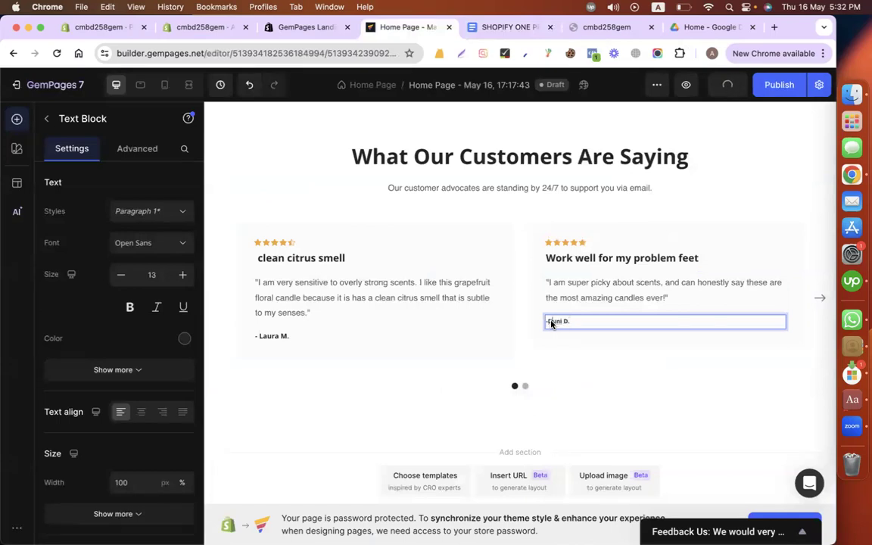
pyautogui.click(822, 299)
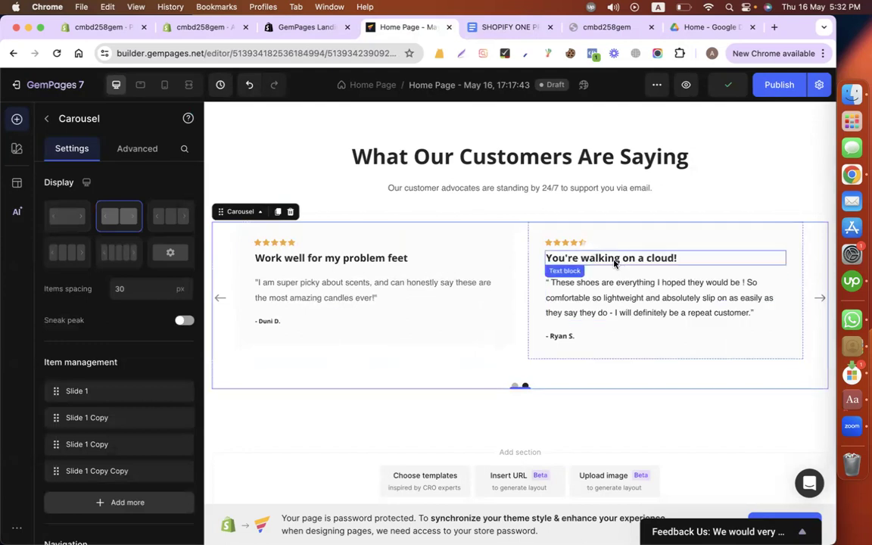
# Replace the third testimonial's quote with the doc's quote about loving the smell and the message
pyautogui.click(632, 256)
pyautogui.click(508, 27)
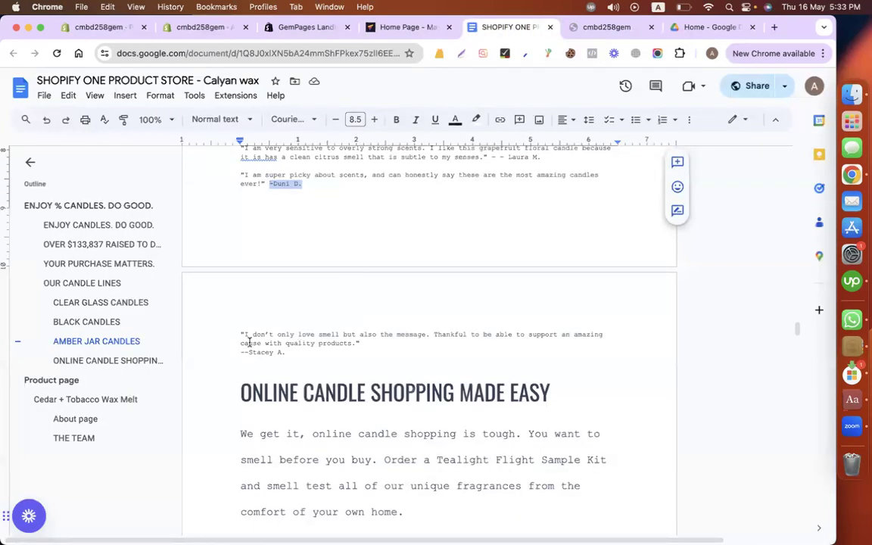
pyautogui.moveTo(240, 334); pyautogui.dragTo(358, 343)
pyautogui.press('cmd+c')
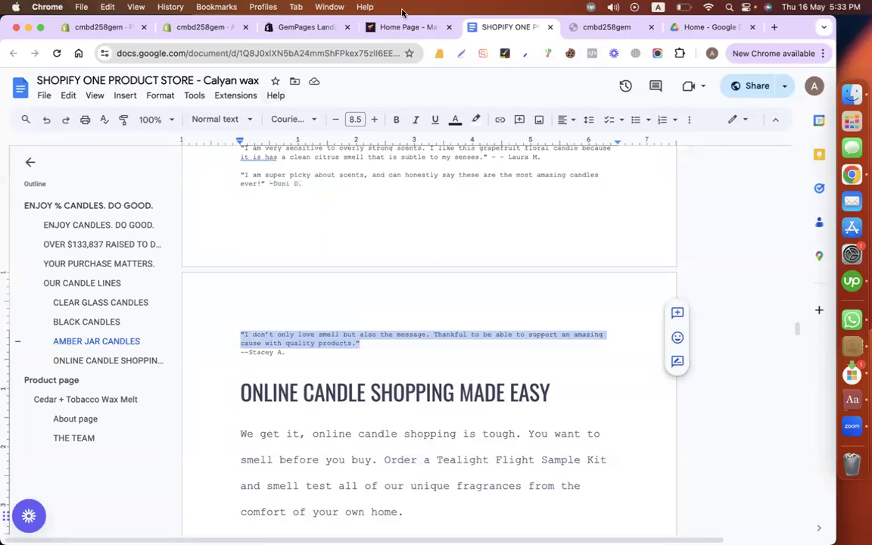
pyautogui.click(391, 33)
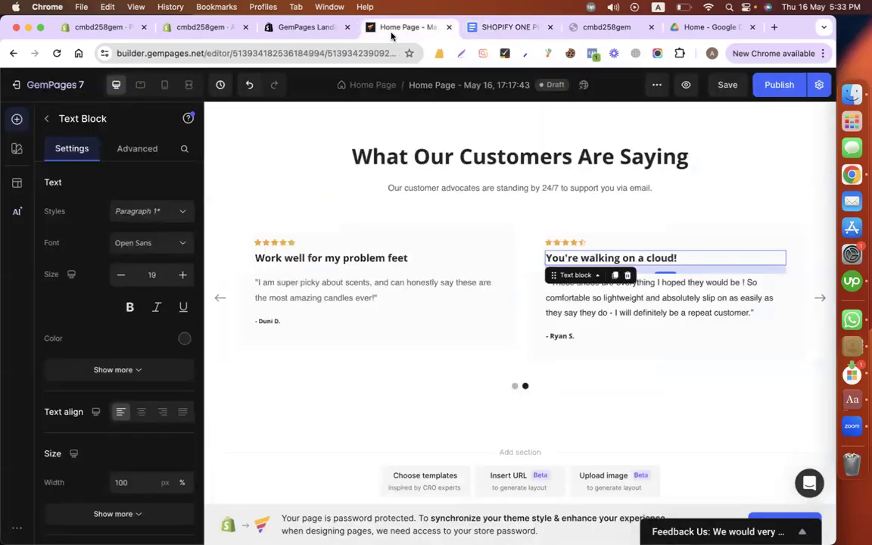
pyautogui.tripleClick(660, 305)
pyautogui.press('cmd+v')
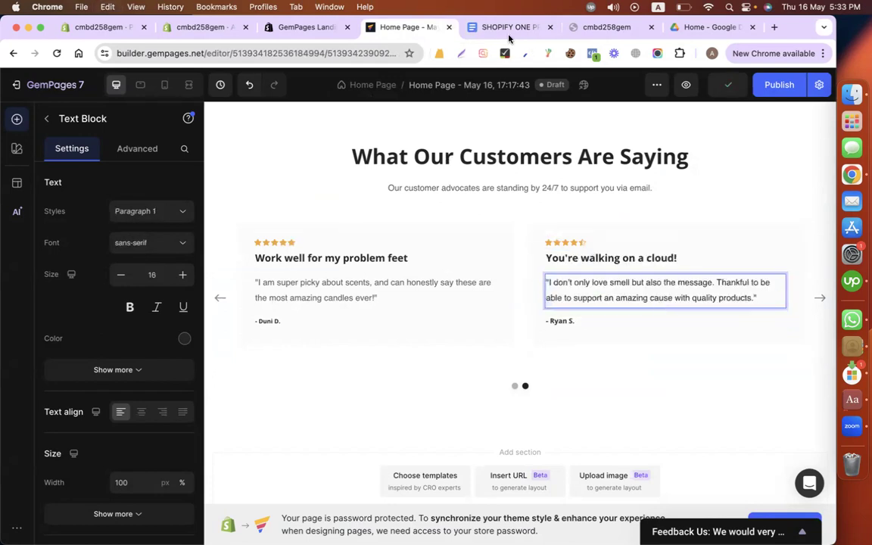
# Replace the third card's byline with the matching reviewer name from the doc
pyautogui.click(504, 30)
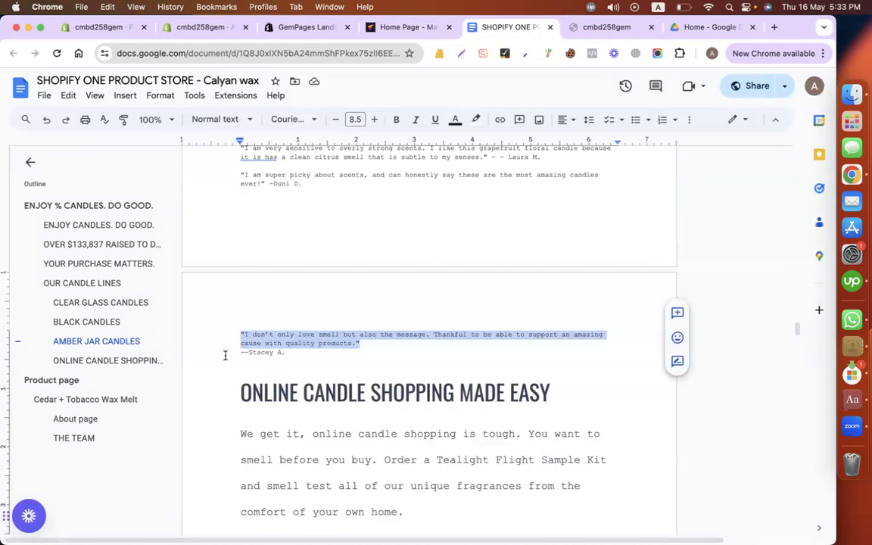
pyautogui.moveTo(320, 358); pyautogui.dragTo(243, 352)
pyautogui.press('cmd+c')
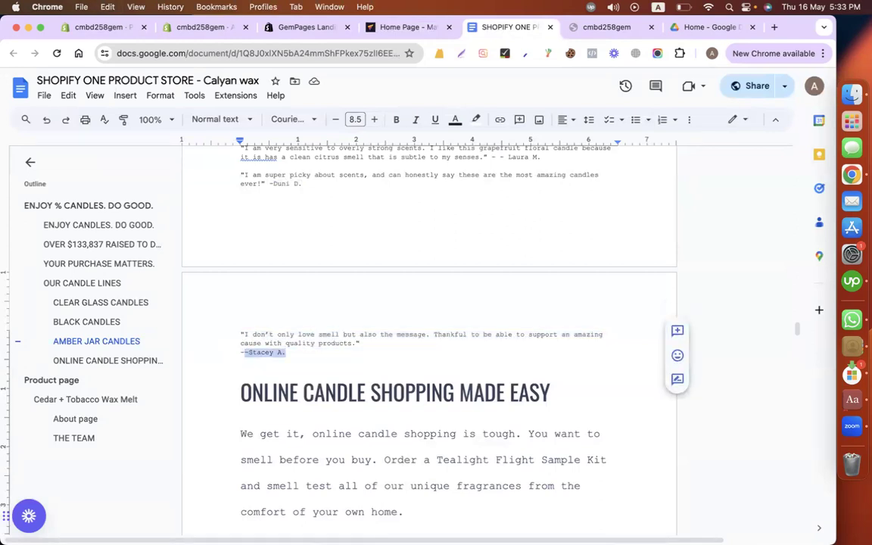
pyautogui.click(401, 28)
pyautogui.click(570, 321)
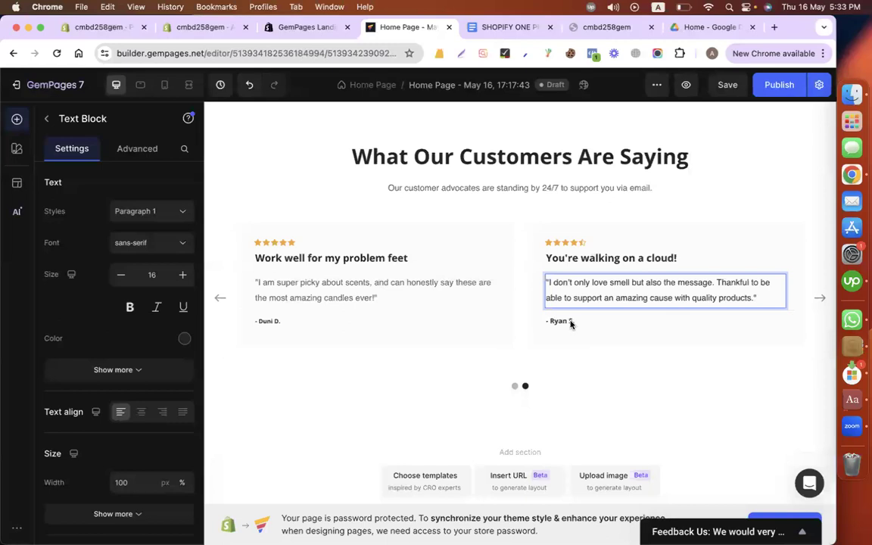
pyautogui.tripleClick(570, 322)
pyautogui.press('cmd+v')
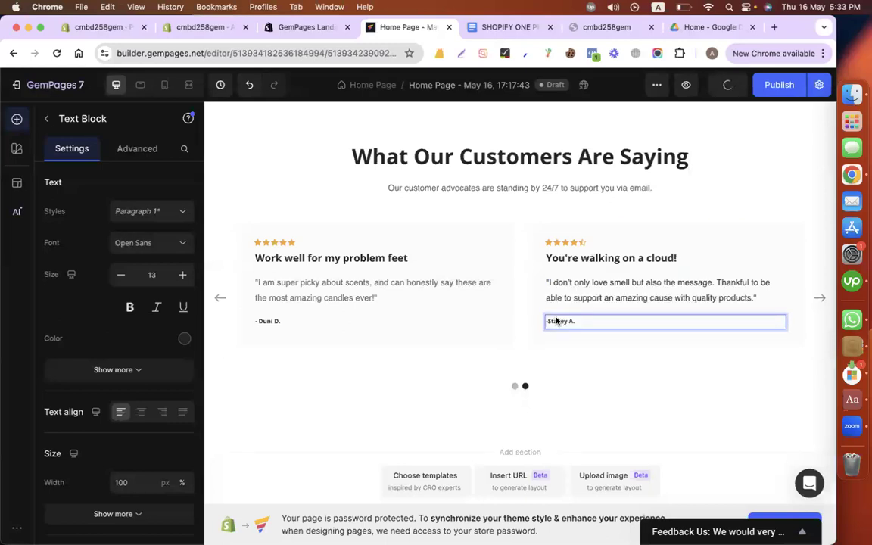
pyautogui.click(549, 322)
# Review the carousel slides and delete the extra 'Slide 1 Copy Copy' slide
pyautogui.click(698, 385)
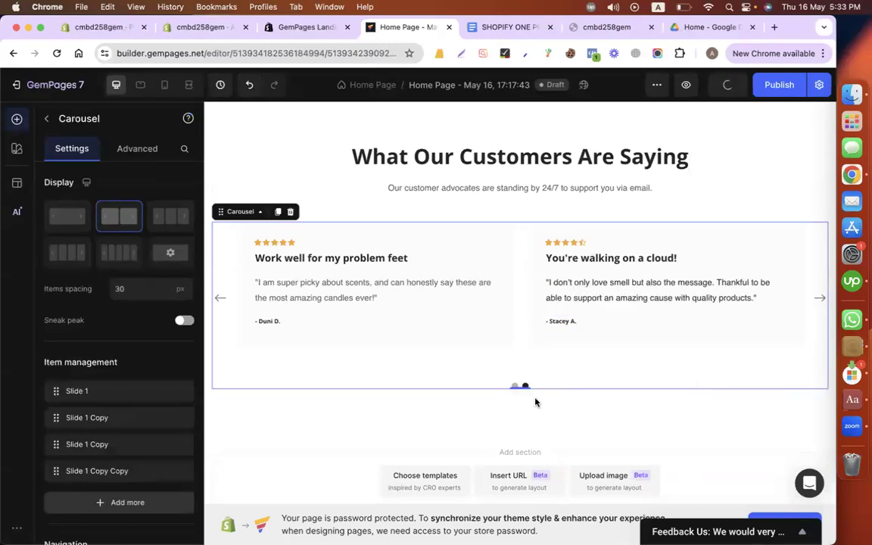
pyautogui.click(514, 386)
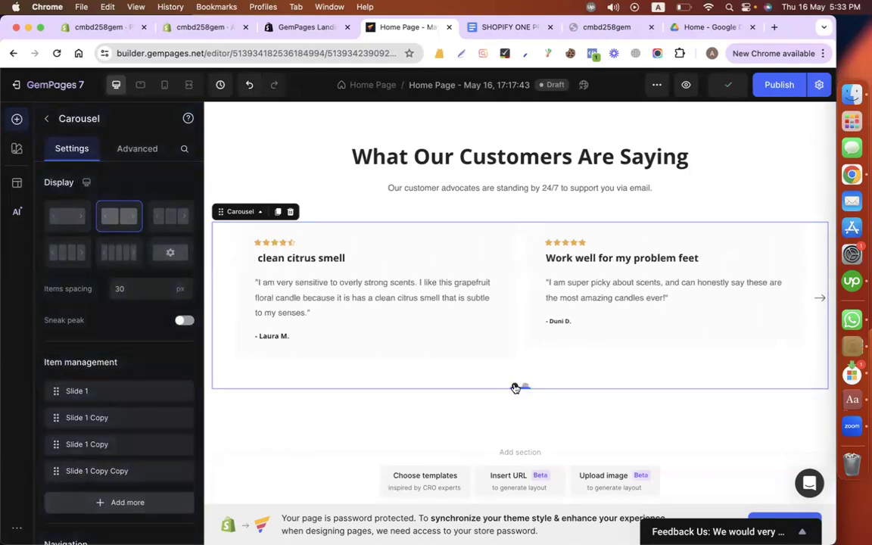
pyautogui.click(525, 386)
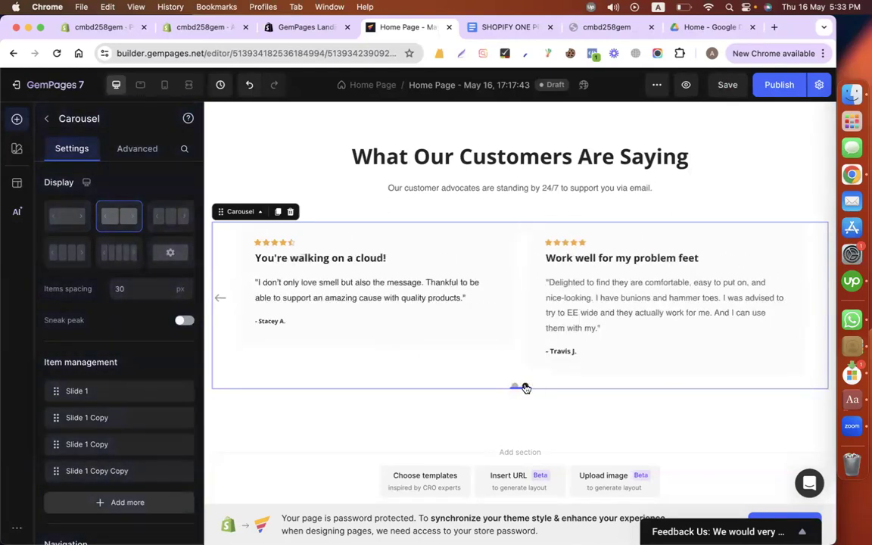
pyautogui.scroll(-1, 537, 429)
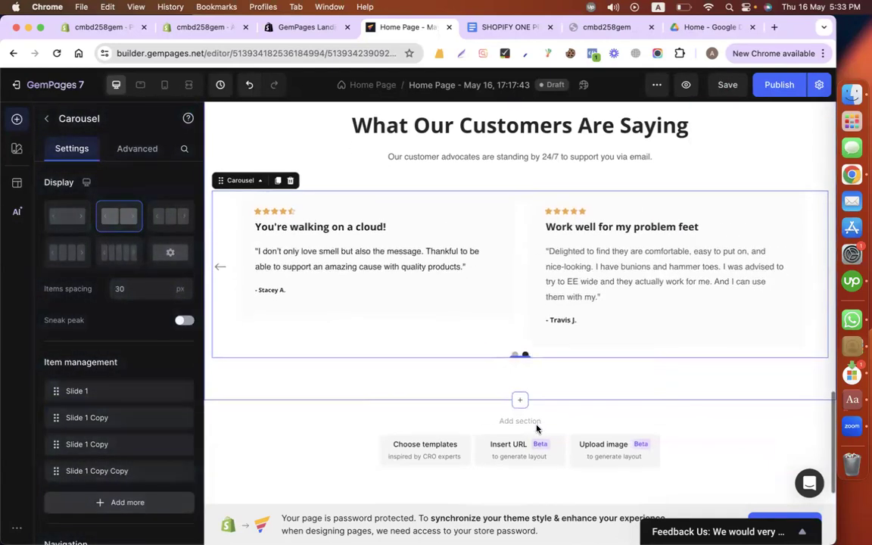
pyautogui.scroll(-5, 156, 420)
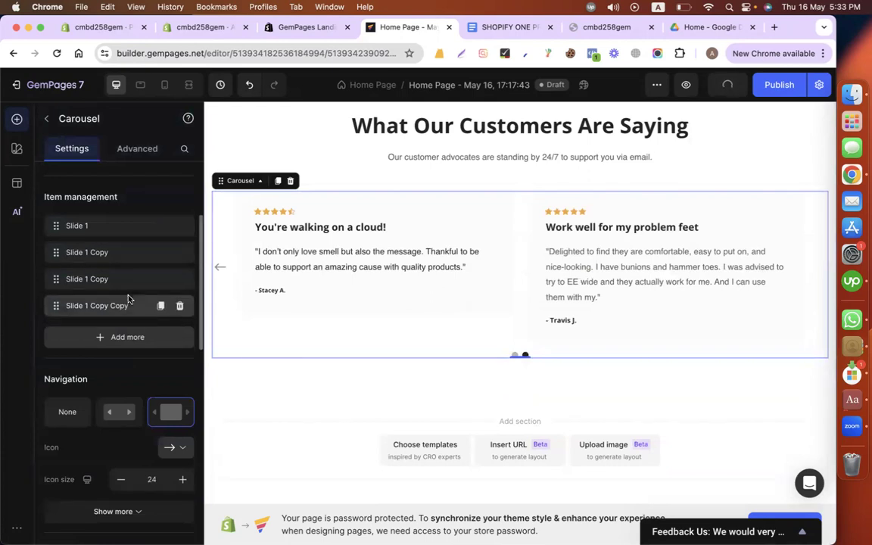
pyautogui.click(179, 308)
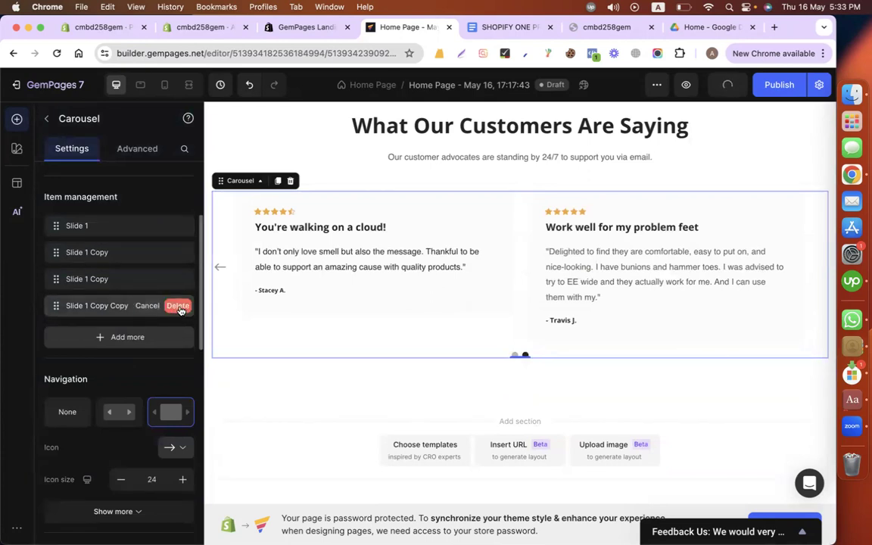
pyautogui.click(179, 306)
# Try the carousel's dot position and autoplay options, leaving dots below the slides and autoplay off
pyautogui.click(515, 341)
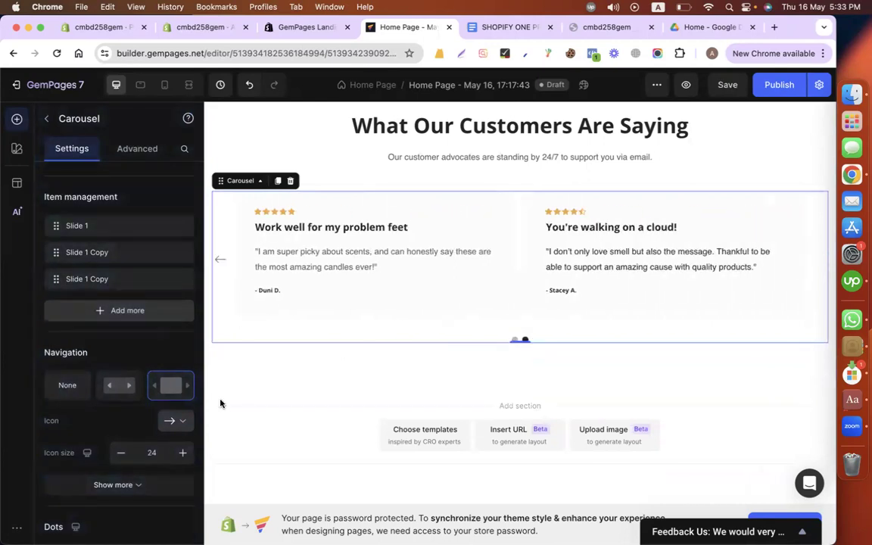
pyautogui.scroll(-3, 149, 401)
pyautogui.scroll(-6, 149, 403)
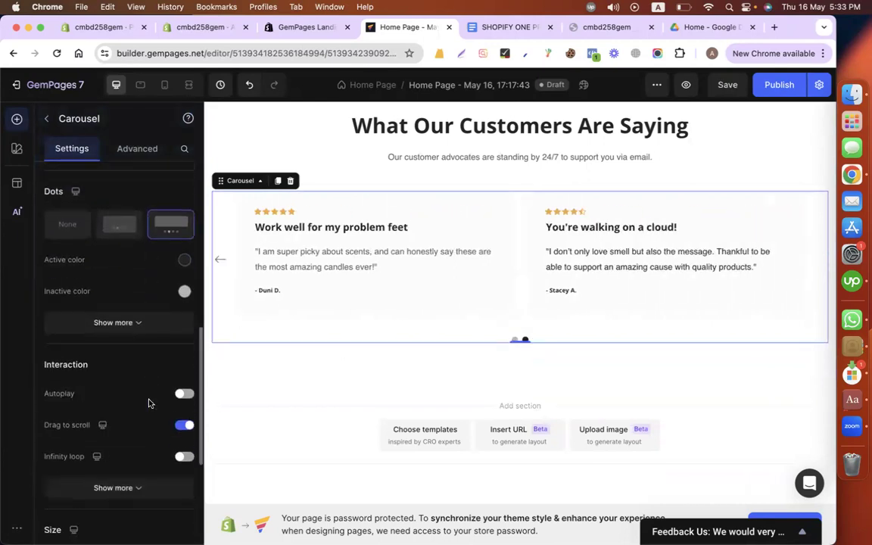
pyautogui.scroll(2, 150, 403)
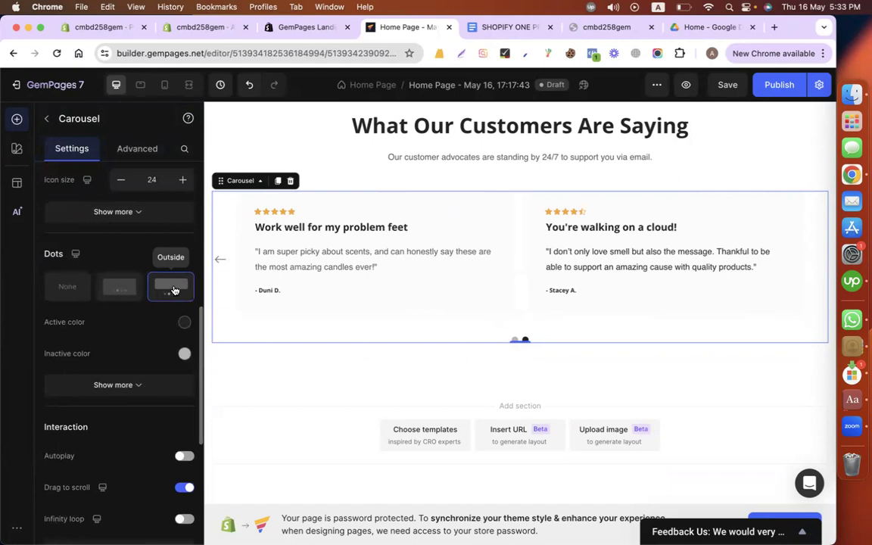
pyautogui.click(117, 295)
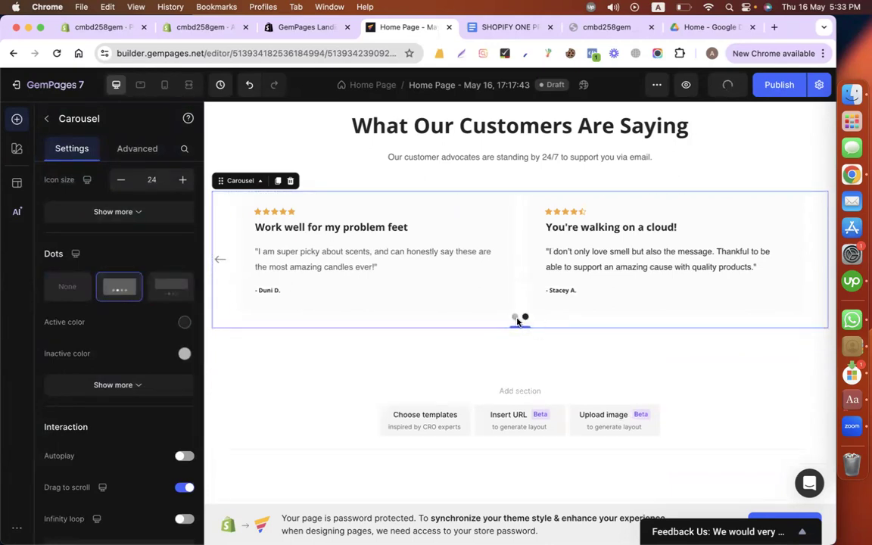
pyautogui.click(174, 292)
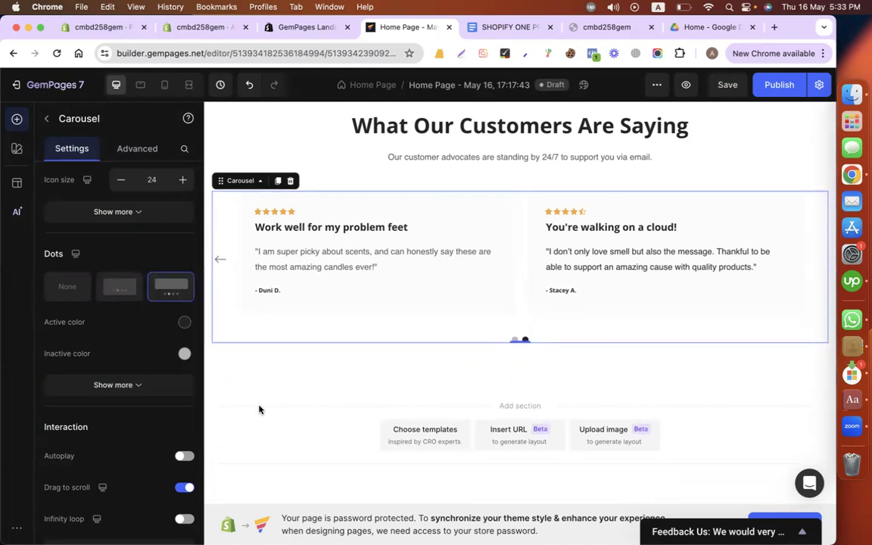
pyautogui.scroll(-3, 163, 436)
pyautogui.click(183, 391)
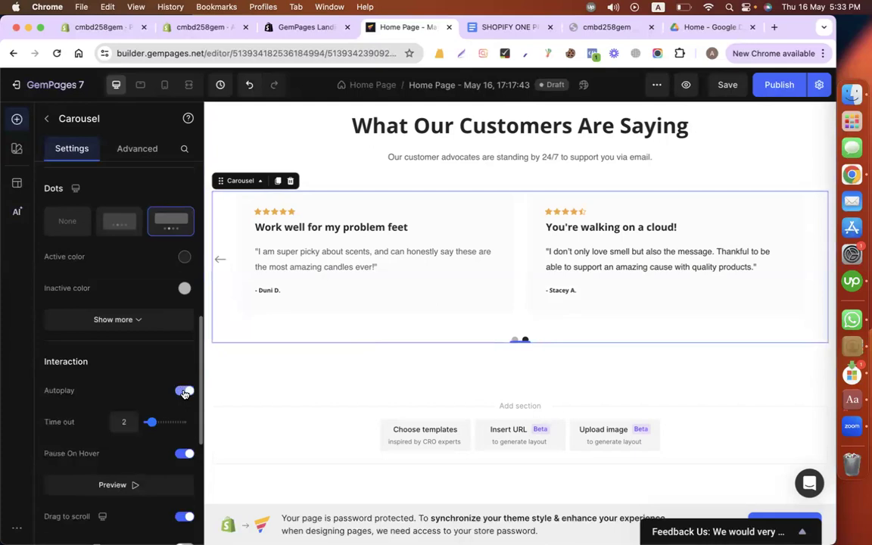
pyautogui.click(183, 391)
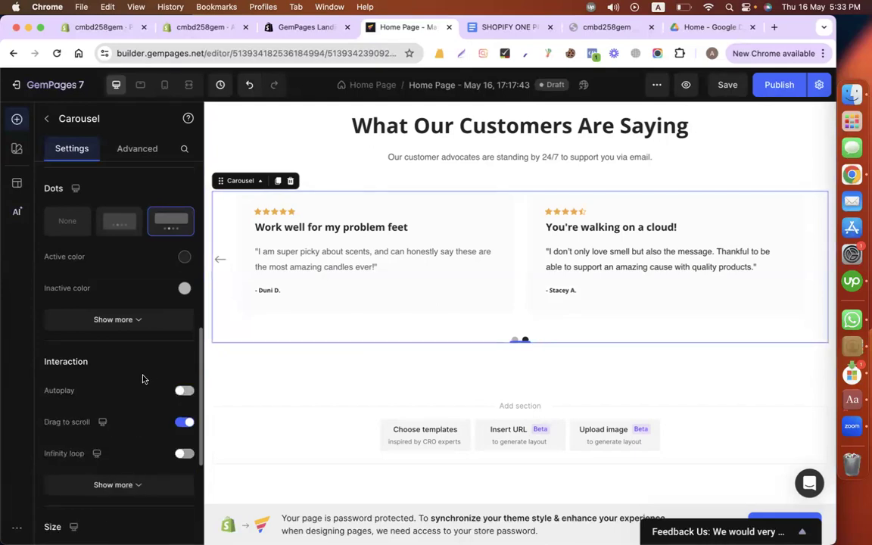
pyautogui.scroll(-2, 151, 382)
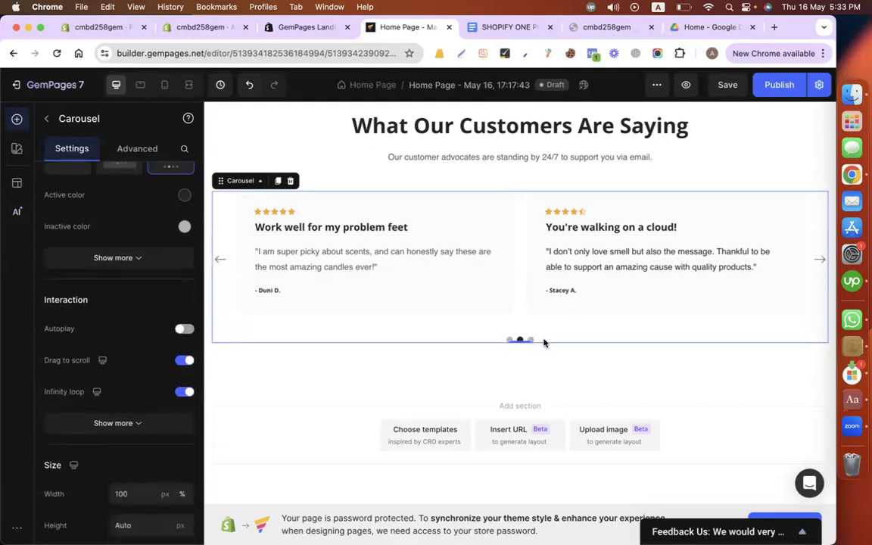
# Preview the third slide and advance the carousel through the testimonials
pyautogui.click(530, 341)
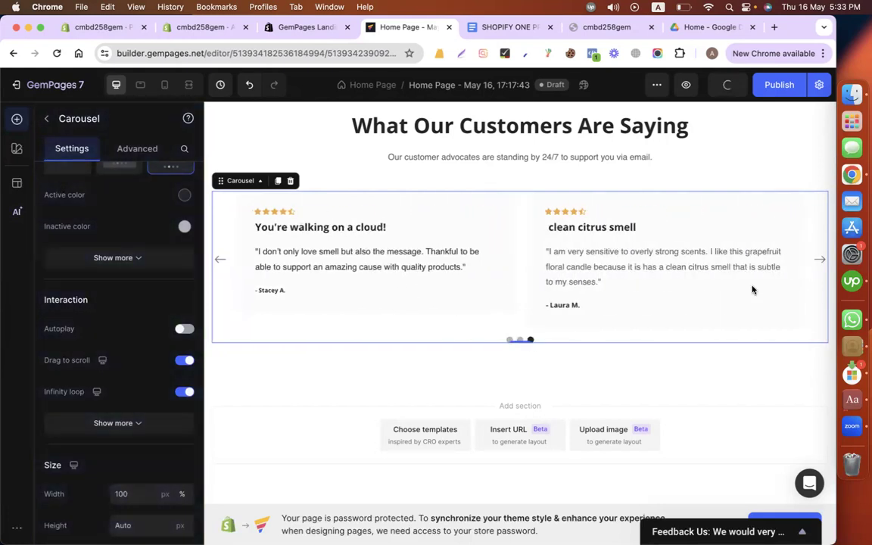
pyautogui.click(823, 262)
pyautogui.click(822, 262)
pyautogui.click(822, 262)
pyautogui.click(821, 262)
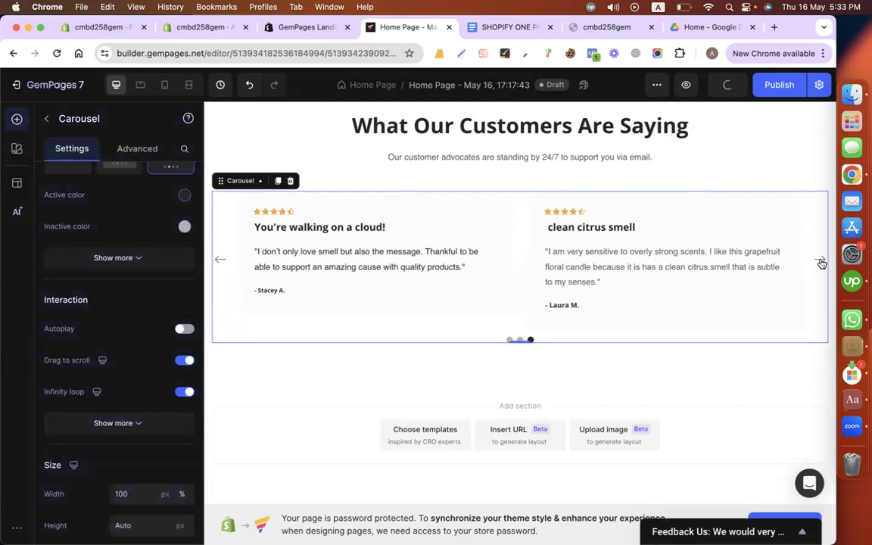
pyautogui.click(489, 28)
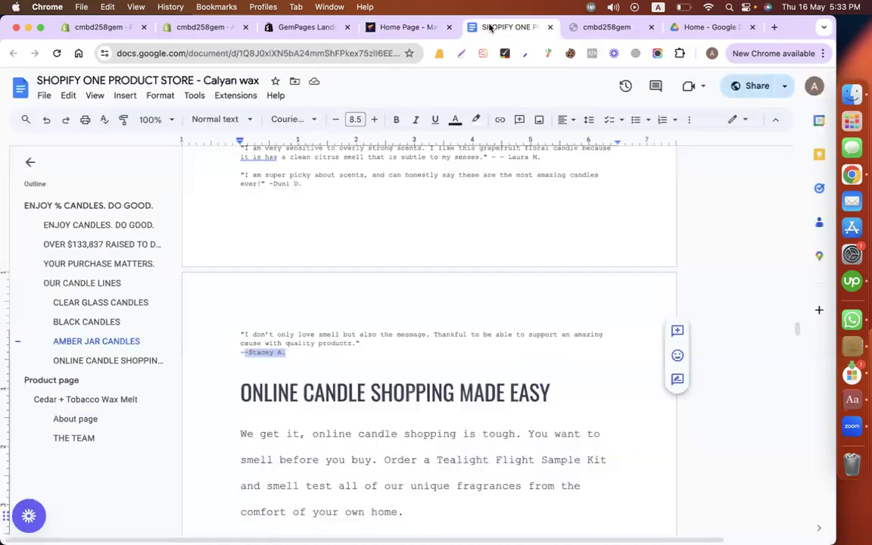
pyautogui.scroll(-5, 386, 363)
pyautogui.moveTo(222, 199); pyautogui.dragTo(552, 197)
pyautogui.click(217, 239)
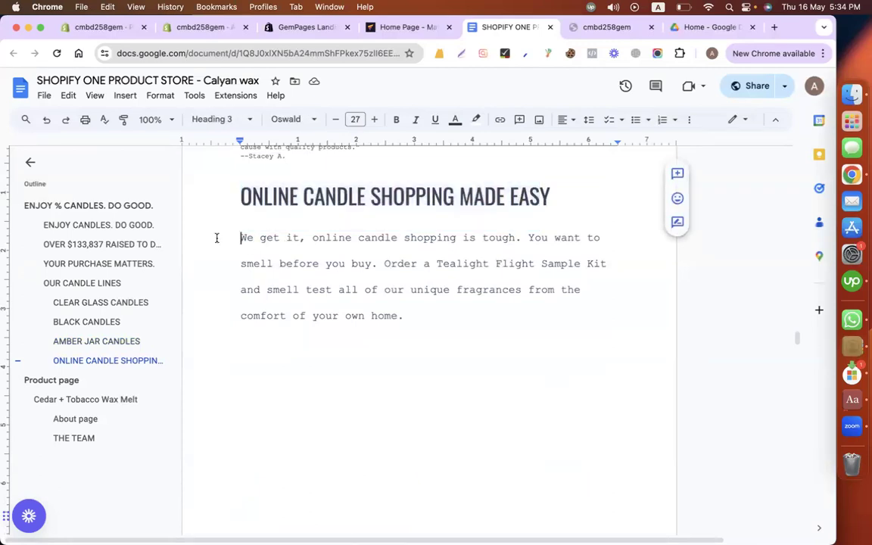
pyautogui.moveTo(217, 238); pyautogui.dragTo(453, 333)
pyautogui.scroll(-10, 453, 333)
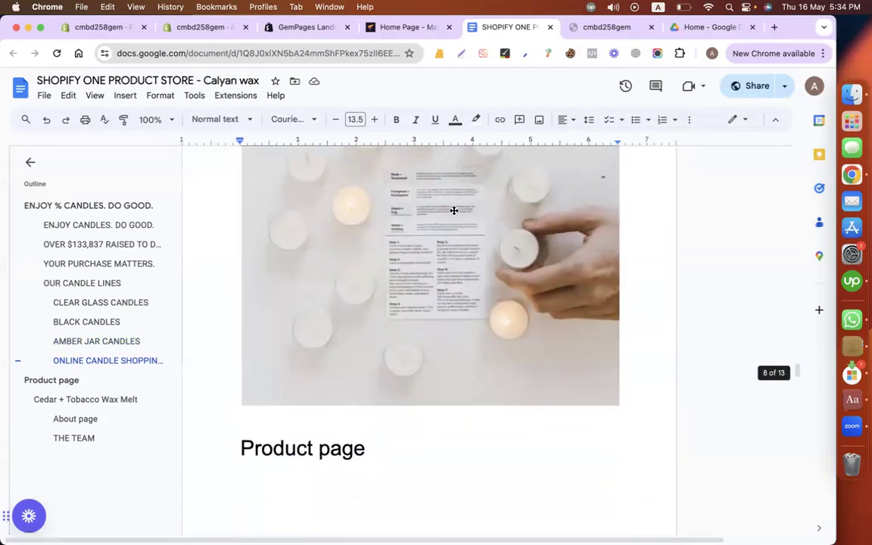
pyautogui.scroll(8, 460, 291)
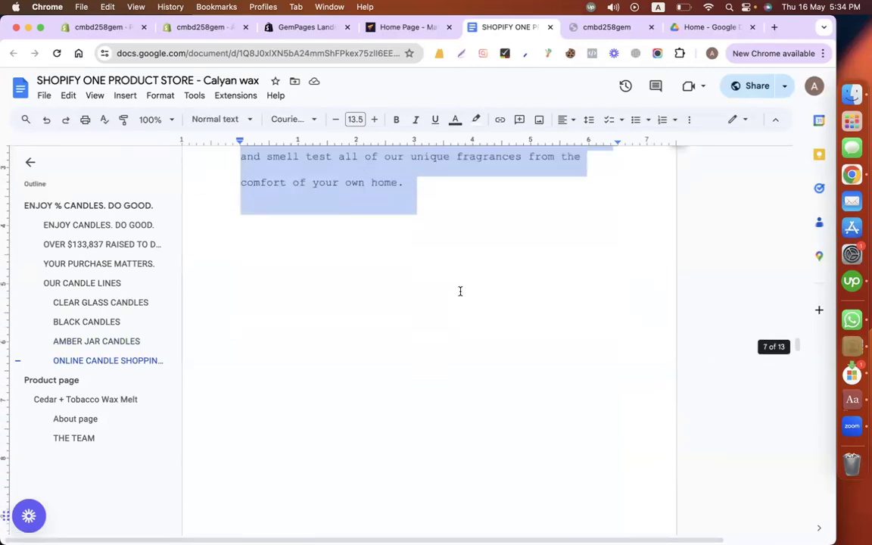
pyautogui.scroll(3, 460, 291)
pyautogui.moveTo(233, 210); pyautogui.dragTo(452, 333)
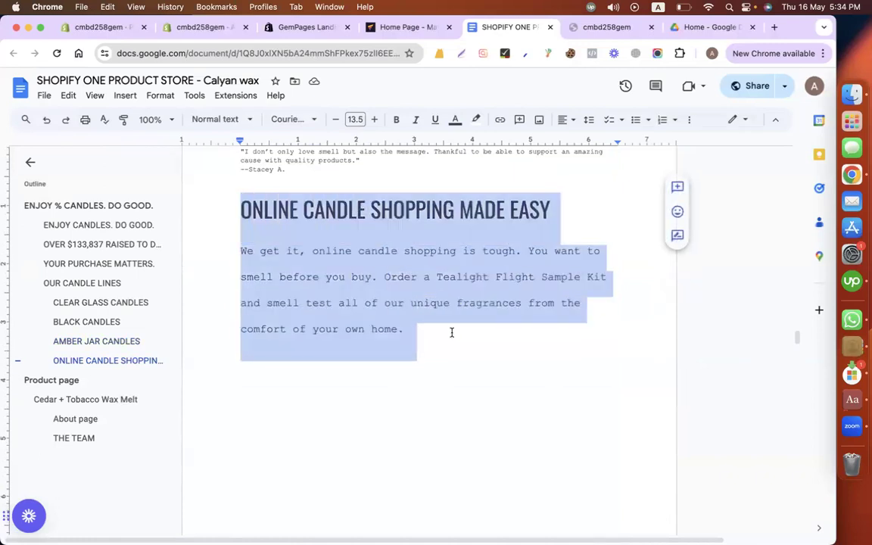
pyautogui.scroll(-8, 452, 332)
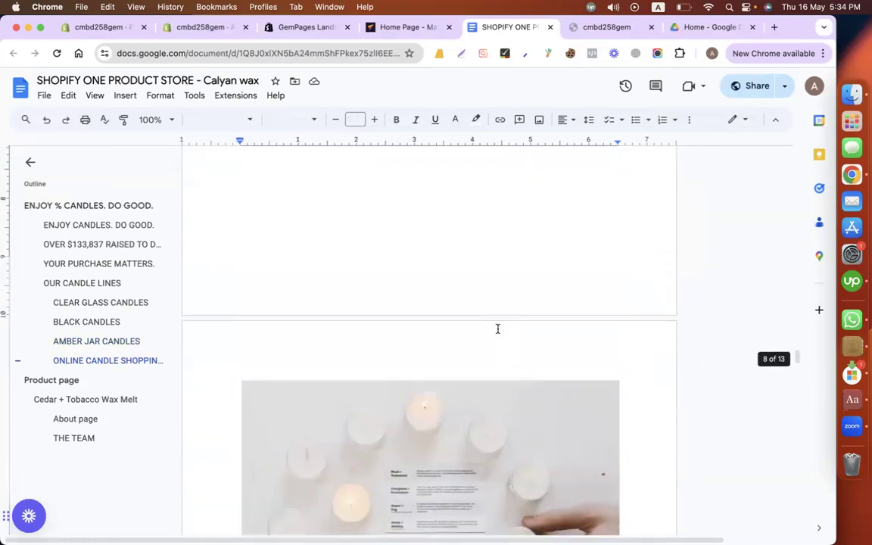
pyautogui.click(407, 28)
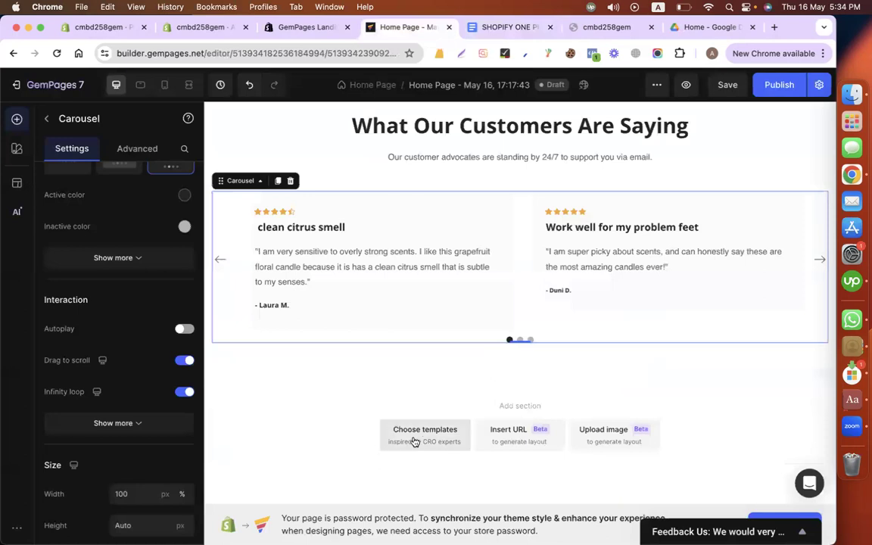
# Open the Template Library on Sections with All Sections shown
pyautogui.click(416, 440)
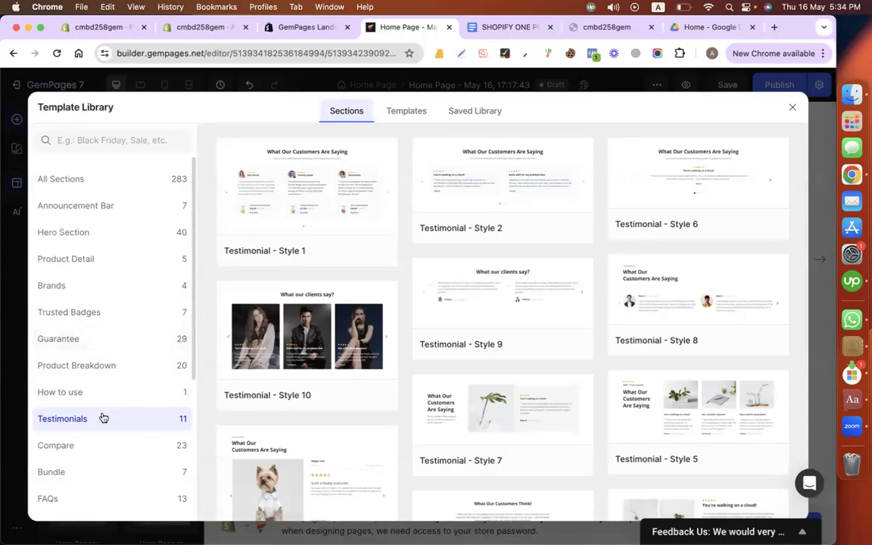
pyautogui.click(407, 111)
pyautogui.click(348, 111)
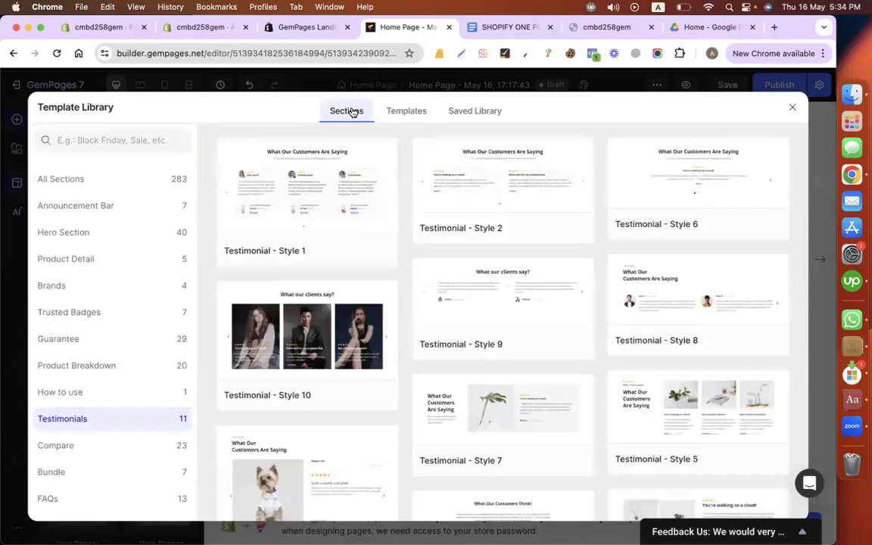
pyautogui.click(133, 181)
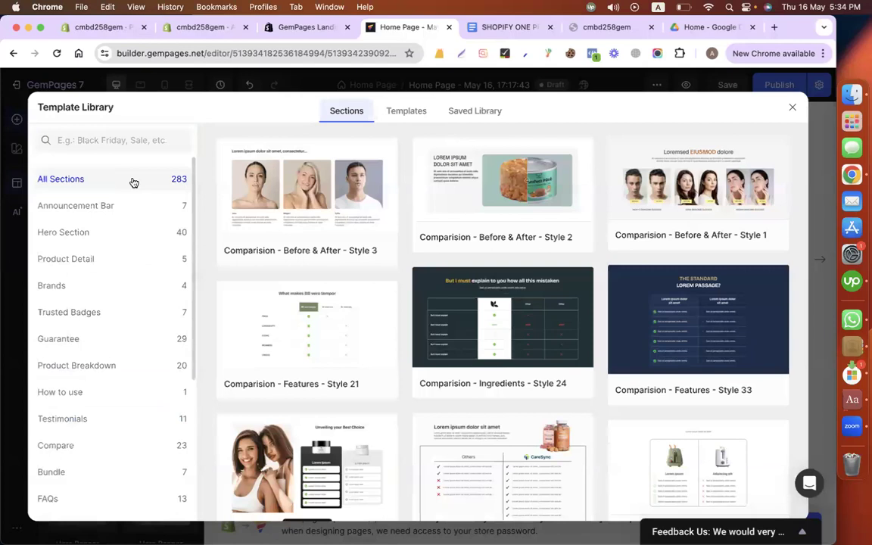
# Browse the 283 section templates, including the Guarantee and Brand Story designs
pyautogui.scroll(-1, 491, 293)
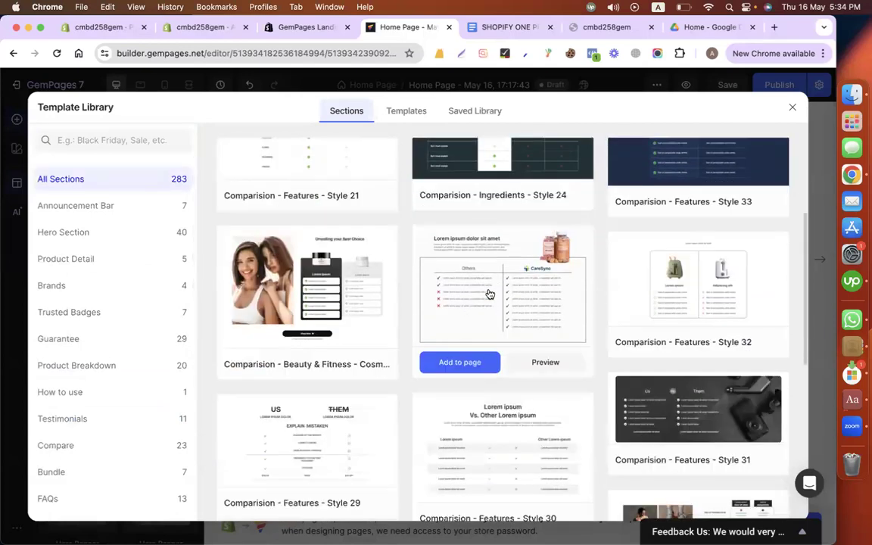
pyautogui.scroll(-5, 489, 294)
pyautogui.scroll(-7, 489, 293)
pyautogui.scroll(5, 489, 294)
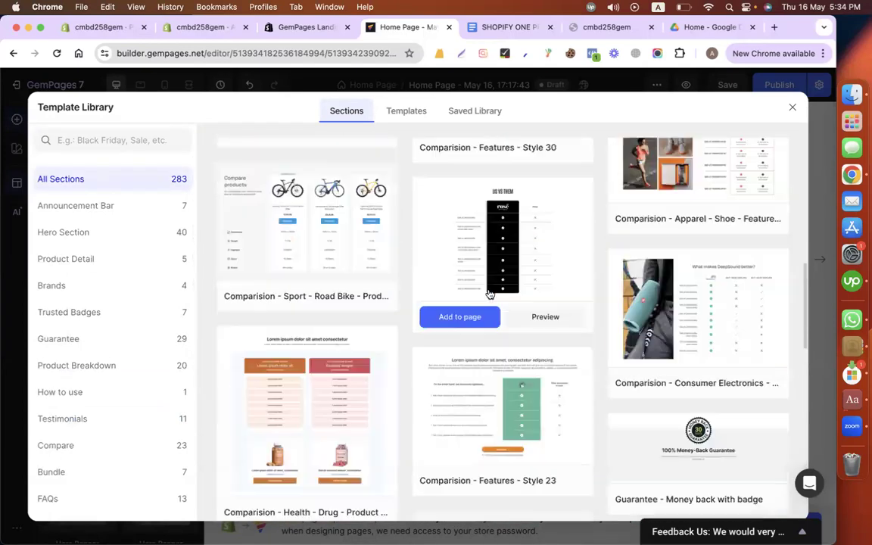
pyautogui.scroll(-5, 489, 294)
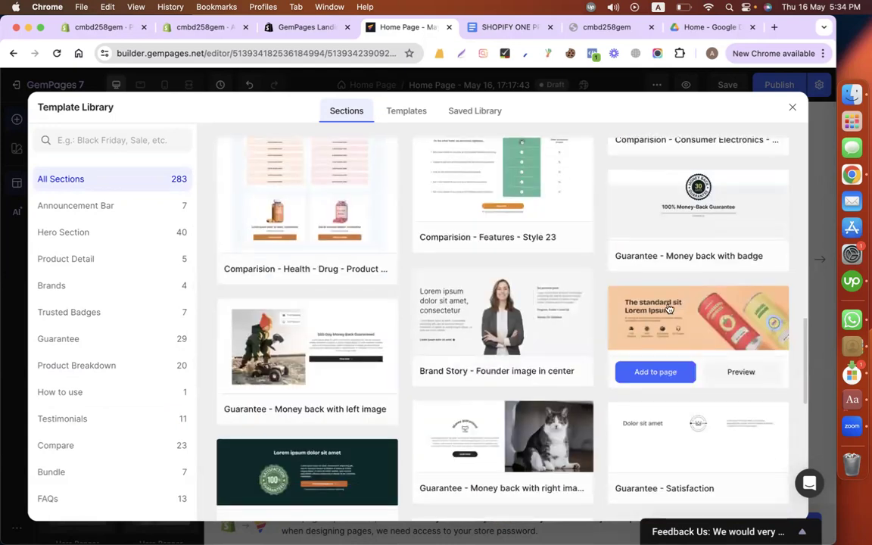
pyautogui.scroll(-2, 669, 308)
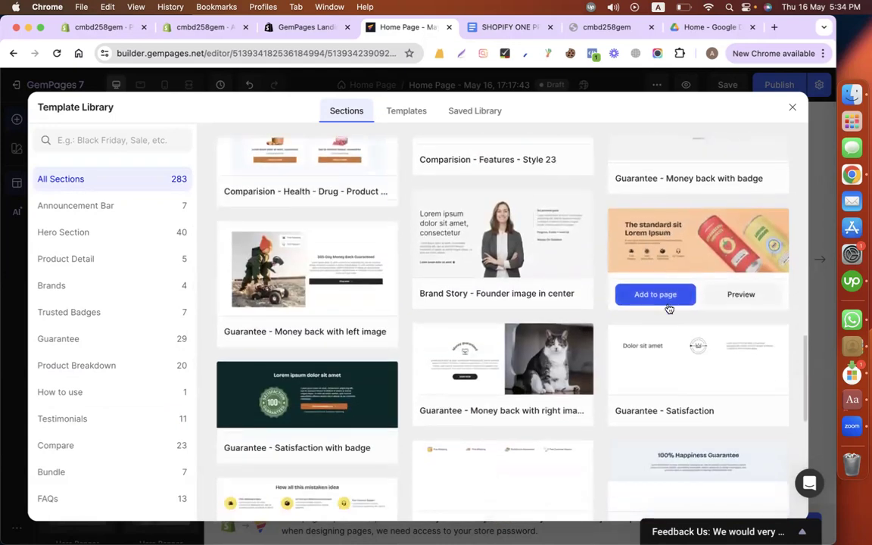
pyautogui.moveTo(573, 387)
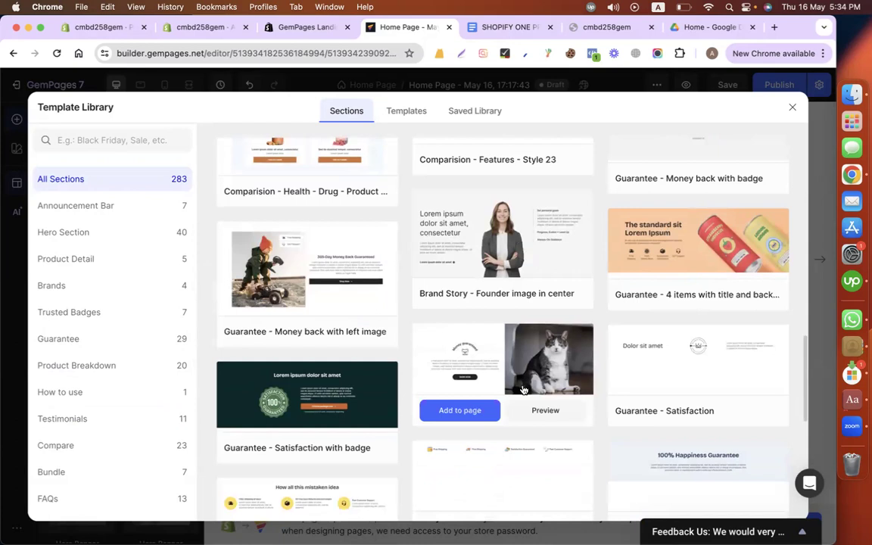
pyautogui.scroll(-3, 523, 389)
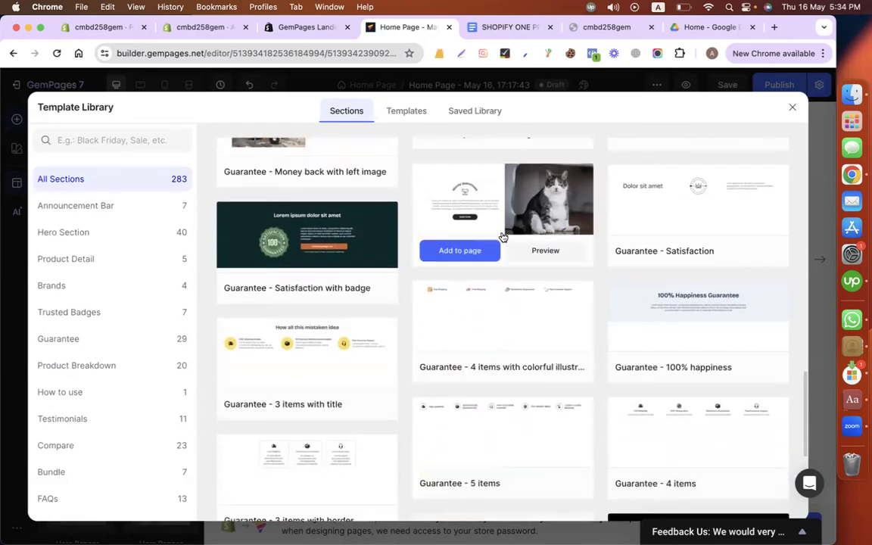
pyautogui.scroll(-5, 390, 413)
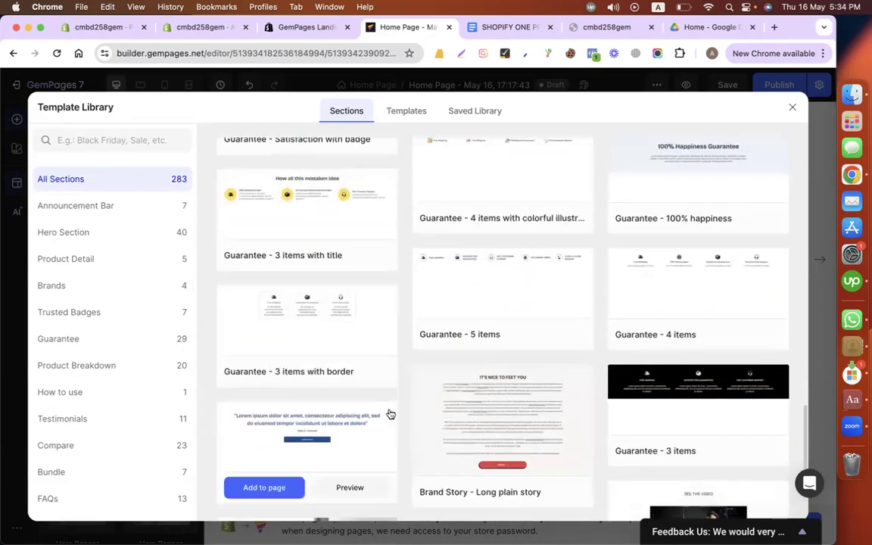
pyautogui.scroll(-5, 653, 290)
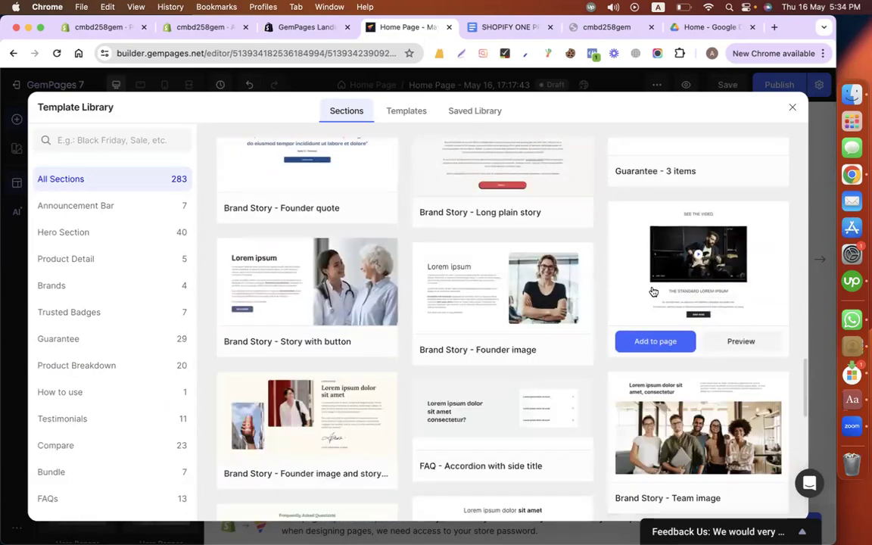
pyautogui.scroll(10, 653, 291)
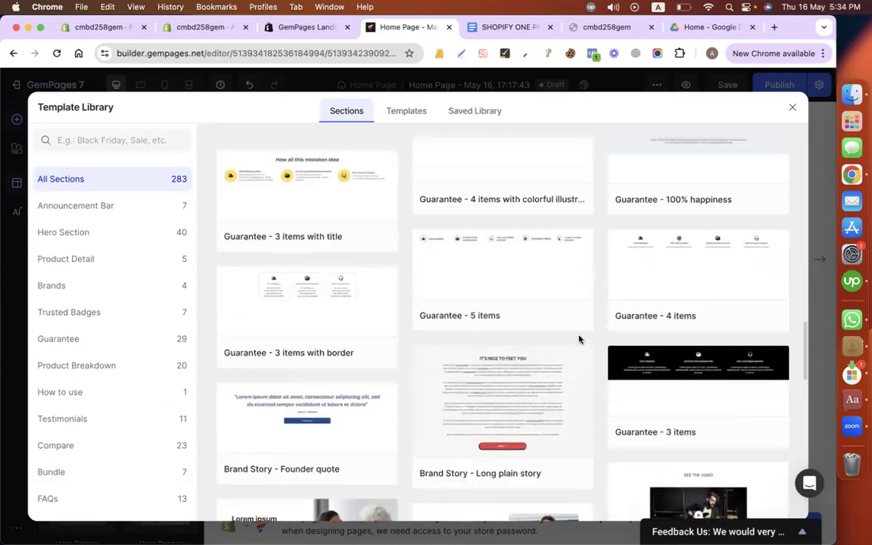
pyautogui.scroll(-10, 579, 340)
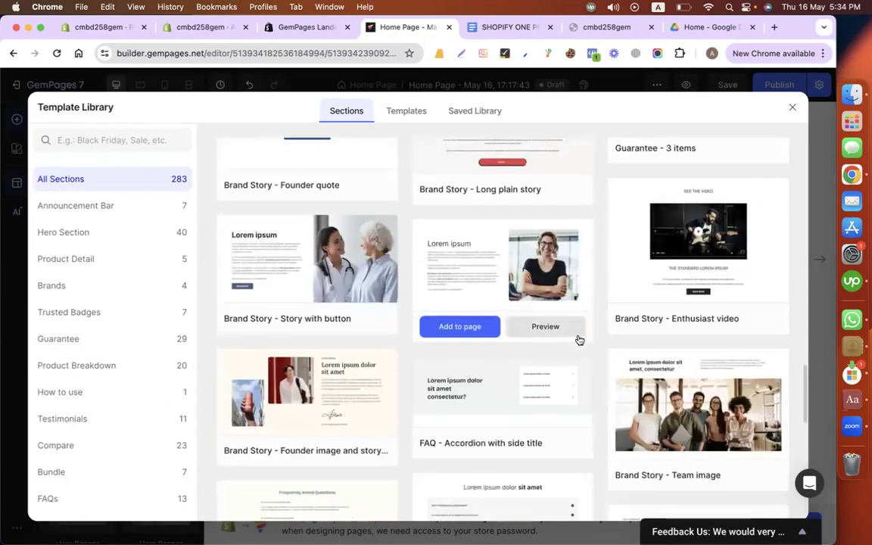
# Add the Brand Story - Founder section and change its heading to 'ONLINE CANDLE SHOPPING MADE EASY'
pyautogui.click(467, 330)
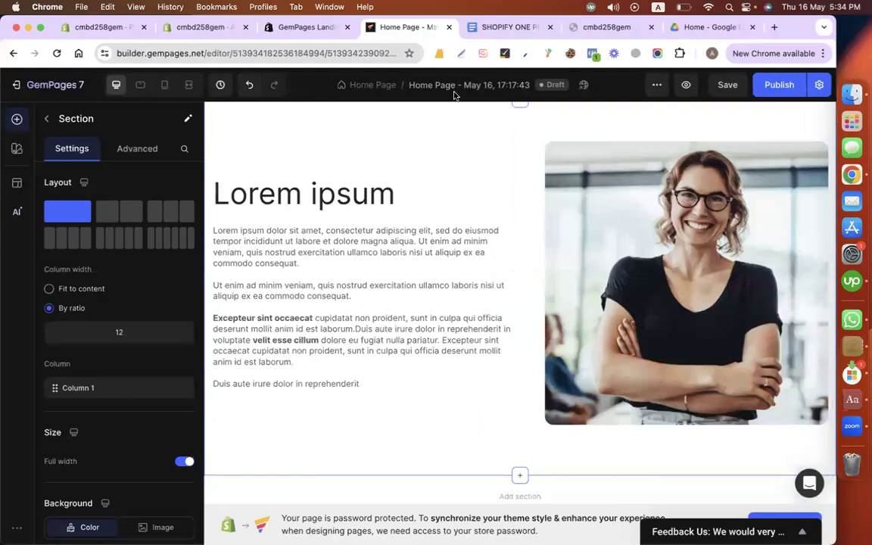
pyautogui.click(500, 27)
pyautogui.scroll(2, 436, 303)
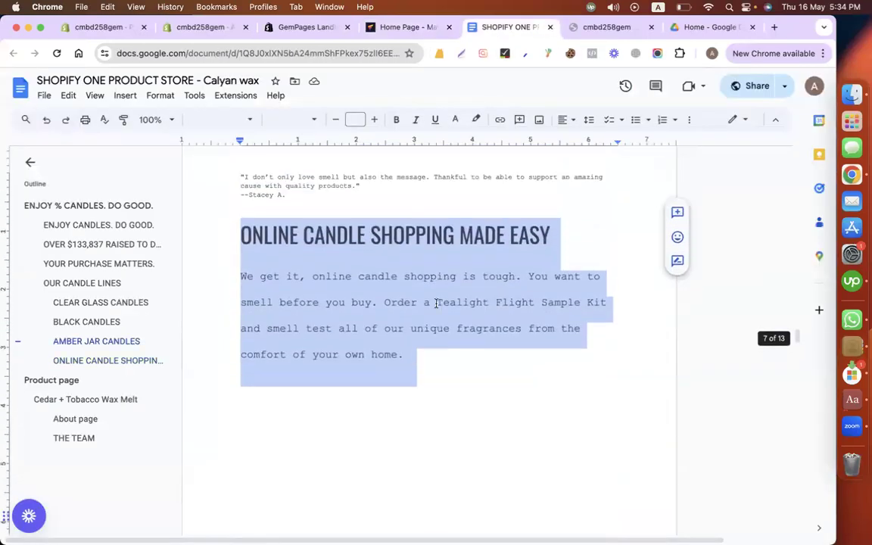
pyautogui.click(242, 235)
pyautogui.moveTo(241, 235); pyautogui.dragTo(550, 237)
pyautogui.press('super+c')
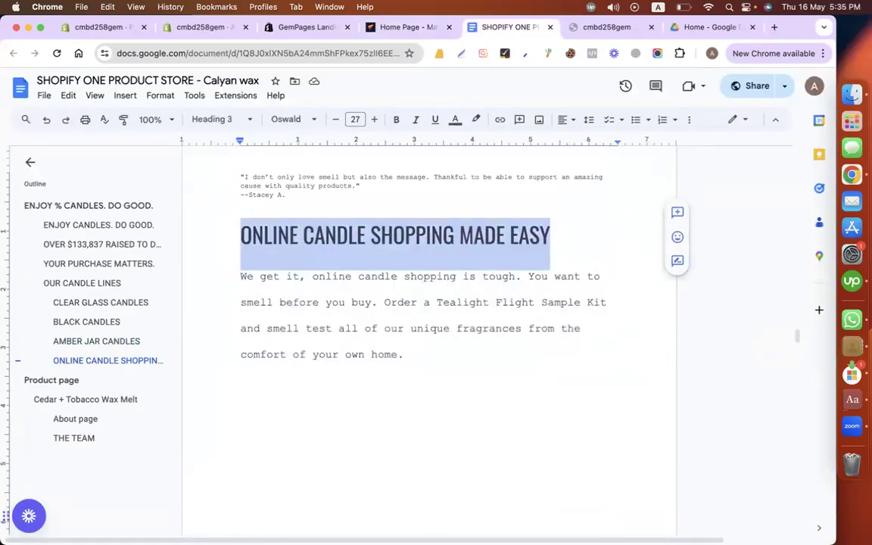
pyautogui.click(372, 27)
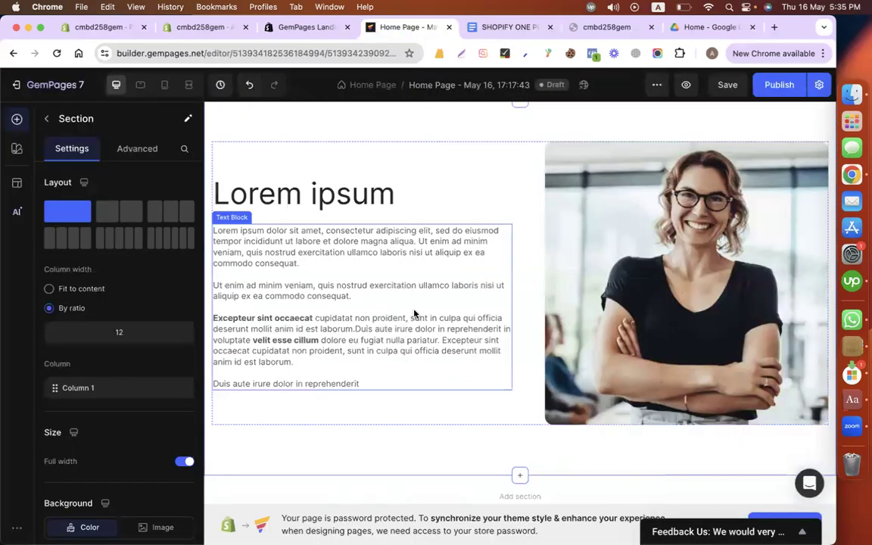
pyautogui.scroll(2, 413, 311)
pyautogui.click(337, 275)
pyautogui.tripleClick(337, 274)
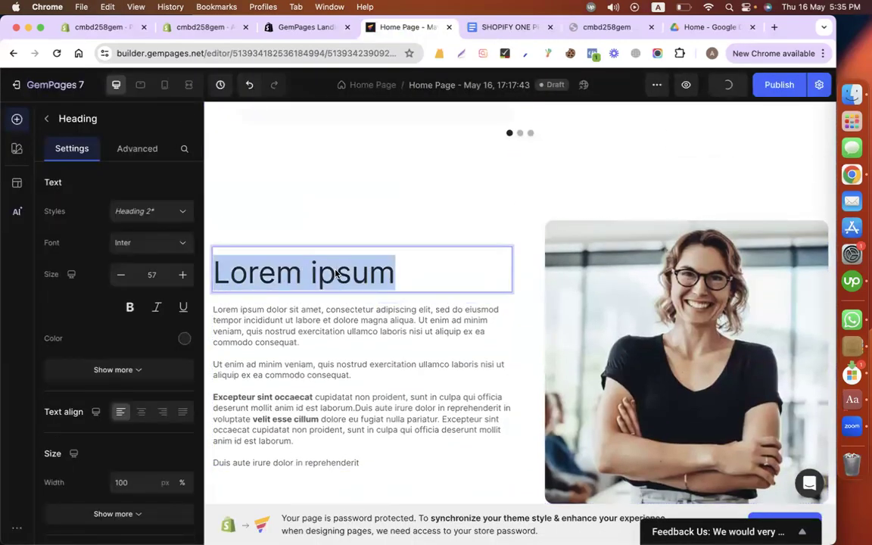
pyautogui.press('super+v')
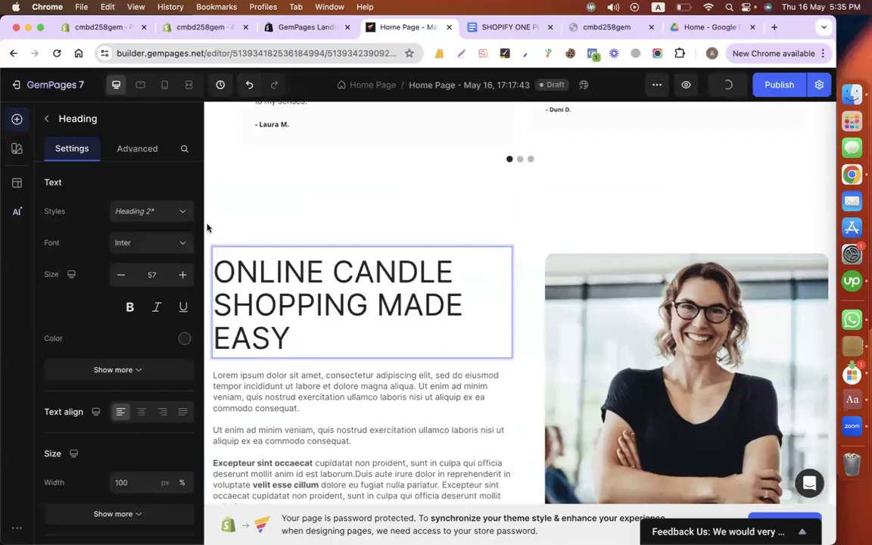
# Style the heading in Roboto at size 52, bold
pyautogui.click(140, 243)
pyautogui.click(111, 350)
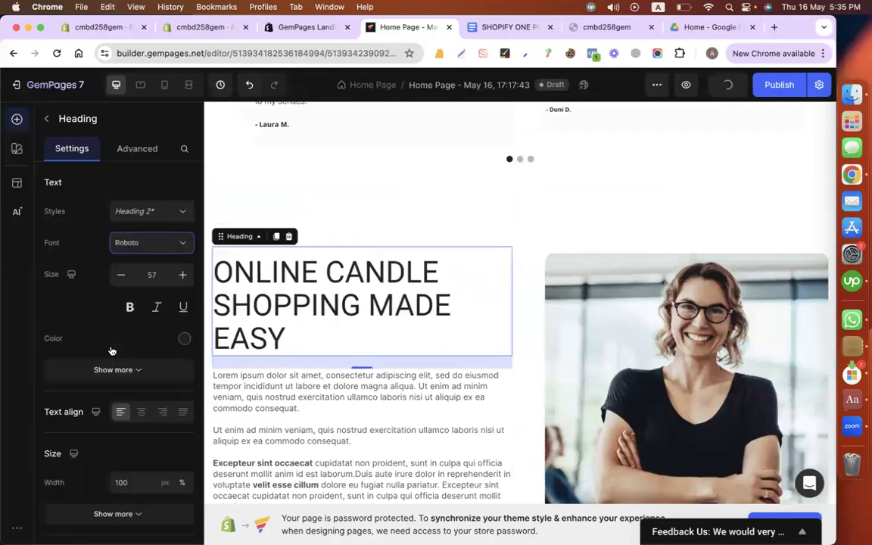
pyautogui.click(152, 273)
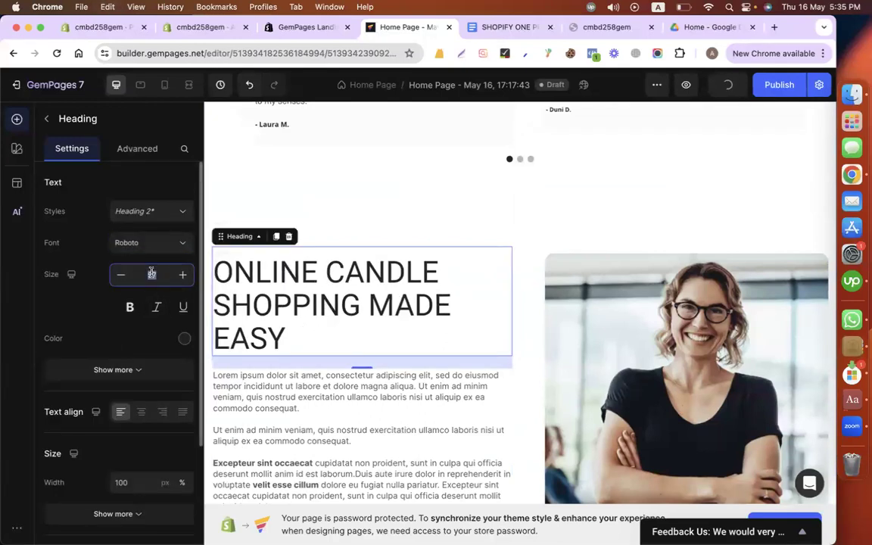
pyautogui.write('2')
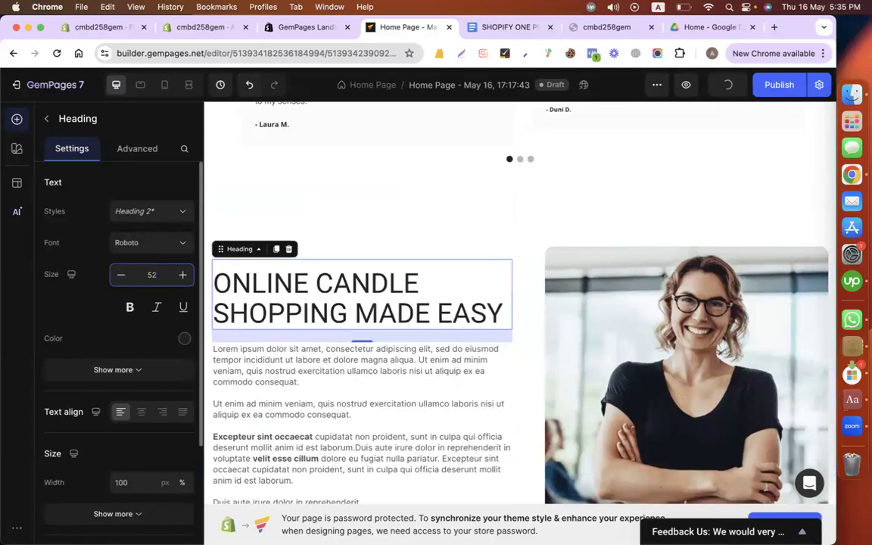
pyautogui.click(129, 307)
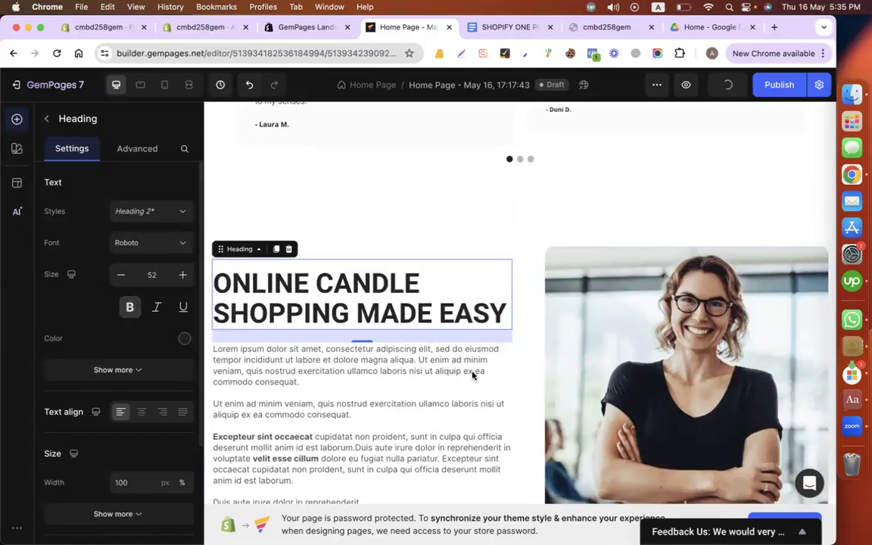
pyautogui.scroll(-3, 425, 333)
# Select the paragraph under the heading in the Google Doc
pyautogui.click(506, 27)
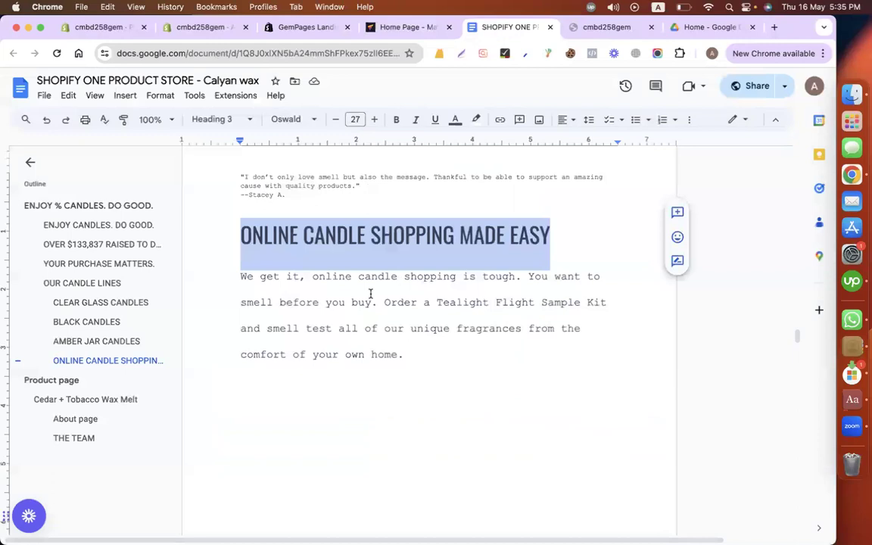
pyautogui.moveTo(224, 276); pyautogui.dragTo(420, 353)
pyautogui.press('super+c')
pyautogui.scroll(-10, 420, 353)
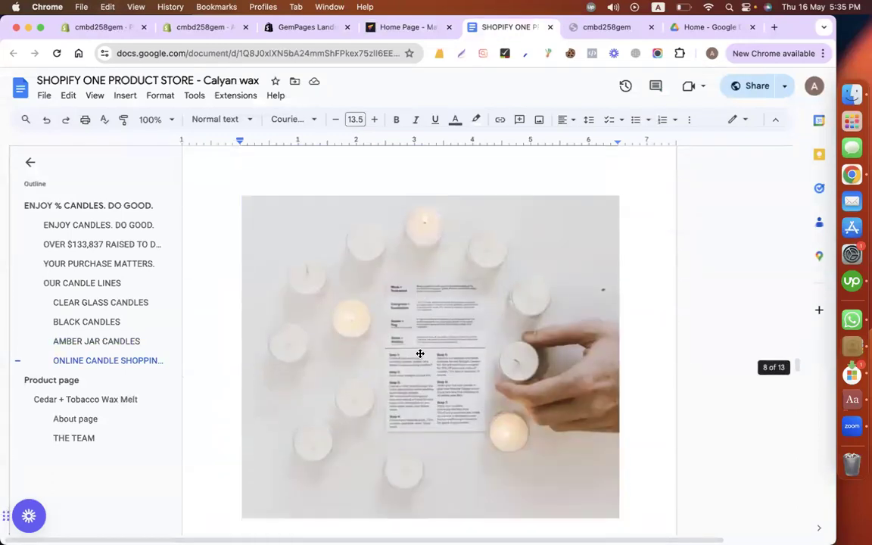
# Replace the lorem paragraph with the copied 'We get it' candle shopping text, removing the trailing line
pyautogui.click(407, 28)
pyautogui.click(309, 277)
pyautogui.click(309, 278)
pyautogui.press('super+a')
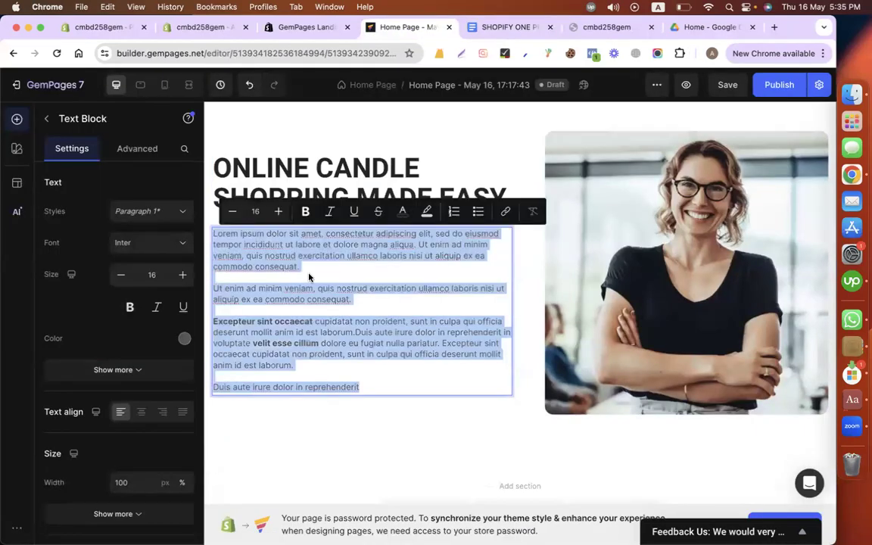
pyautogui.press('super+v')
pyautogui.press('BackSpace')
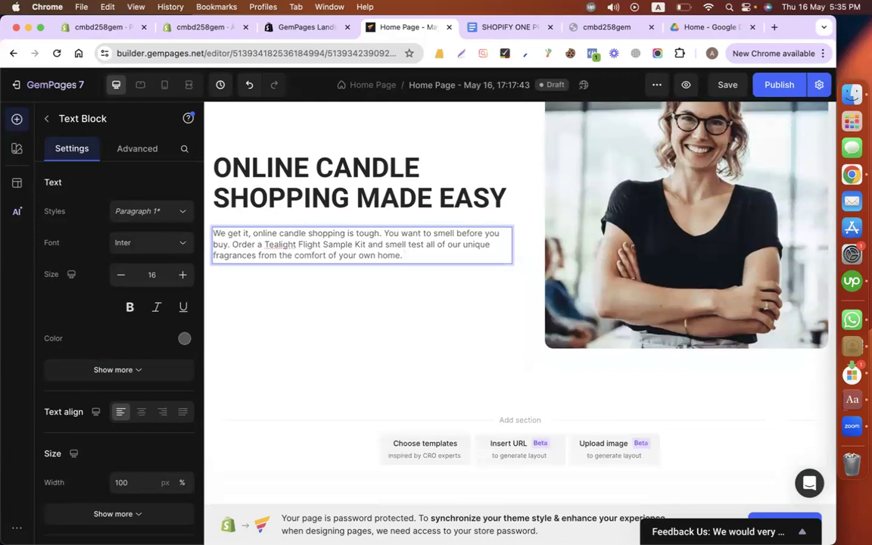
# Set the paragraph to size 19 in Roboto
pyautogui.click(183, 277)
pyautogui.click(183, 277)
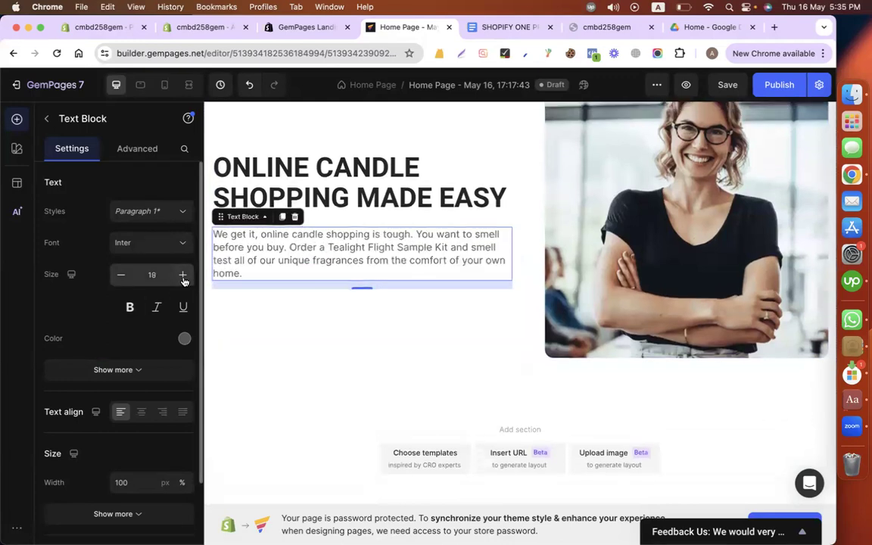
pyautogui.click(150, 218)
pyautogui.click(150, 219)
pyautogui.click(148, 243)
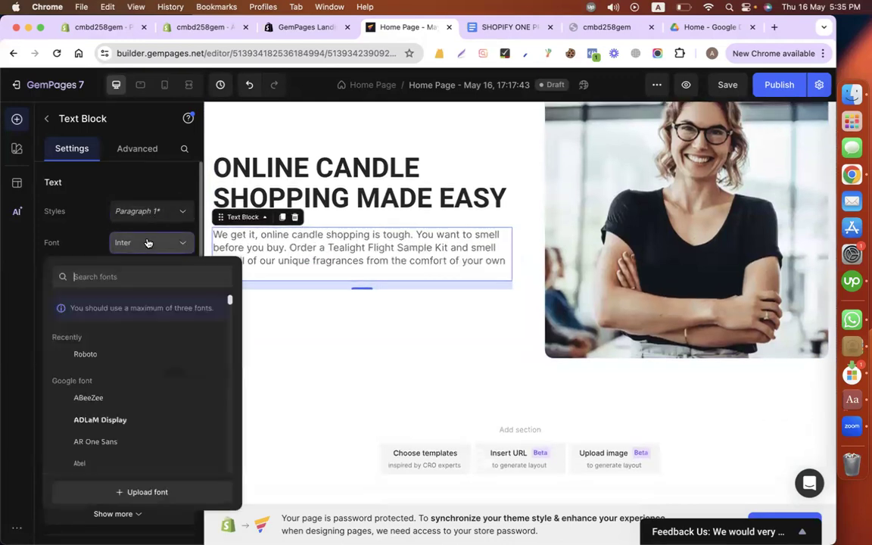
pyautogui.click(89, 356)
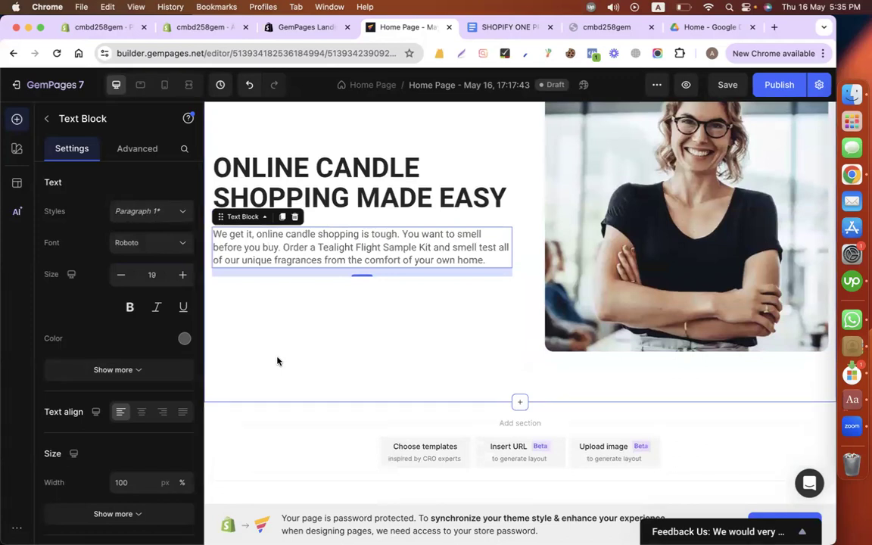
pyautogui.scroll(2, 631, 224)
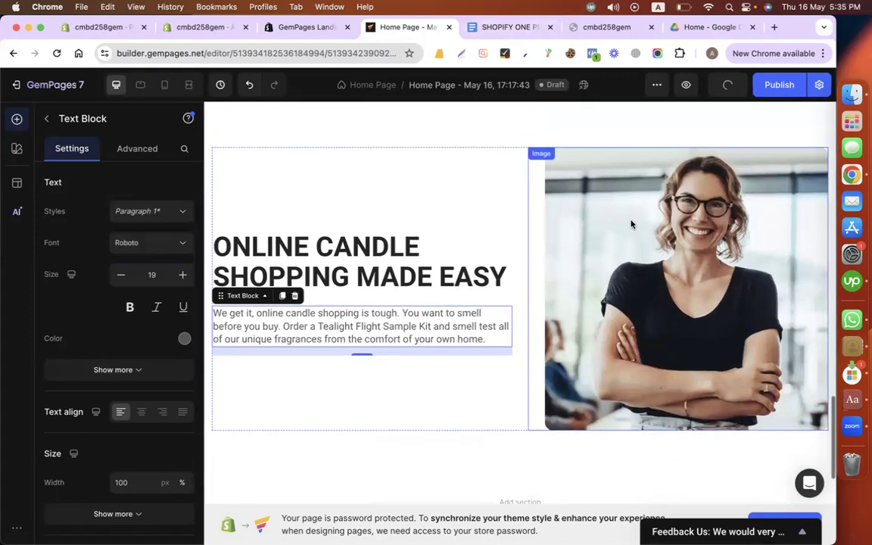
# Take a screenshot of the candle image in the Google Doc
pyautogui.click(511, 25)
pyautogui.scroll(-2, 518, 228)
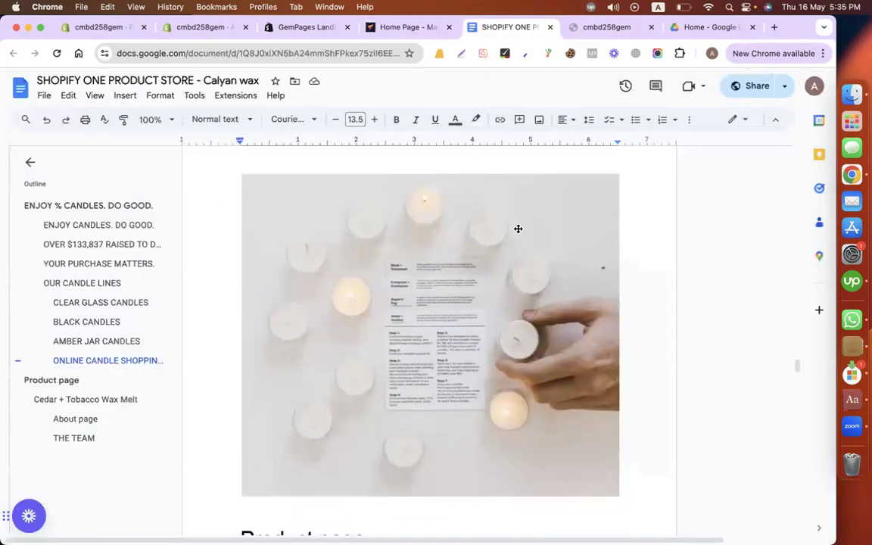
pyautogui.scroll(1, 518, 229)
pyautogui.press('super+shift+4')
pyautogui.moveTo(242, 154); pyautogui.dragTo(619, 475)
# Replace the woman's photo beside the heading with the uploaded candle screenshot
pyautogui.click(402, 29)
pyautogui.click(644, 300)
pyautogui.click(106, 267)
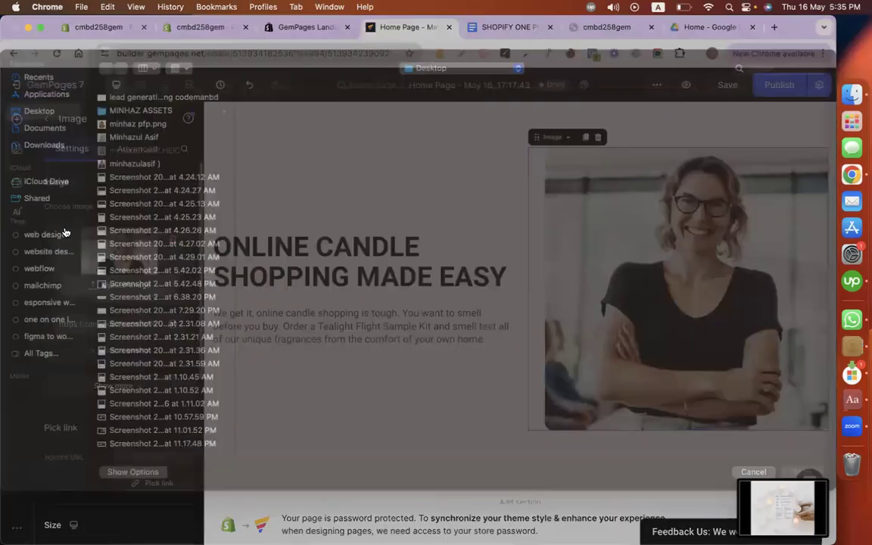
pyautogui.scroll(-20, 139, 174)
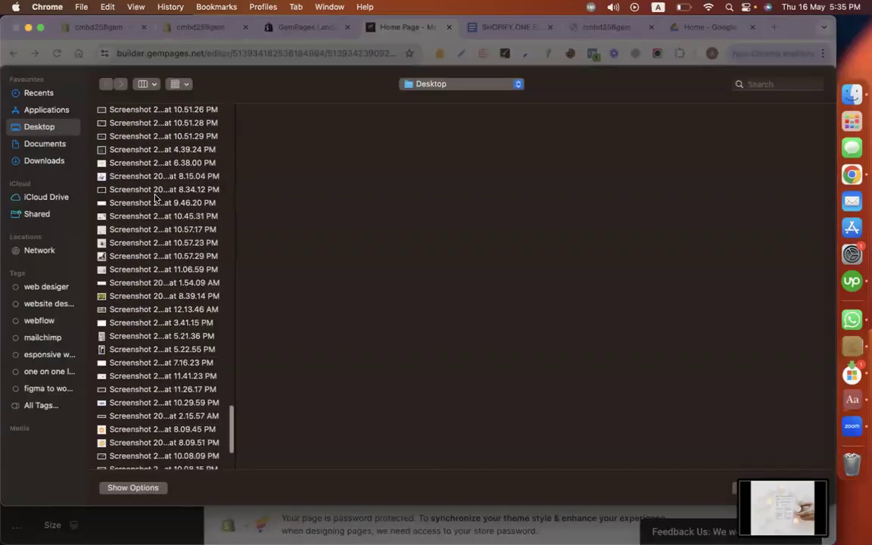
pyautogui.doubleClick(128, 429)
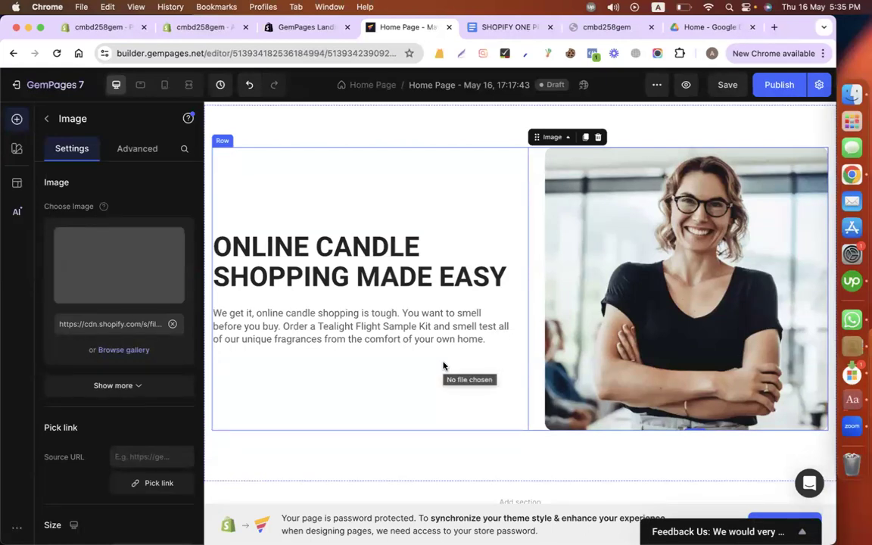
pyautogui.hotkey('ctrl', 'Left')
pyautogui.hotkey('ctrl', 'Left')
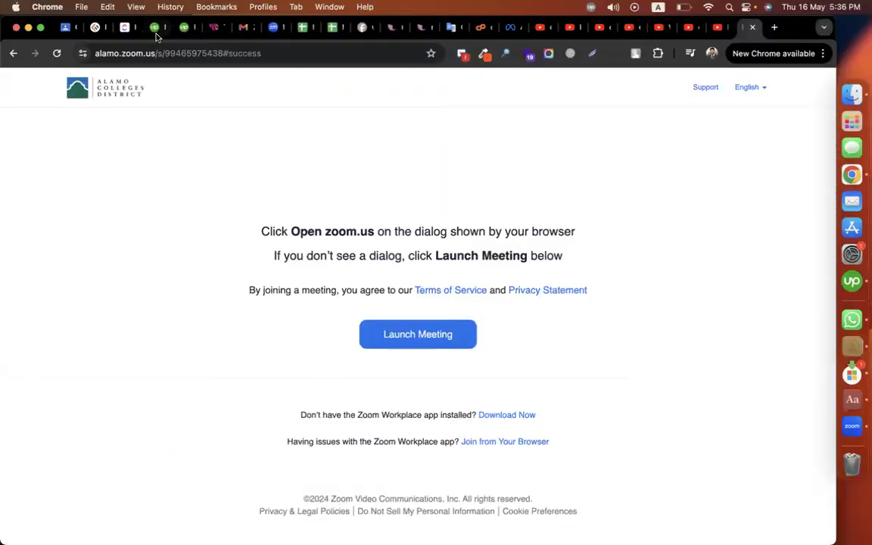
# Glance at Upwork messages, then add a Button element beneath the candle shopping paragraph
pyautogui.click(155, 28)
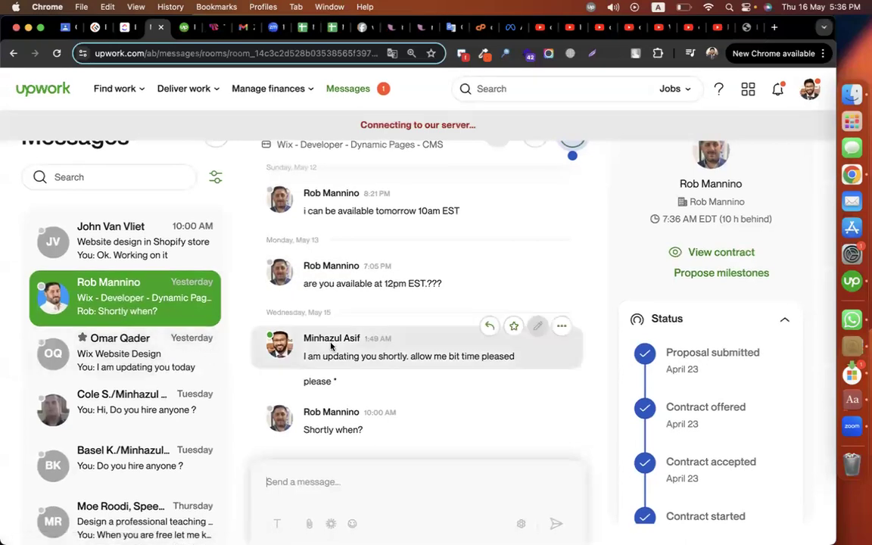
pyautogui.hotkey('ctrl', 'Right')
pyautogui.hotkey('ctrl', 'Right')
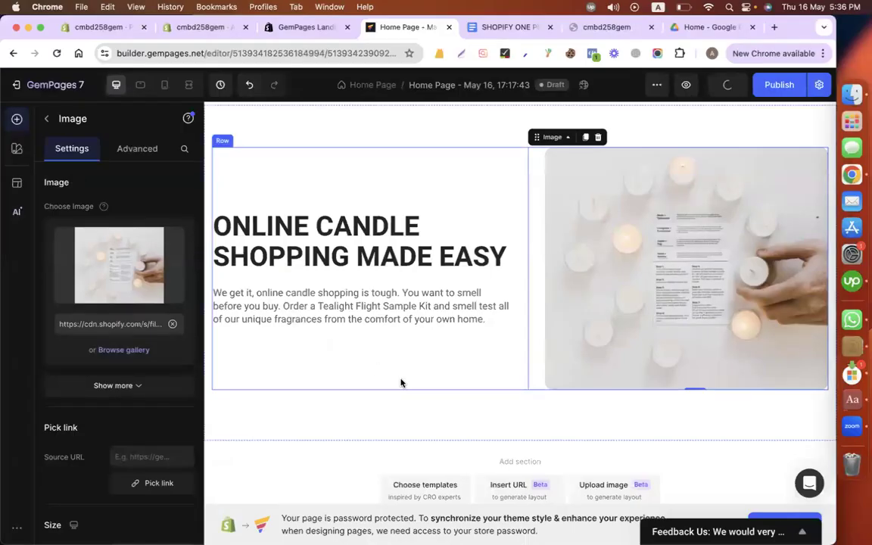
pyautogui.click(46, 120)
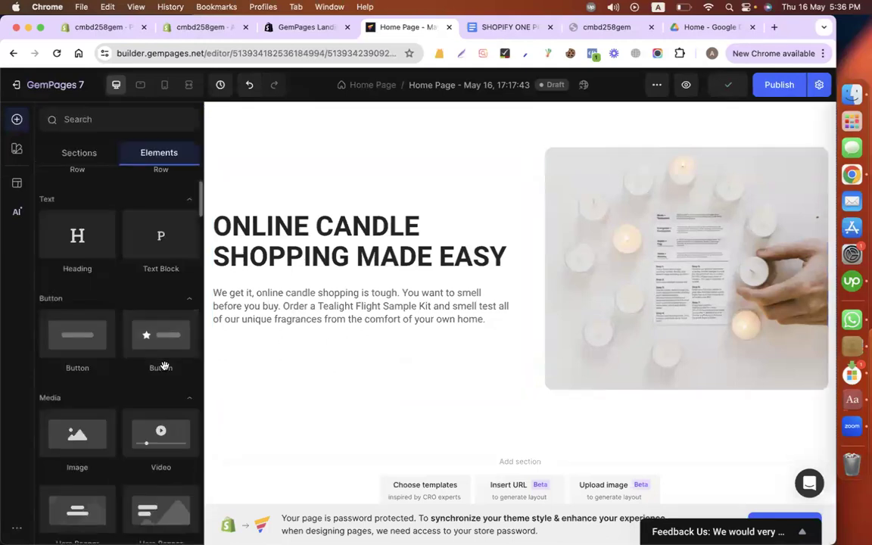
pyautogui.moveTo(76, 344); pyautogui.dragTo(282, 342)
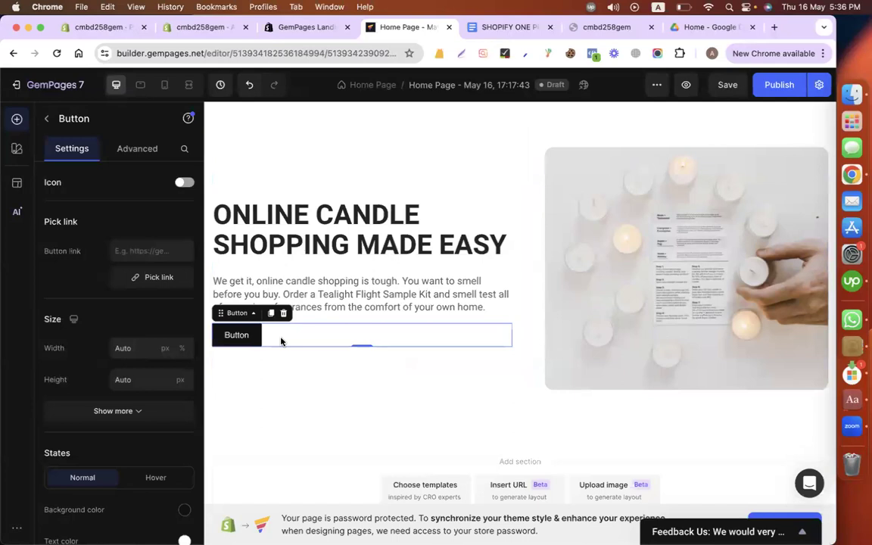
# Label the button 'VIEW PRODUCTS' and link it to the CLEAR GLASS CANDLES product page
pyautogui.doubleClick(237, 335)
pyautogui.write('VIEW')
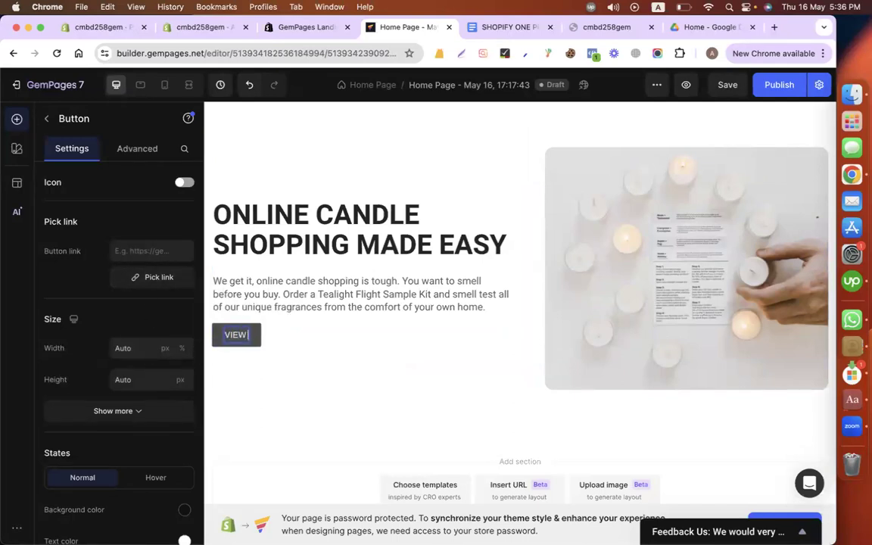
pyautogui.write(' PRODUCTS')
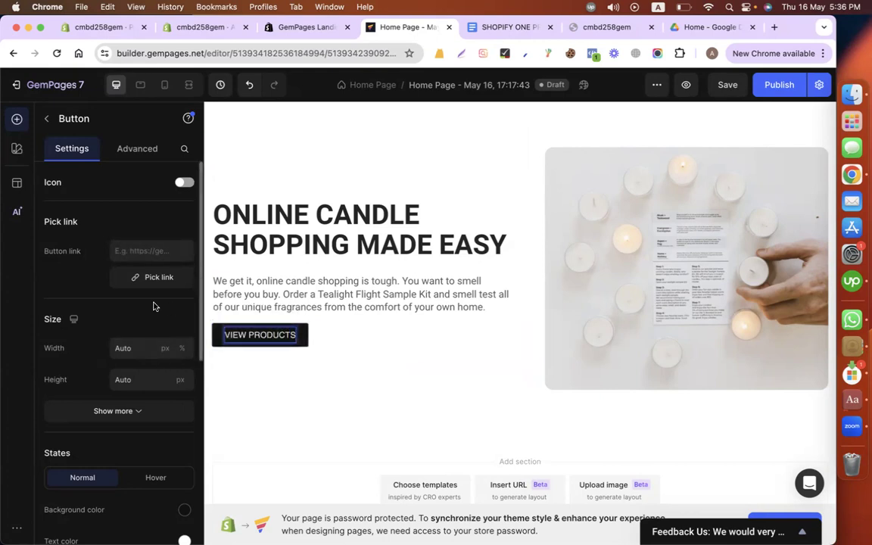
pyautogui.click(154, 277)
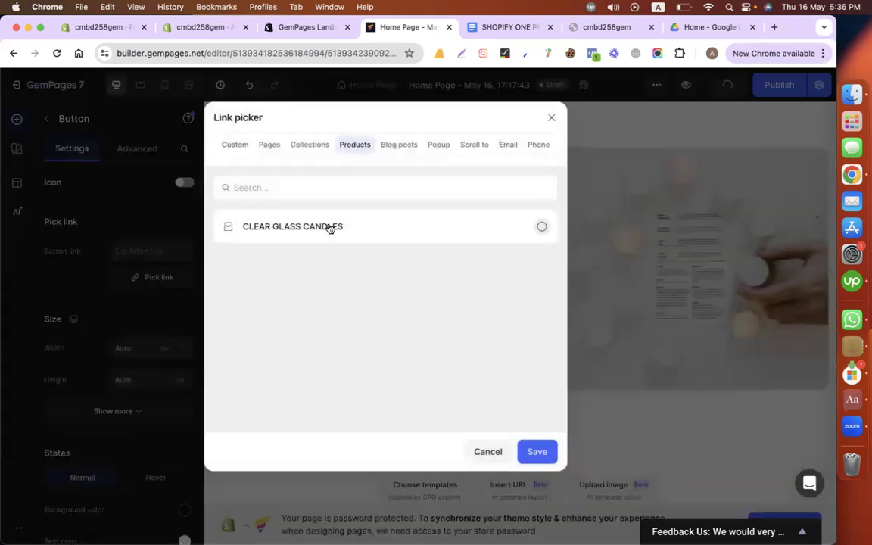
pyautogui.click(542, 229)
pyautogui.click(537, 452)
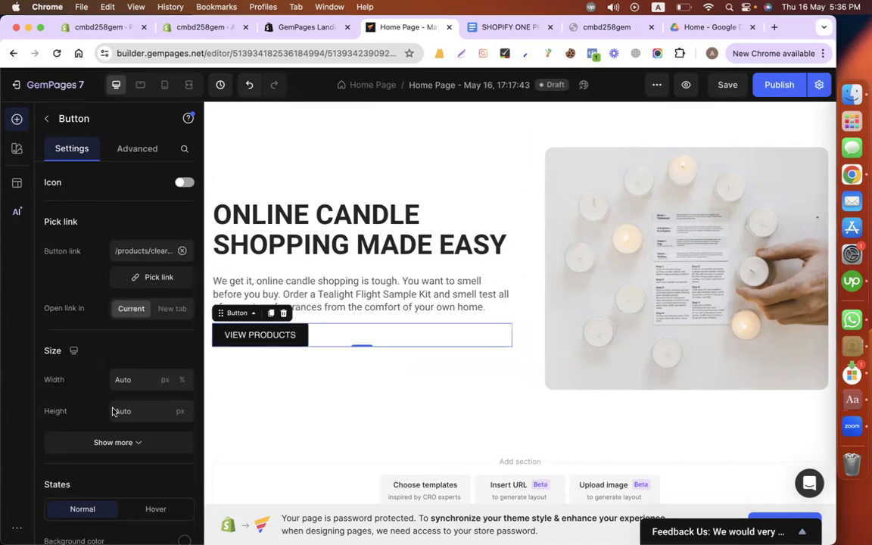
pyautogui.scroll(-5, 113, 409)
pyautogui.doubleClick(259, 336)
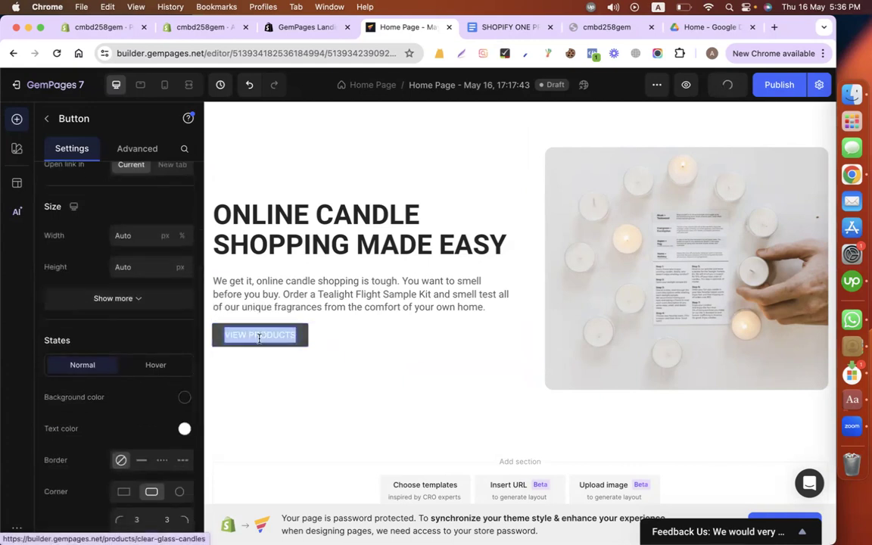
pyautogui.click(337, 387)
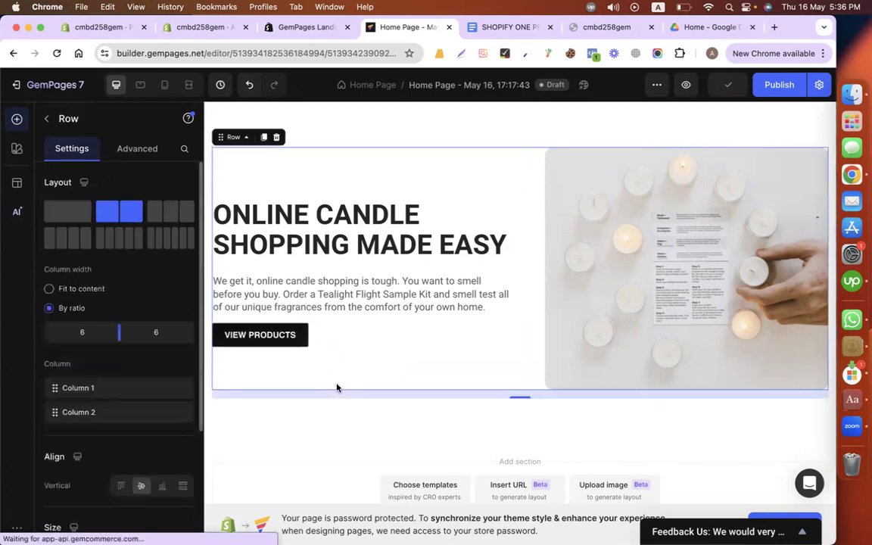
# Turn on Full width for the heading-and-photo row, replacing its fixed 1200 px width
pyautogui.scroll(-15, 593, 336)
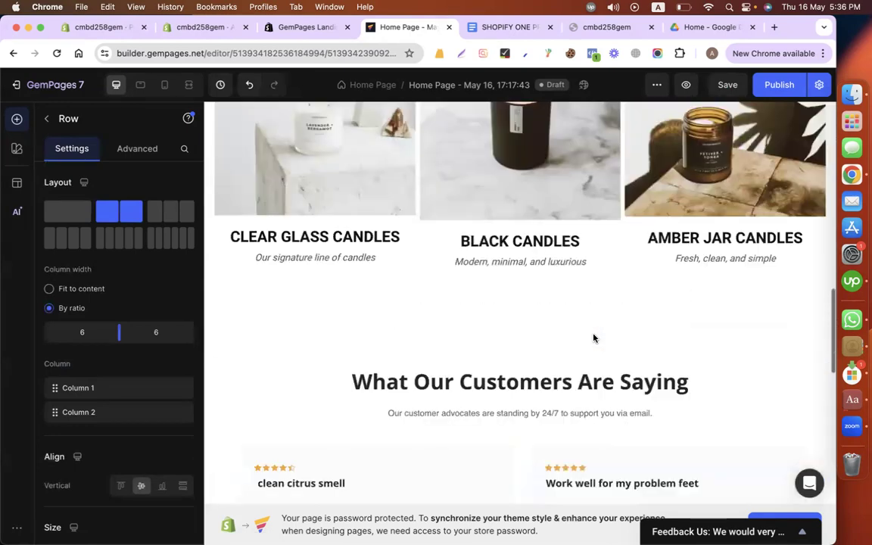
pyautogui.scroll(-8, 593, 337)
pyautogui.scroll(8, 593, 337)
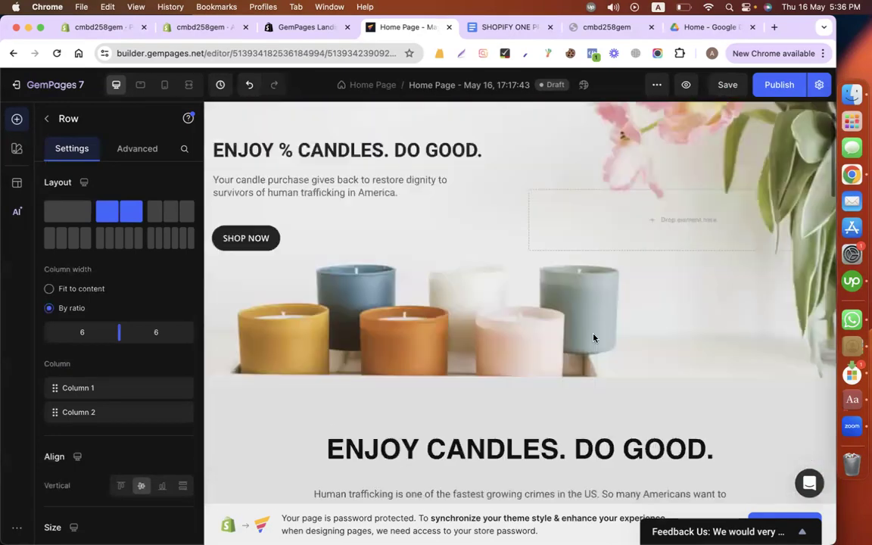
pyautogui.scroll(-4, 594, 337)
pyautogui.scroll(-5, 593, 338)
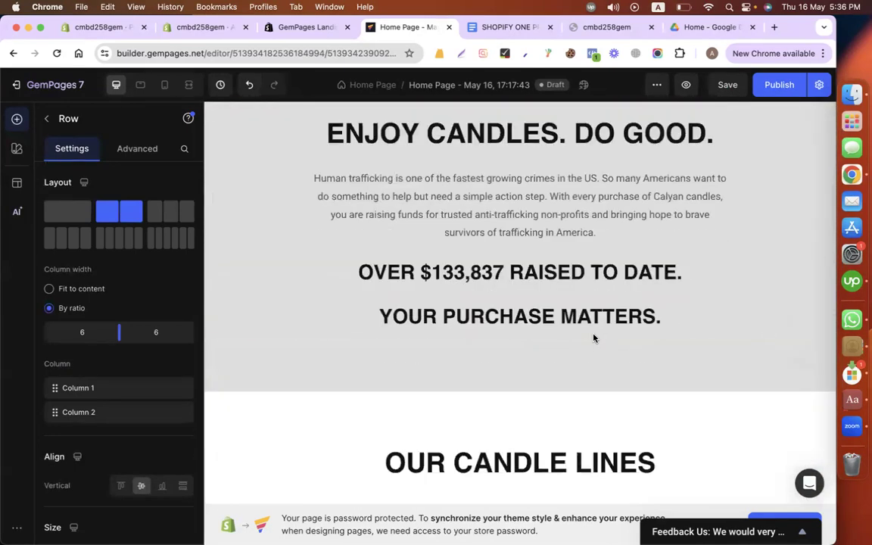
pyautogui.scroll(-10, 594, 337)
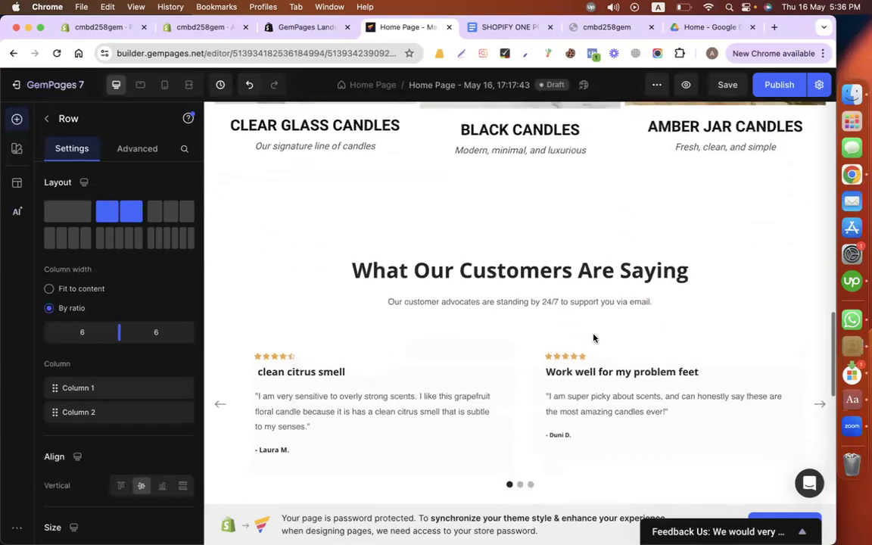
pyautogui.scroll(-3, 593, 338)
pyautogui.scroll(2, 593, 337)
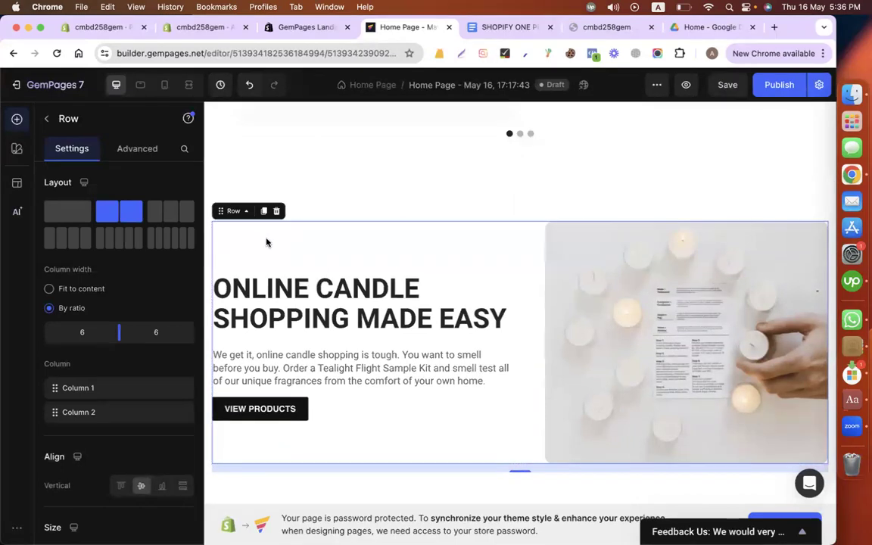
pyautogui.scroll(-5, 143, 374)
pyautogui.scroll(3, 142, 374)
pyautogui.scroll(-5, 120, 303)
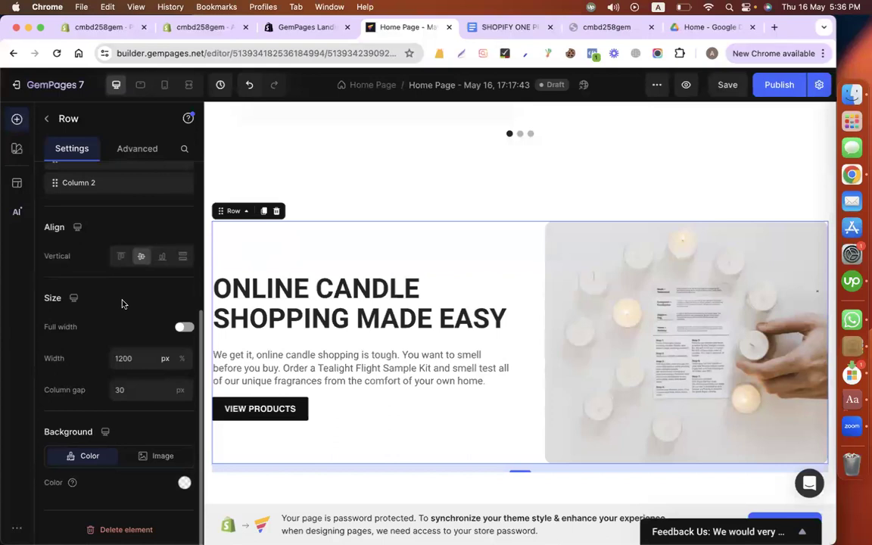
pyautogui.click(184, 328)
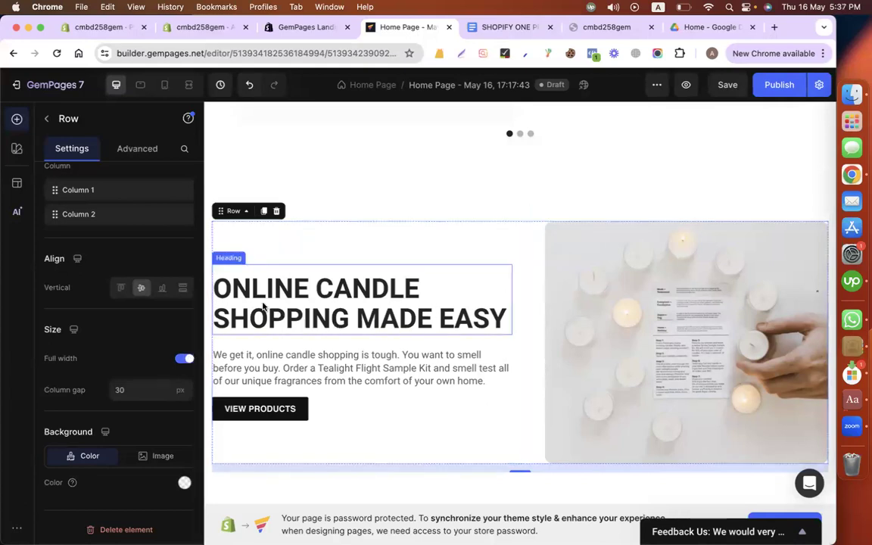
pyautogui.click(492, 215)
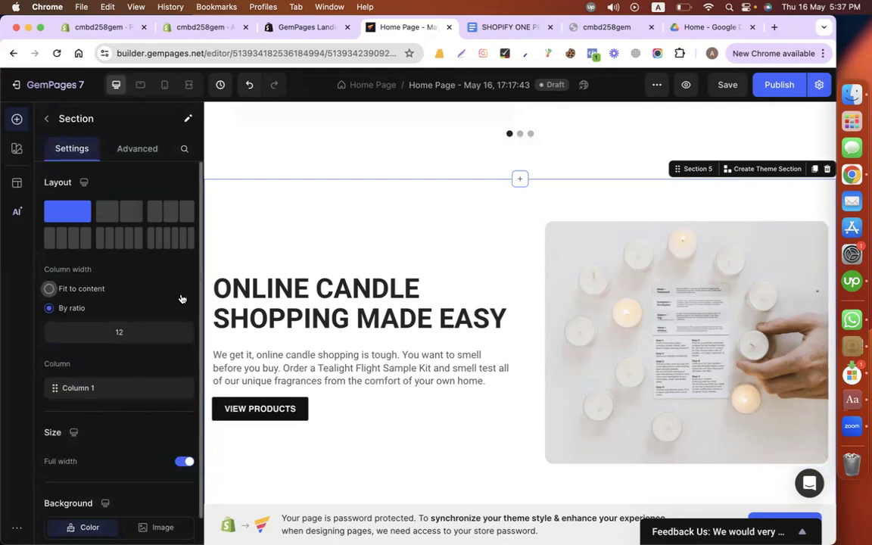
# Pick the suggested light grey DDDDDD swatch as the section's Background Color
pyautogui.scroll(-2, 99, 356)
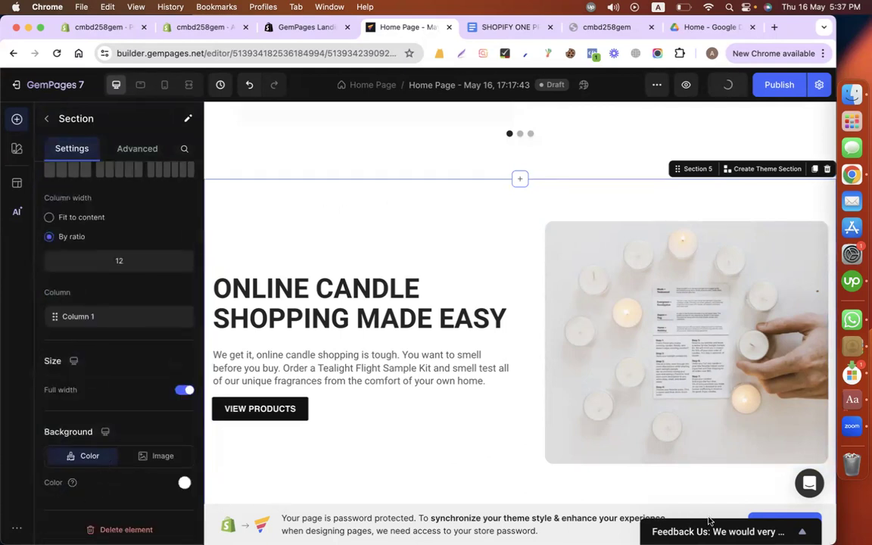
pyautogui.click(185, 483)
pyautogui.click(191, 398)
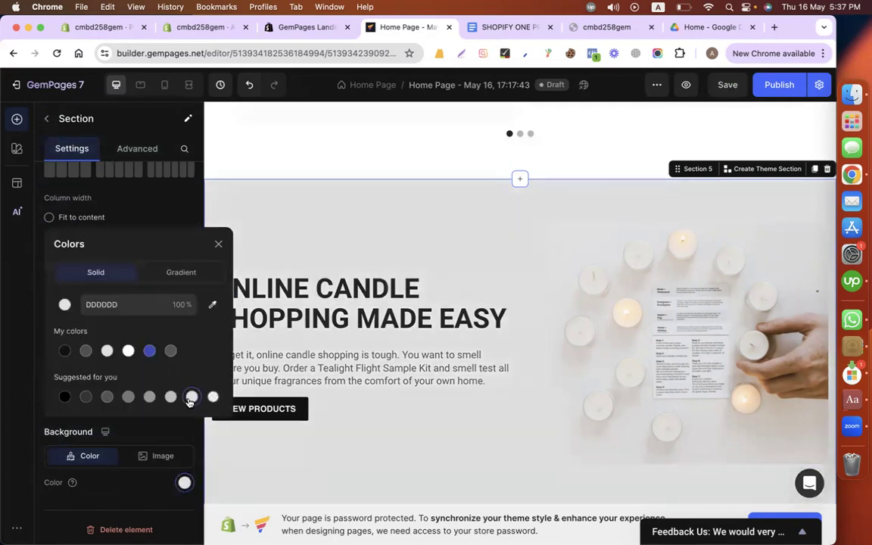
pyautogui.scroll(-2, 462, 184)
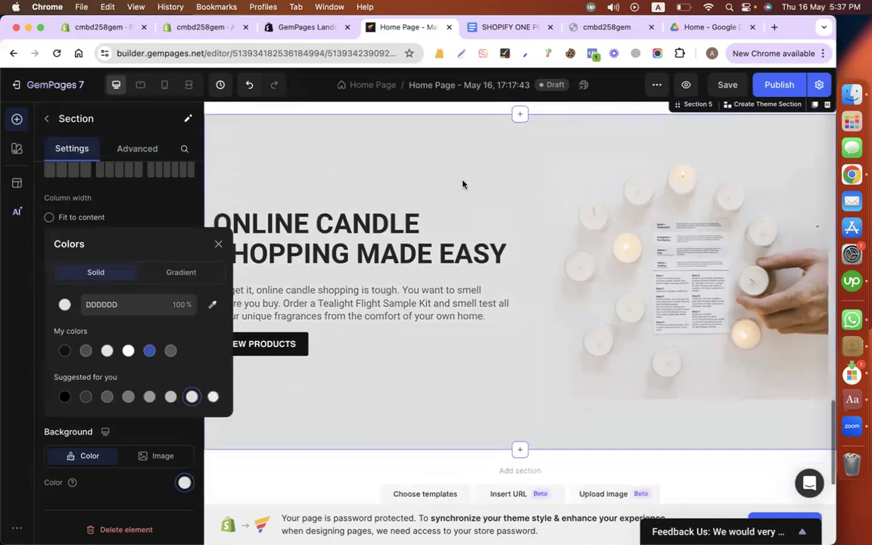
pyautogui.scroll(3, 463, 184)
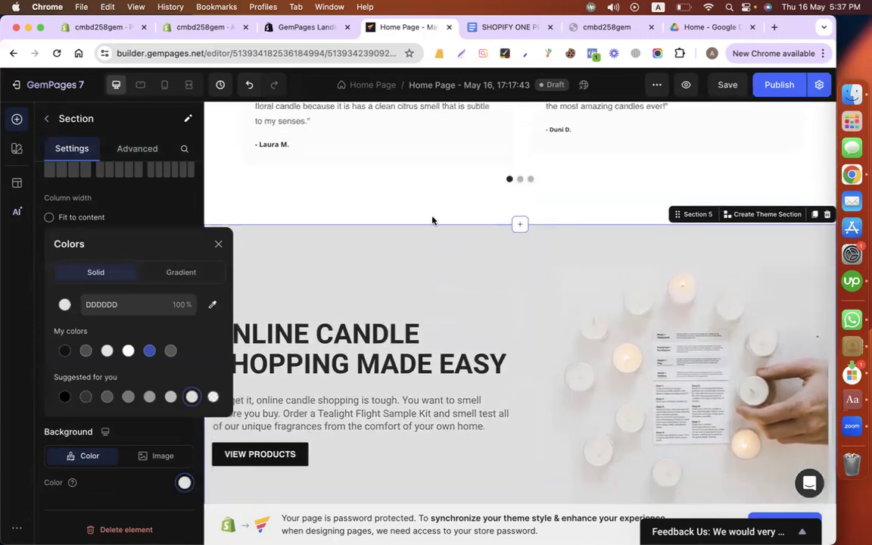
pyautogui.click(424, 206)
pyautogui.scroll(-3, 425, 206)
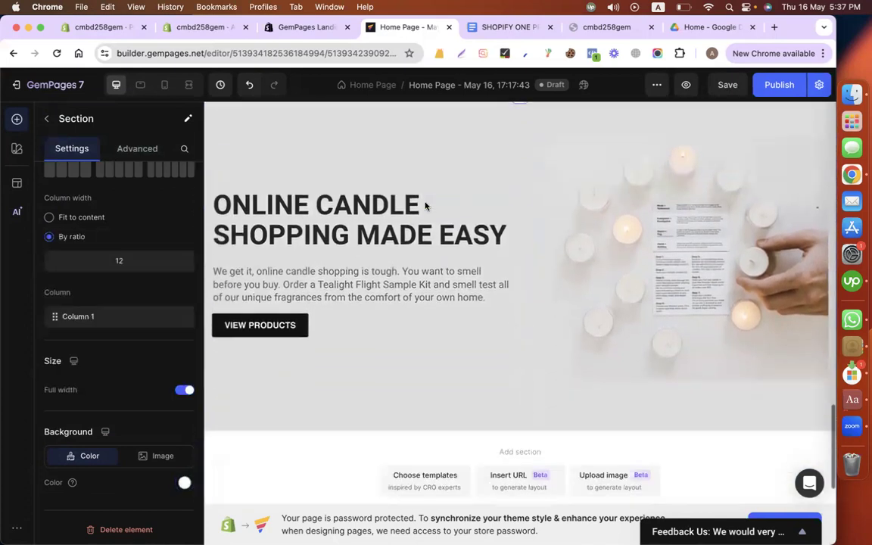
pyautogui.scroll(4, 461, 302)
pyautogui.scroll(15, 461, 302)
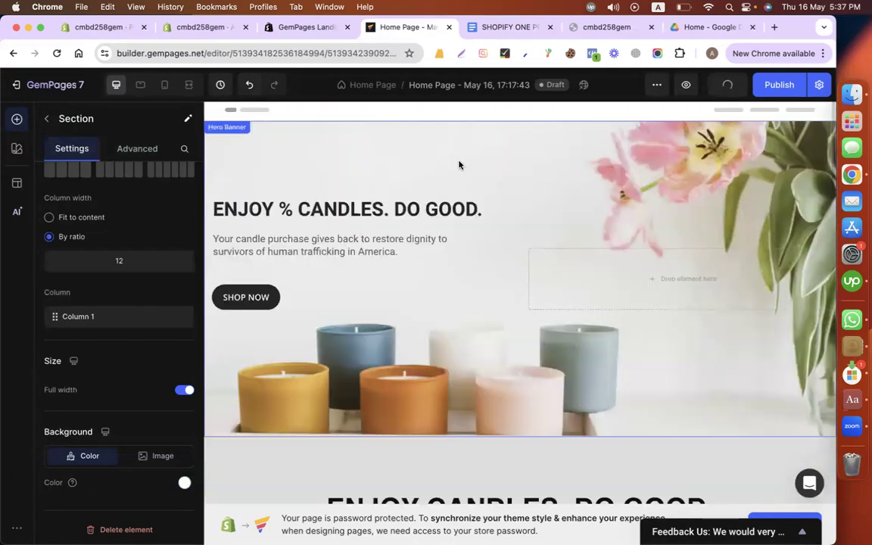
pyautogui.click(500, 29)
pyautogui.scroll(-5, 385, 325)
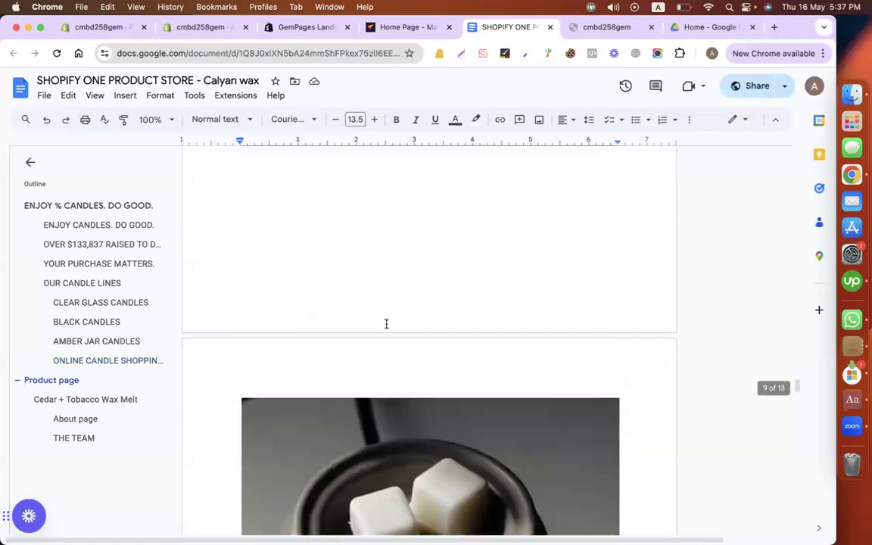
pyautogui.scroll(2, 386, 324)
pyautogui.click(234, 273)
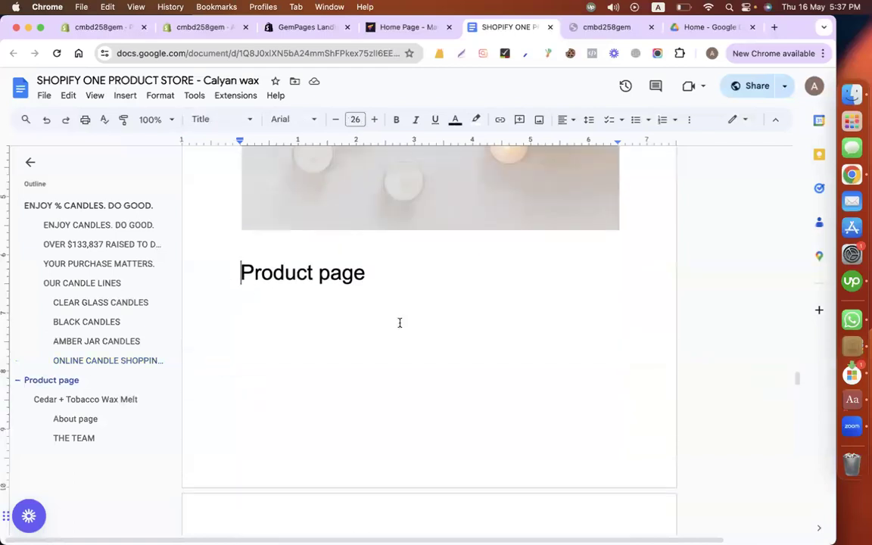
pyautogui.scroll(-1, 400, 308)
pyautogui.moveTo(250, 250); pyautogui.dragTo(406, 284)
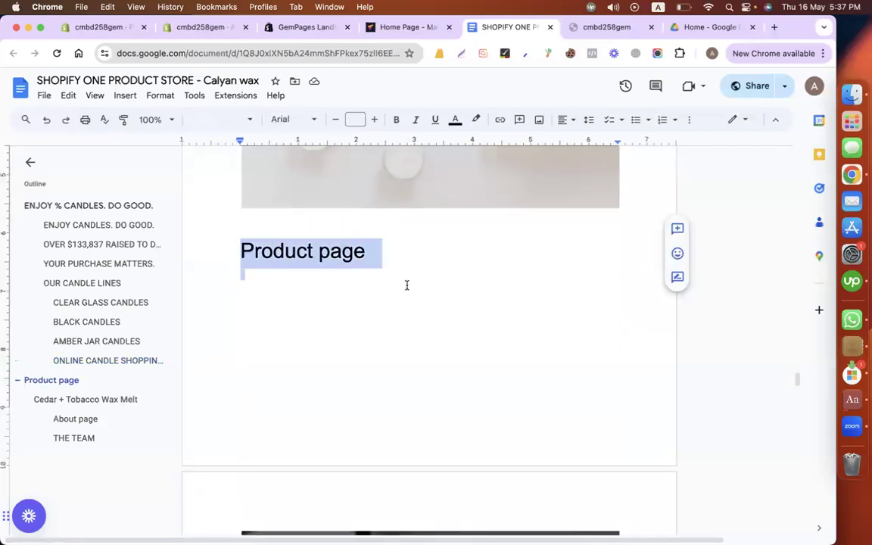
pyautogui.scroll(-15, 406, 284)
pyautogui.scroll(20, 407, 285)
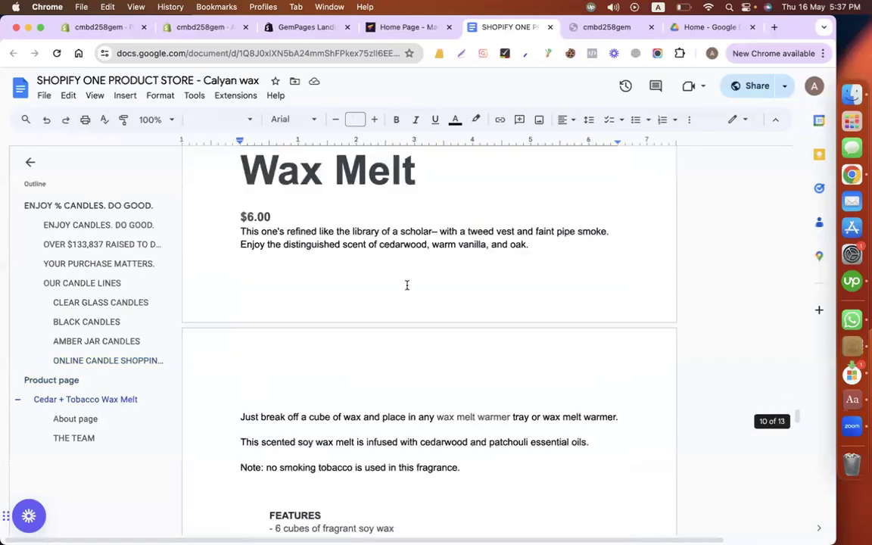
pyautogui.scroll(20, 406, 285)
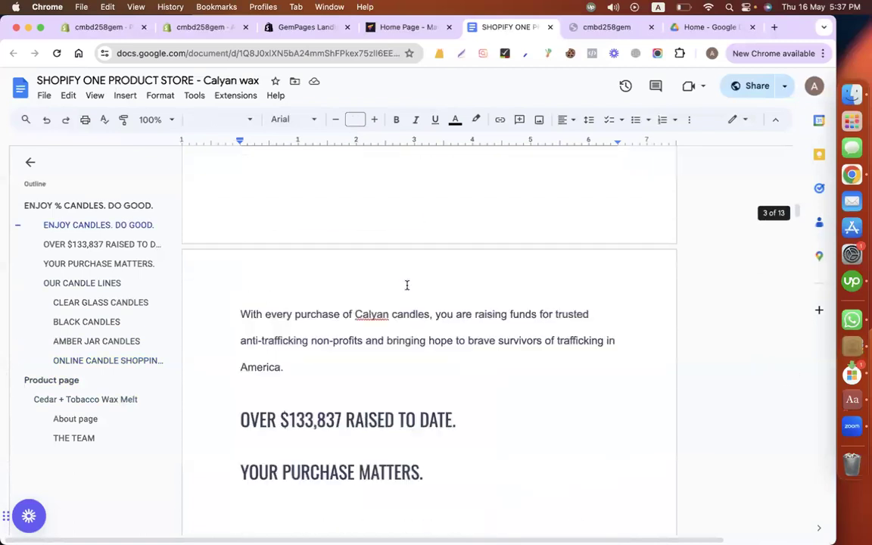
pyautogui.scroll(-20, 406, 257)
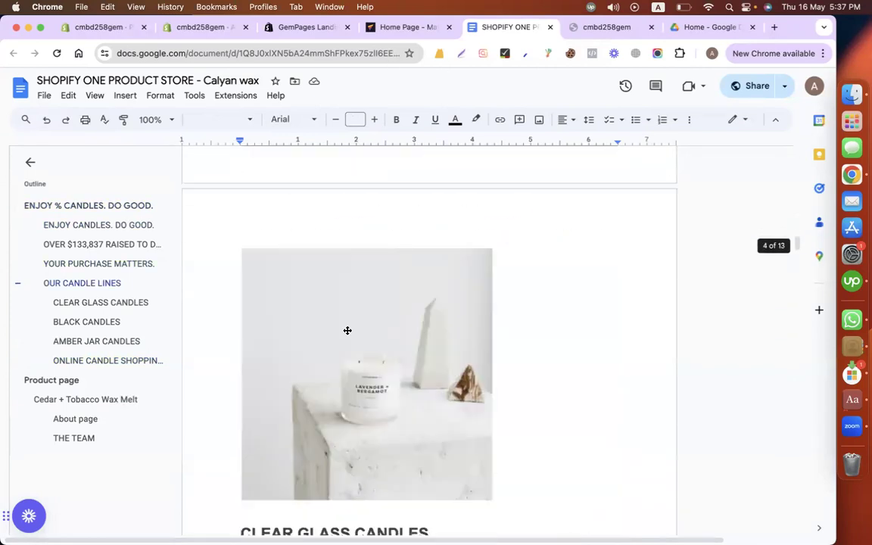
pyautogui.scroll(-15, 347, 330)
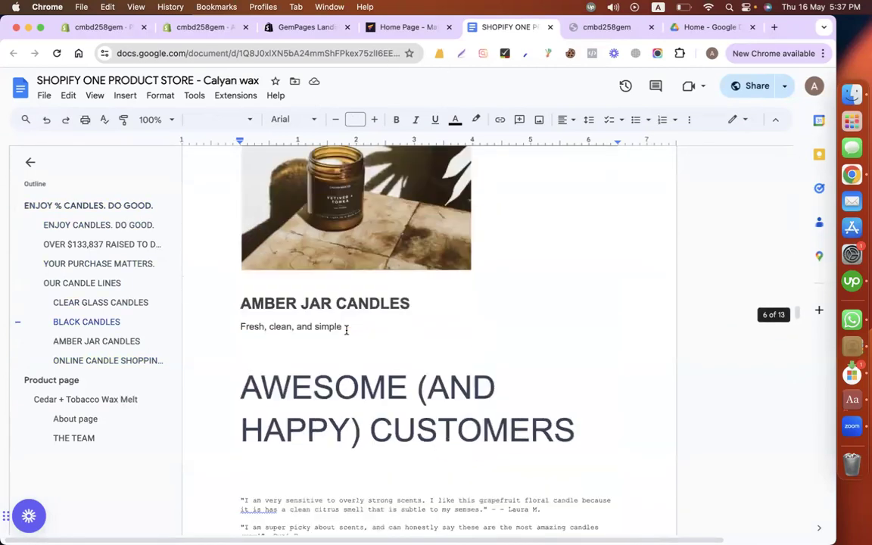
pyautogui.scroll(-2, 347, 330)
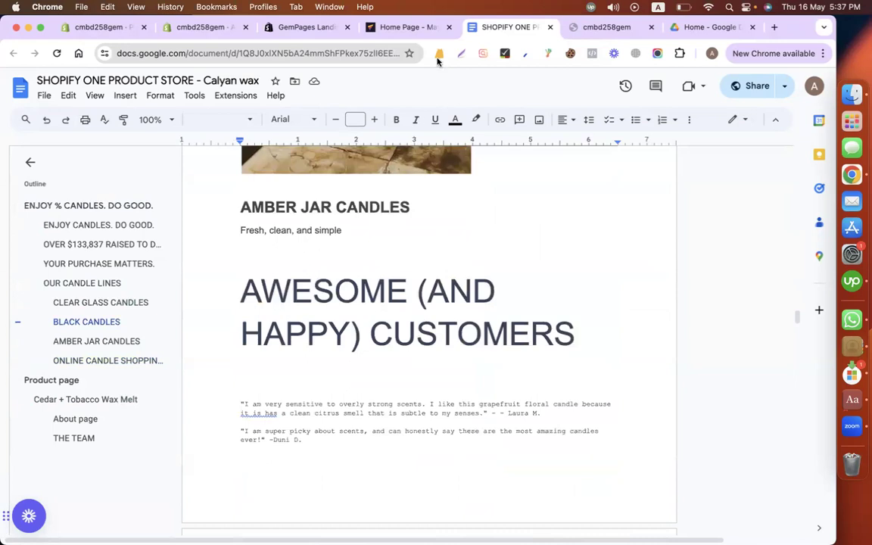
pyautogui.click(408, 27)
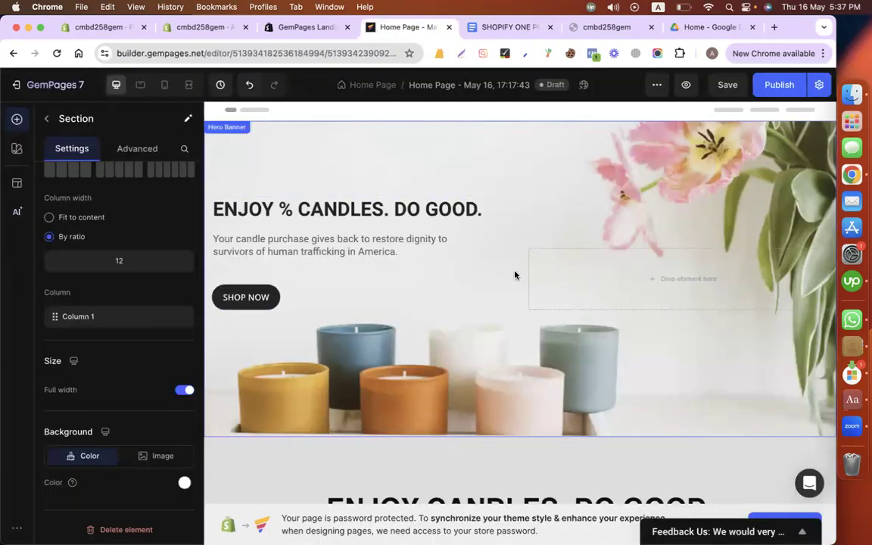
# Shorten the page title to 'Home' by deleting the date part, and update it
pyautogui.click(473, 85)
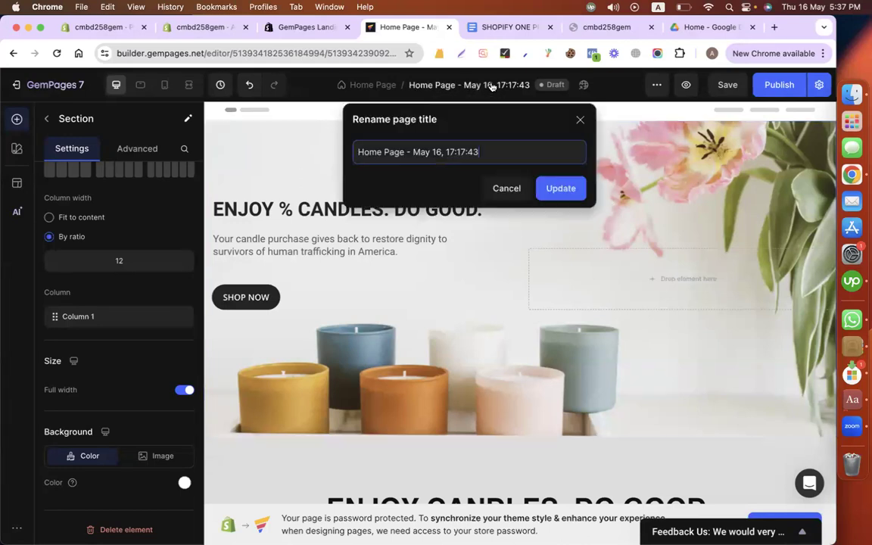
pyautogui.moveTo(479, 153); pyautogui.dragTo(381, 152)
pyautogui.press('BackSpace')
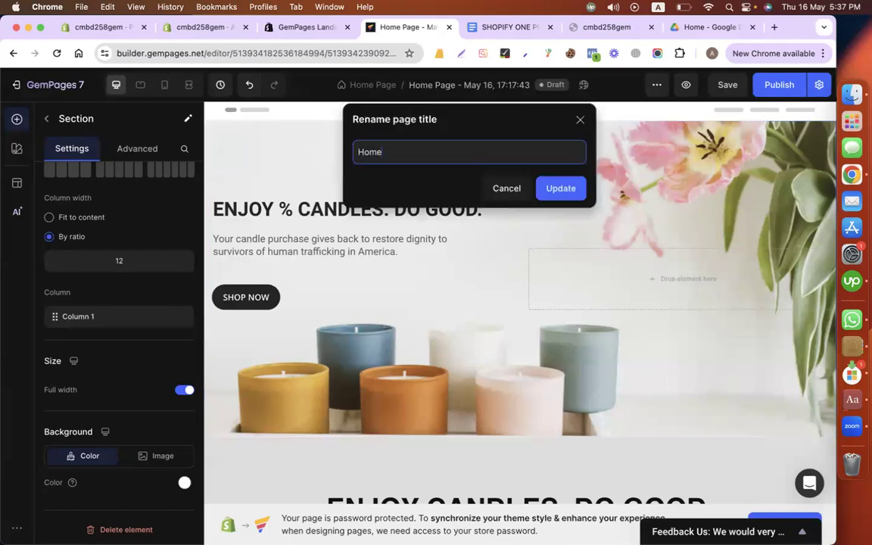
pyautogui.click(547, 188)
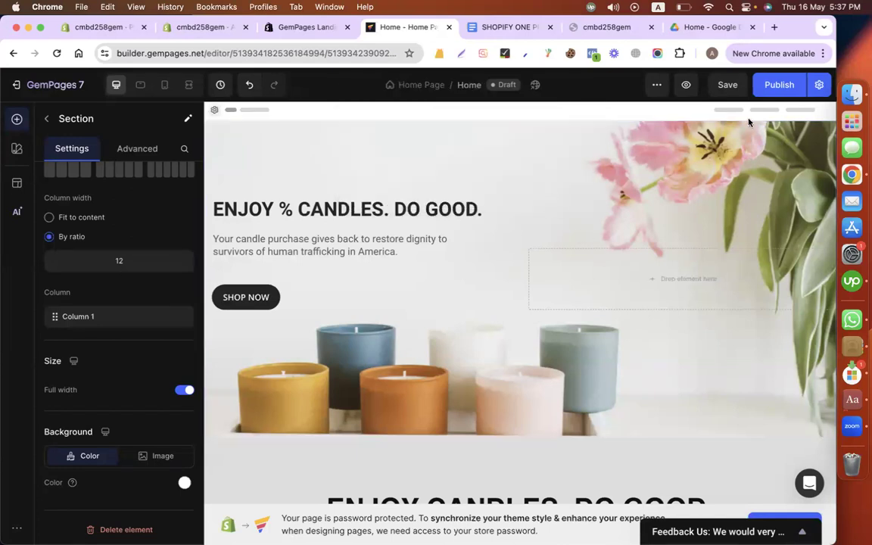
# Publish the page and switch to the Shopify admin's Apps and sales channels settings
pyautogui.click(779, 84)
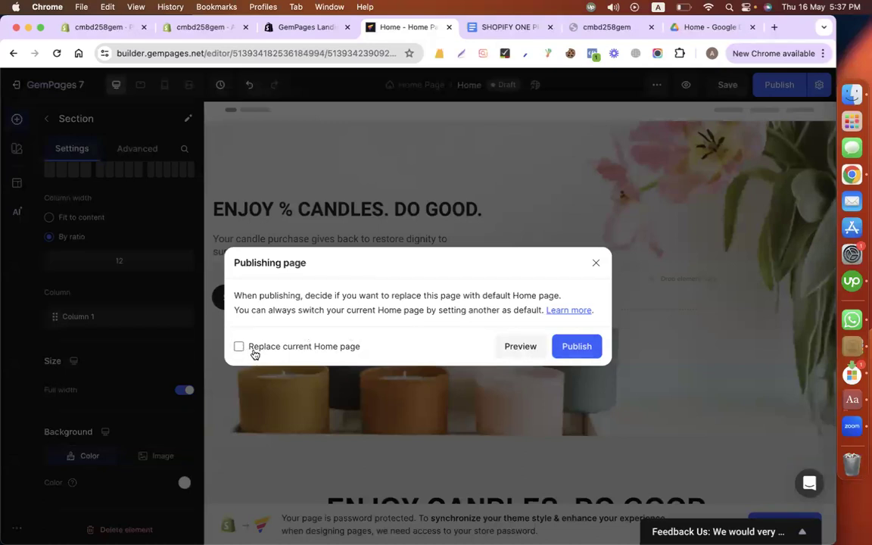
pyautogui.click(576, 346)
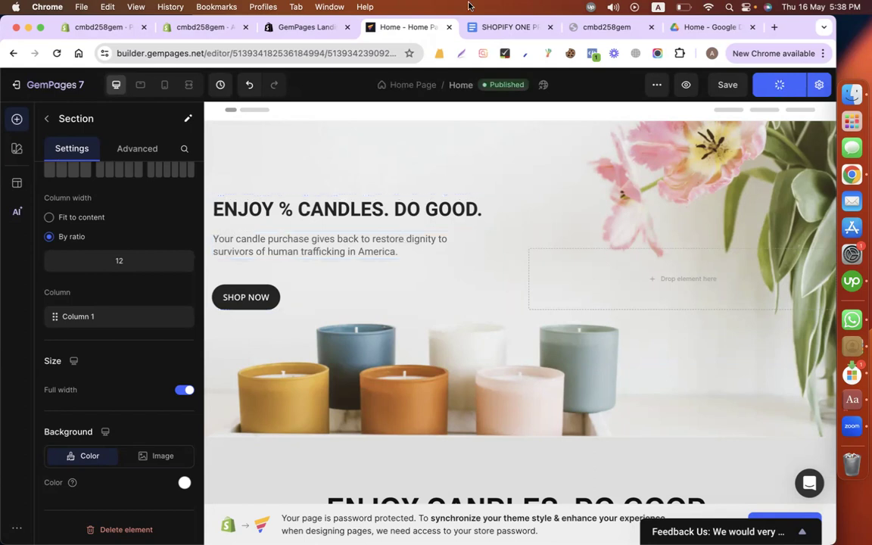
pyautogui.click(295, 28)
pyautogui.click(214, 34)
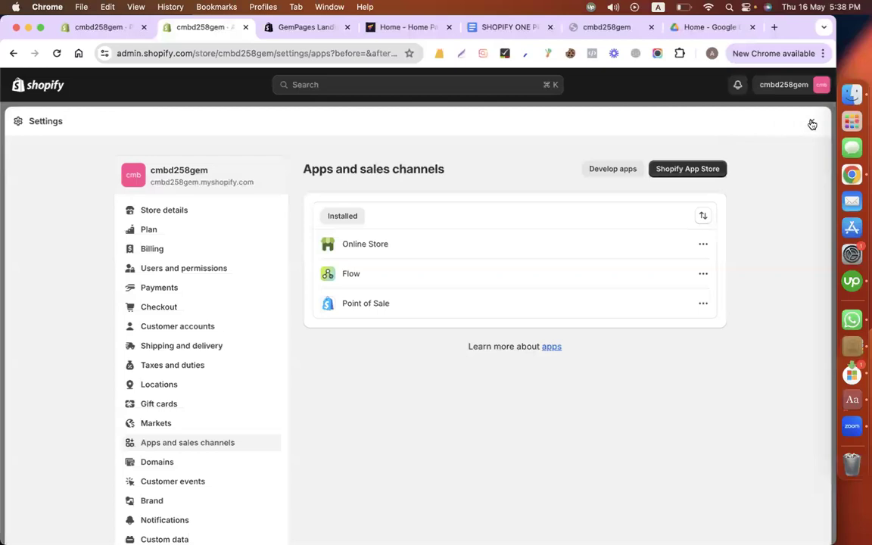
# Close store Settings, reload the live storefront and scroll through the published candle home page
pyautogui.click(811, 123)
pyautogui.click(598, 27)
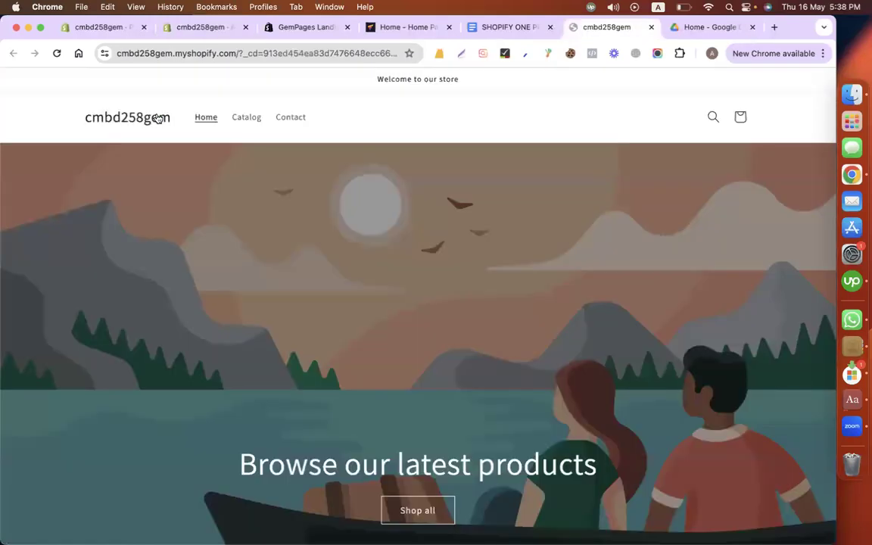
pyautogui.click(56, 54)
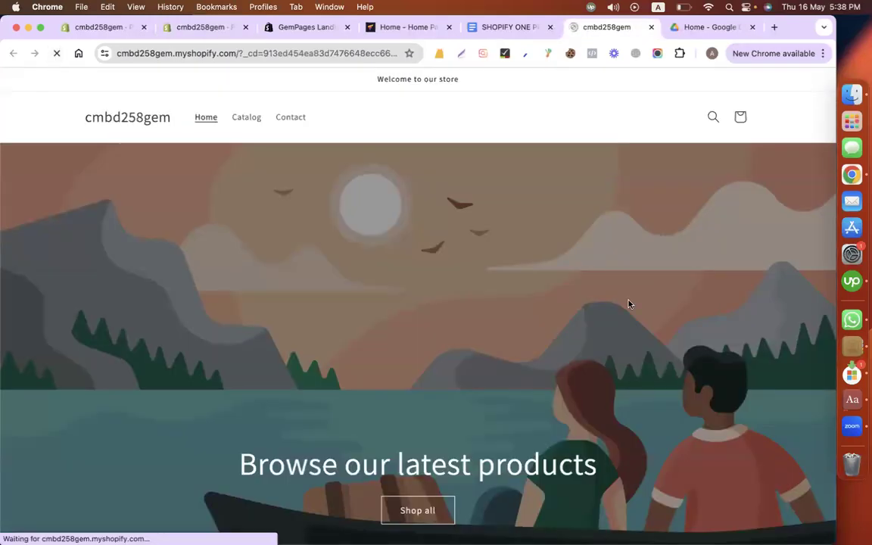
pyautogui.scroll(-10, 629, 305)
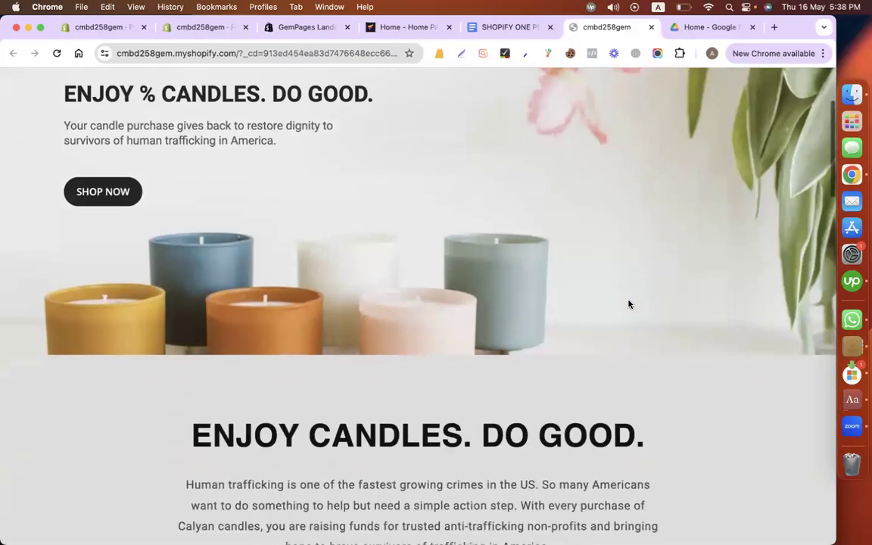
pyautogui.scroll(-10, 628, 304)
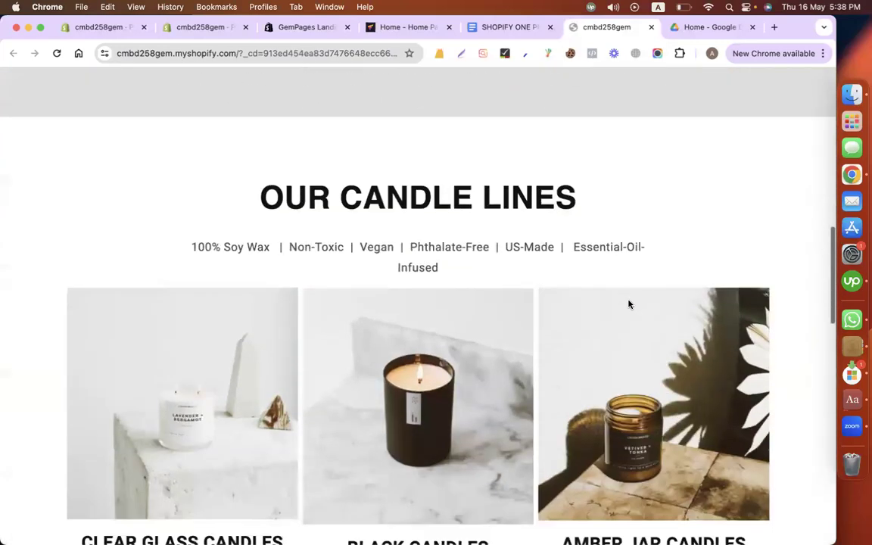
pyautogui.scroll(-10, 628, 304)
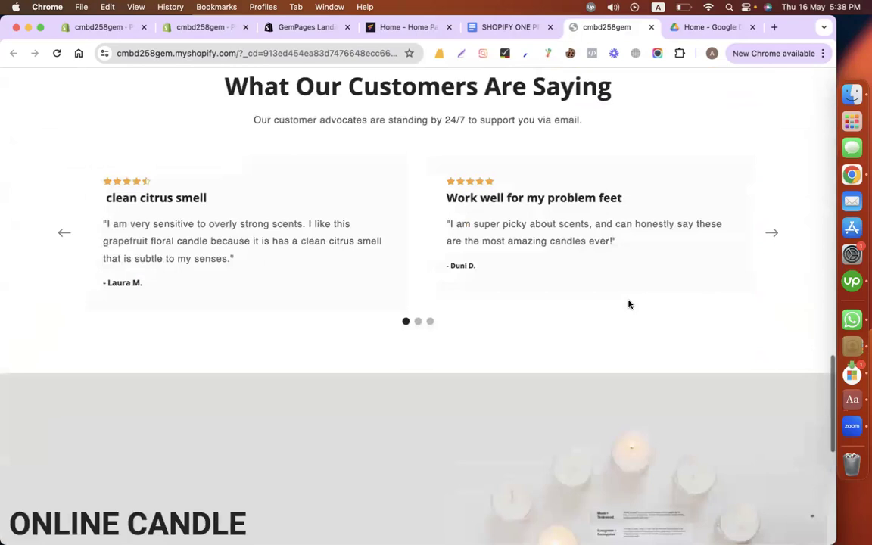
pyautogui.scroll(20, 629, 305)
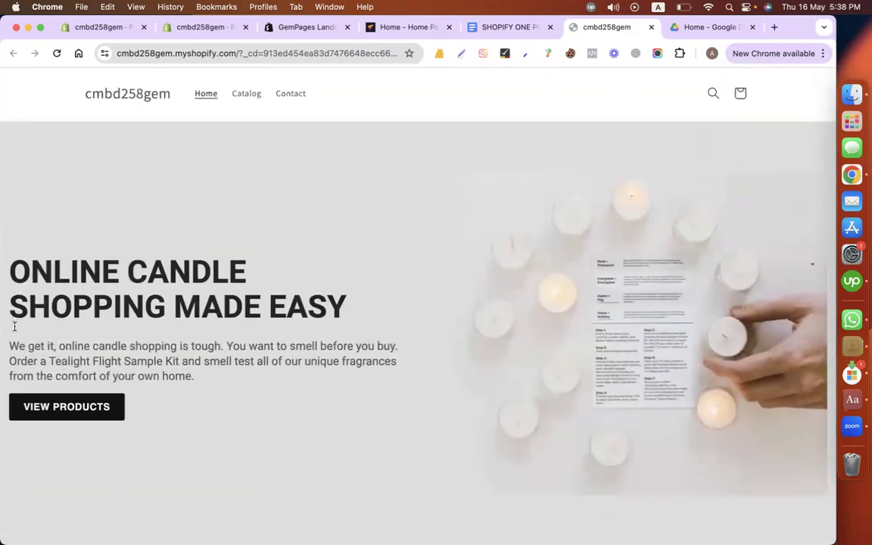
# Give the candle shopping row 50 px left and right padding in Advanced spacing
pyautogui.click(390, 33)
pyautogui.scroll(-10, 379, 338)
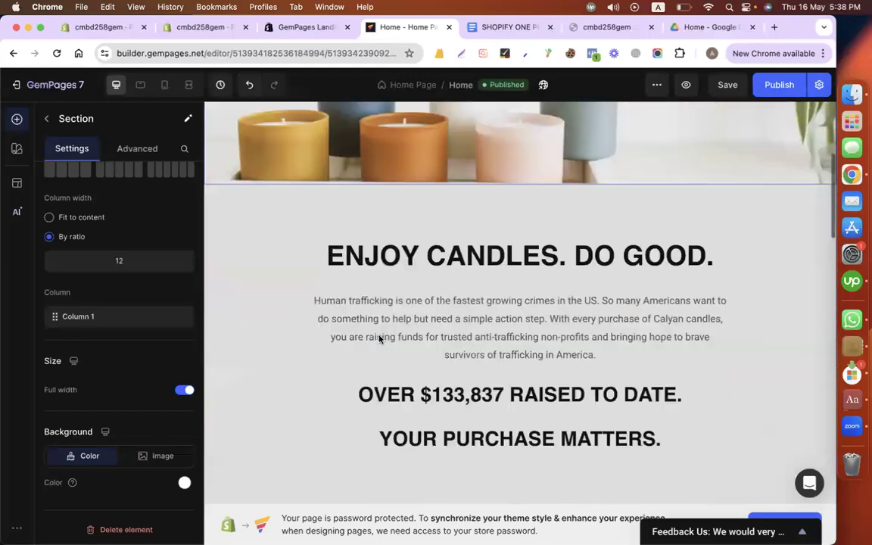
pyautogui.scroll(-10, 379, 337)
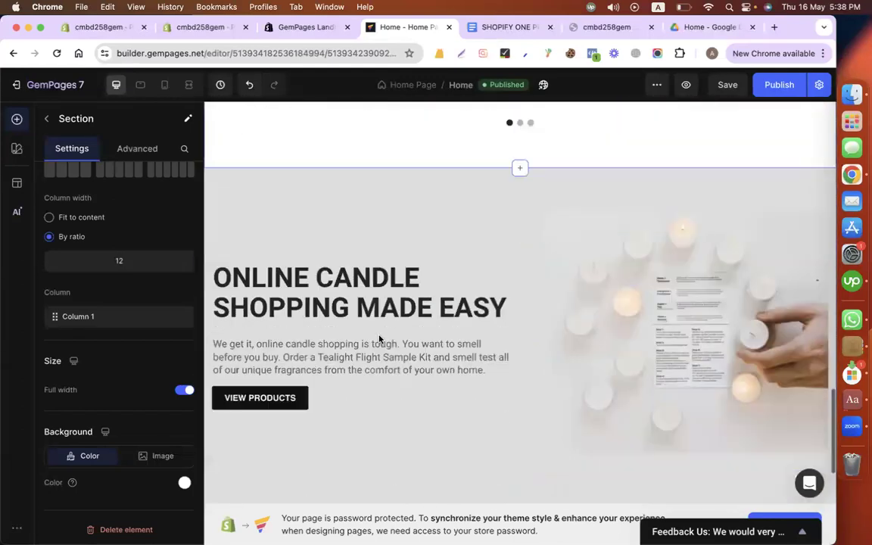
pyautogui.click(280, 216)
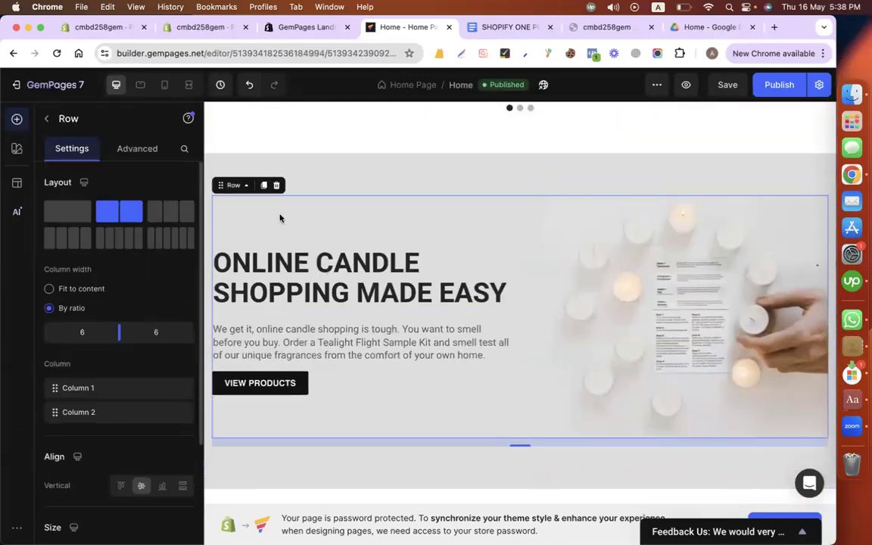
pyautogui.click(137, 149)
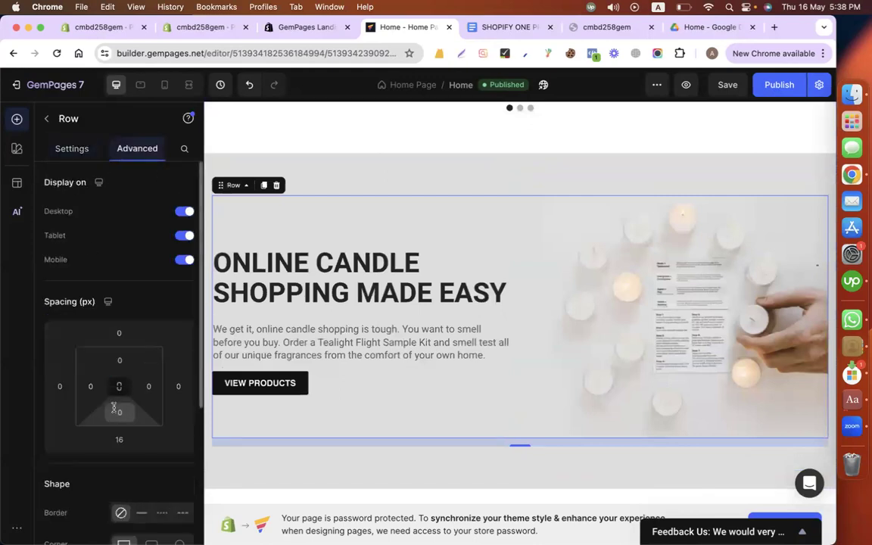
pyautogui.click(91, 386)
pyautogui.write('100')
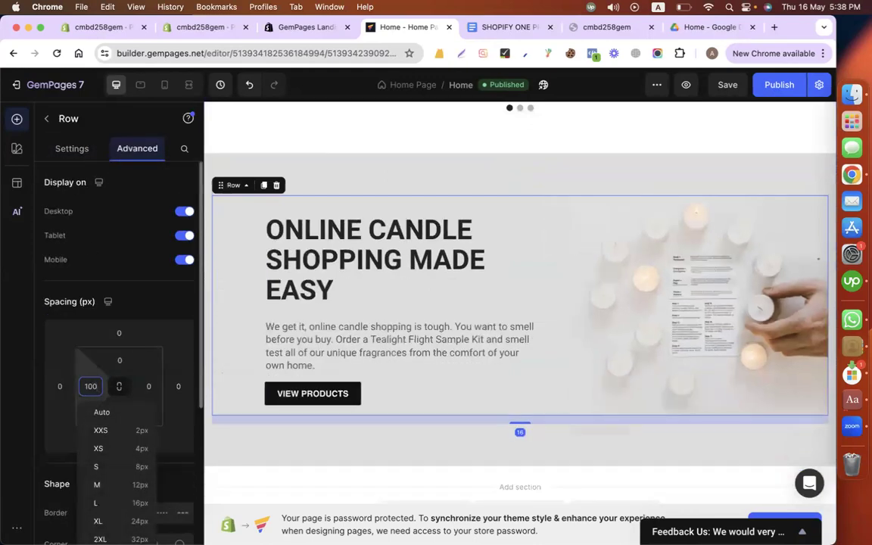
pyautogui.press('BackSpace')
pyautogui.press('BackSpace')
pyautogui.press('BackSpace')
pyautogui.write('50')
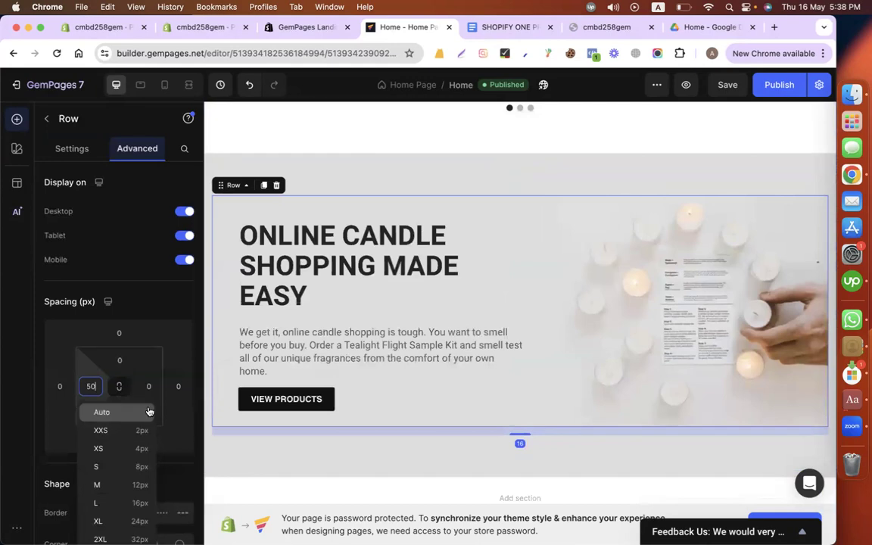
pyautogui.click(149, 386)
pyautogui.write('50')
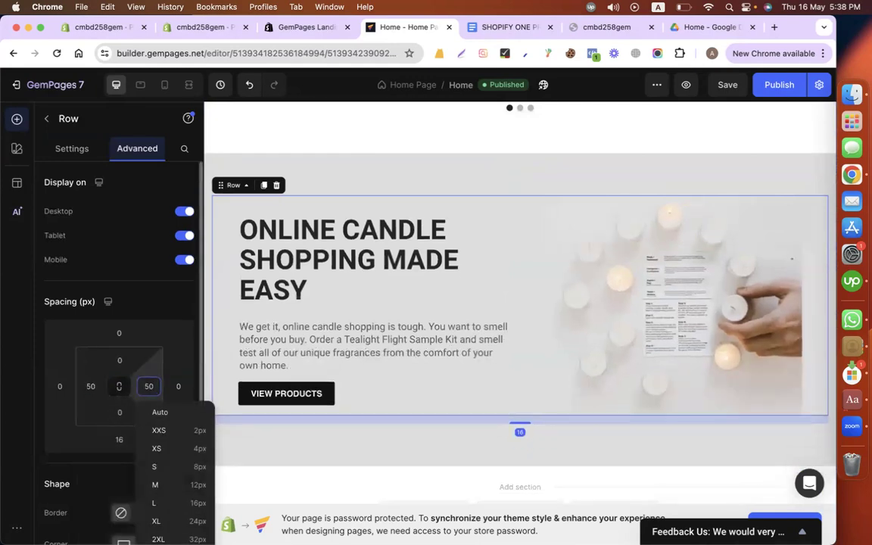
# Shrink the Online Candle Shopping Made Easy heading to size 47 and publish
pyautogui.click(284, 279)
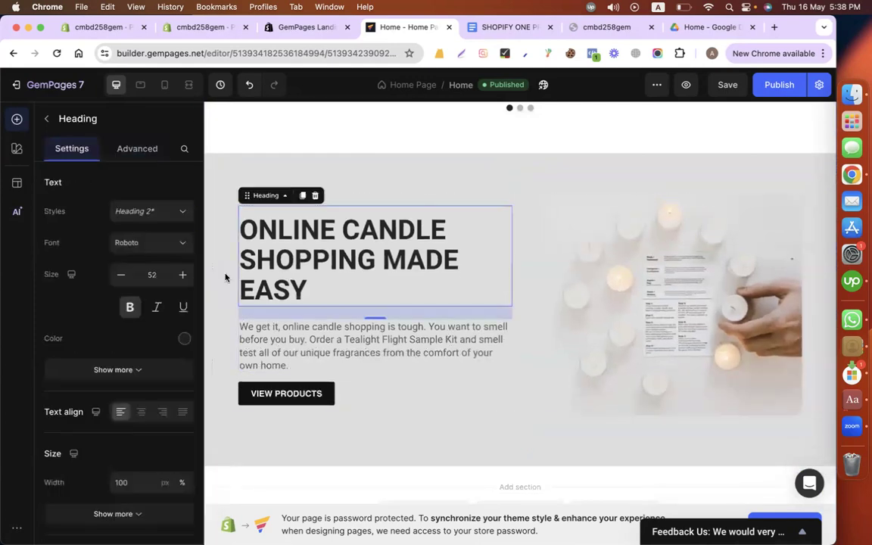
pyautogui.click(119, 278)
pyautogui.click(118, 279)
pyautogui.click(118, 279)
pyautogui.click(119, 278)
pyautogui.click(119, 279)
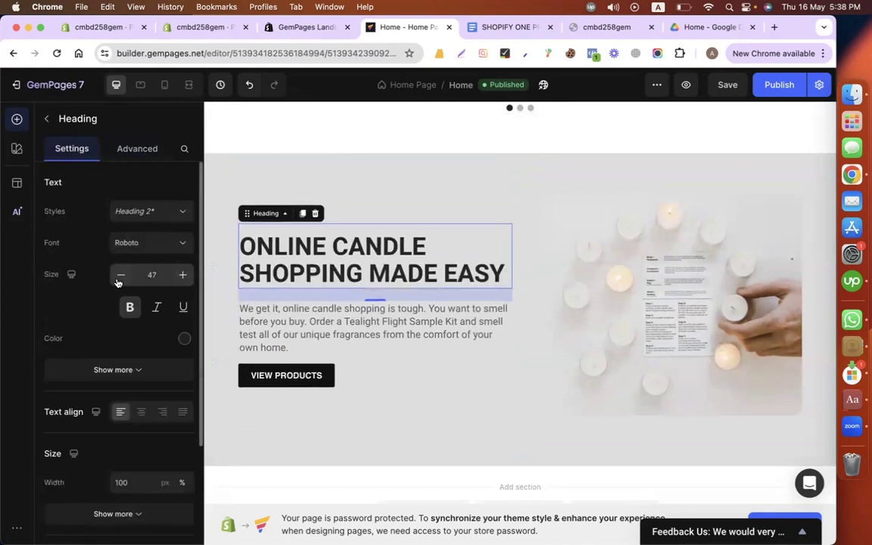
pyautogui.click(484, 447)
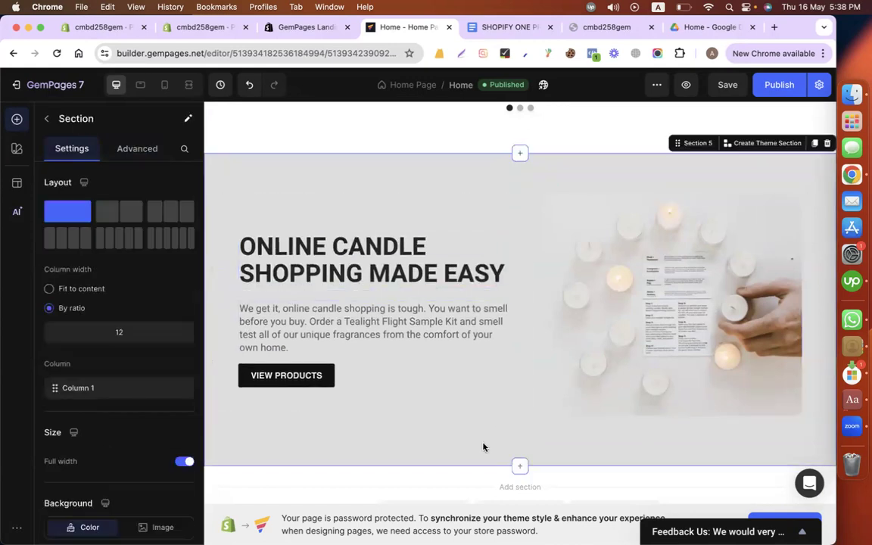
pyautogui.click(773, 86)
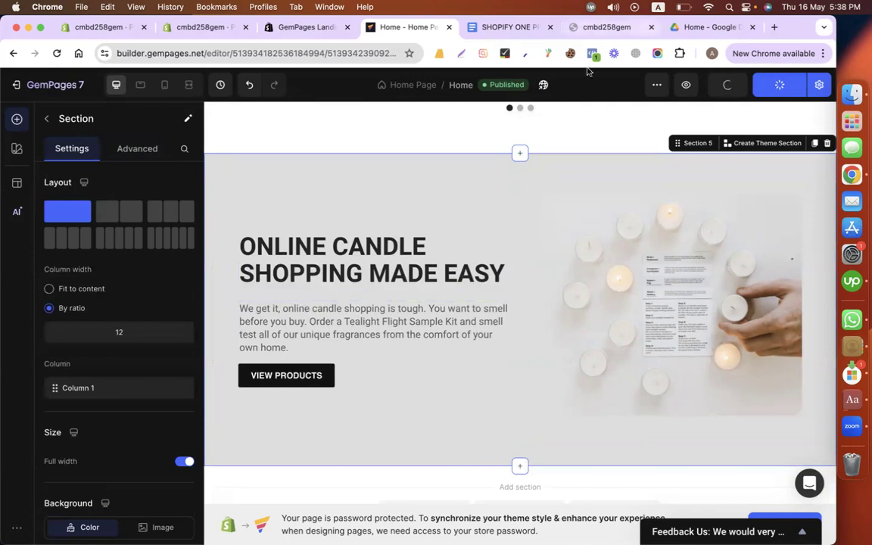
# Set the hero row's left padding to 30
pyautogui.scroll(2, 563, 209)
pyautogui.scroll(10, 563, 210)
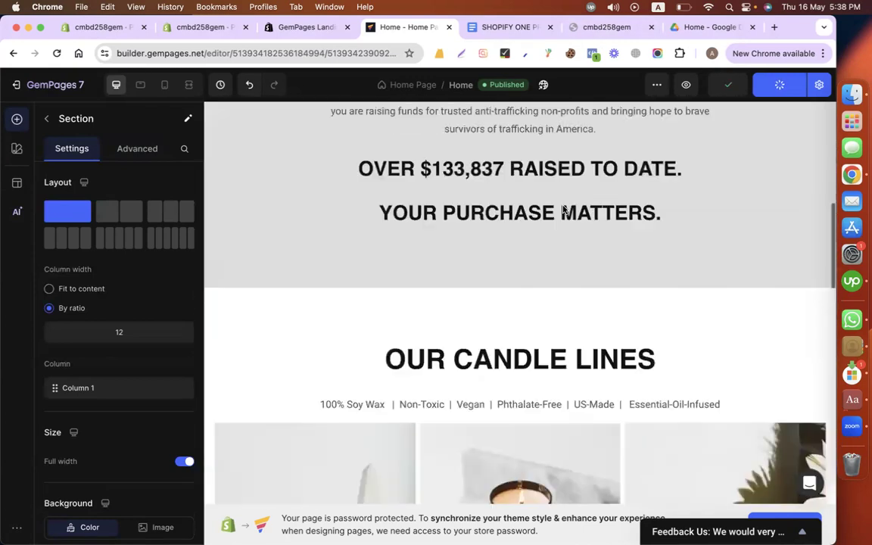
pyautogui.scroll(3, 563, 209)
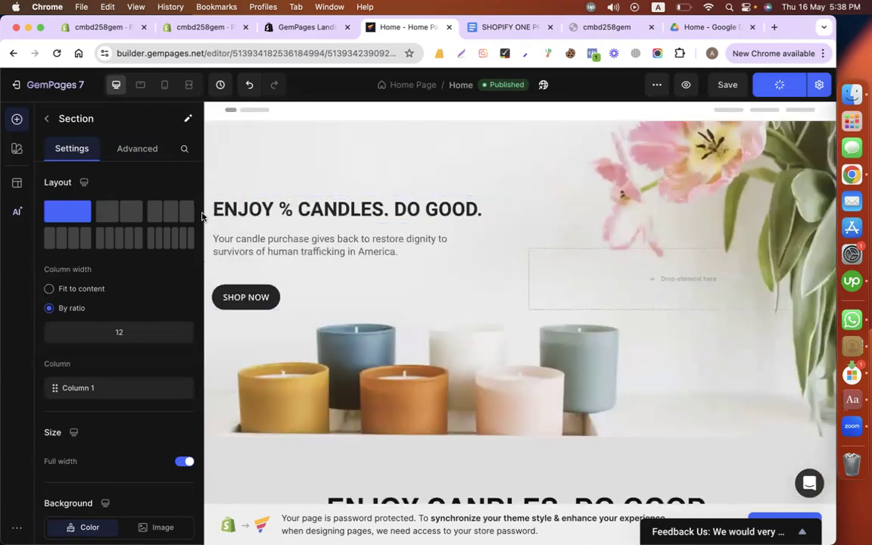
pyautogui.click(506, 303)
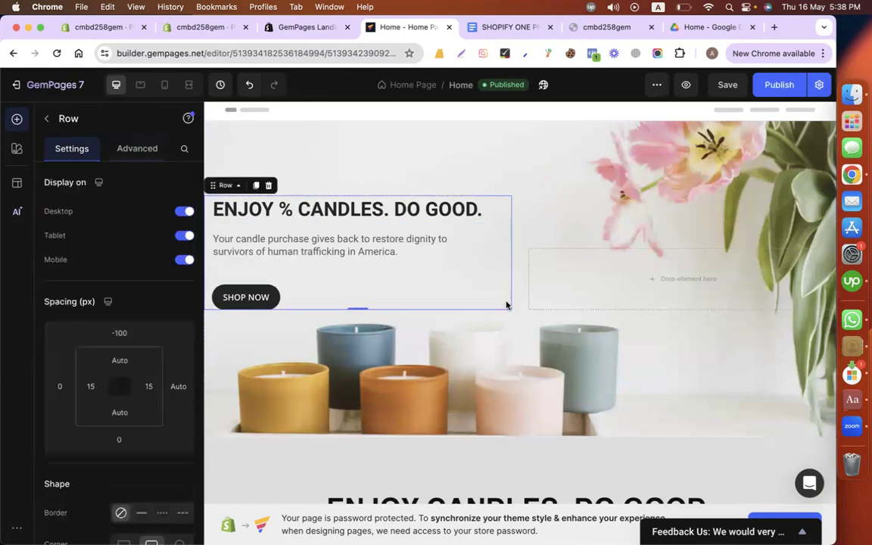
pyautogui.click(90, 386)
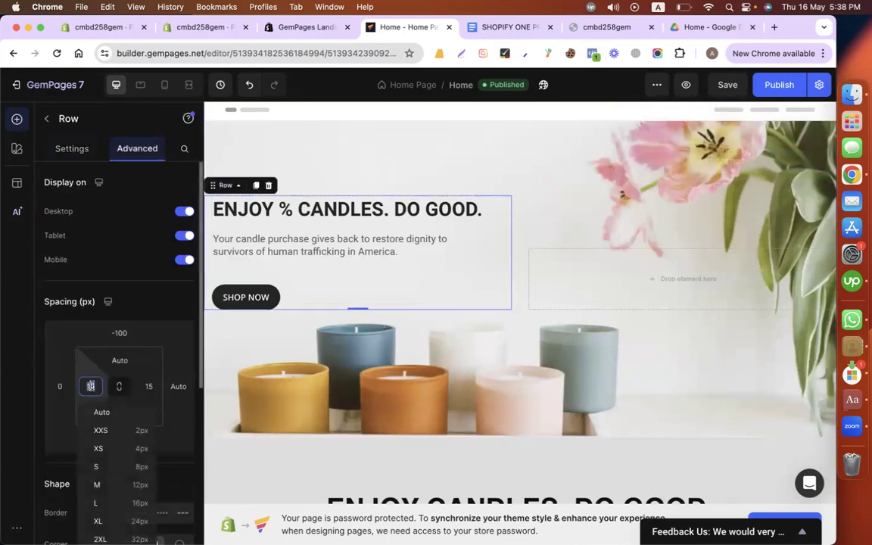
pyautogui.write('50')
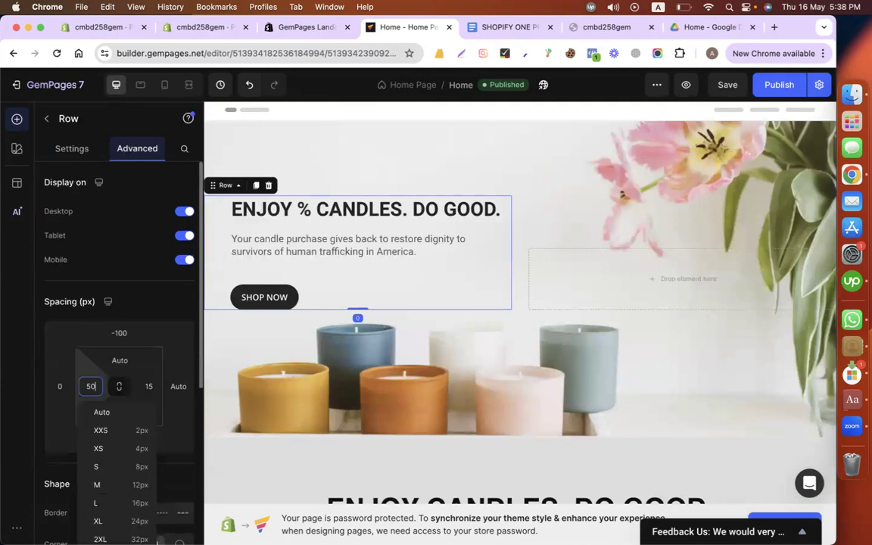
pyautogui.press('BackSpace')
pyautogui.press('BackSpace')
pyautogui.write('30')
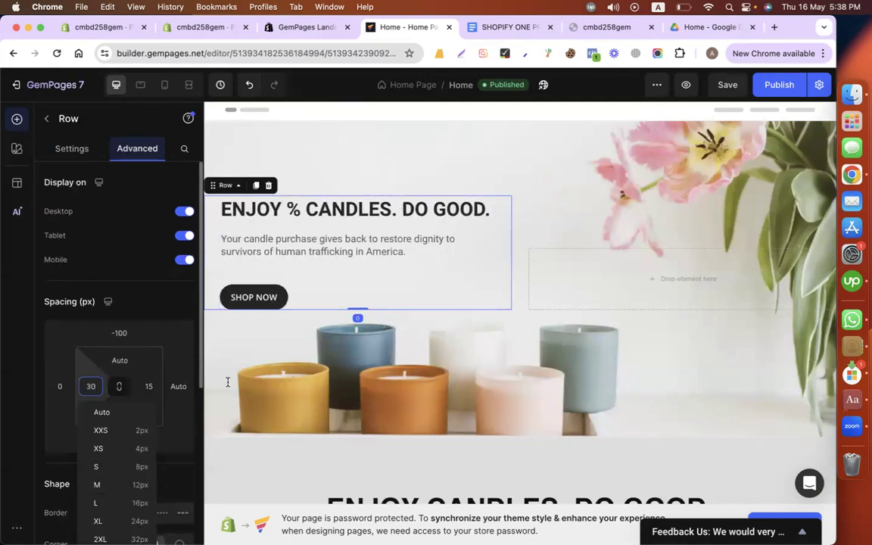
# Give the SHOP NOW button 20 px top spacing
pyautogui.click(247, 297)
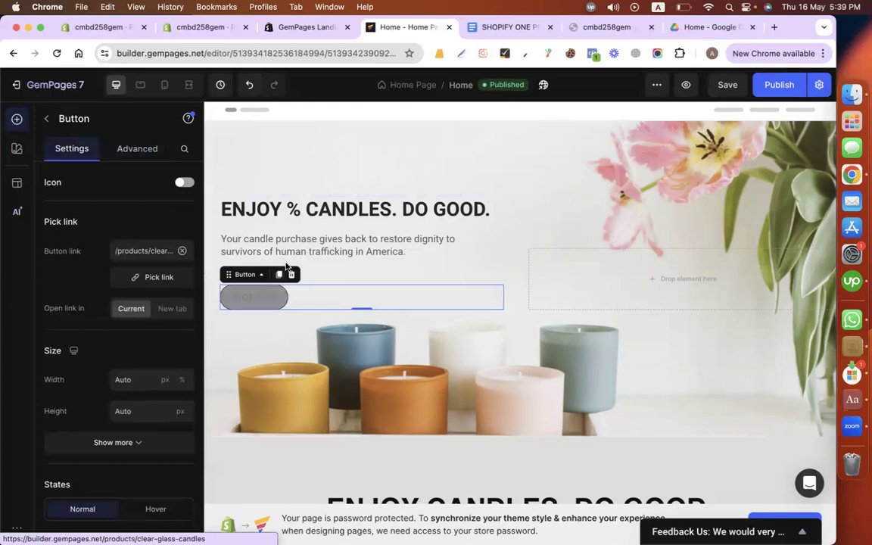
pyautogui.click(137, 149)
pyautogui.click(119, 333)
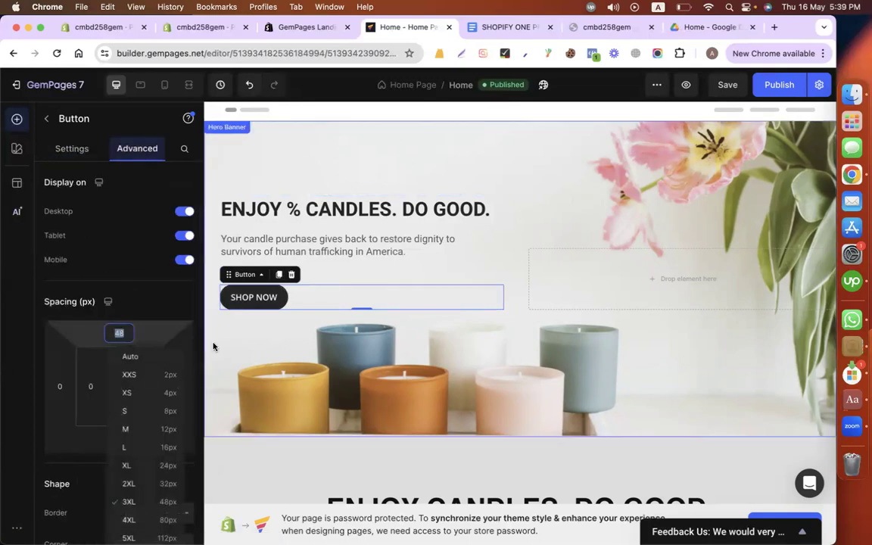
pyautogui.write('20')
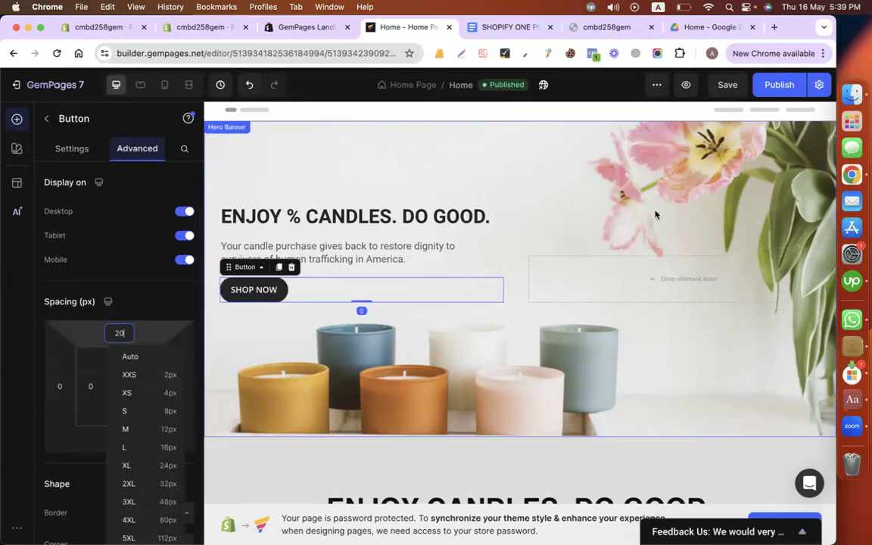
# Publish the page and reload the live storefront to see the updated hero
pyautogui.click(362, 217)
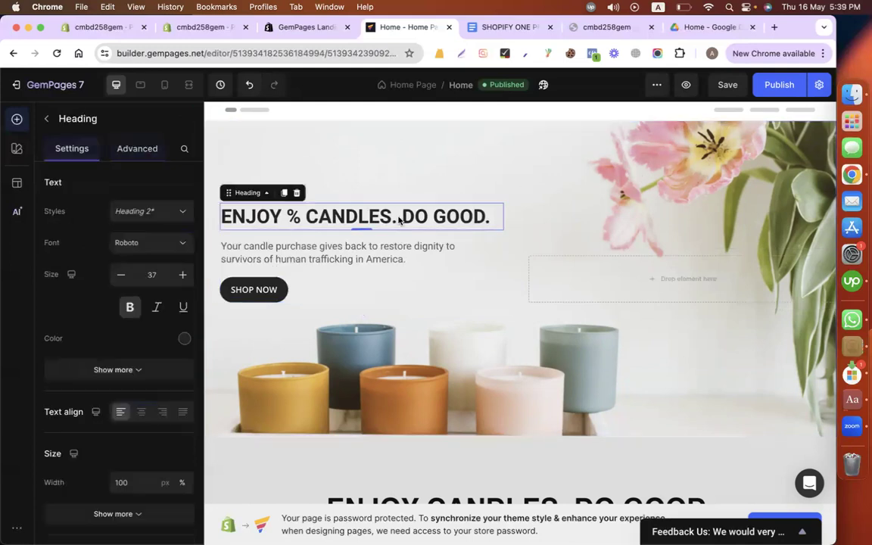
pyautogui.click(369, 261)
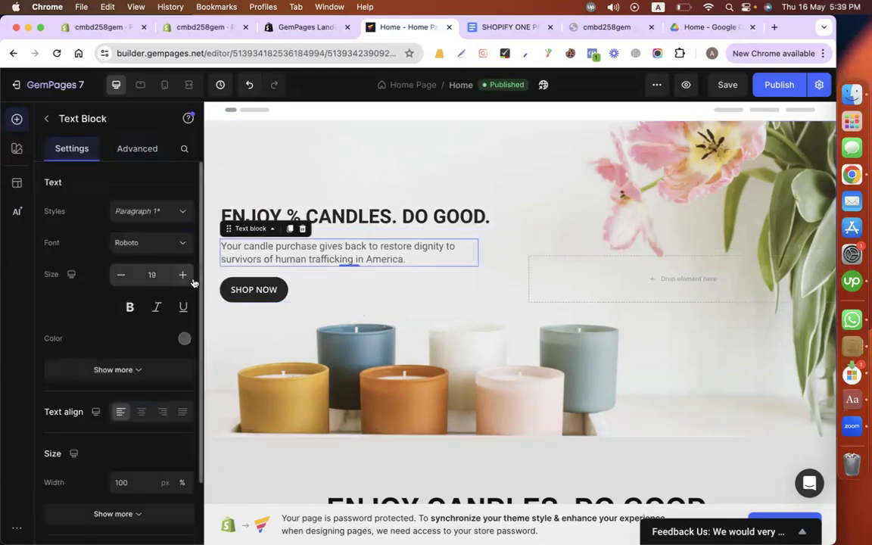
pyautogui.click(780, 87)
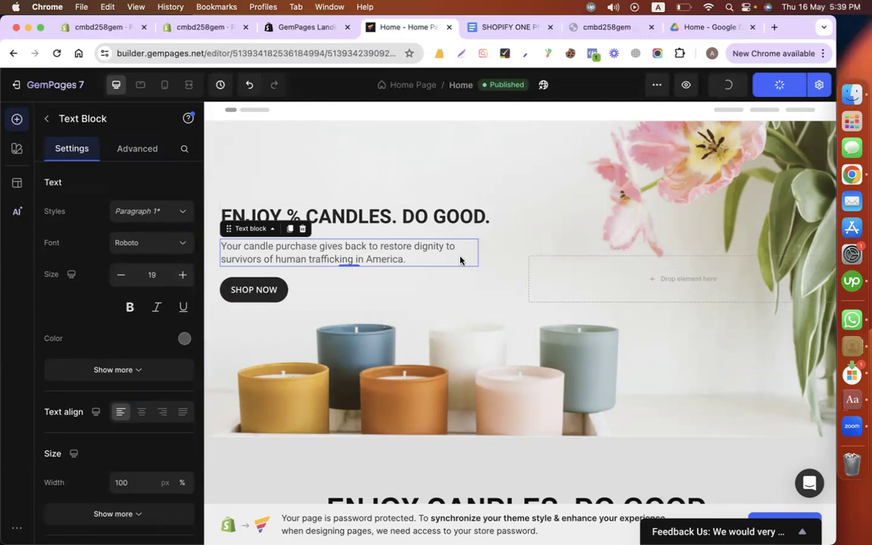
pyautogui.click(608, 30)
pyautogui.scroll(-15, 45, 144)
pyautogui.scroll(10, 46, 144)
pyautogui.click(57, 53)
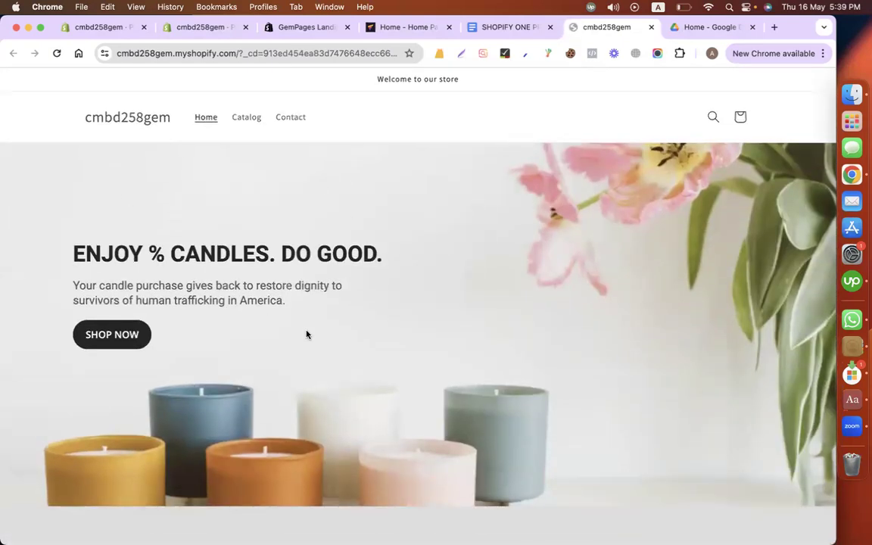
# Scroll through the live hero and candle shopping section, then return to the GemPages editor
pyautogui.scroll(-20, 307, 334)
pyautogui.scroll(15, 307, 335)
pyautogui.scroll(2, 307, 334)
pyautogui.scroll(-15, 307, 334)
pyautogui.scroll(20, 307, 335)
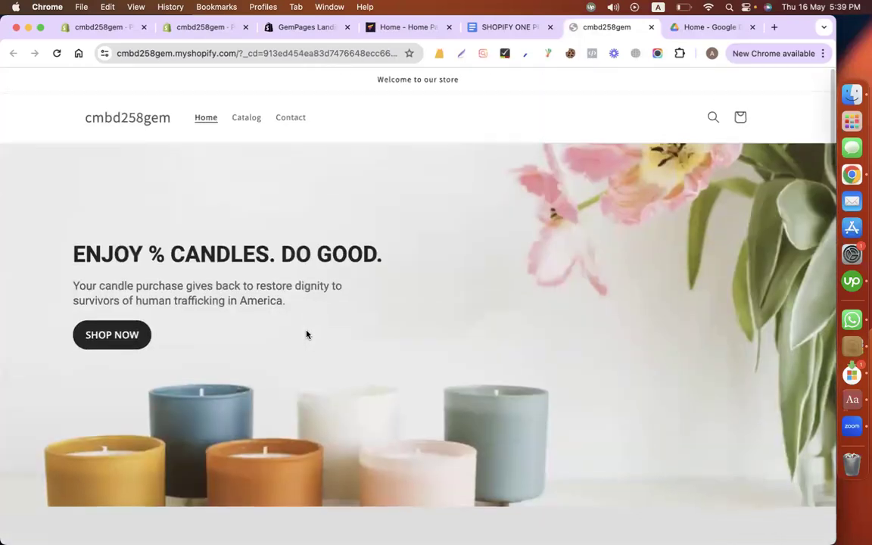
pyautogui.scroll(-15, 307, 335)
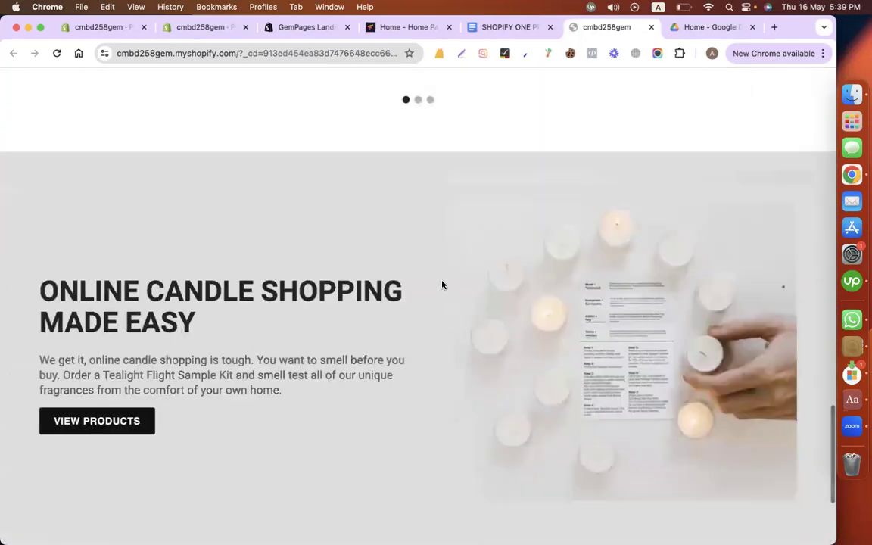
pyautogui.click(394, 35)
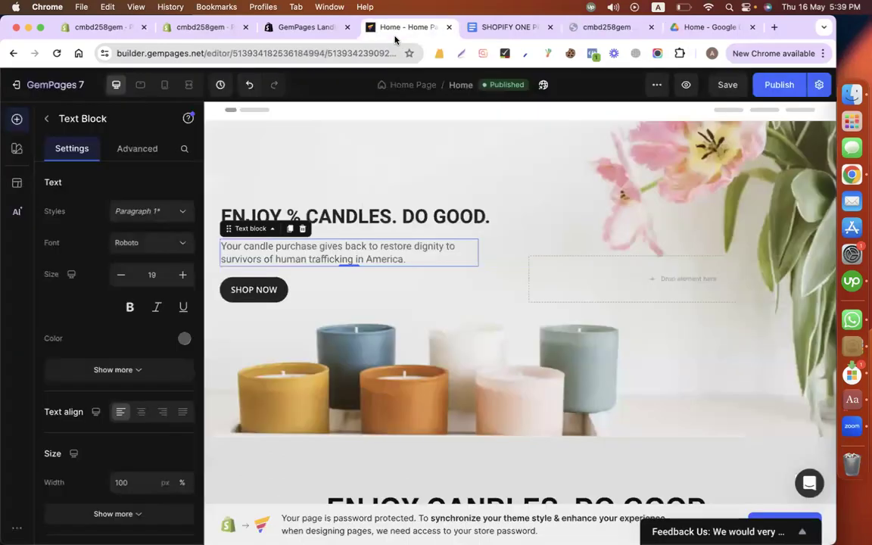
# Copy the SHOP NOW button's class and try applying it to VIEW PRODUCTS
pyautogui.click(279, 300)
pyautogui.rightClick(279, 300)
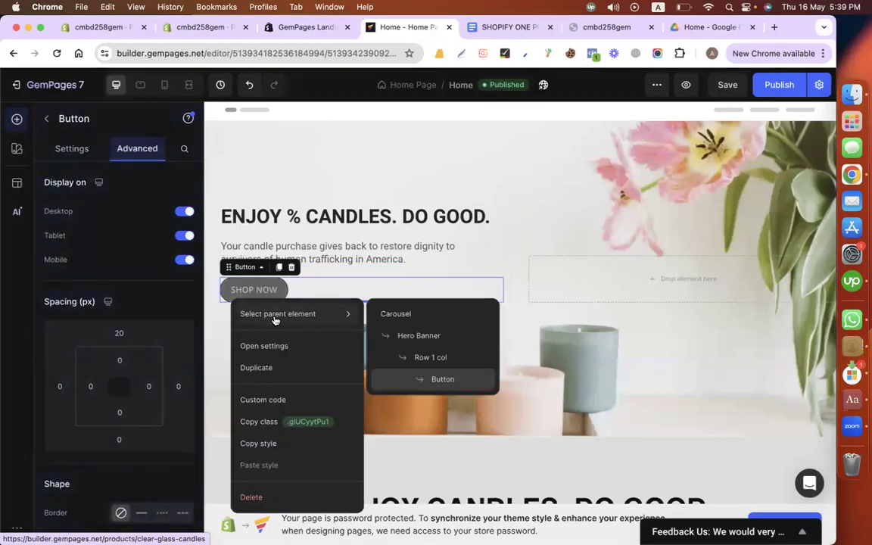
pyautogui.click(261, 421)
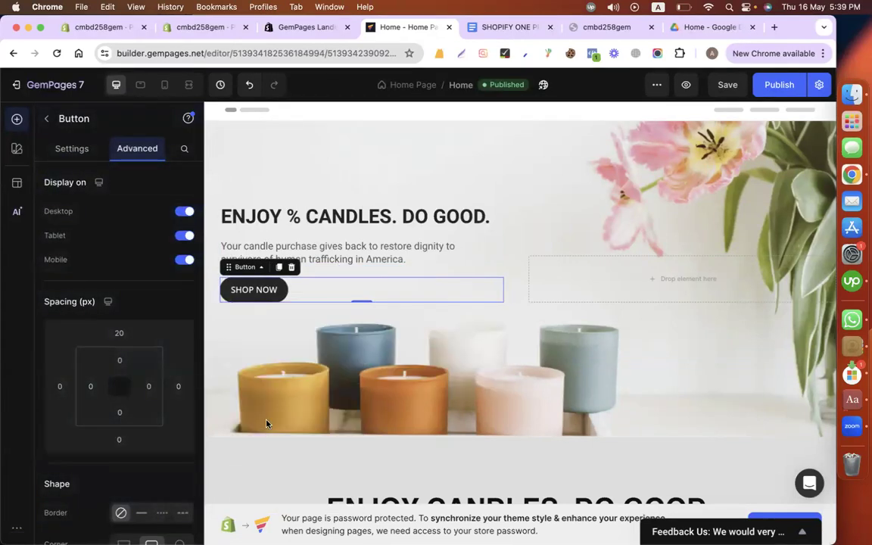
pyautogui.scroll(-10, 267, 421)
pyautogui.scroll(-10, 414, 380)
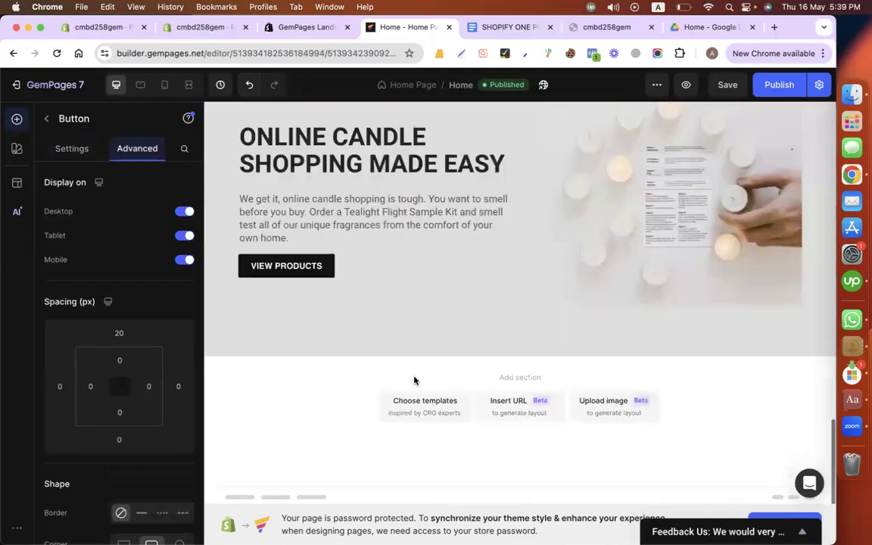
pyautogui.click(302, 262)
pyautogui.rightClick(302, 263)
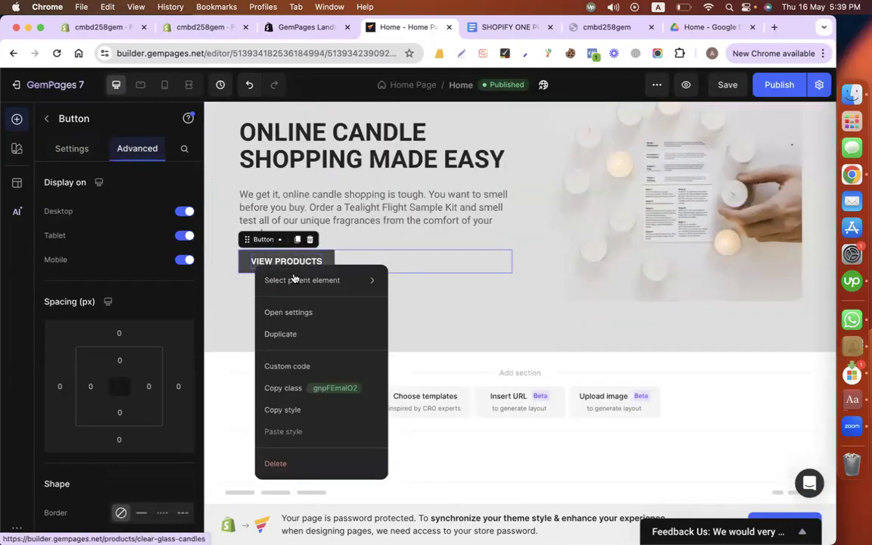
pyautogui.click(409, 361)
pyautogui.scroll(-10, 328, 269)
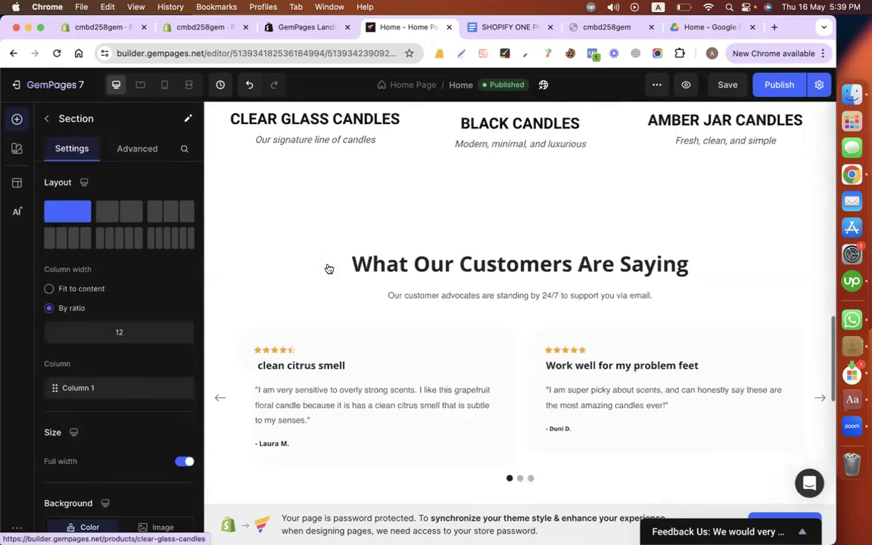
pyautogui.scroll(15, 329, 269)
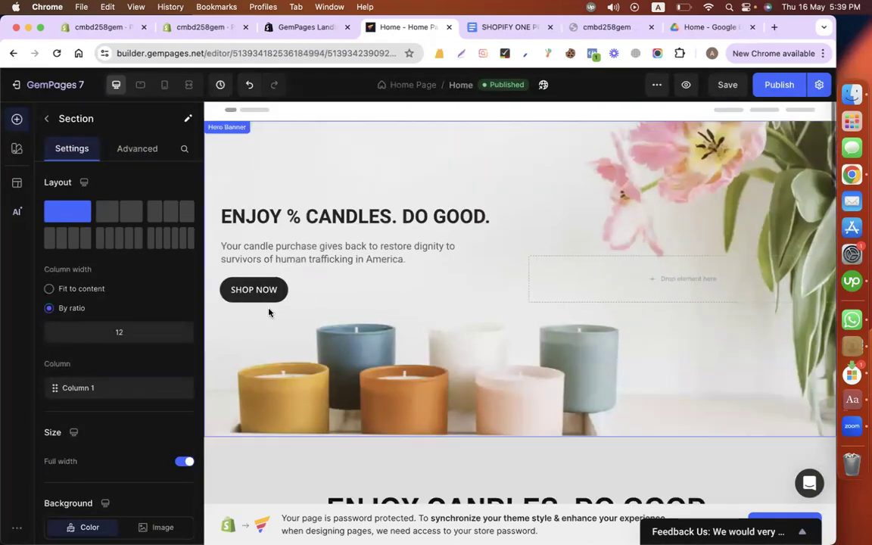
# Copy SHOP NOW's style, paste it onto VIEW PRODUCTS, and set square corners
pyautogui.rightClick(269, 297)
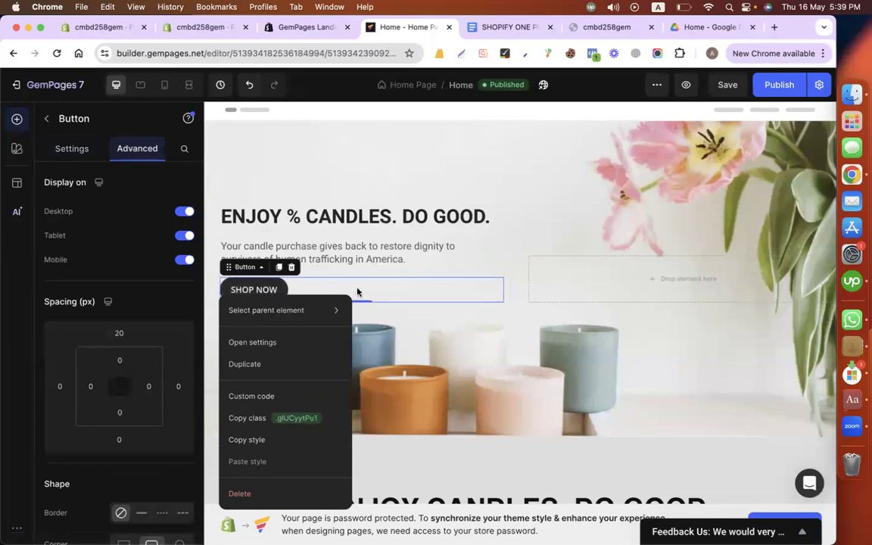
pyautogui.click(250, 424)
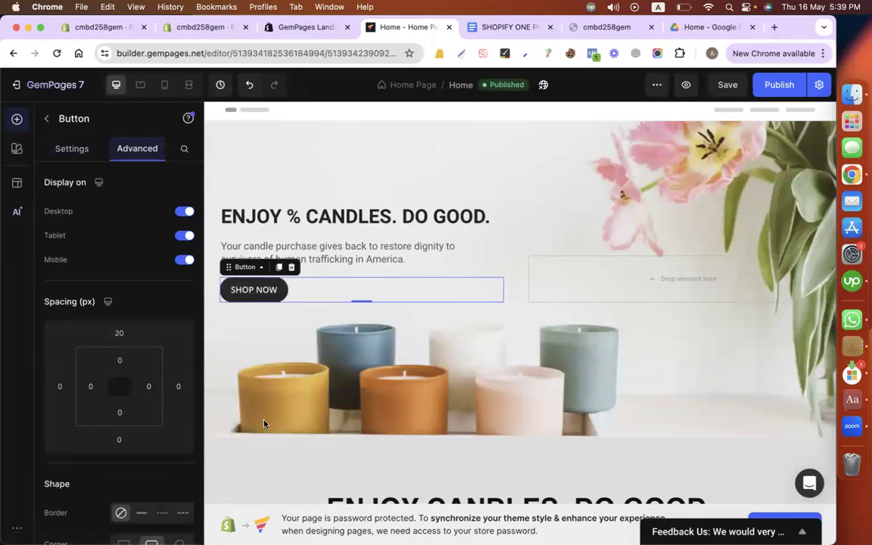
pyautogui.rightClick(271, 290)
pyautogui.click(239, 420)
pyautogui.scroll(-15, 464, 371)
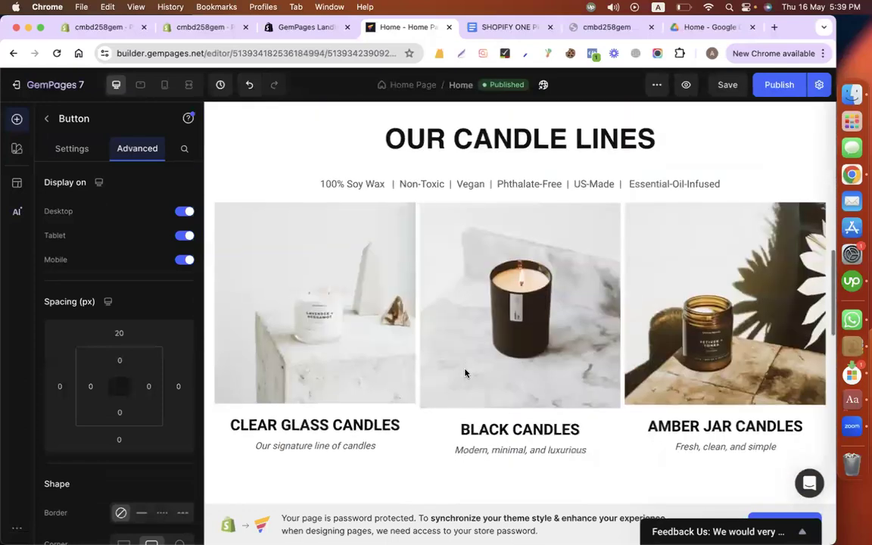
pyautogui.scroll(-10, 463, 372)
pyautogui.rightClick(281, 267)
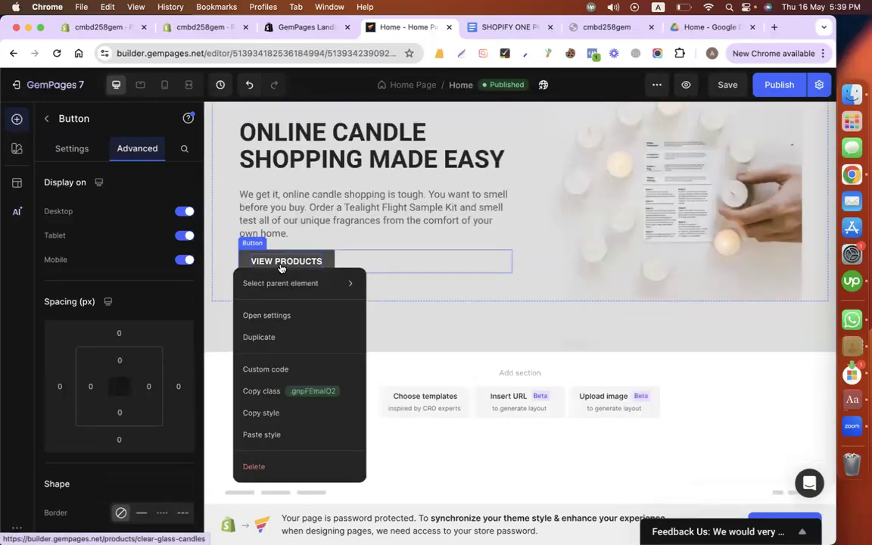
pyautogui.click(297, 436)
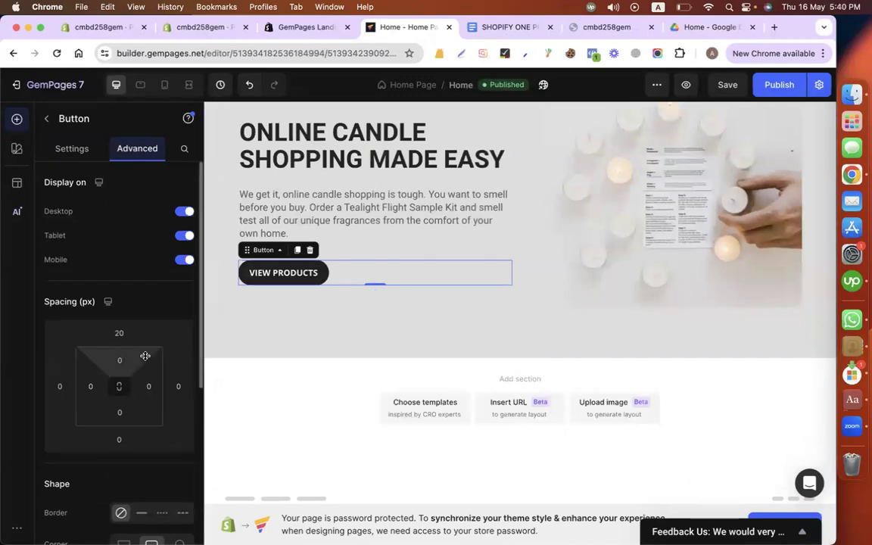
pyautogui.scroll(-5, 144, 354)
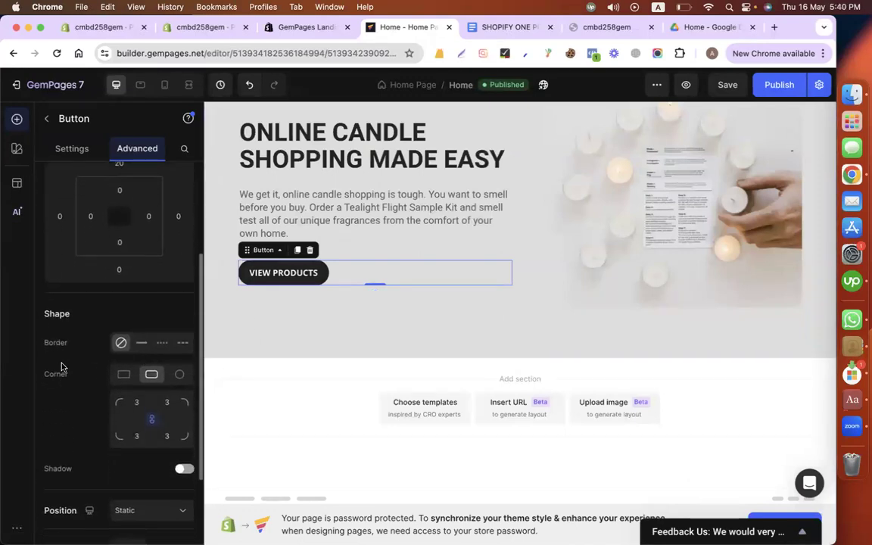
pyautogui.click(124, 376)
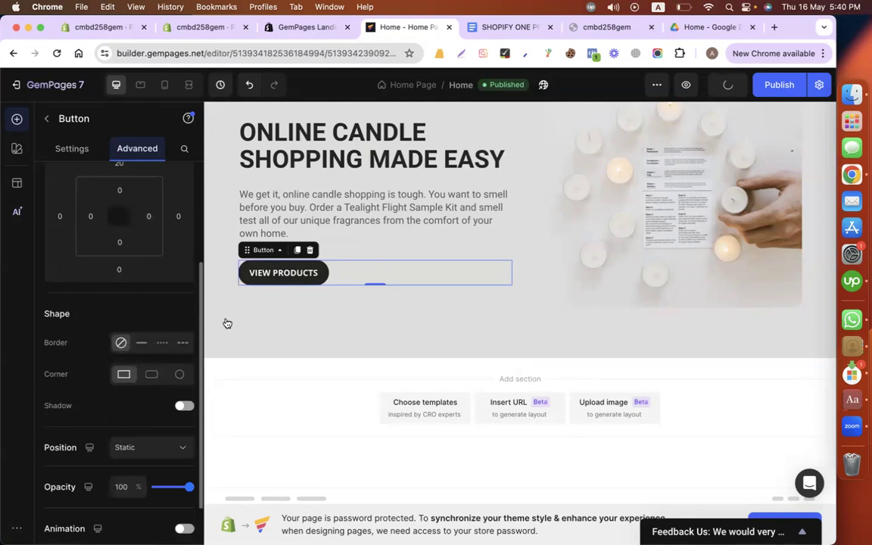
# Add a trial Button below VIEW PRODUCTS with fully rounded corners and a solid border
pyautogui.click(45, 119)
pyautogui.moveTo(110, 342); pyautogui.dragTo(236, 321)
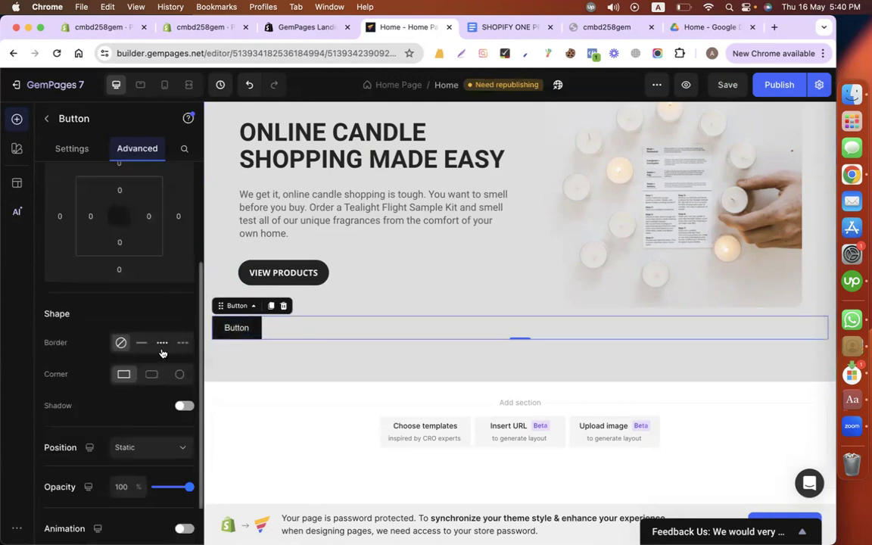
pyautogui.scroll(-2, 152, 333)
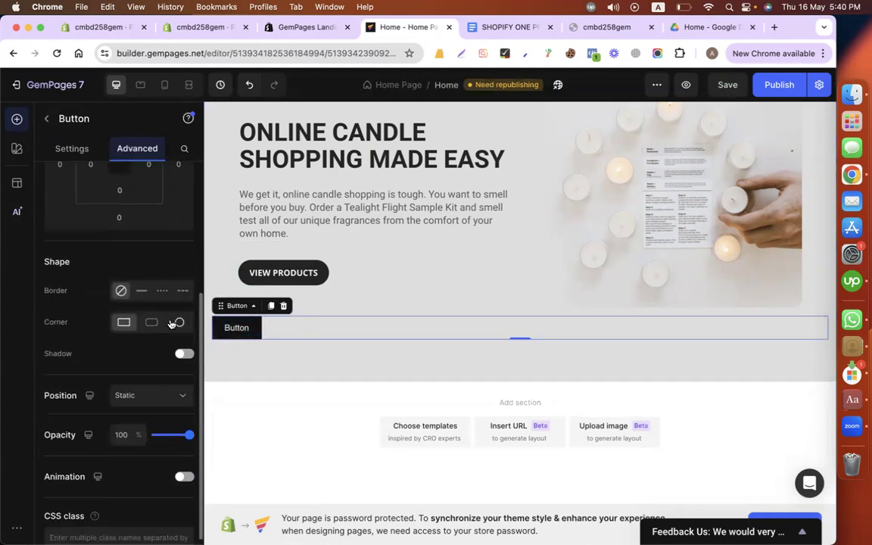
pyautogui.click(180, 323)
pyautogui.click(142, 290)
pyautogui.click(119, 317)
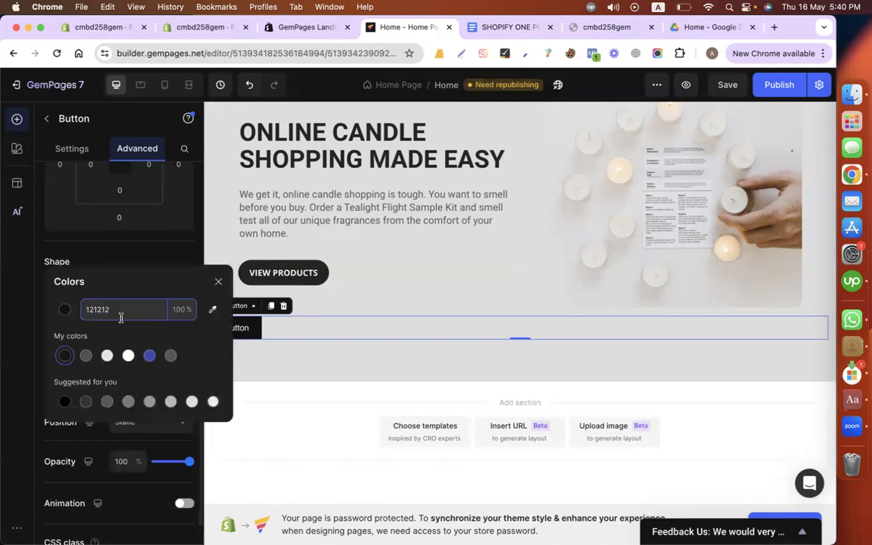
pyautogui.click(217, 282)
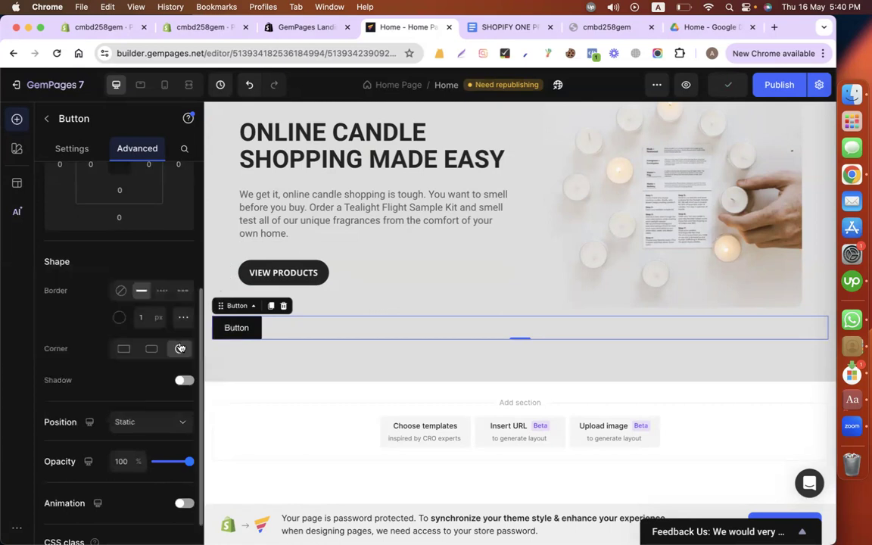
# Try unlinked rounded corners with the Large 16 px preset and a 12 px border
pyautogui.click(151, 350)
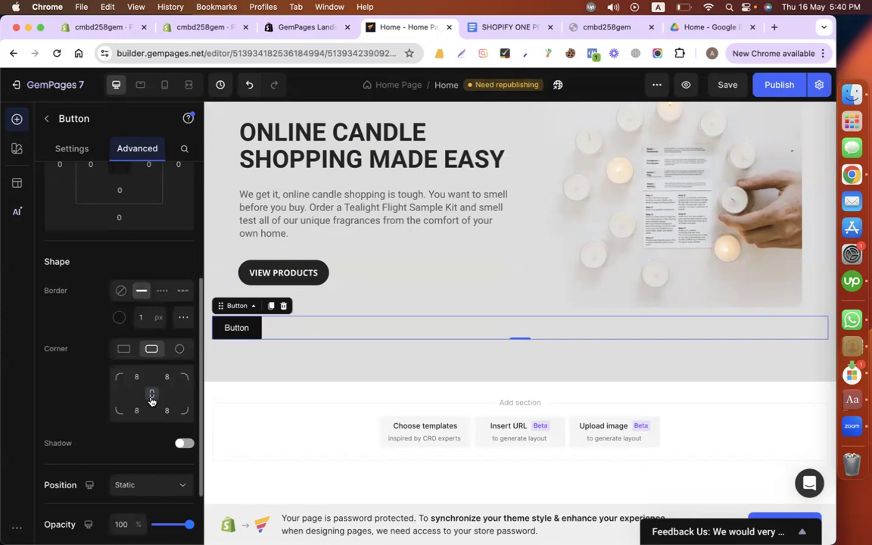
pyautogui.click(151, 396)
pyautogui.click(131, 376)
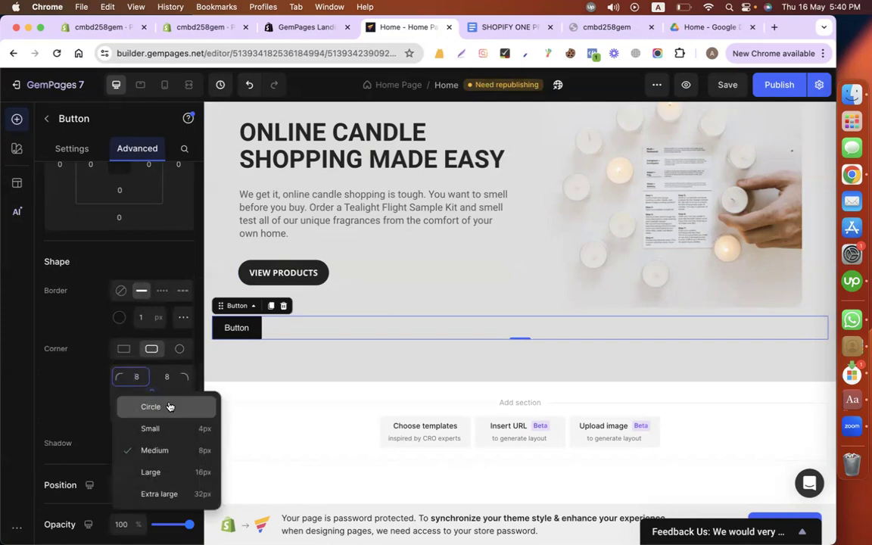
pyautogui.click(168, 473)
pyautogui.click(132, 380)
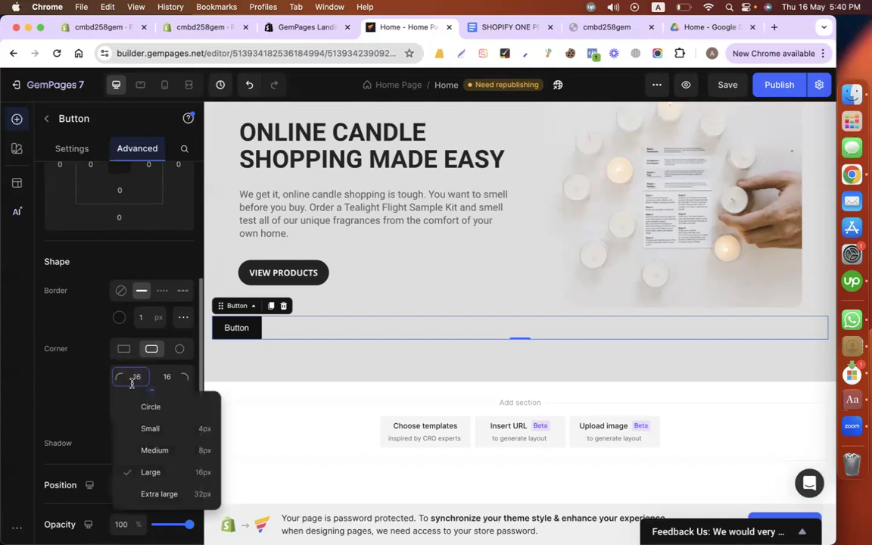
pyautogui.click(88, 387)
pyautogui.scroll(-2, 88, 387)
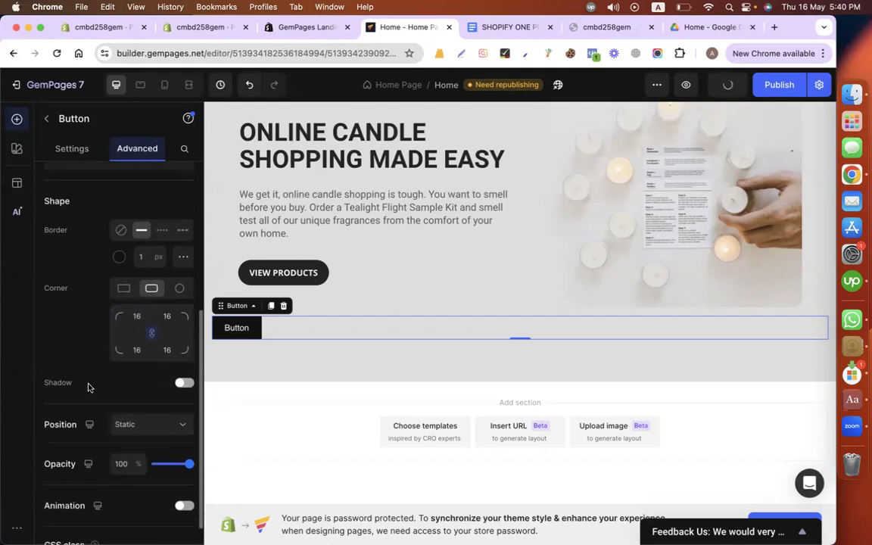
pyautogui.scroll(-2, 88, 387)
pyautogui.scroll(3, 89, 366)
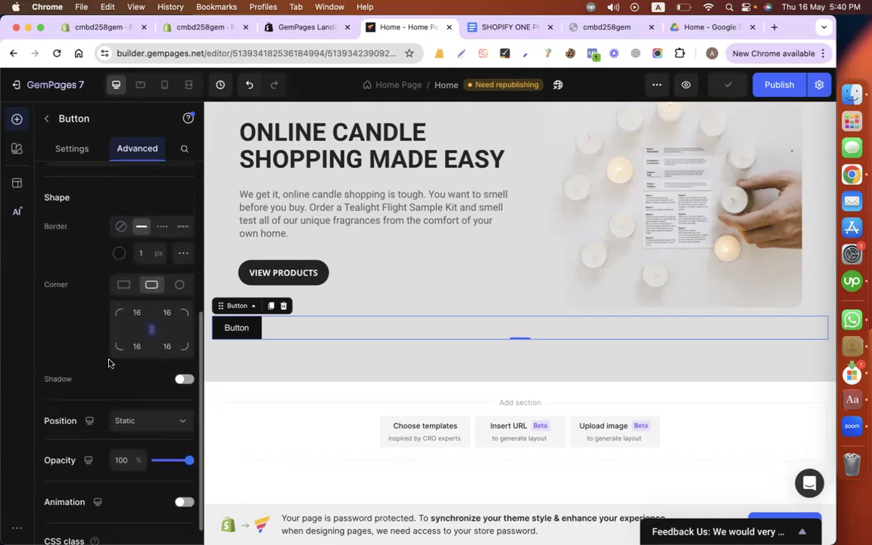
pyautogui.press('Up')
pyautogui.press('Up')
pyautogui.press('Up')
pyautogui.press('Up')
pyautogui.press('Up')
pyautogui.press('Up')
pyautogui.press('Up')
pyautogui.press('Up')
pyautogui.press('Up')
pyautogui.press('Up')
pyautogui.press('Up')
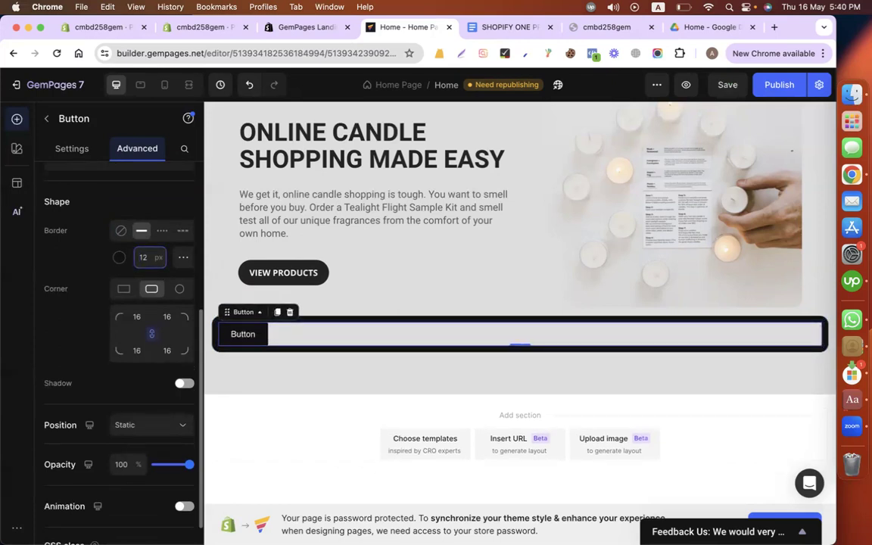
pyautogui.click(137, 316)
pyautogui.click(77, 302)
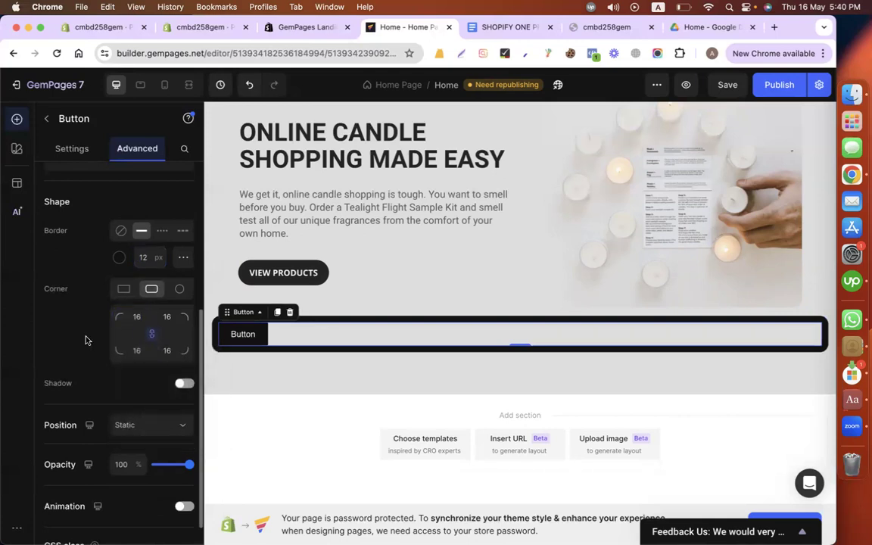
# Remove the border, toggle a drop shadow on and off, and apply Small 4 px corners
pyautogui.click(121, 231)
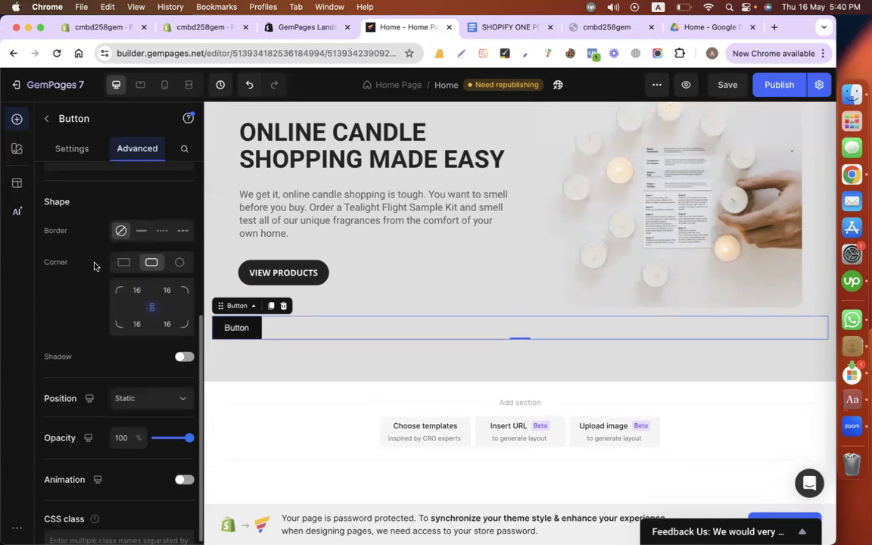
pyautogui.scroll(1, 92, 287)
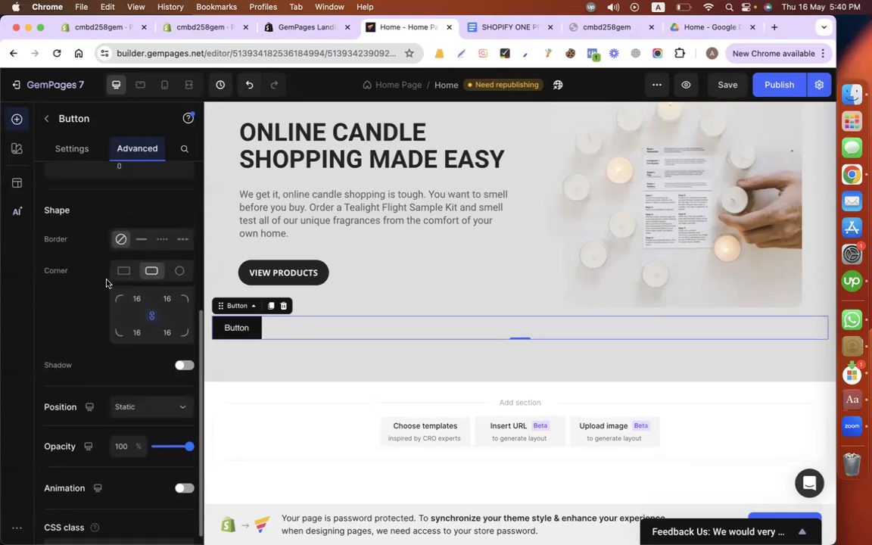
pyautogui.click(180, 271)
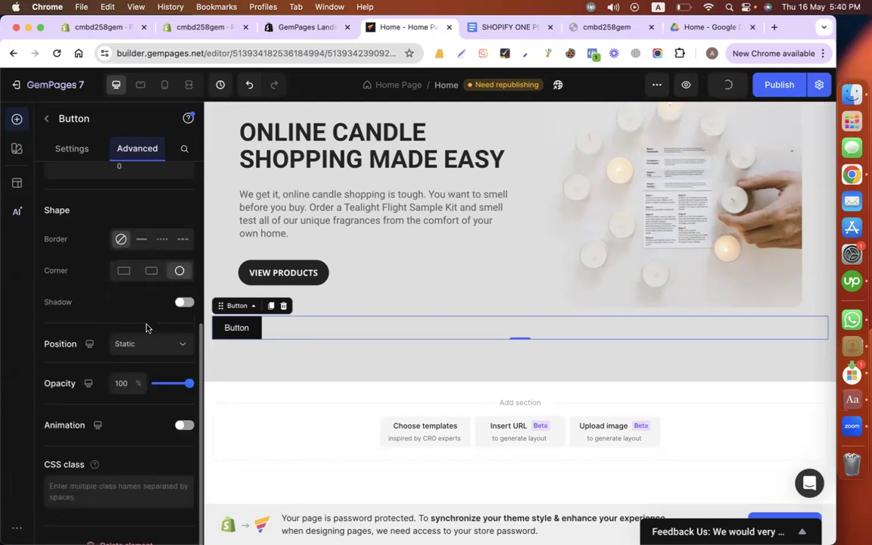
pyautogui.click(181, 303)
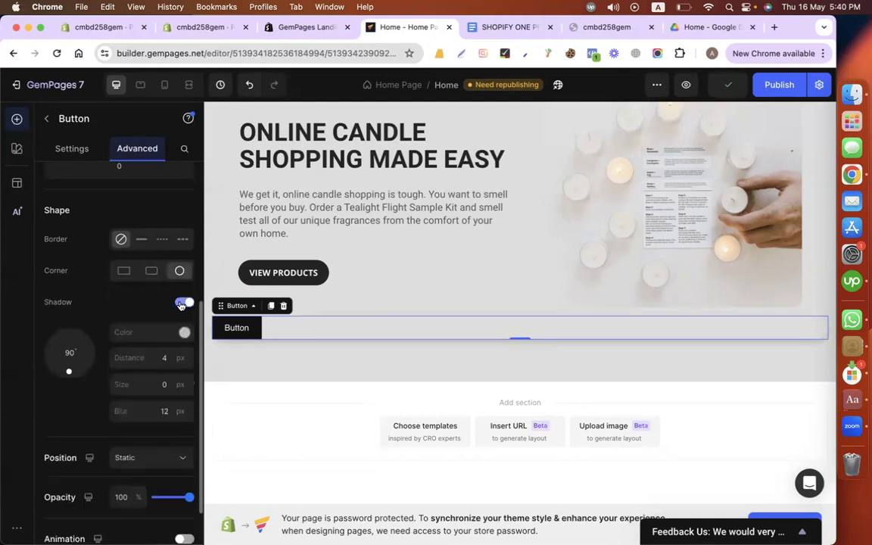
pyautogui.click(182, 302)
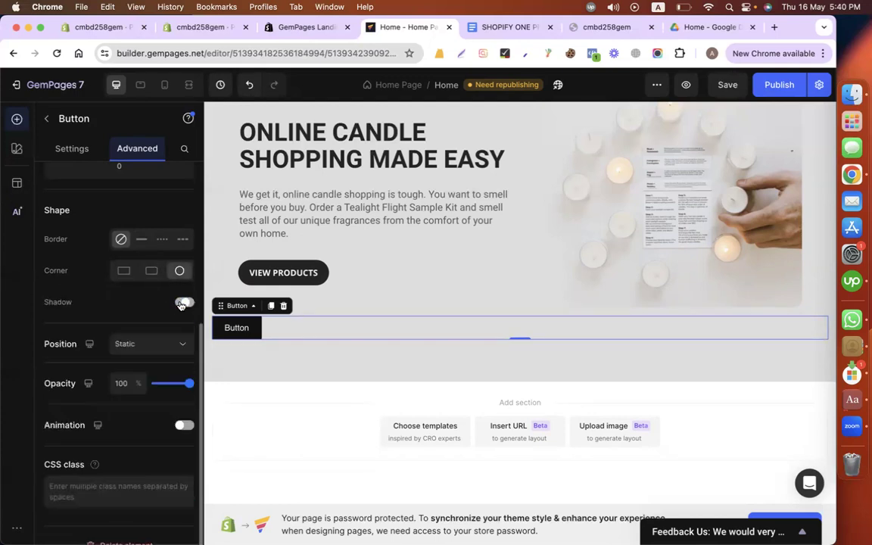
pyautogui.click(150, 273)
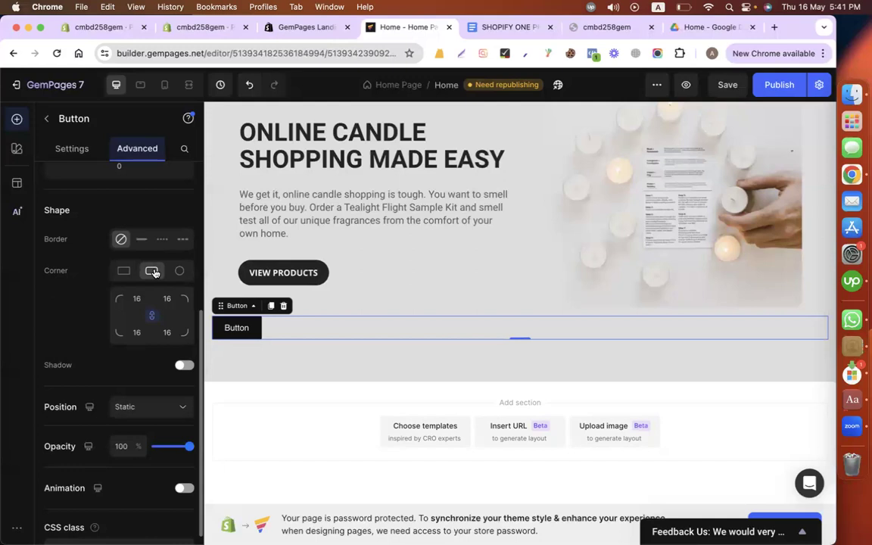
pyautogui.click(148, 302)
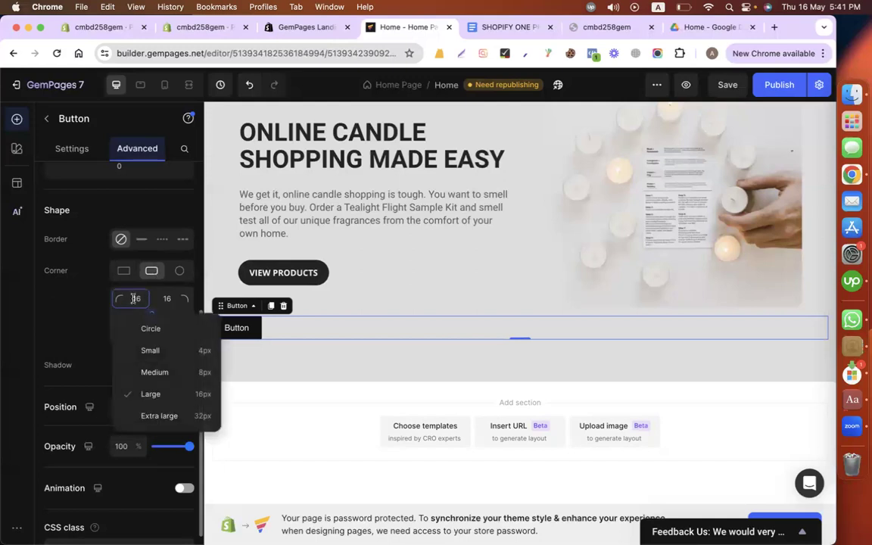
pyautogui.click(146, 352)
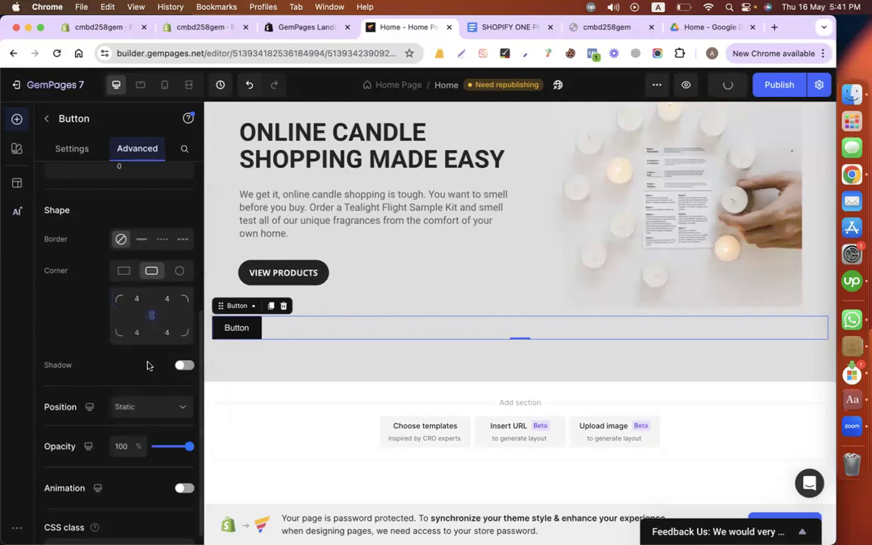
# Try fully round corners with a dashed border, then remove it and delete the trial button
pyautogui.click(180, 271)
pyautogui.click(181, 240)
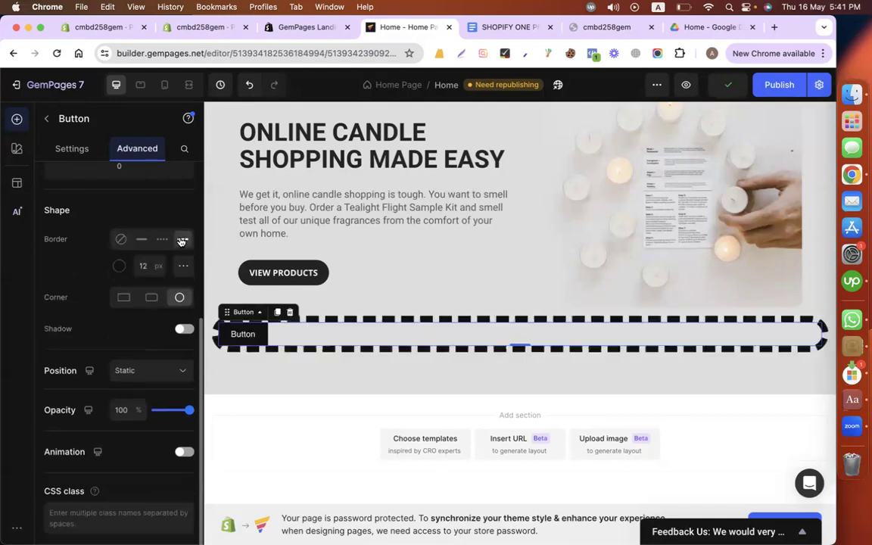
pyautogui.click(120, 241)
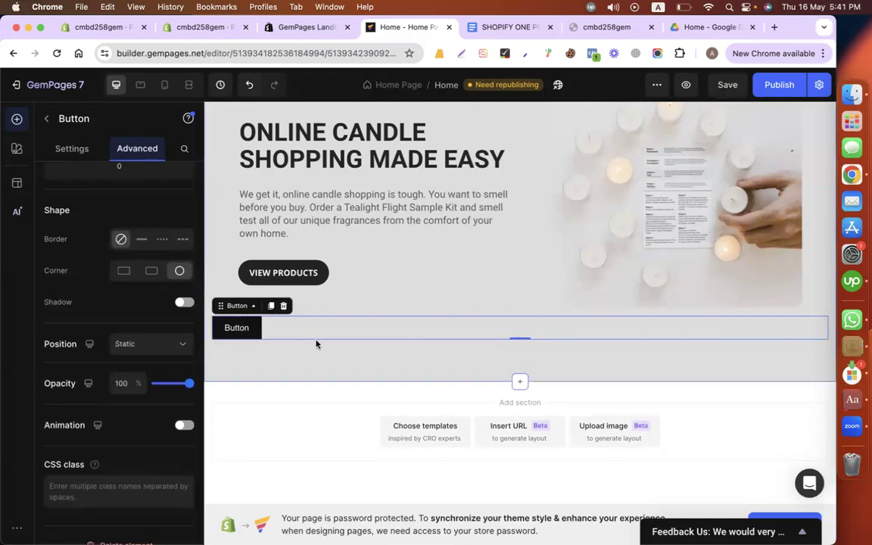
pyautogui.click(283, 306)
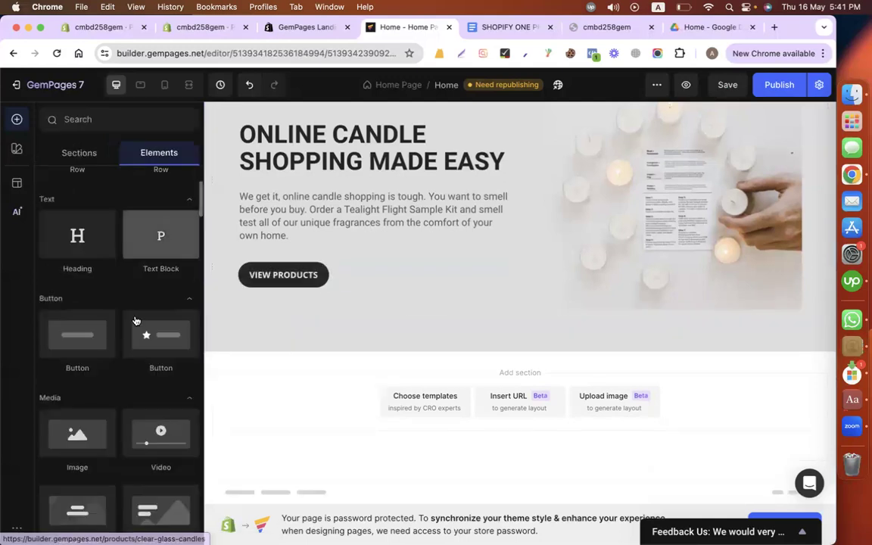
# Drop a Button between the candle shopping paragraph and VIEW PRODUCTS, showing its Corner settings
pyautogui.moveTo(83, 337); pyautogui.dragTo(255, 248)
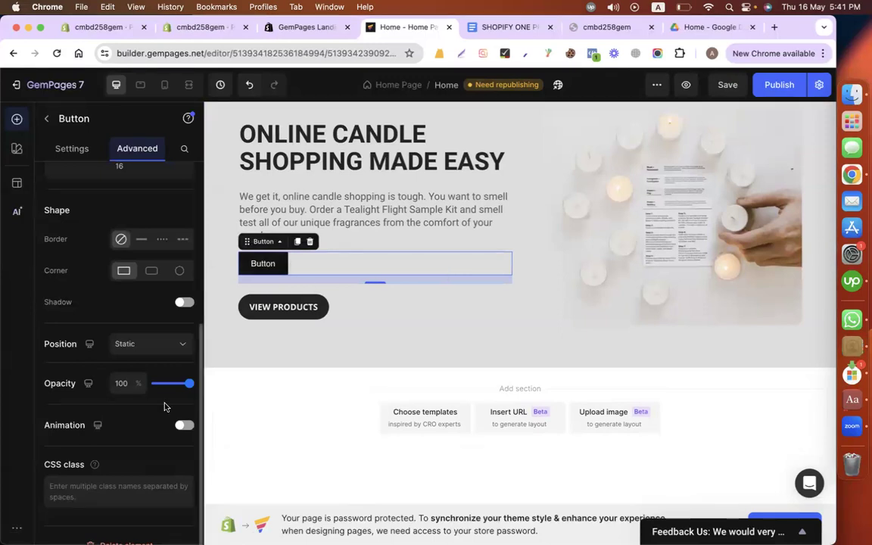
pyautogui.scroll(-1, 160, 421)
pyautogui.scroll(8, 160, 421)
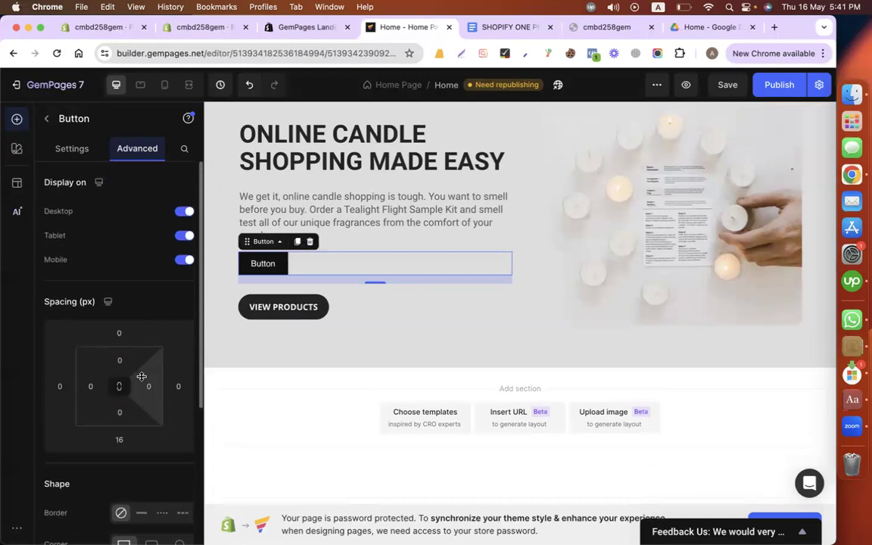
pyautogui.click(72, 149)
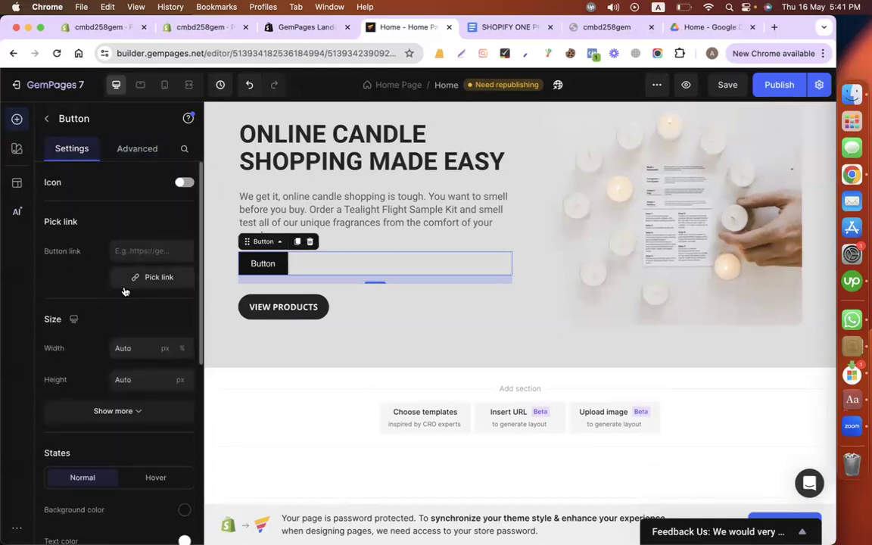
pyautogui.scroll(-5, 125, 290)
pyautogui.scroll(-2, 125, 290)
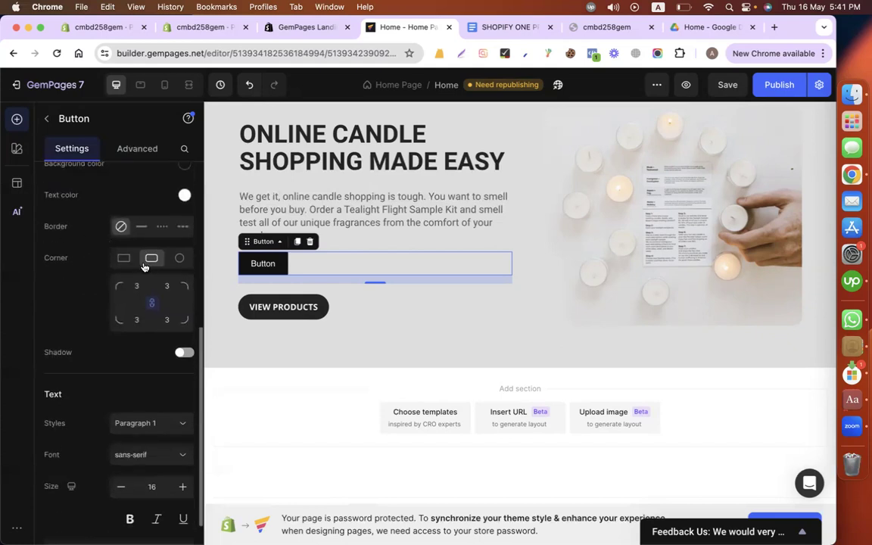
# Give the new button rounded corners using the Medium 8 px radius preset
pyautogui.click(124, 258)
pyautogui.click(150, 260)
pyautogui.click(151, 262)
pyautogui.click(173, 285)
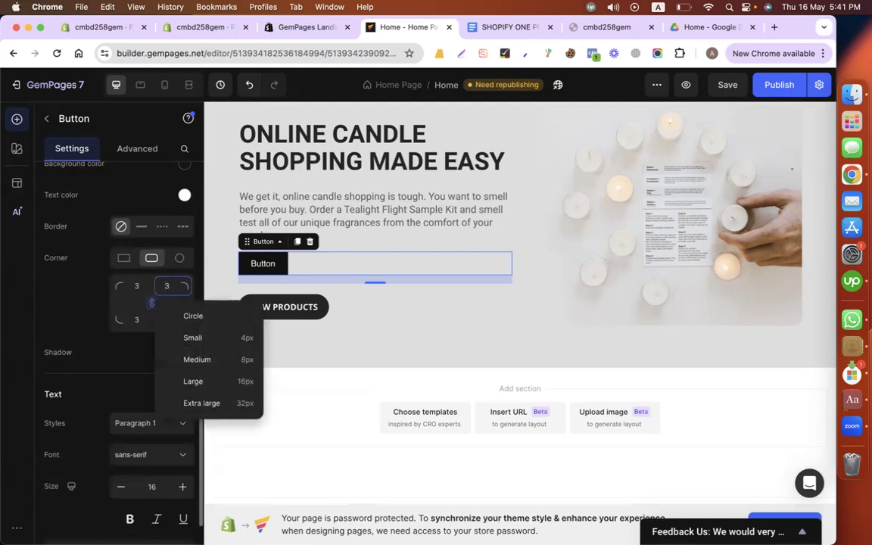
pyautogui.click(196, 358)
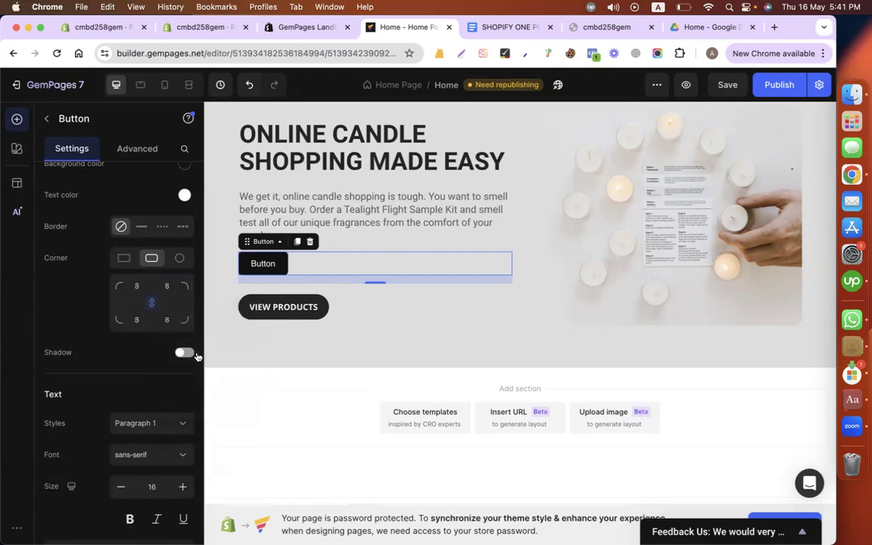
# Try corner radii of 10, 50 and 30, then settle on square corners
pyautogui.click(166, 286)
pyautogui.click(166, 286)
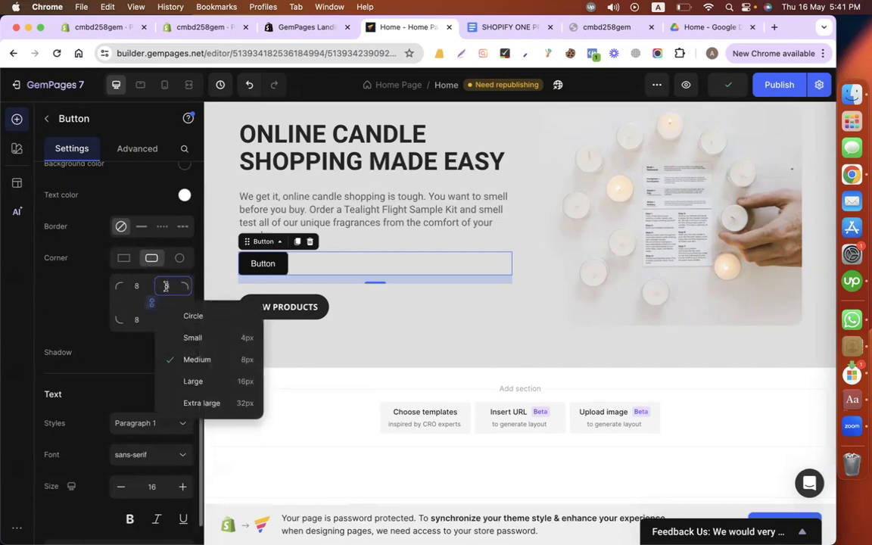
pyautogui.press('BackSpace')
pyautogui.write('10')
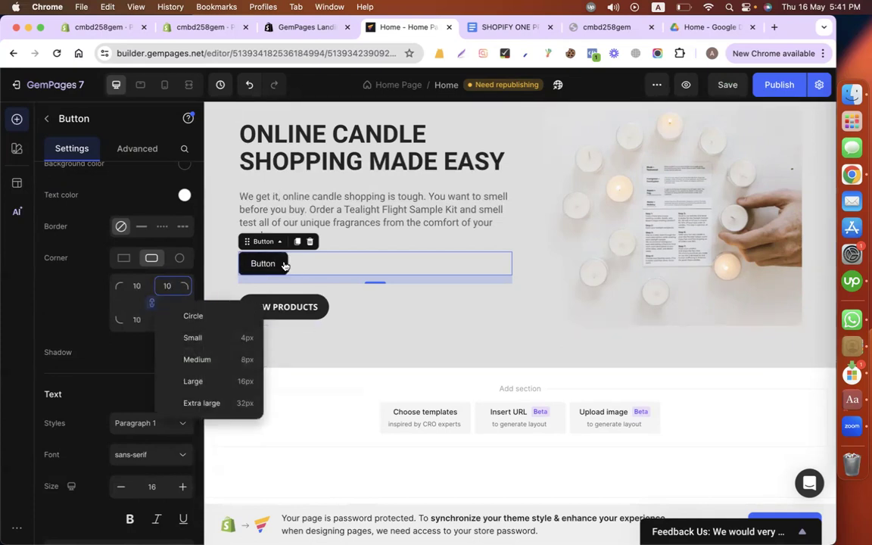
pyautogui.press('BackSpace')
pyautogui.press('BackSpace')
pyautogui.write('50')
pyautogui.press('BackSpace')
pyautogui.press('BackSpace')
pyautogui.write('30')
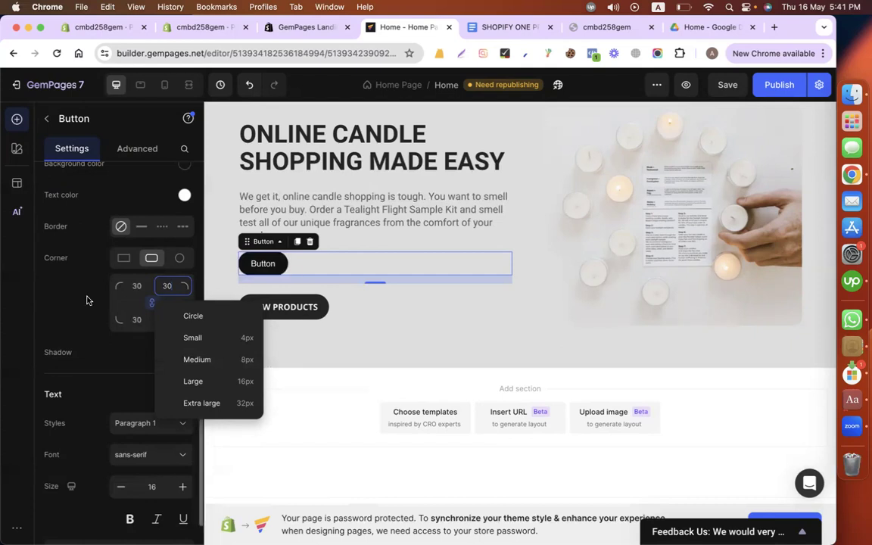
pyautogui.click(83, 284)
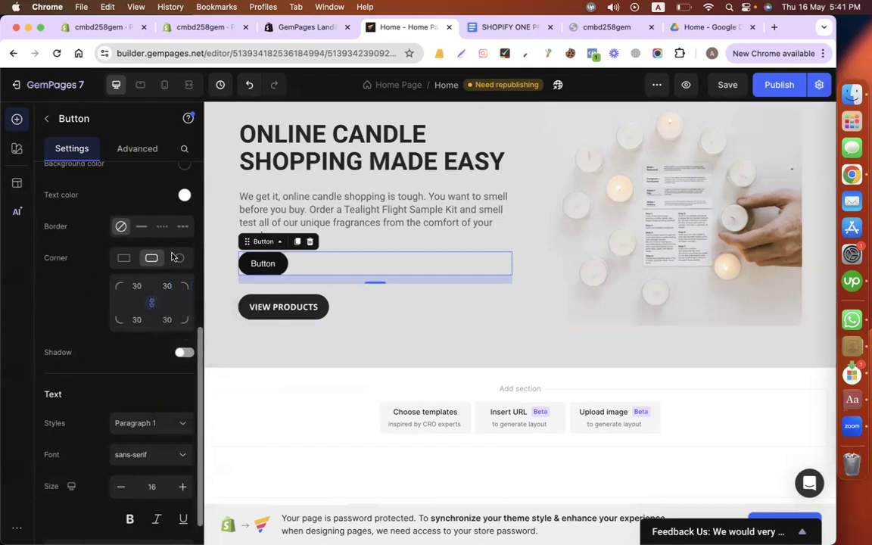
pyautogui.click(123, 258)
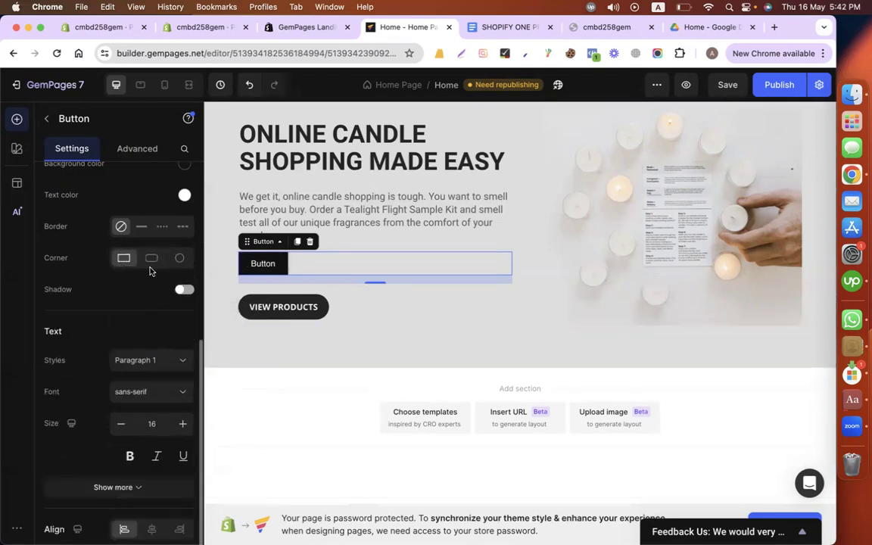
pyautogui.click(140, 230)
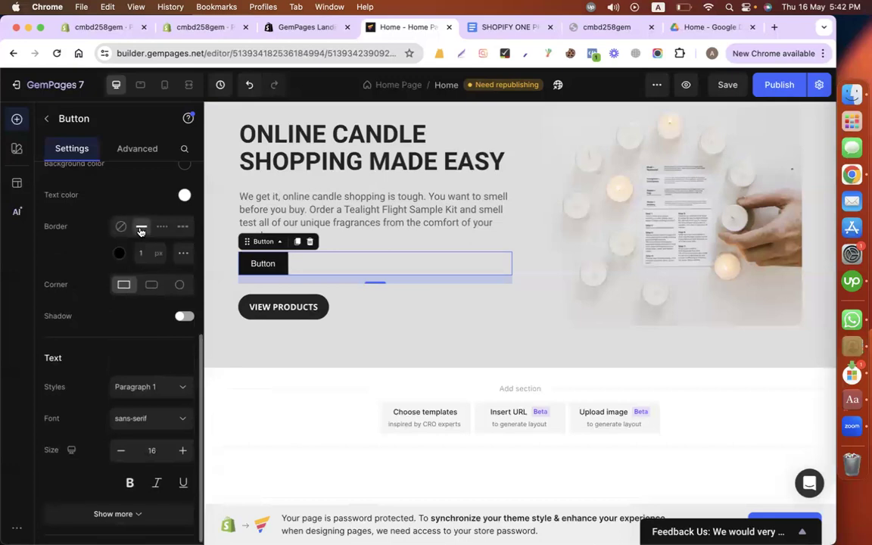
pyautogui.click(144, 252)
pyautogui.write('3')
pyautogui.press('BackSpace')
pyautogui.write('5')
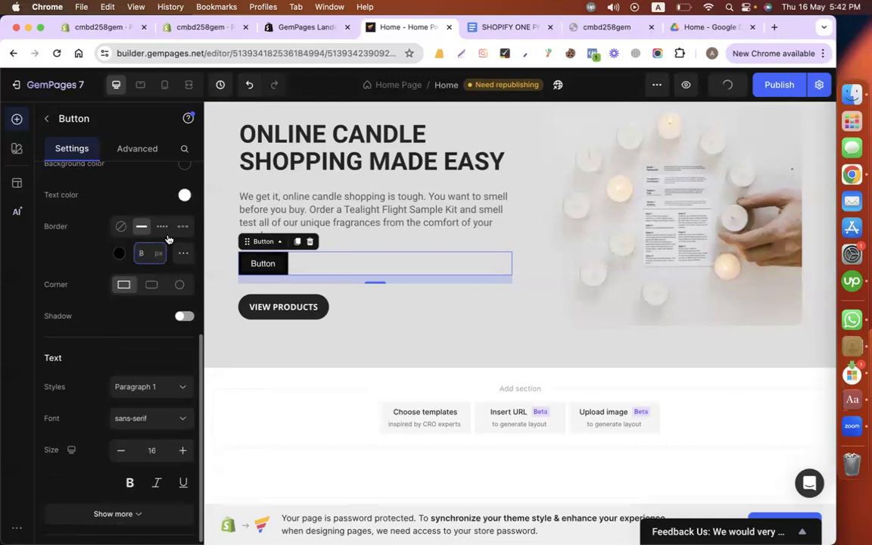
pyautogui.click(118, 253)
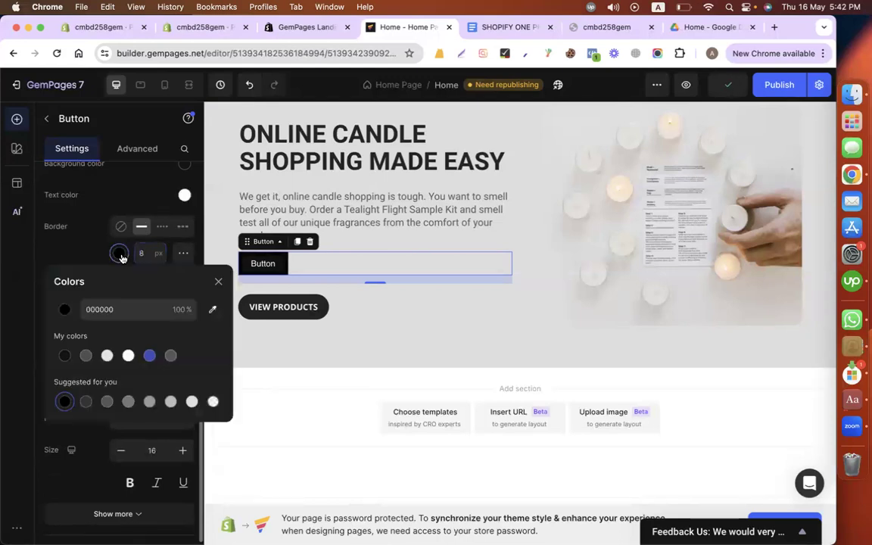
pyautogui.click(148, 355)
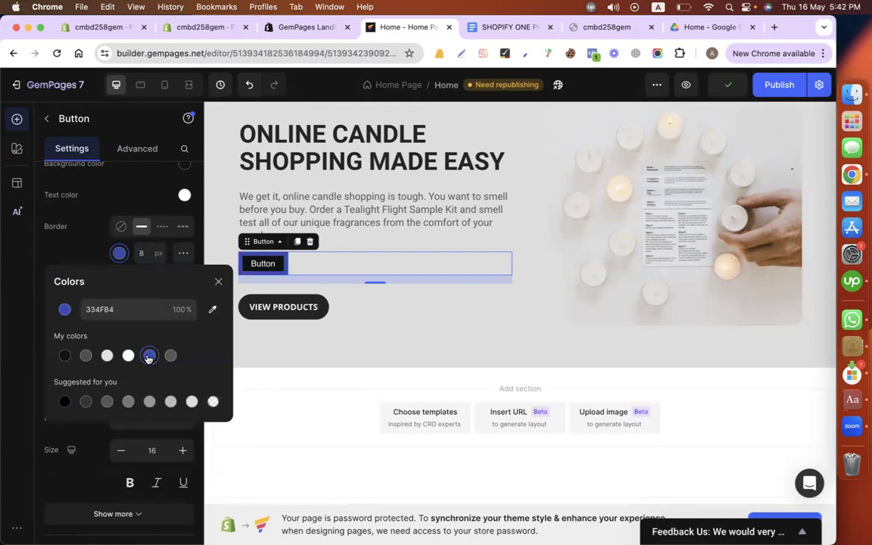
pyautogui.click(91, 247)
pyautogui.click(143, 259)
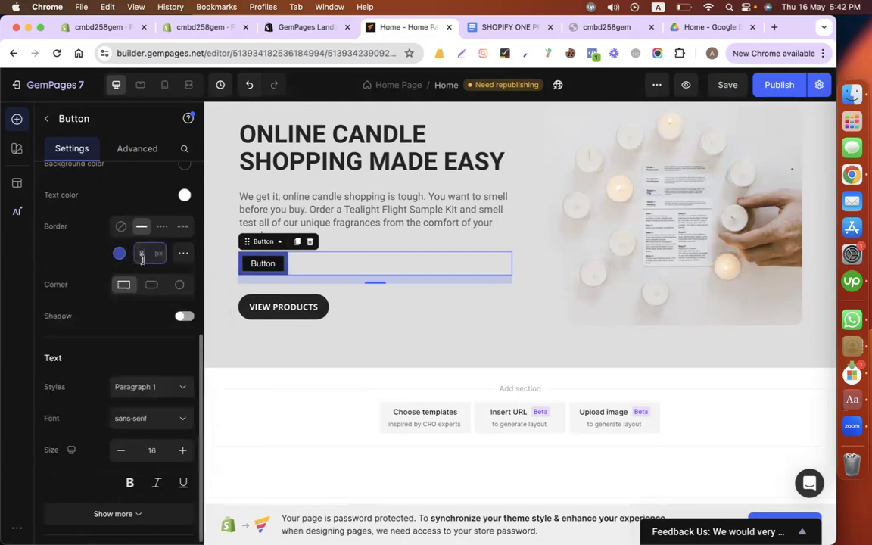
pyautogui.press('BackSpace')
pyautogui.write('3')
pyautogui.press('BackSpace')
pyautogui.write('4')
pyautogui.click(182, 228)
pyautogui.click(163, 228)
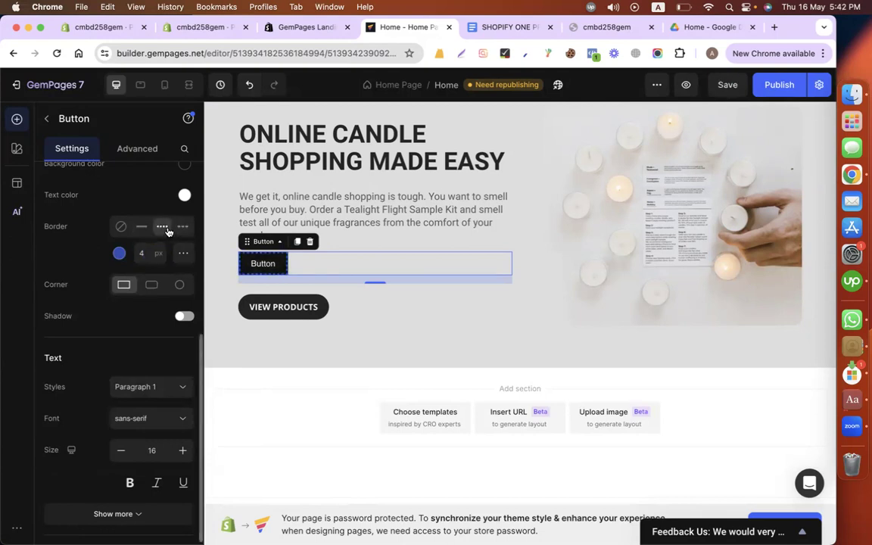
pyautogui.click(120, 226)
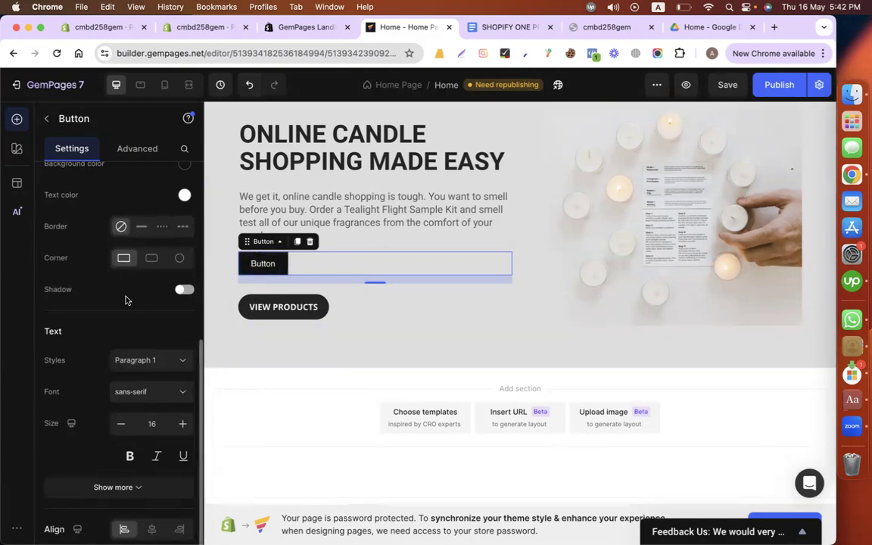
pyautogui.scroll(3, 125, 301)
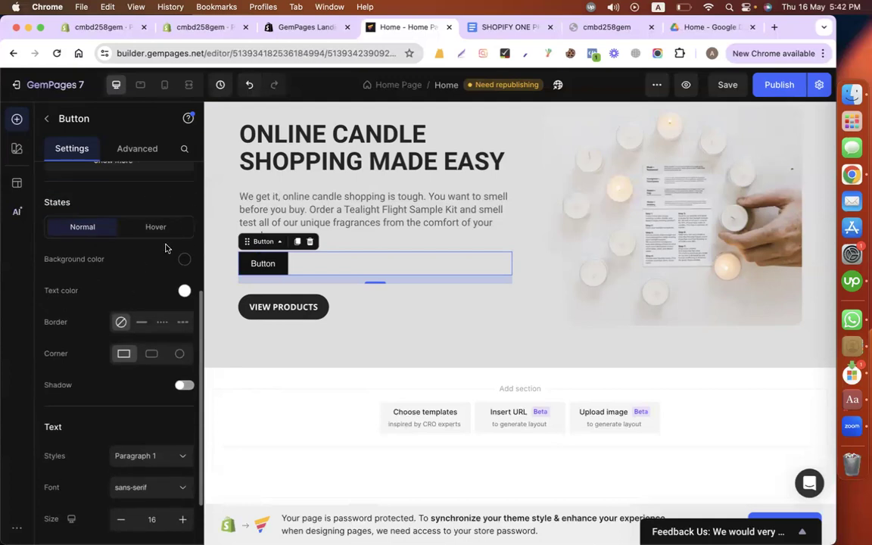
# Style the button's Hover state with a white background and 121212 text colour
pyautogui.click(163, 229)
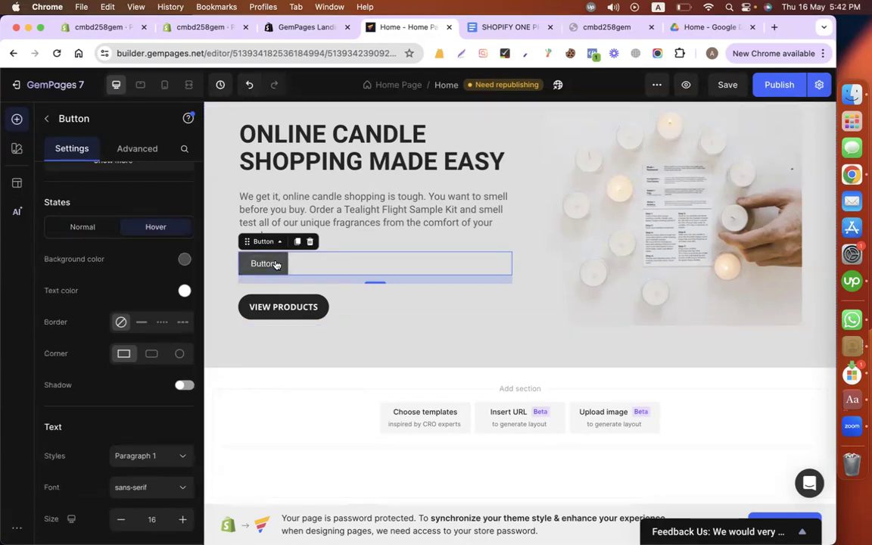
pyautogui.click(185, 259)
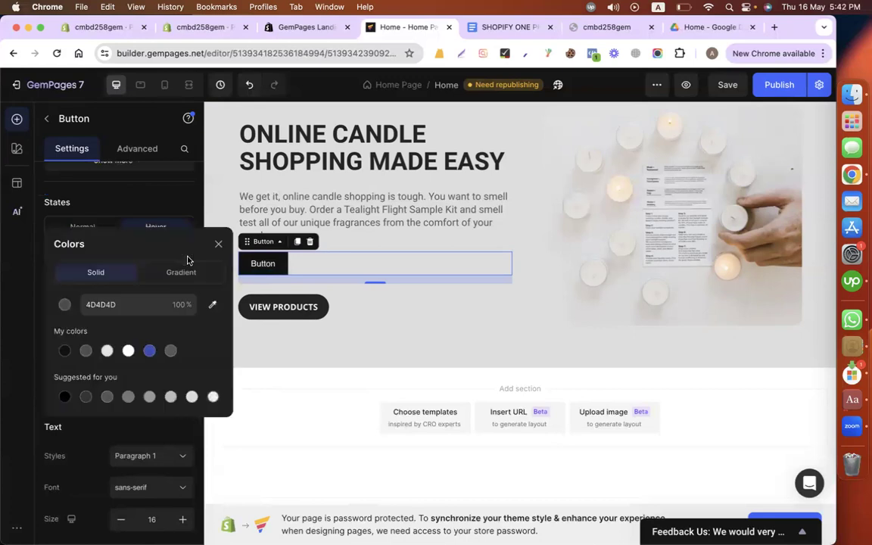
pyautogui.click(129, 351)
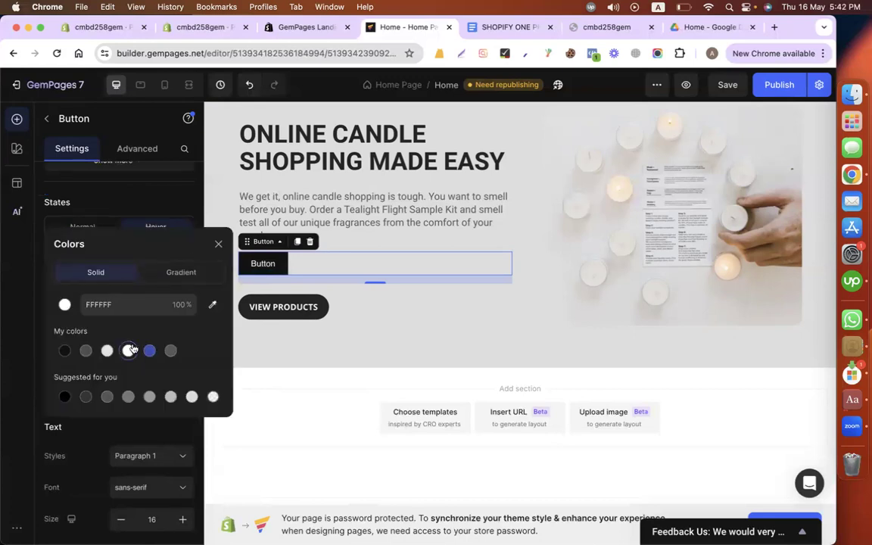
pyautogui.click(170, 199)
pyautogui.click(185, 291)
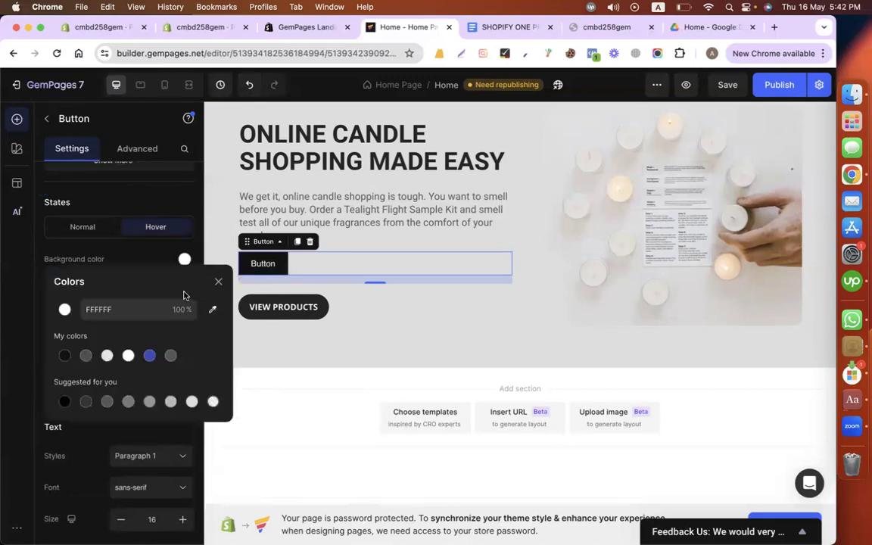
pyautogui.click(65, 356)
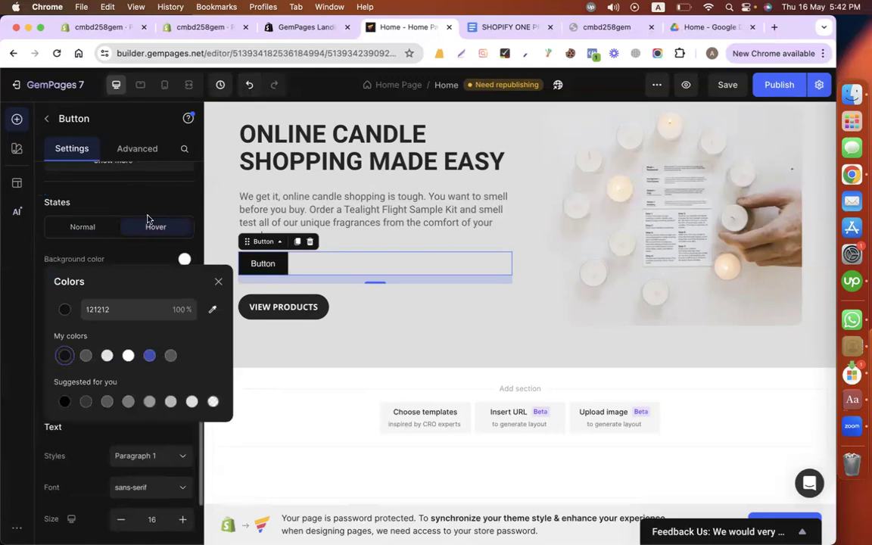
pyautogui.click(135, 182)
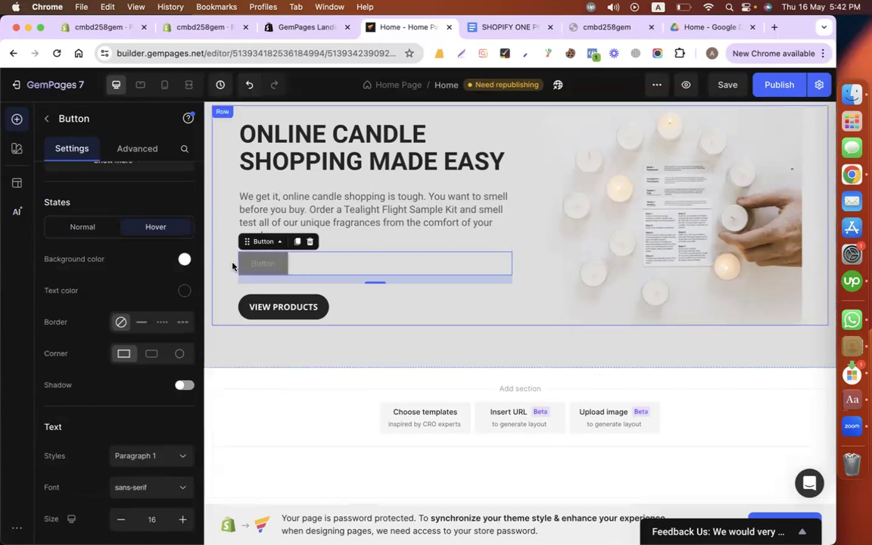
# Delete the extra placeholder Button, then leave GemPages for the project's Google Doc
pyautogui.click(309, 243)
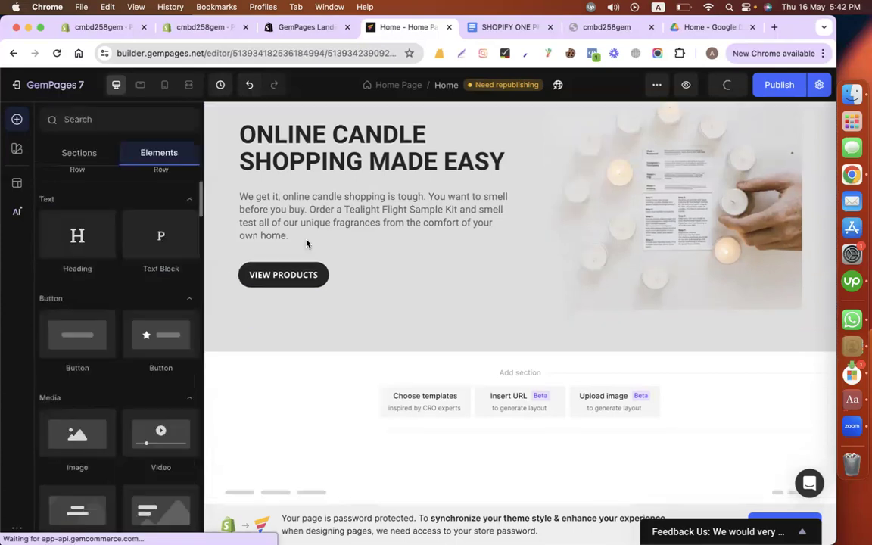
pyautogui.scroll(-10, 449, 296)
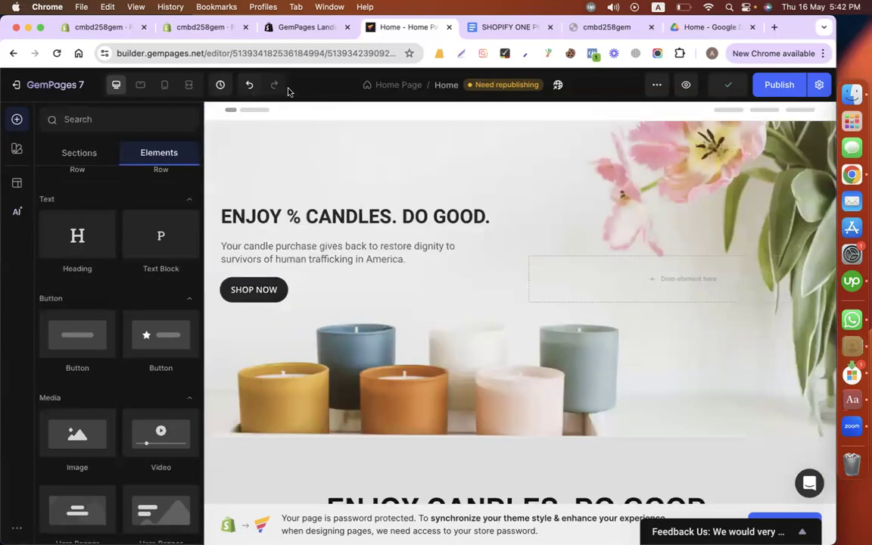
pyautogui.click(303, 28)
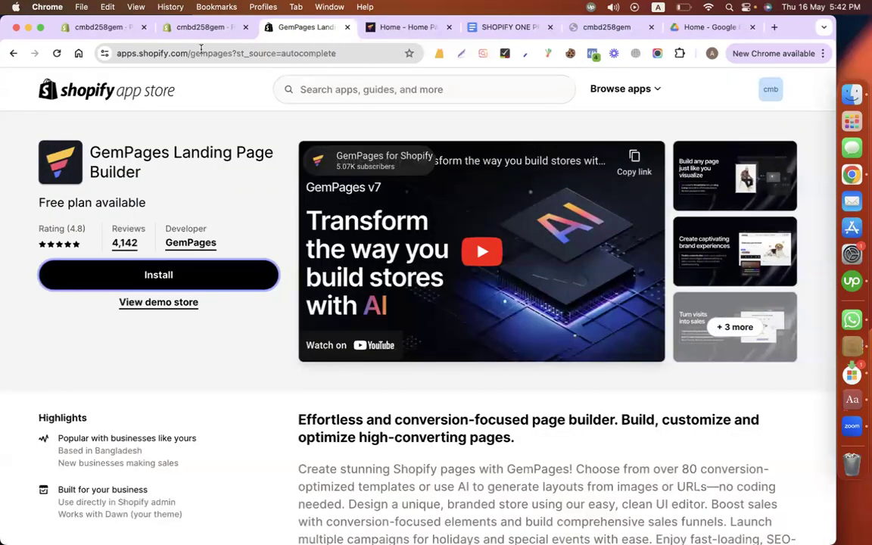
pyautogui.click(212, 28)
pyautogui.click(409, 28)
pyautogui.click(499, 28)
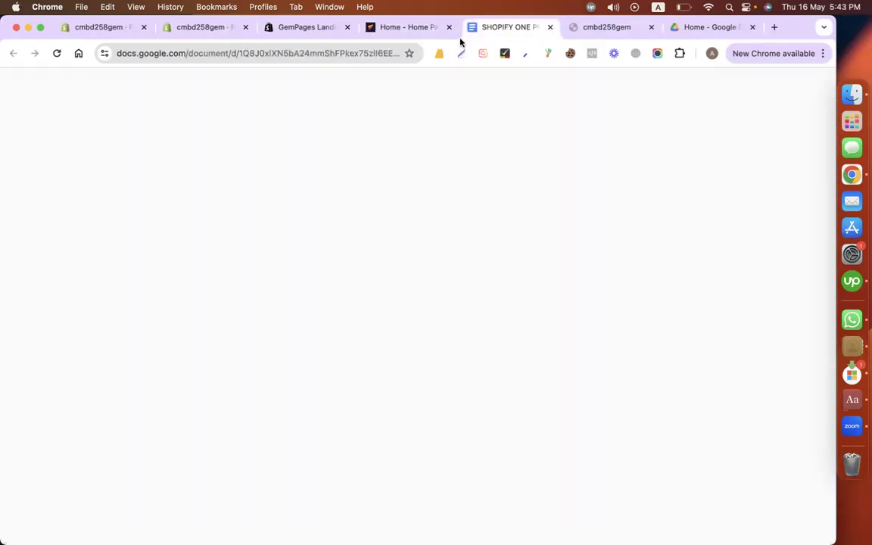
pyautogui.click(267, 54)
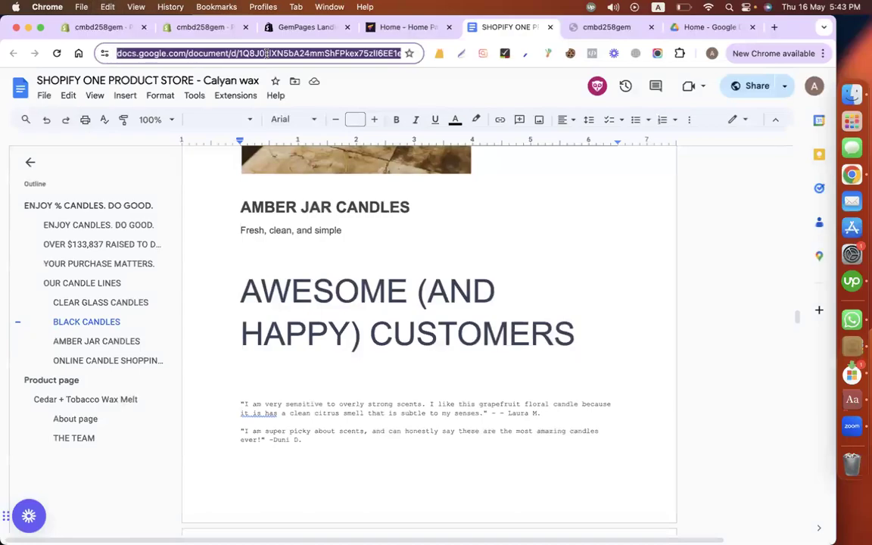
pyautogui.hotkey('ctrl', 'Left')
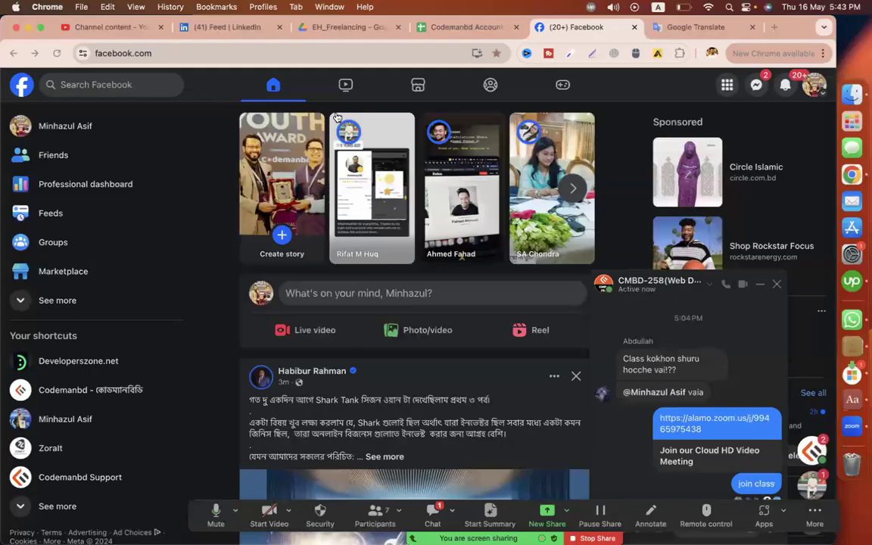
# Switch to Google Classroom and open the CMBD-258 (Web Design offline) class
pyautogui.hotkey('ctrl', 'Left')
pyautogui.hotkey('ctrl', 'Left')
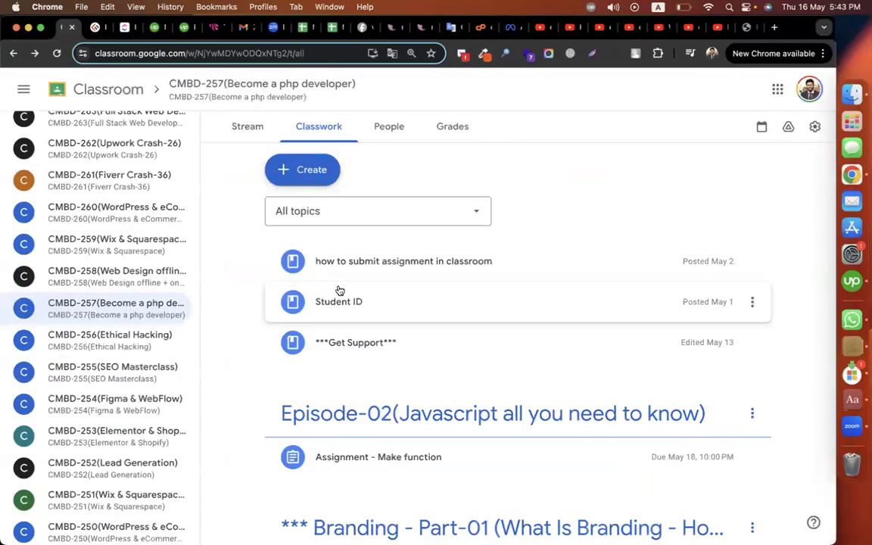
pyautogui.click(146, 282)
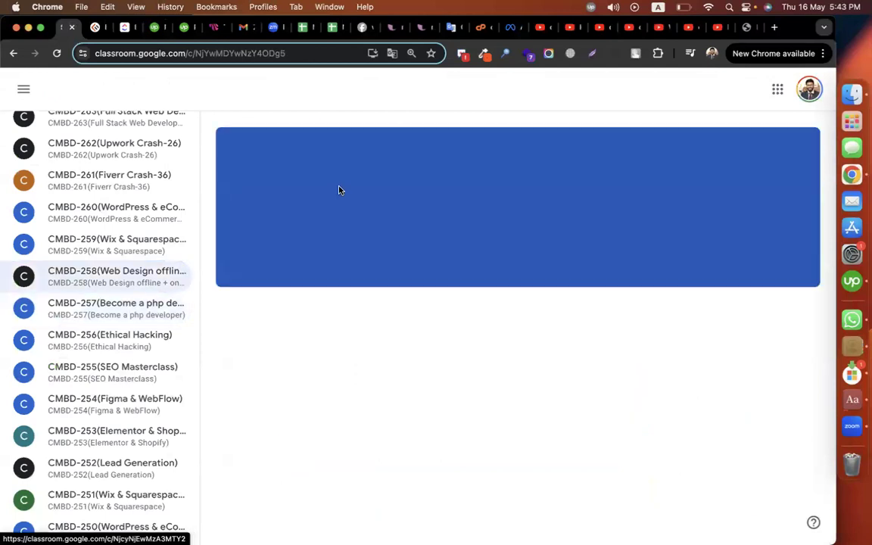
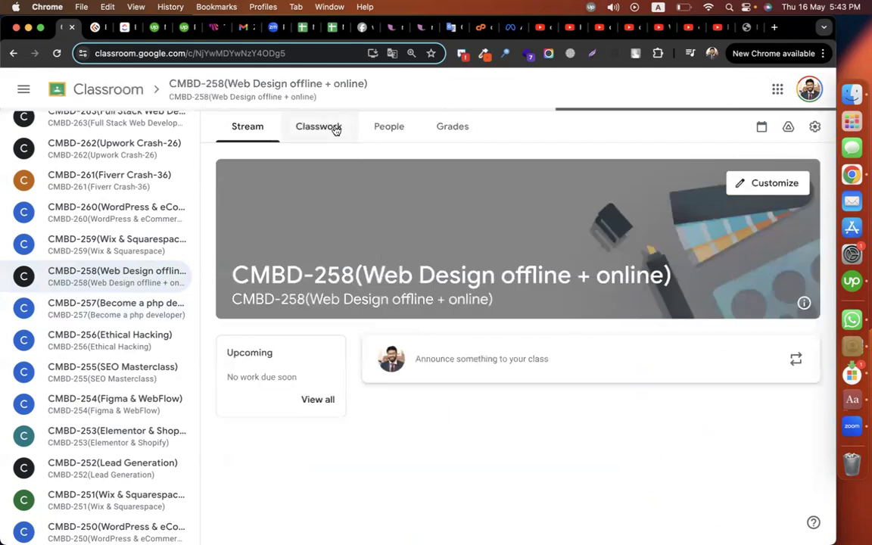
# Create the classwork topic 'Episode-06(Shopify Gempages Builder)' in the CMBD-258 class
pyautogui.click(336, 129)
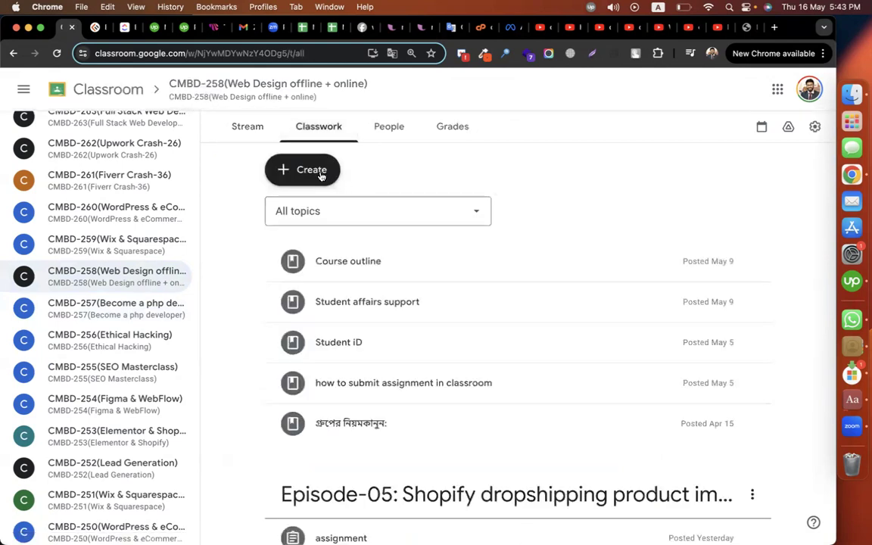
pyautogui.scroll(-1, 256, 321)
pyautogui.scroll(1, 256, 321)
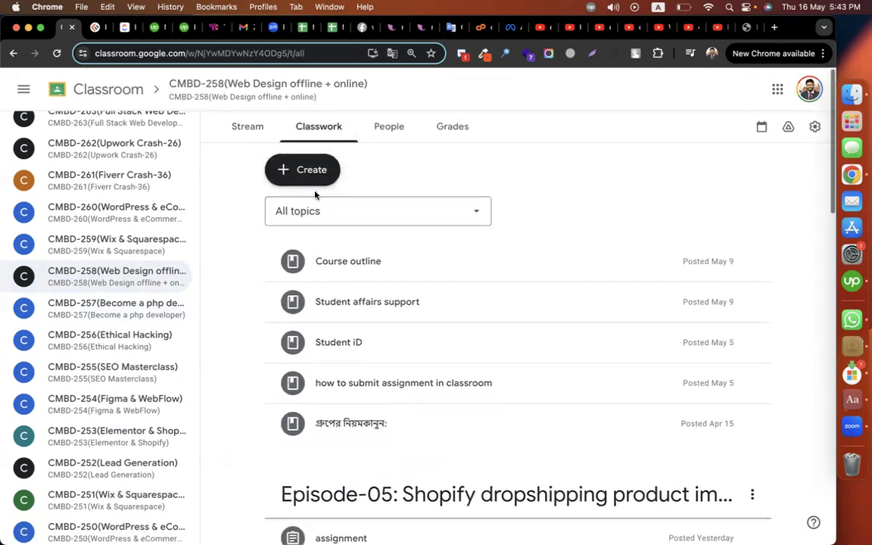
pyautogui.click(309, 171)
pyautogui.click(318, 376)
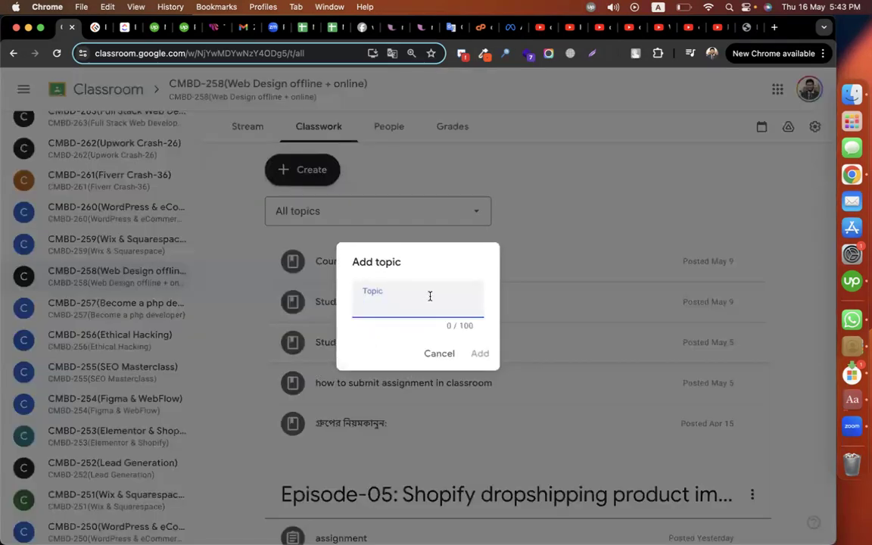
pyautogui.write('Episode-0')
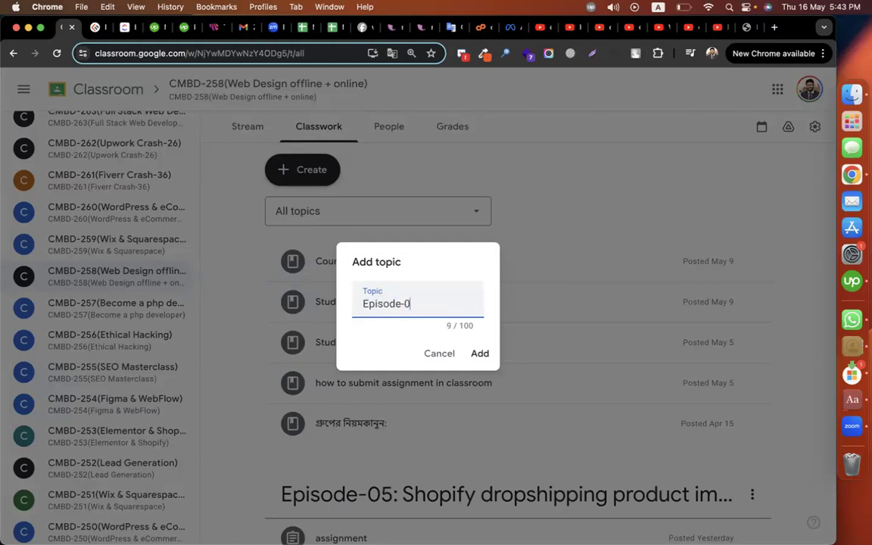
pyautogui.write('6(Shopify Gempage')
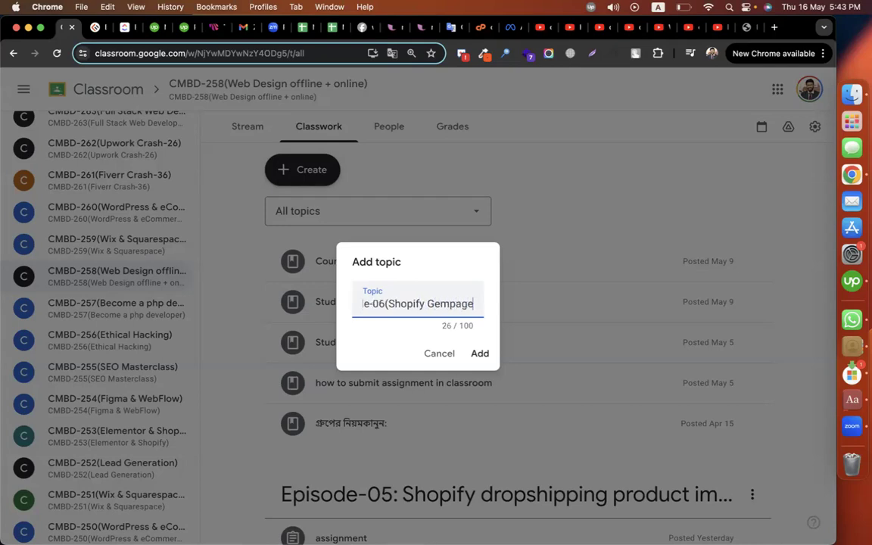
pyautogui.write('s Builder)')
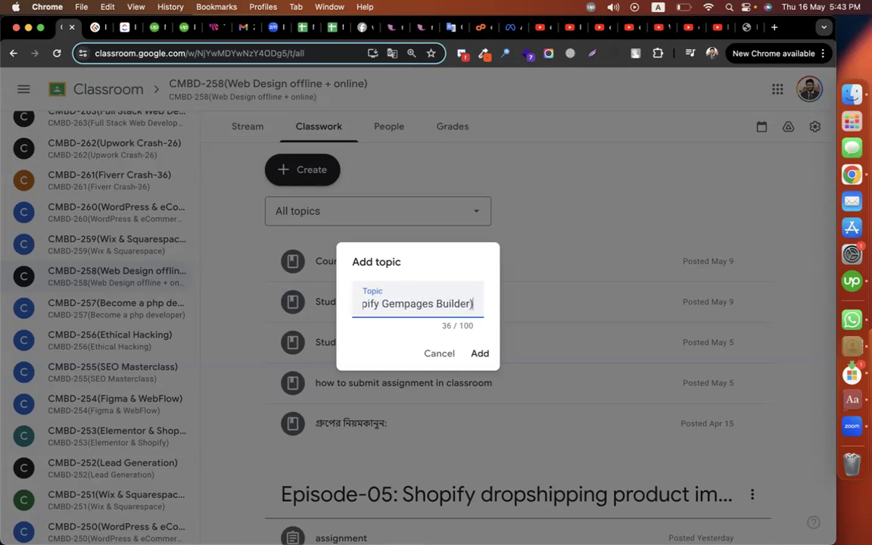
pyautogui.press('Return')
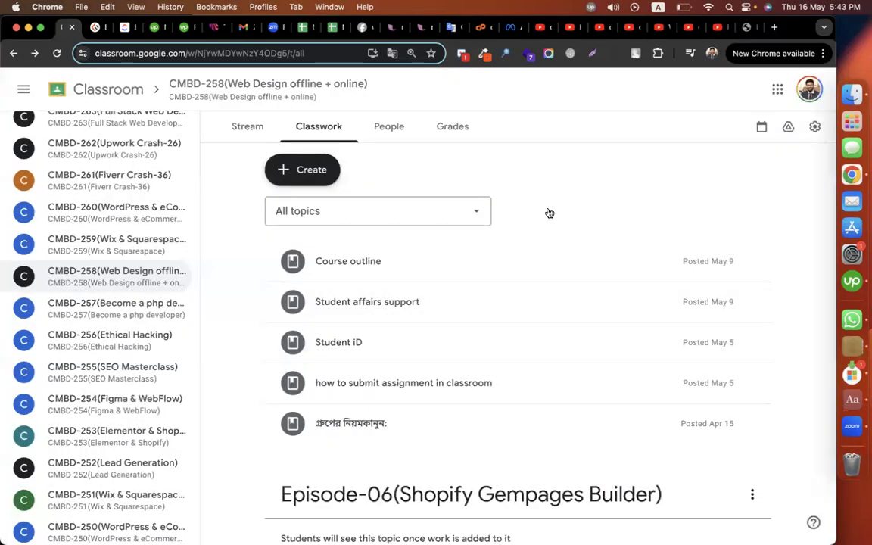
pyautogui.scroll(-3, 469, 234)
pyautogui.scroll(3, 399, 181)
# Start a new assignment titled 'assignment - gempages home page'
pyautogui.click(302, 170)
pyautogui.click(334, 213)
pyautogui.write('assignment - gem')
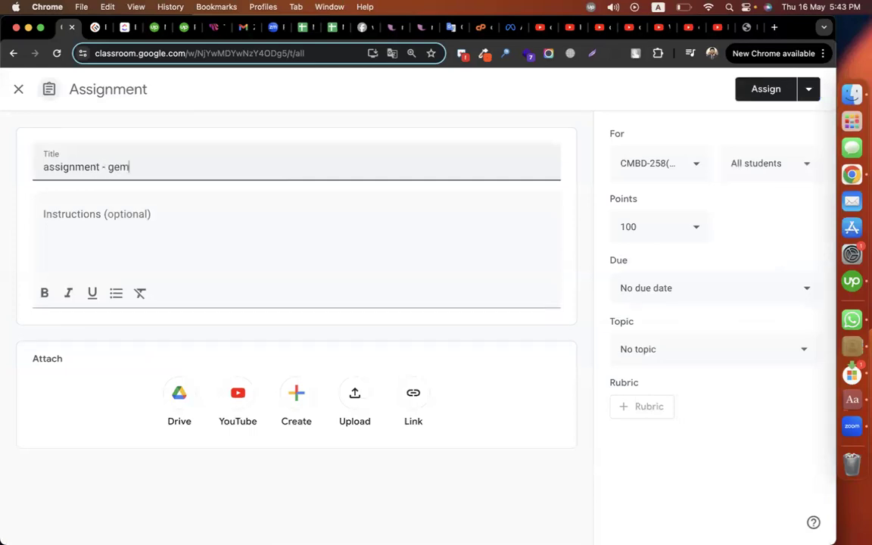
pyautogui.write('pages home page')
# Write the instructions 'complete the home page : as pe' and paste the Google Docs link below
pyautogui.click(191, 214)
pyautogui.write('complete the home ')
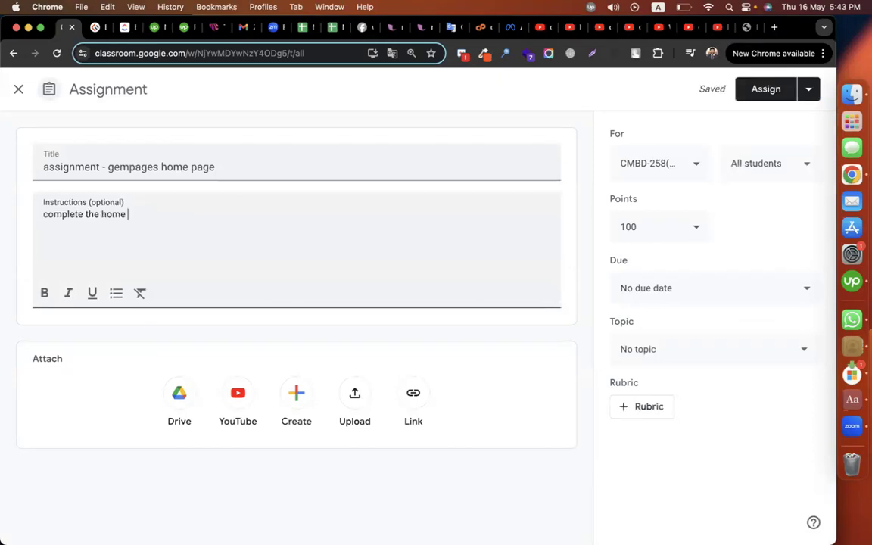
pyautogui.write('page : as per this contents')
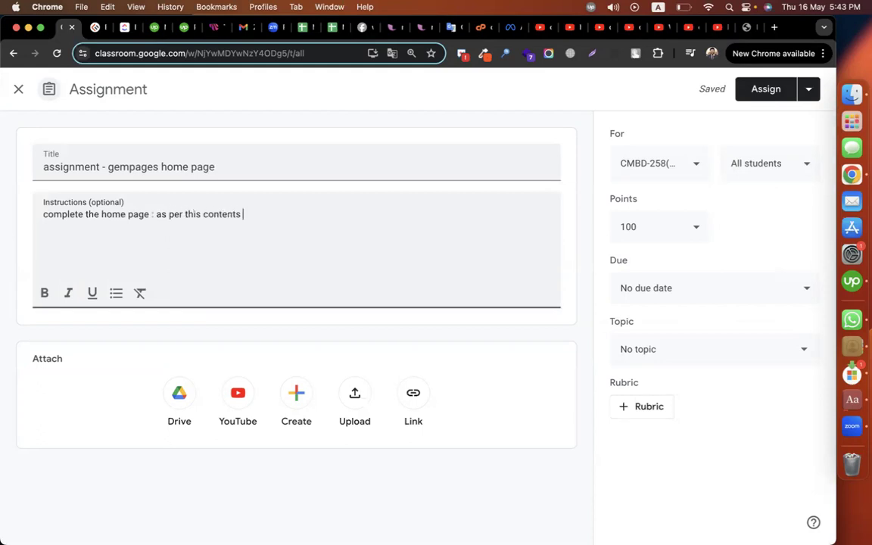
pyautogui.press('Return')
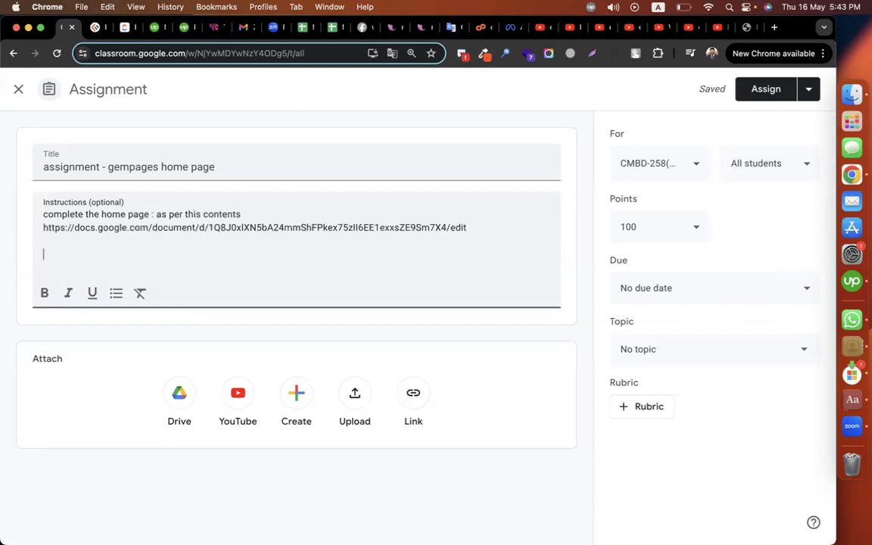
pyautogui.tripleClick(150, 226)
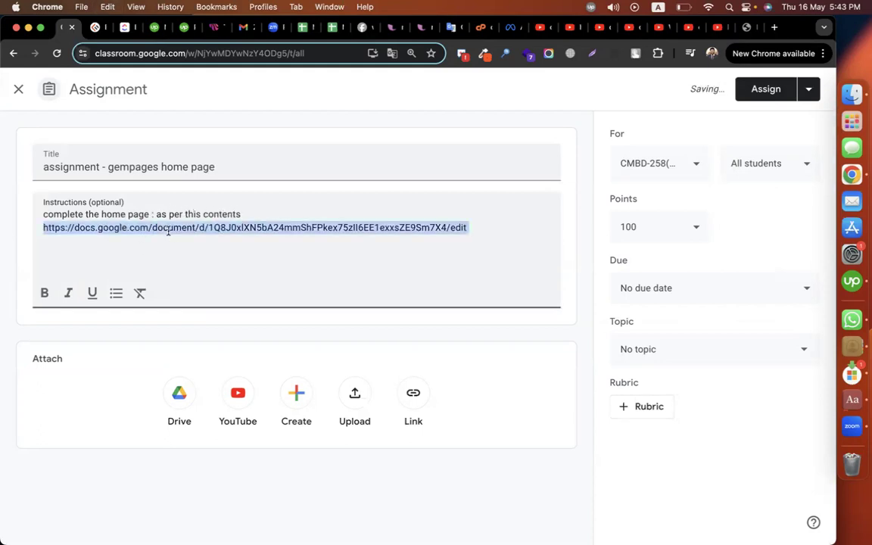
pyautogui.click(148, 270)
pyautogui.hotkey('ctrl', 'Right')
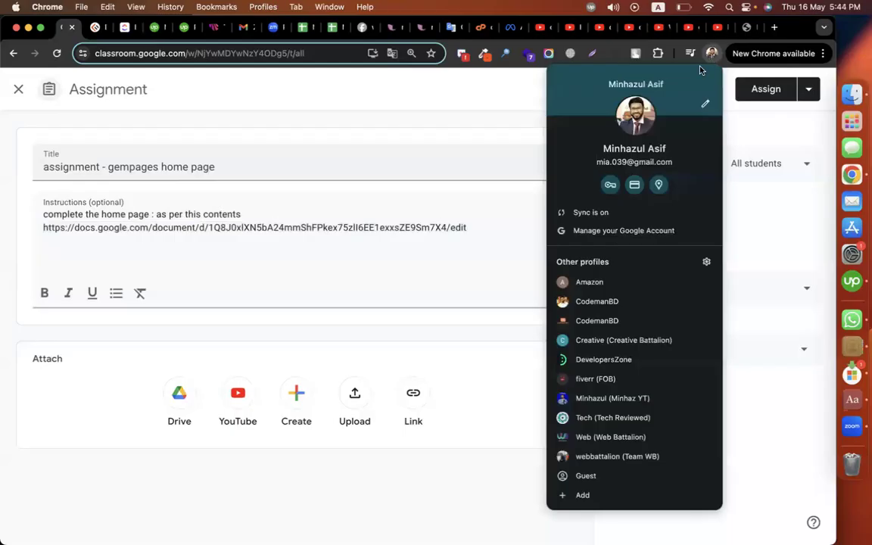
# Copy the first four category site links from the LIVE SITES - SHOPIFY doc, then close it
pyautogui.click(620, 439)
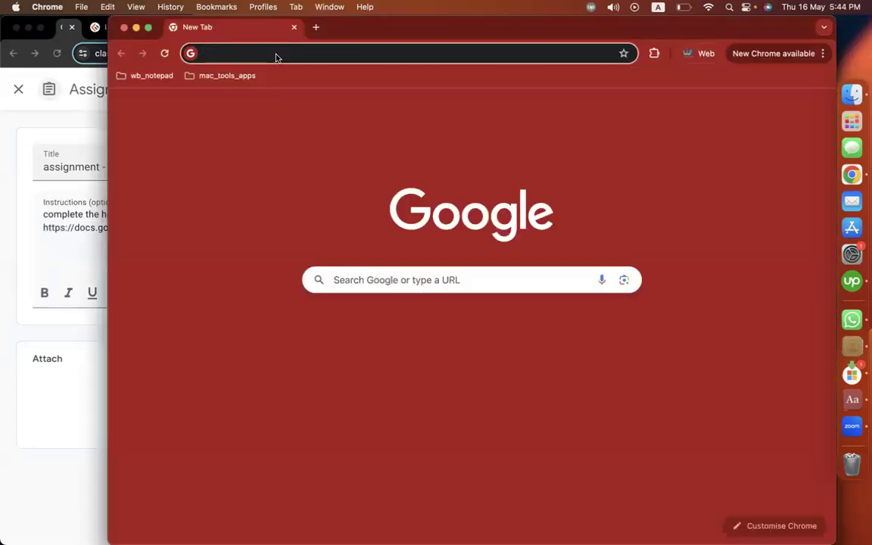
pyautogui.write('shopify')
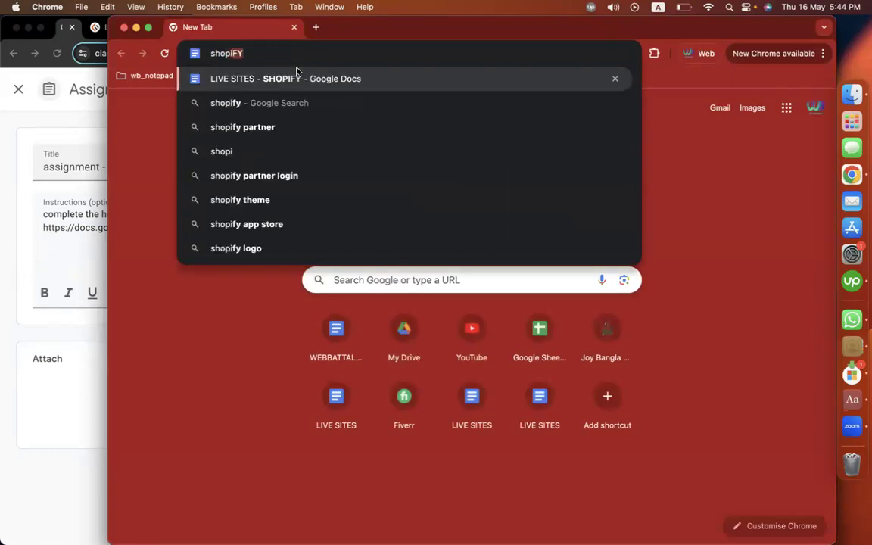
pyautogui.press('Return')
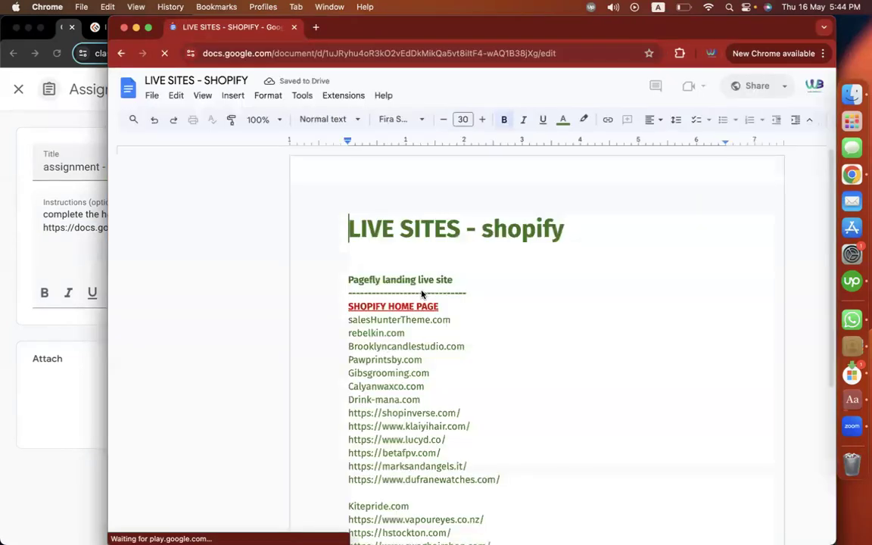
pyautogui.scroll(-15, 397, 316)
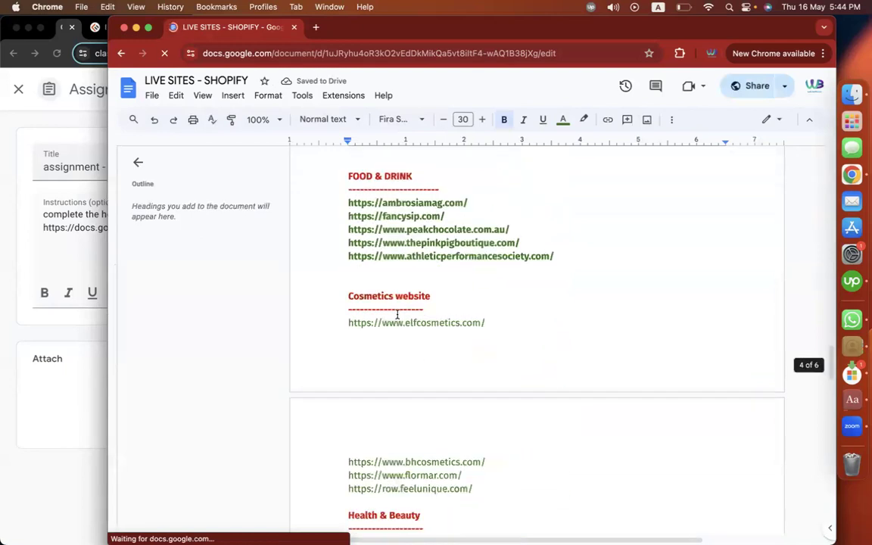
pyautogui.moveTo(338, 288); pyautogui.dragTo(565, 318)
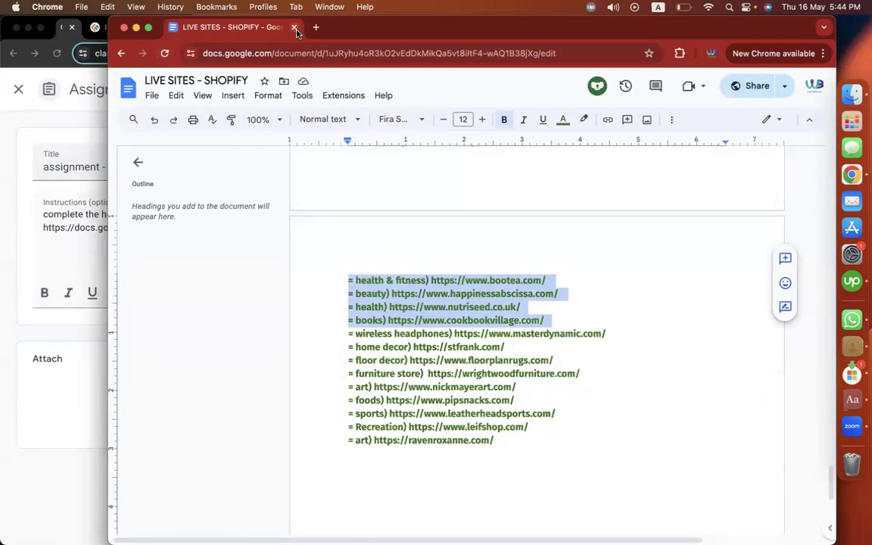
pyautogui.click(294, 28)
# Add 'also practise these home pages as per site:' and paste the four site links beneath it
pyautogui.write('a')
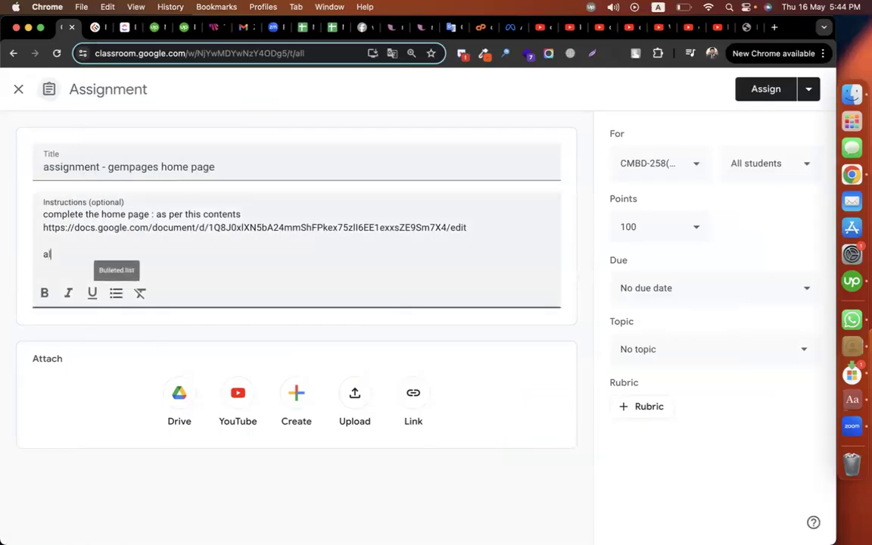
pyautogui.write('lso practise these home pa')
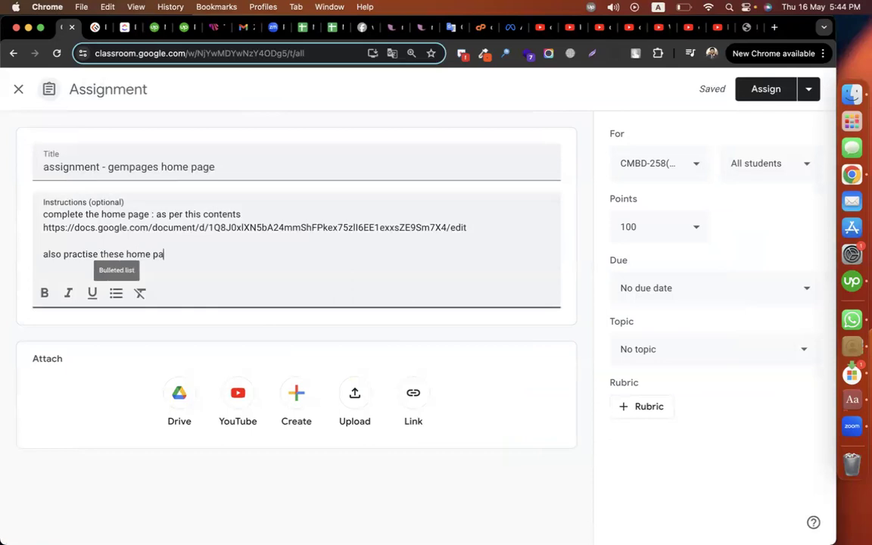
pyautogui.write('ges as per site:')
pyautogui.press('Return')
pyautogui.write('= health & fitness) https://www.bootea.com/ = beauty) https://www.happinessabscissa.com/ = health) https://www.nutriseed.co.uk/ = books) https://www.cookbookvillage.com/')
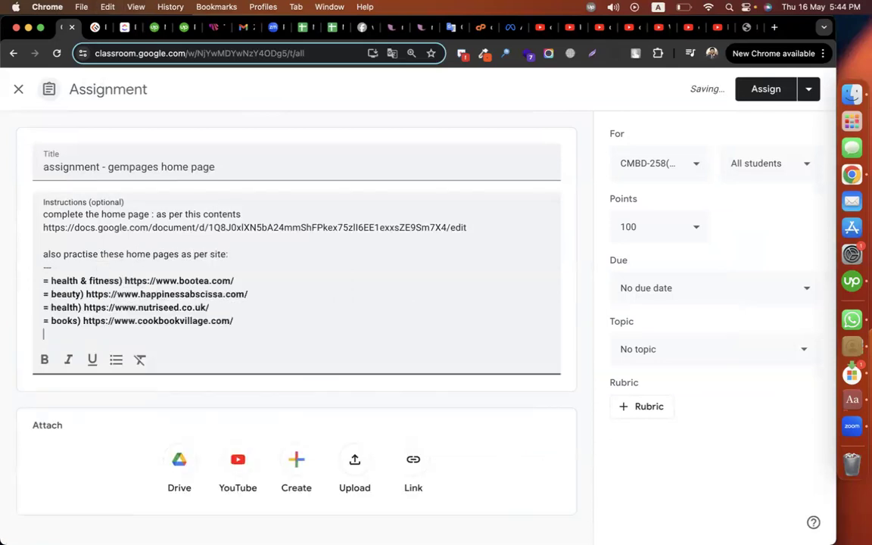
# File the assignment under Episode-06(Shopify Gempages Builder) and assign it to the class
pyautogui.click(678, 351)
pyautogui.scroll(-2, 623, 287)
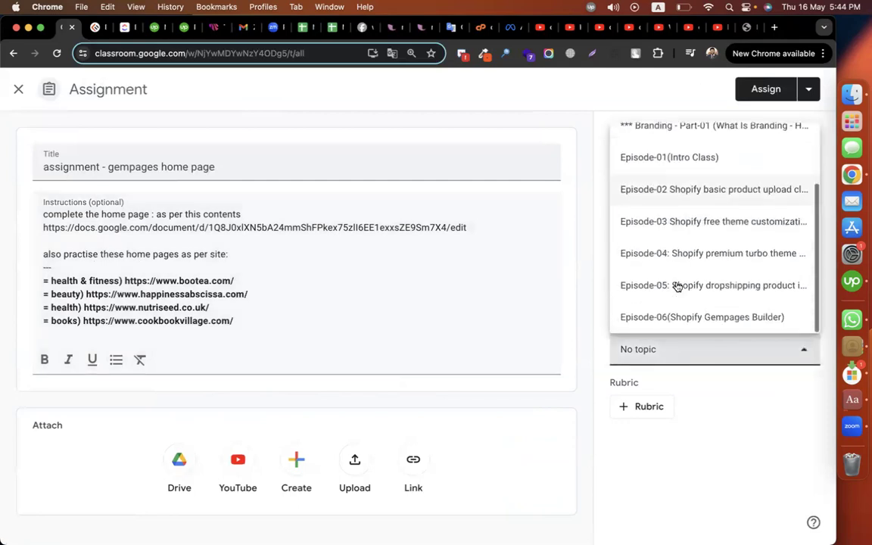
pyautogui.click(801, 319)
pyautogui.click(765, 89)
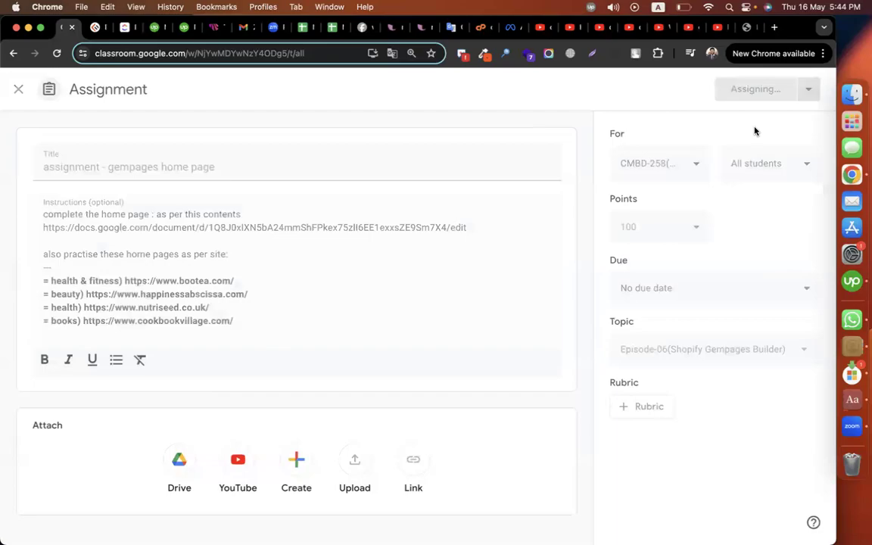
pyautogui.hotkey('ctrl', 'Right')
# Open the Dawn theme editor from Online Store > Themes and scroll through the Home page preview
pyautogui.press('super+grave')
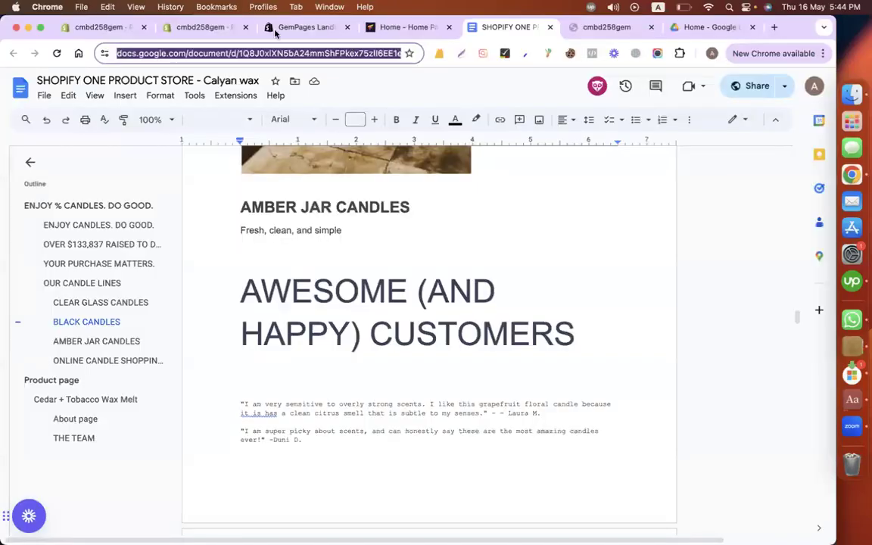
pyautogui.click(393, 28)
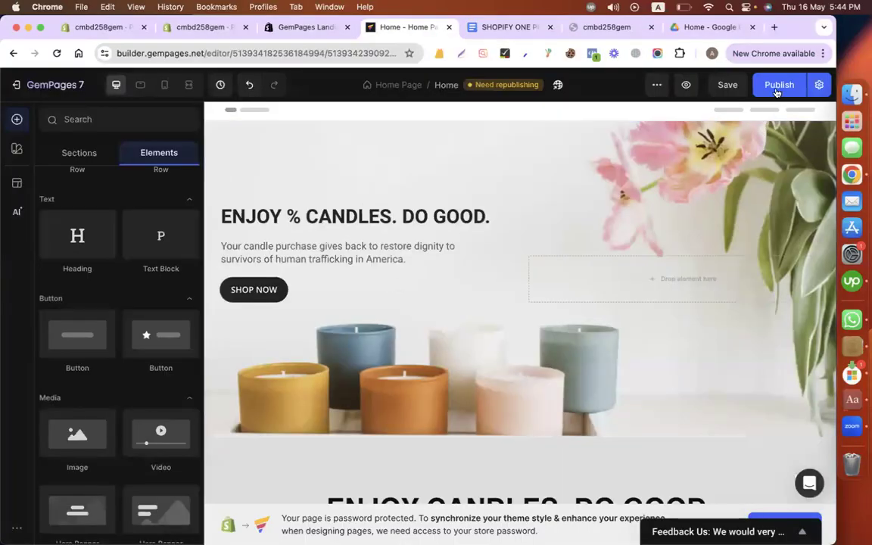
pyautogui.click(212, 27)
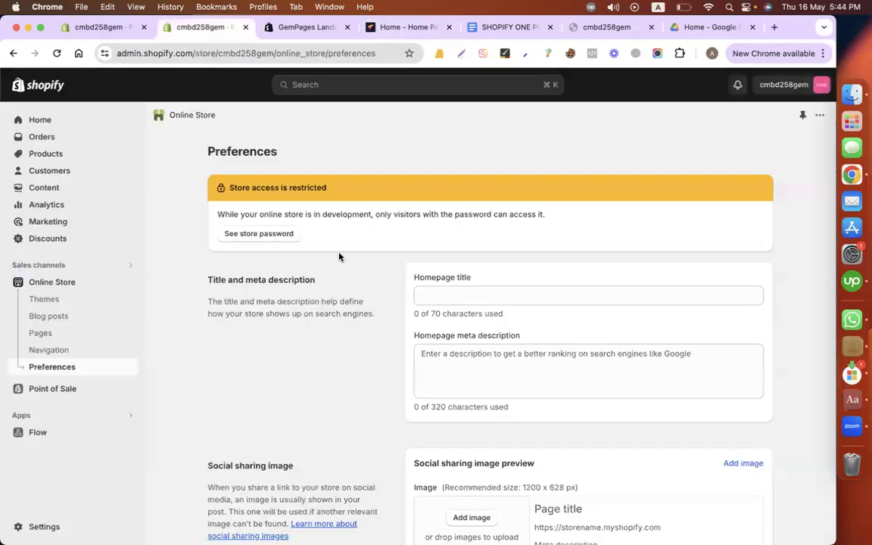
pyautogui.click(54, 298)
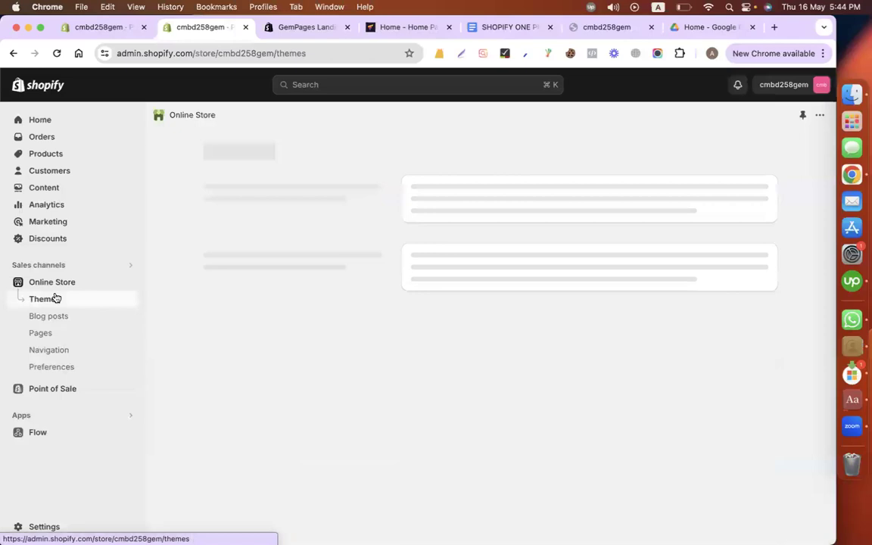
pyautogui.click(750, 420)
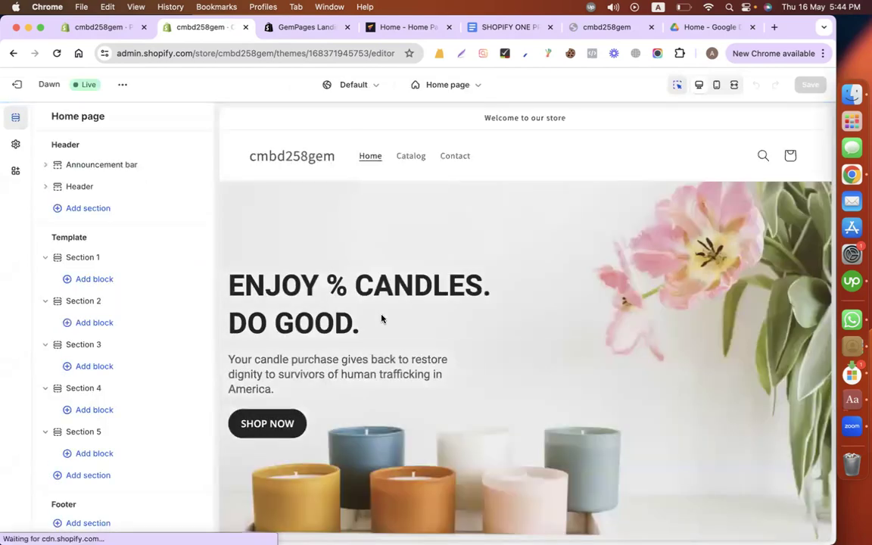
pyautogui.scroll(-5, 318, 367)
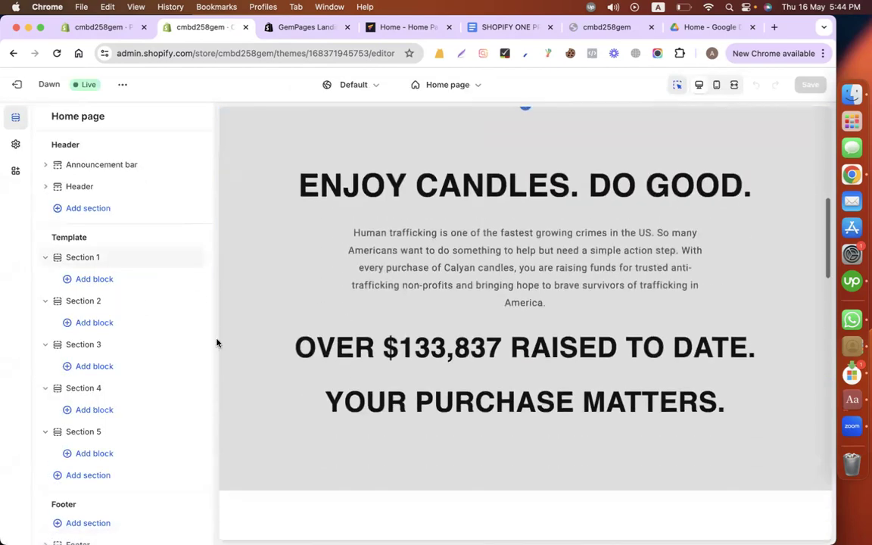
pyautogui.scroll(-2, 142, 303)
pyautogui.scroll(3, 362, 267)
pyautogui.scroll(-7, 362, 267)
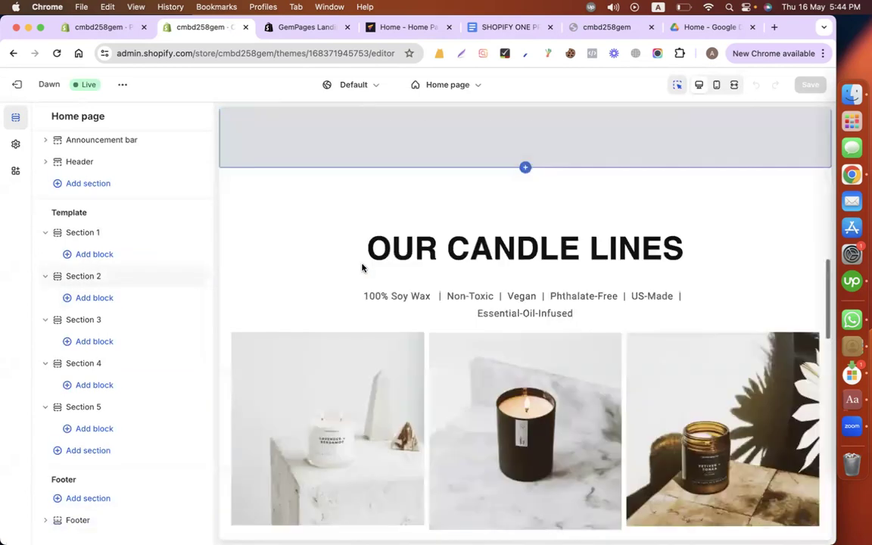
pyautogui.scroll(-10, 362, 267)
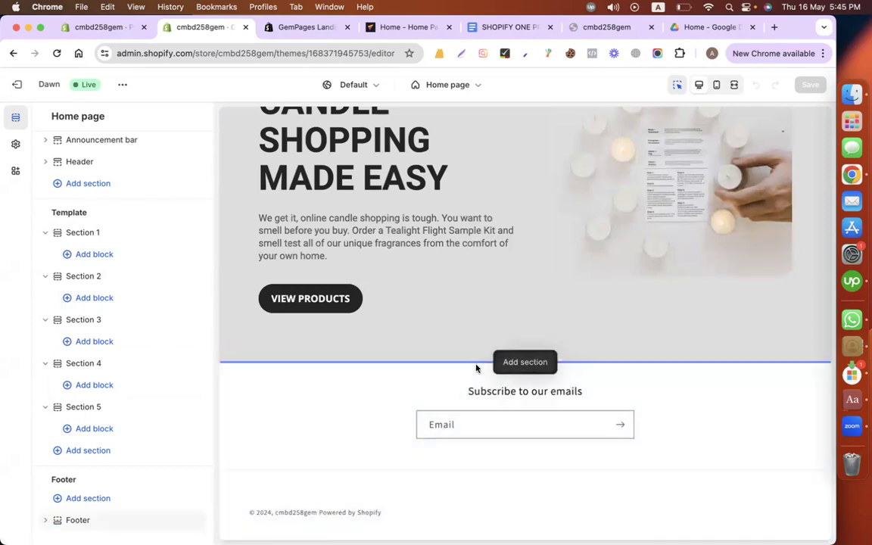
# Add a Featured collection section to the Home page template, showing four example products above the email signup
pyautogui.click(524, 363)
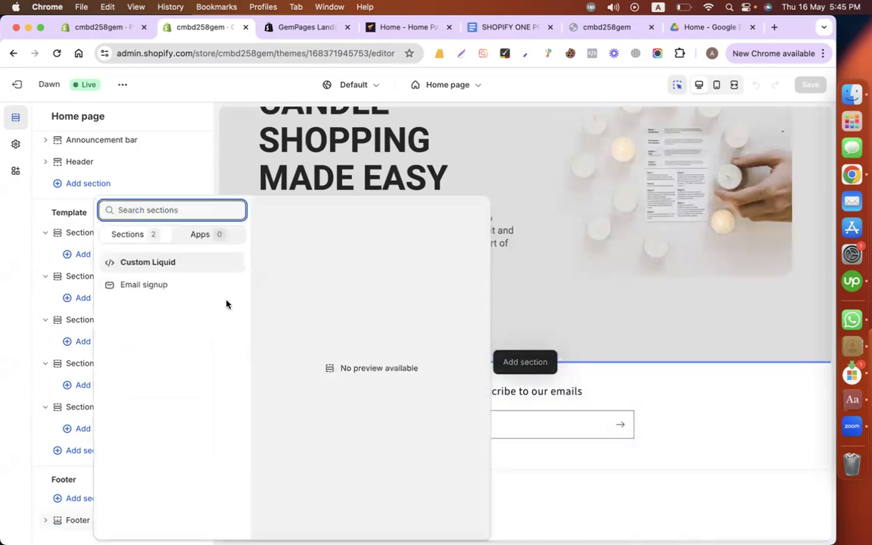
pyautogui.click(123, 238)
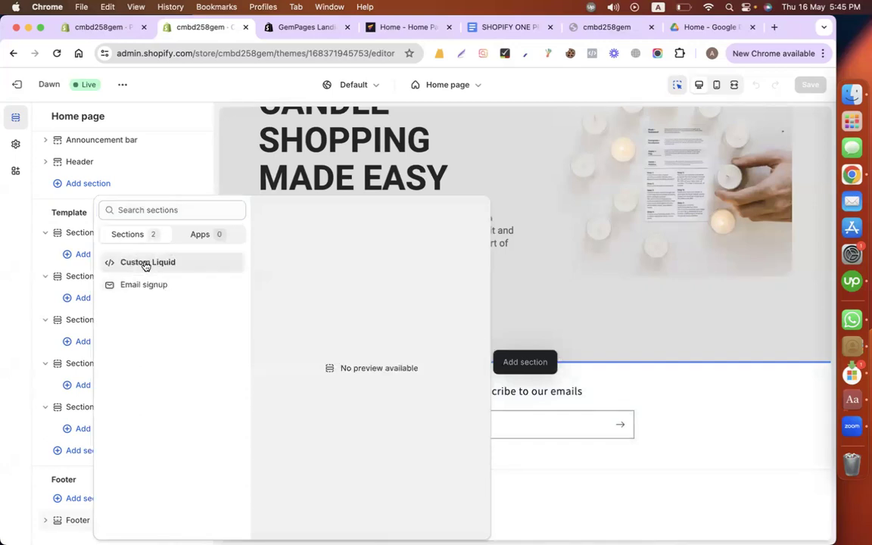
pyautogui.click(16, 324)
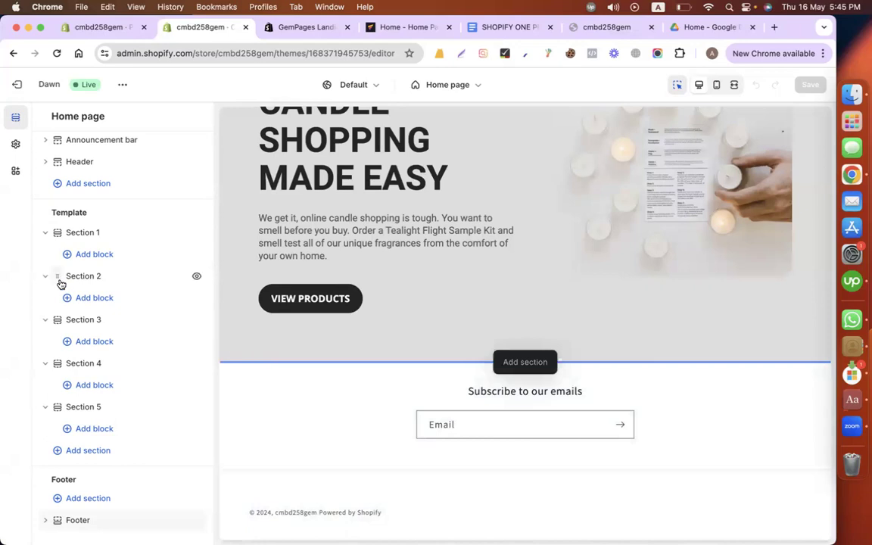
pyautogui.click(91, 498)
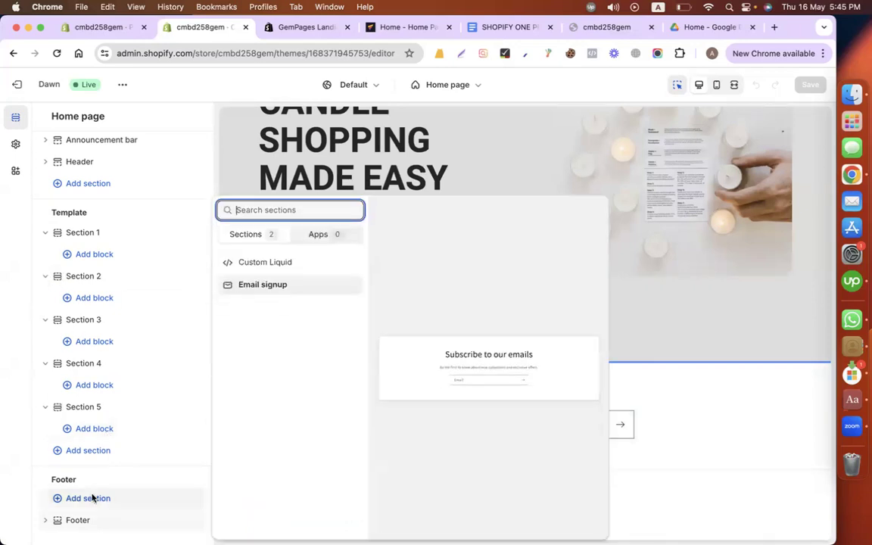
pyautogui.click(99, 450)
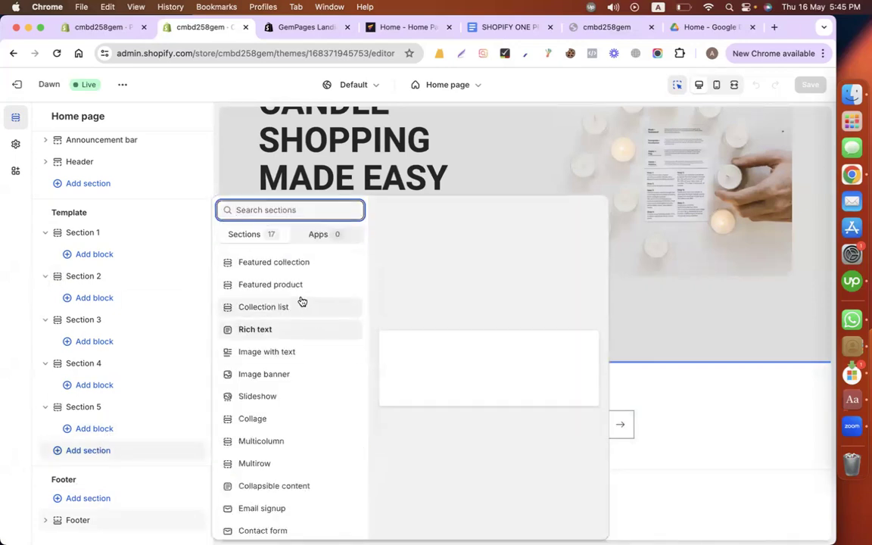
pyautogui.click(288, 261)
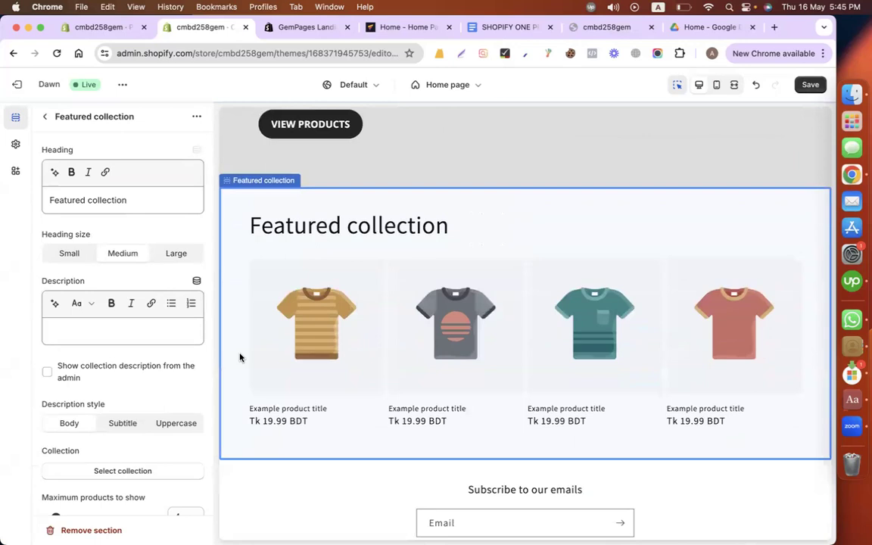
pyautogui.scroll(1, 372, 362)
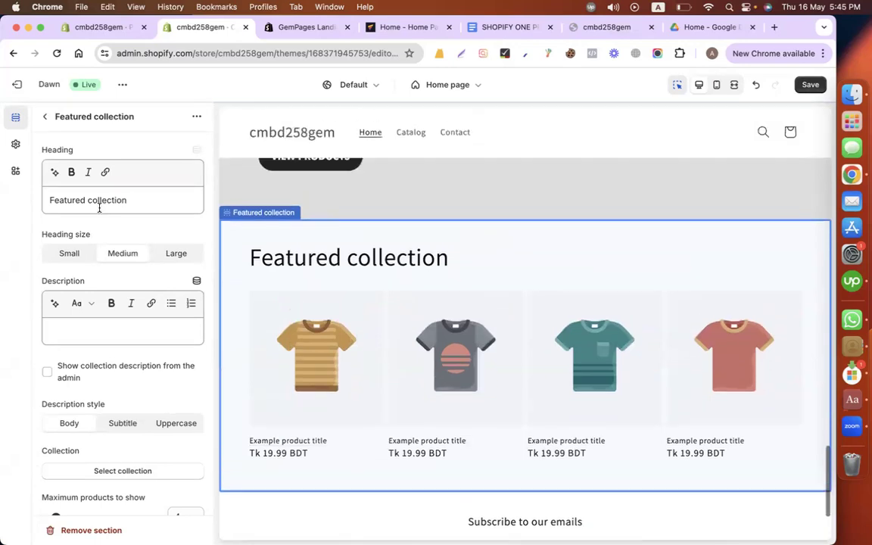
pyautogui.click(44, 116)
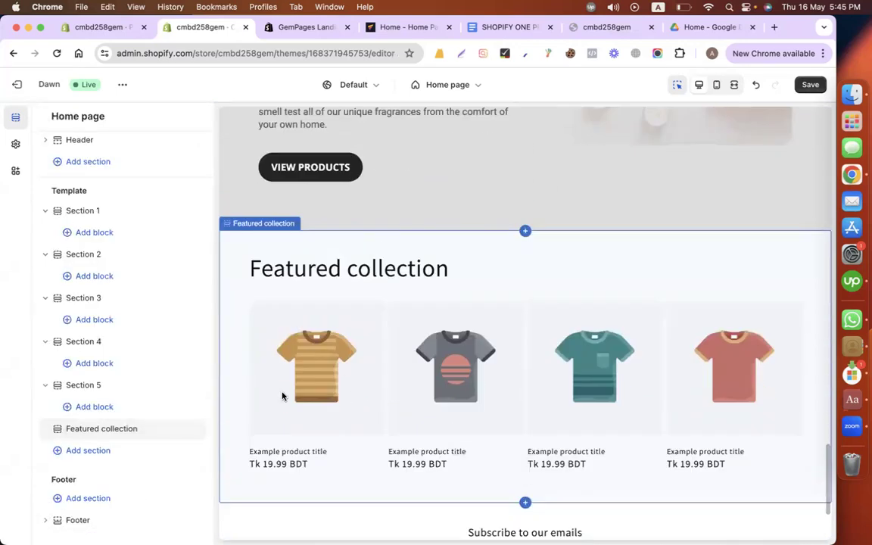
# Move Featured collection up to follow Section 3 and save the home page
pyautogui.moveTo(108, 436); pyautogui.dragTo(101, 349)
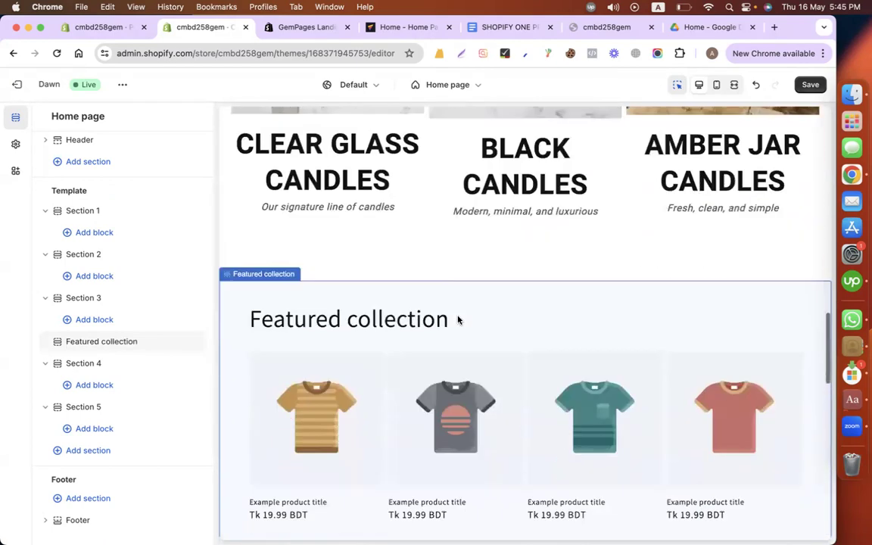
pyautogui.scroll(-2, 457, 320)
pyautogui.scroll(4, 457, 319)
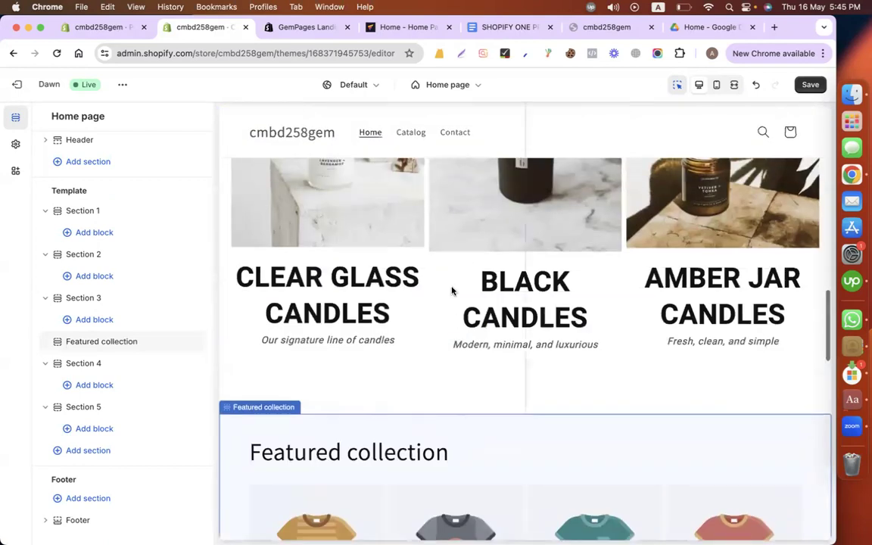
pyautogui.click(808, 85)
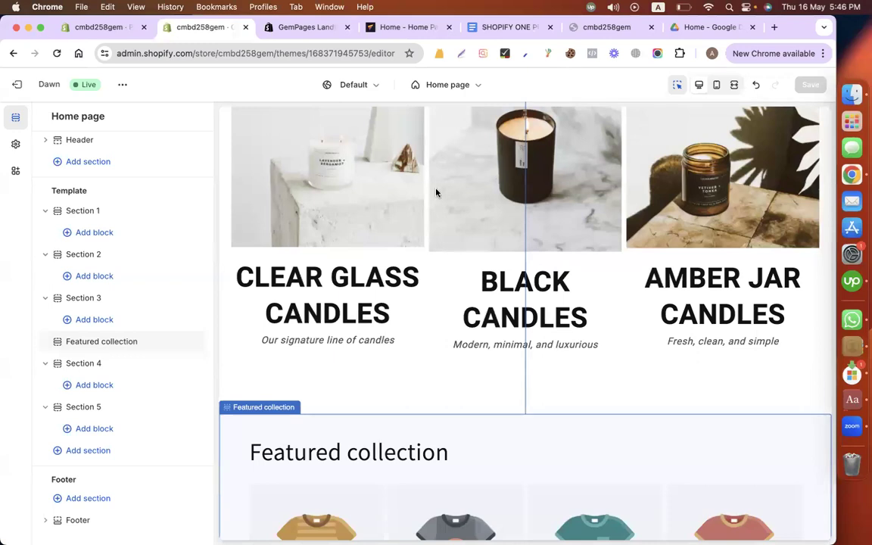
# Go to the Google Drive home page and select its web address
pyautogui.click(602, 30)
pyautogui.click(692, 28)
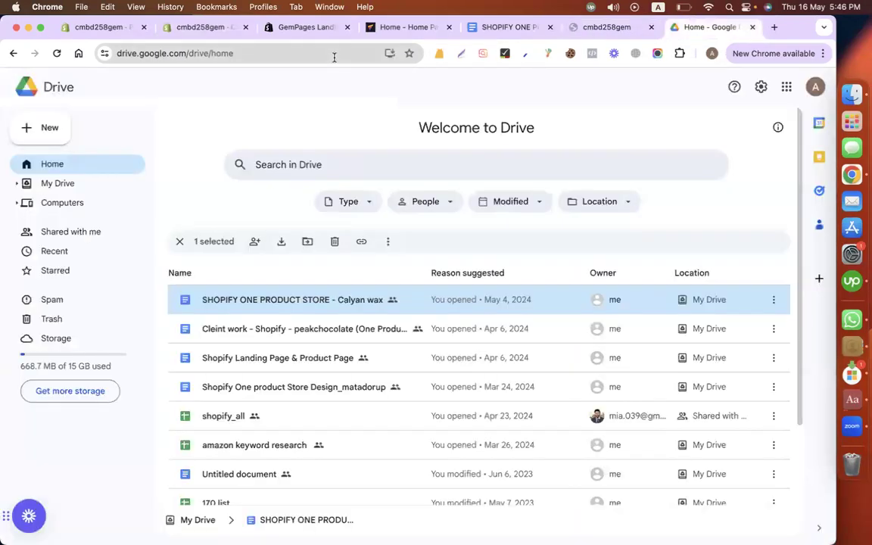
pyautogui.click(287, 53)
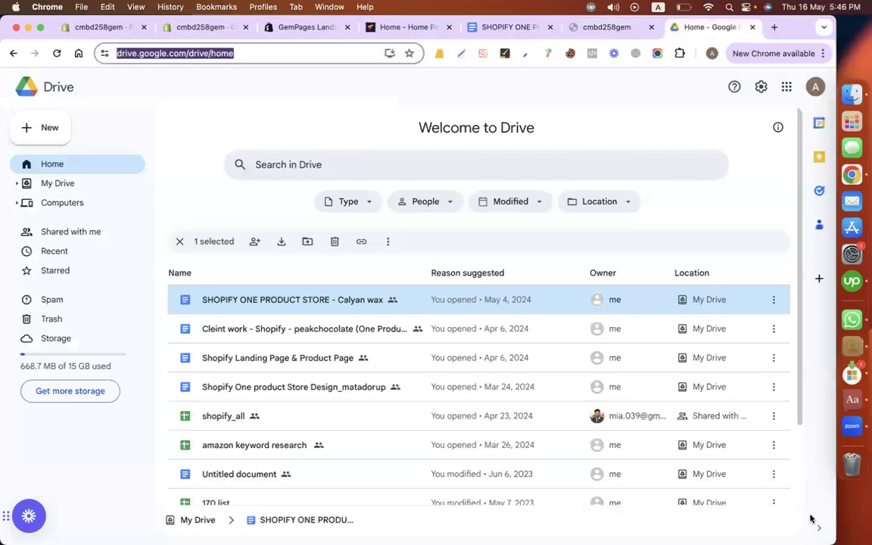